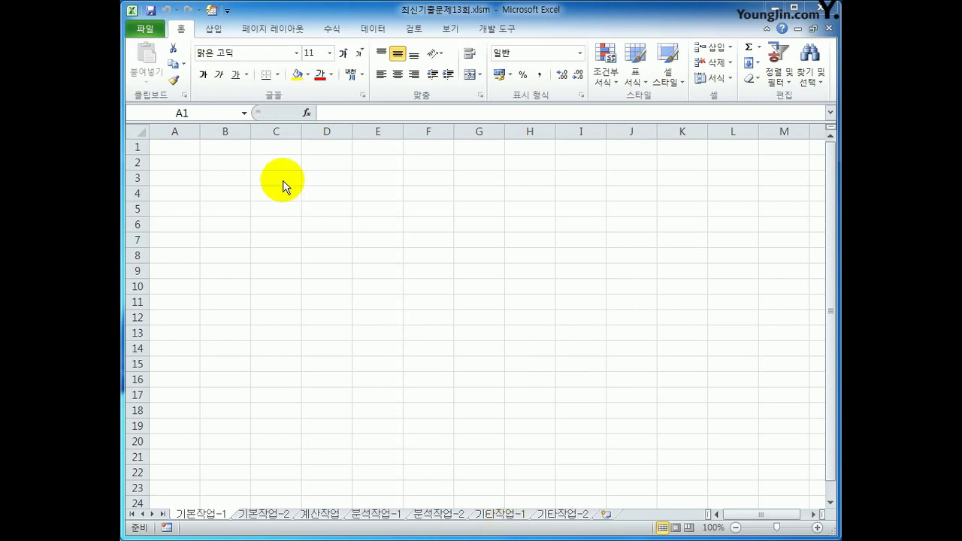
# Start a Microsoft Query import at cell B2 of the 기본작업-1 sheet, using MS Access Database as the data source
pyautogui.click(207, 518)
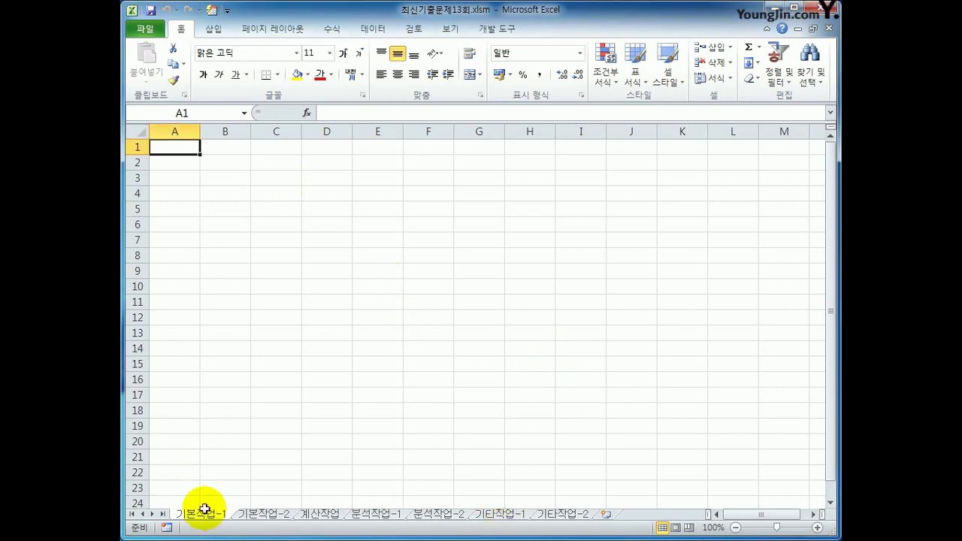
pyautogui.click(216, 162)
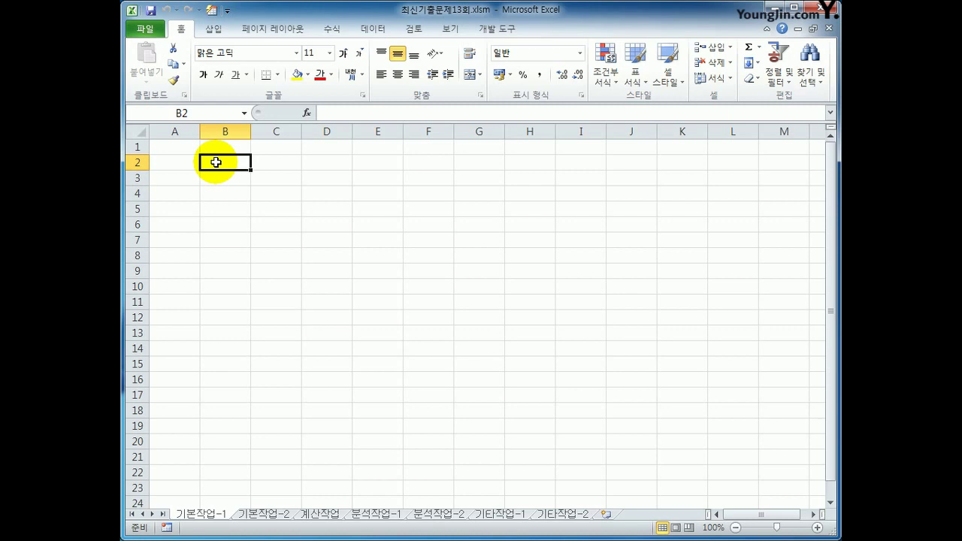
pyautogui.click(374, 29)
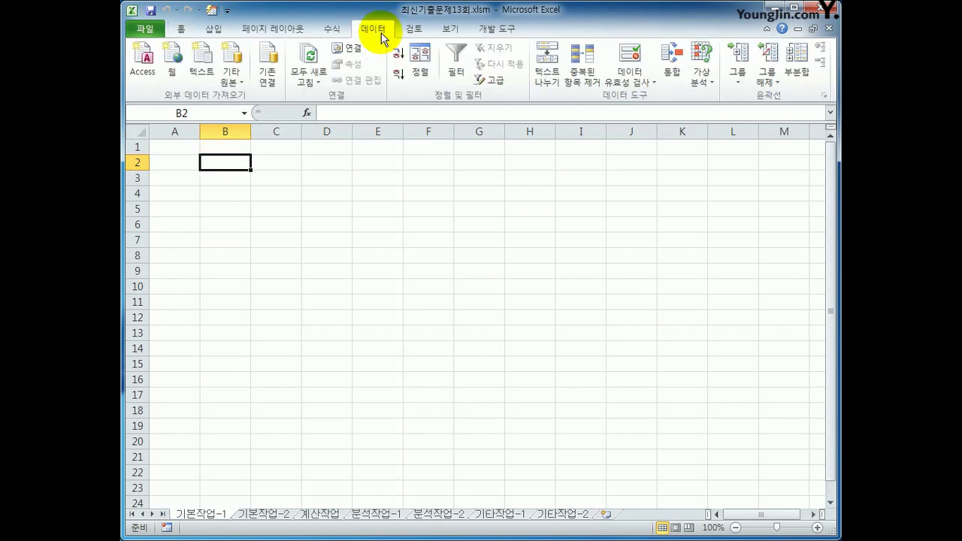
pyautogui.click(229, 77)
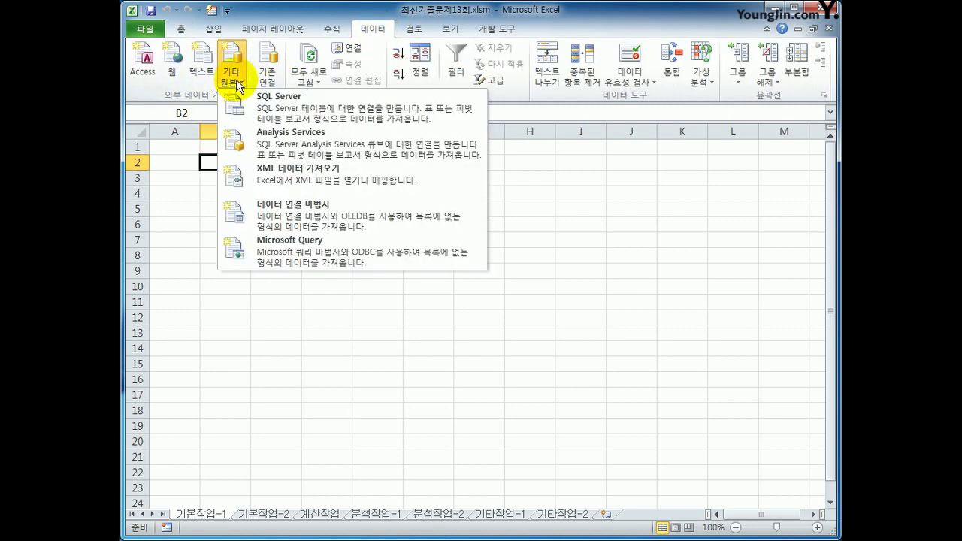
pyautogui.click(289, 254)
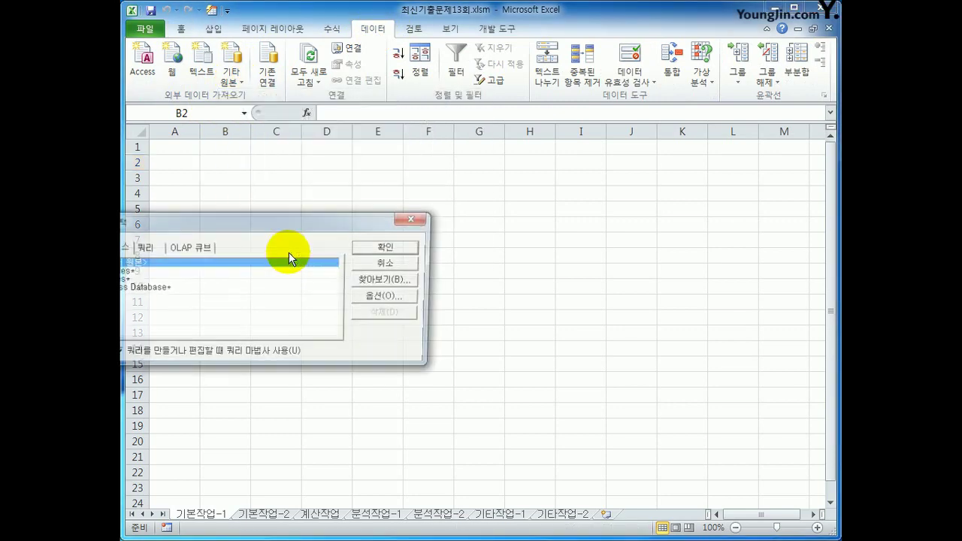
pyautogui.moveTo(278, 221); pyautogui.dragTo(453, 193)
pyautogui.click(350, 258)
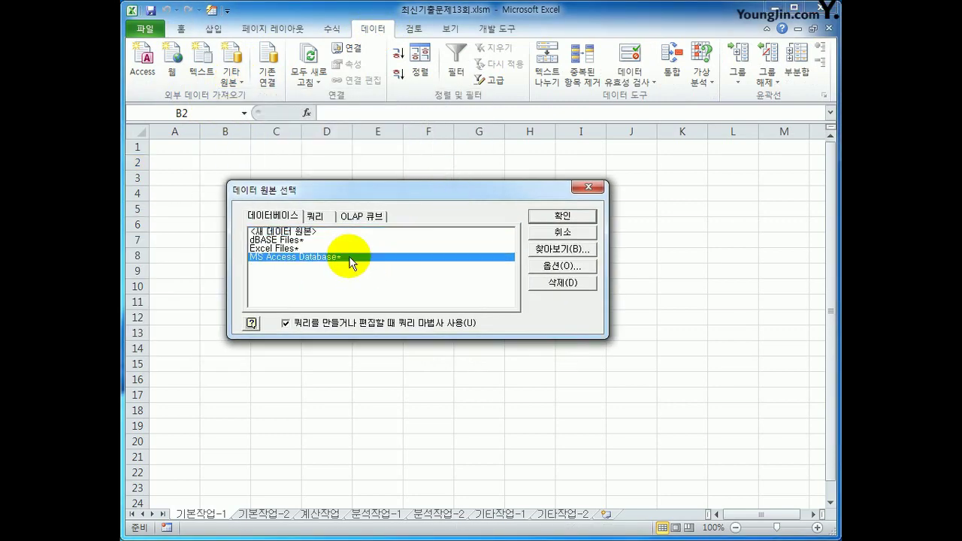
pyautogui.click(536, 216)
# Choose 판매.accdb from the 기출문제 folder as the source database
pyautogui.moveTo(459, 172); pyautogui.dragTo(567, 175)
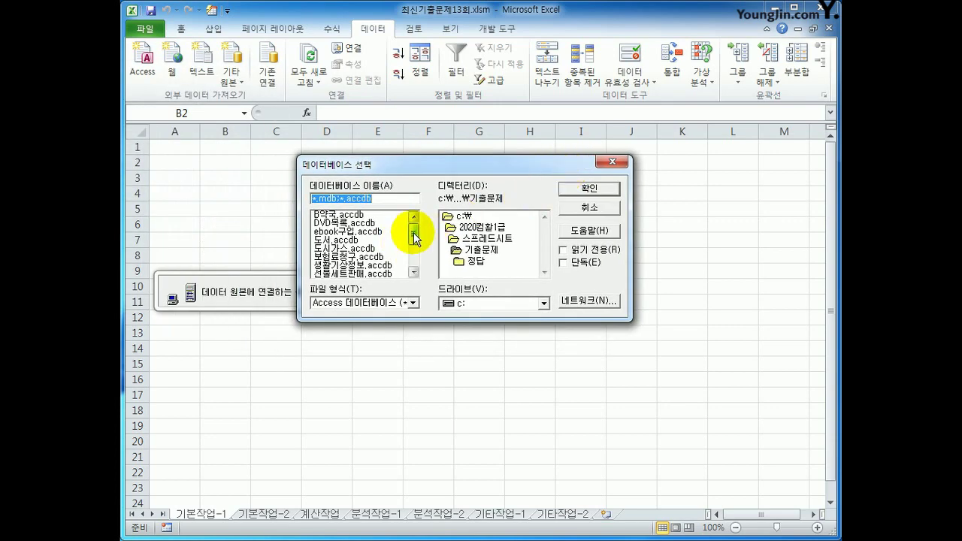
pyautogui.moveTo(415, 238); pyautogui.dragTo(414, 256)
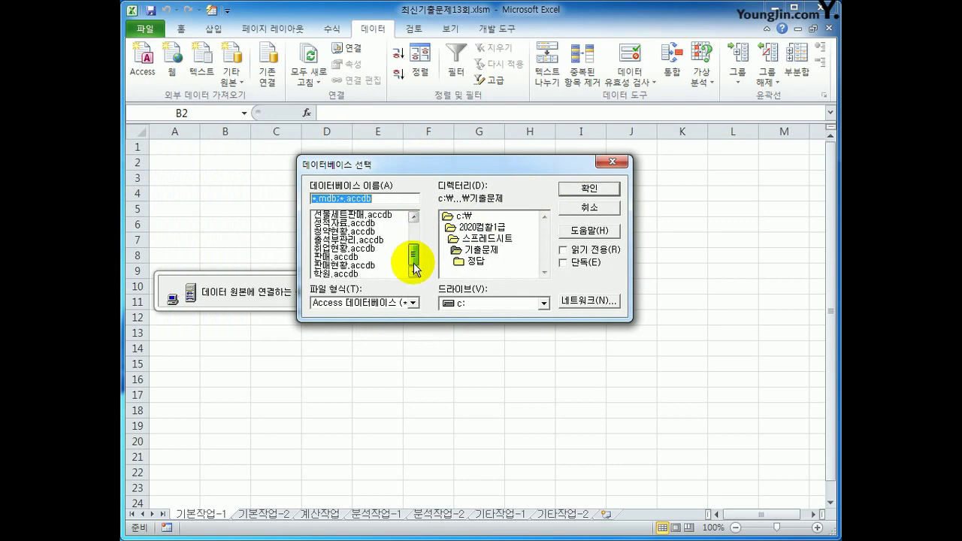
pyautogui.click(354, 258)
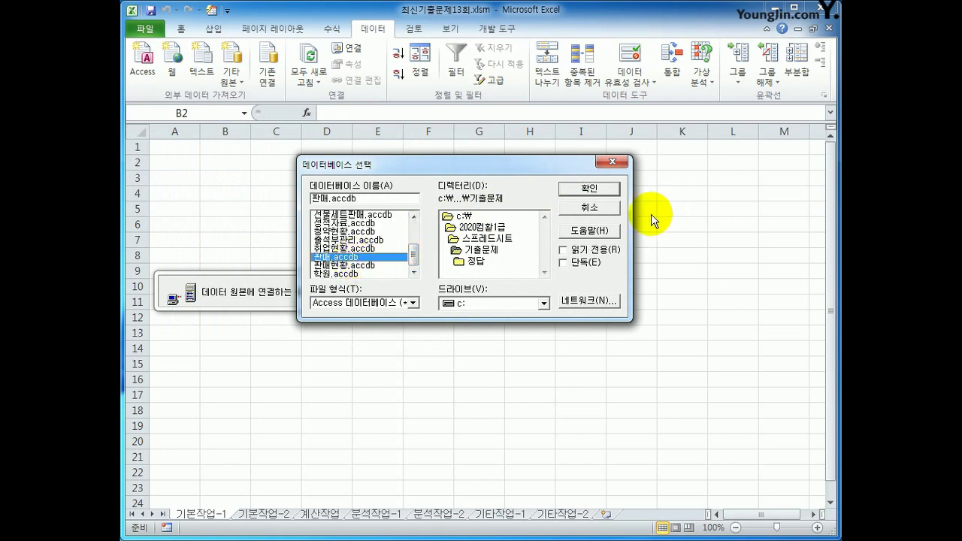
pyautogui.click(604, 188)
# Include the 제품코드, 분류, 브랜드, 가격, 제조년도 and 판매량 columns of the 유모차 table in the query
pyautogui.click(321, 289)
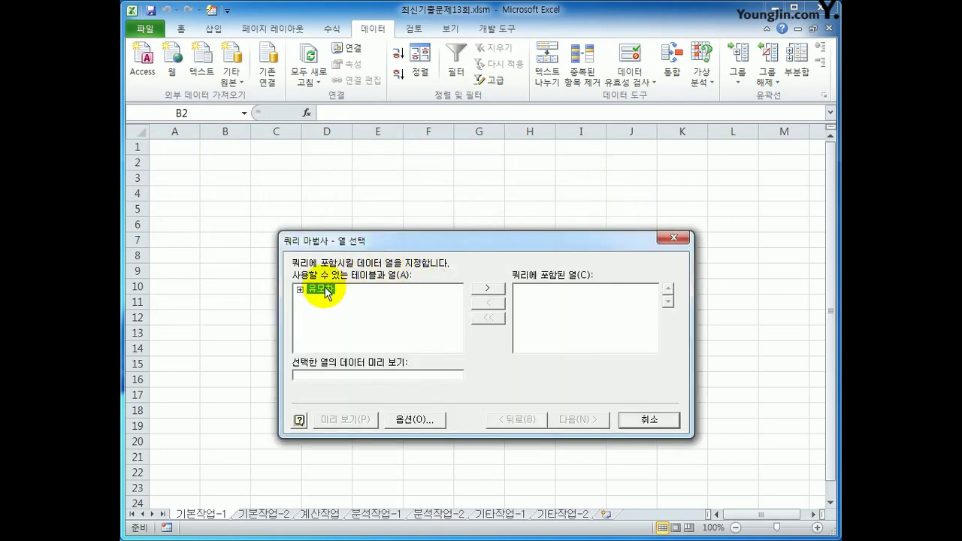
pyautogui.doubleClick(326, 293)
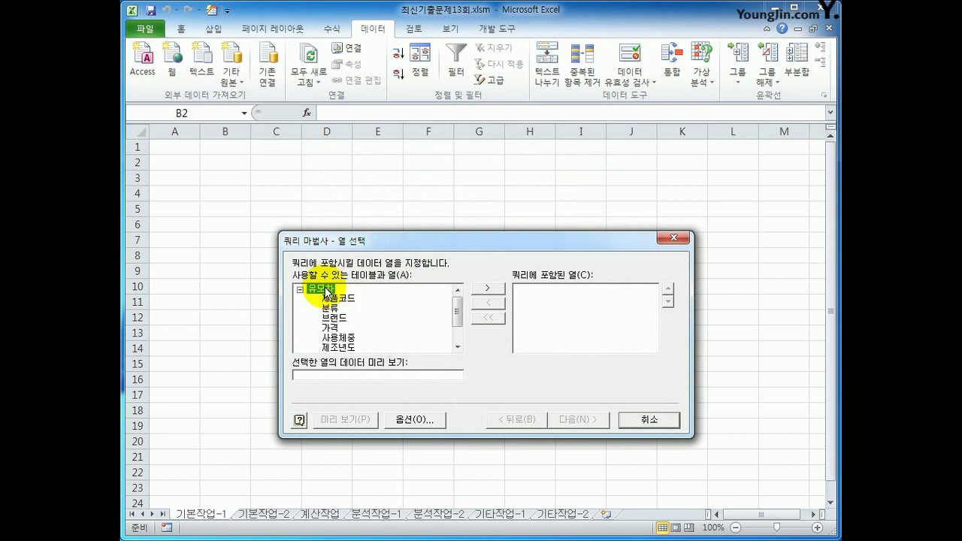
pyautogui.click(345, 300)
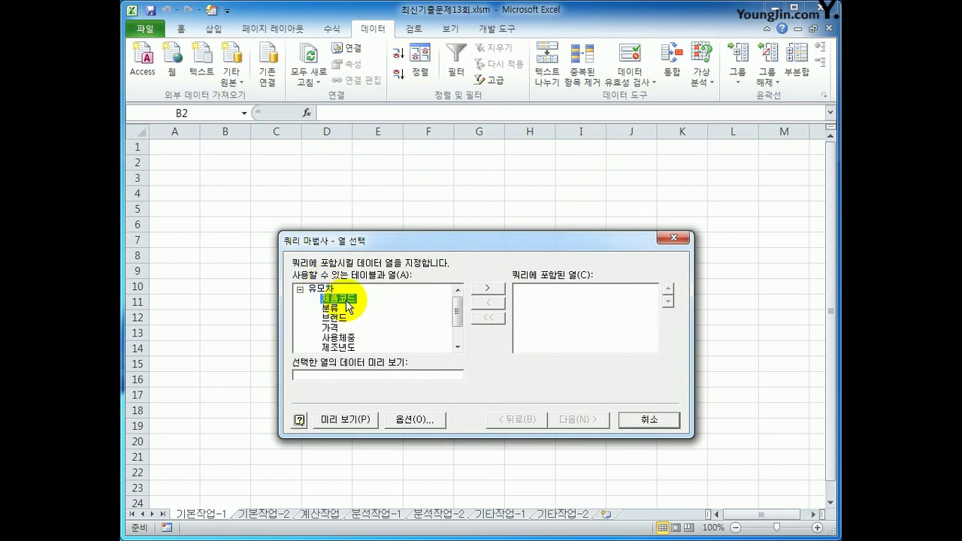
pyautogui.doubleClick(346, 300)
pyautogui.doubleClick(333, 299)
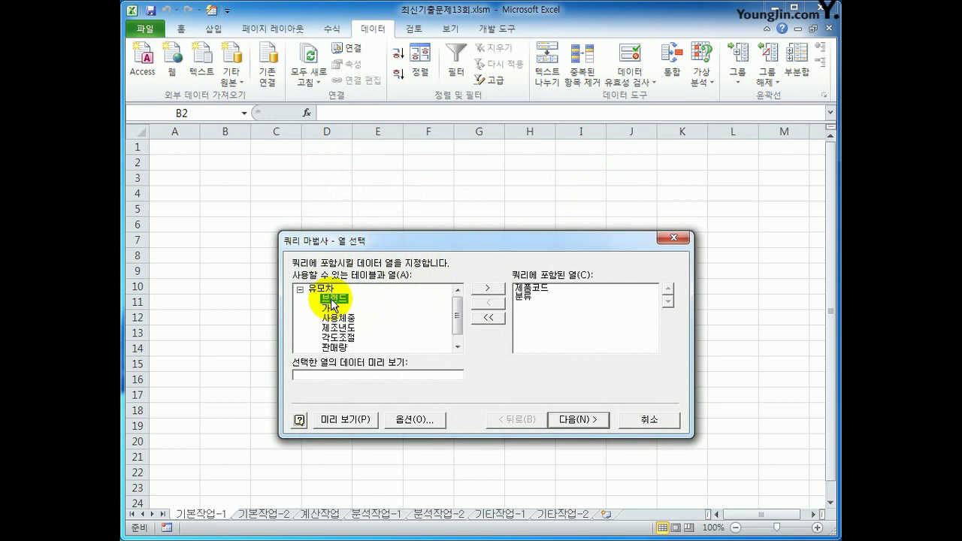
pyautogui.doubleClick(332, 299)
pyautogui.doubleClick(333, 299)
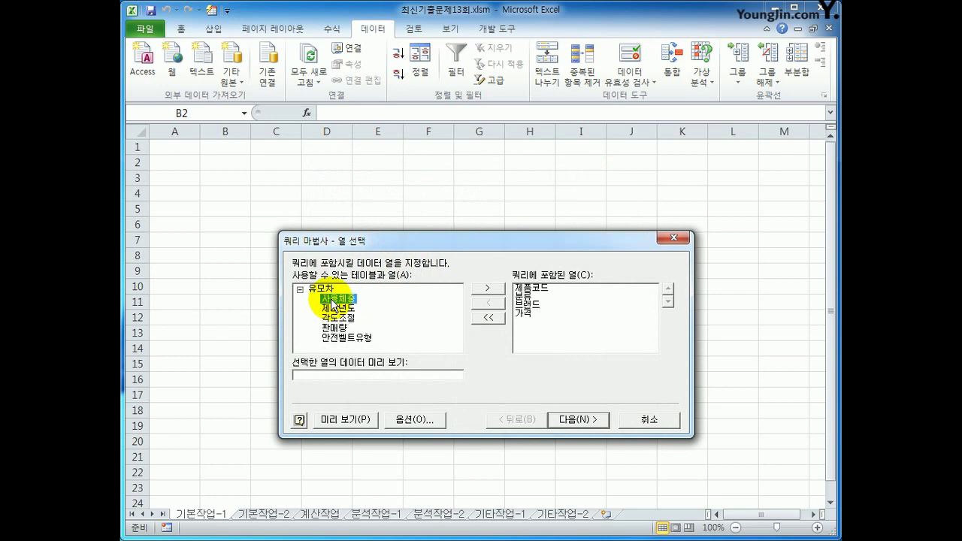
pyautogui.doubleClick(333, 308)
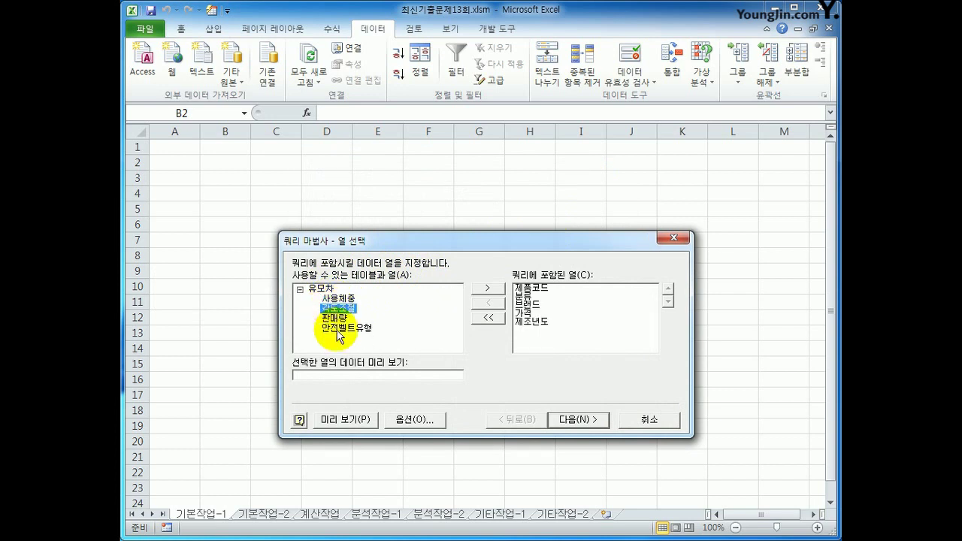
pyautogui.doubleClick(333, 318)
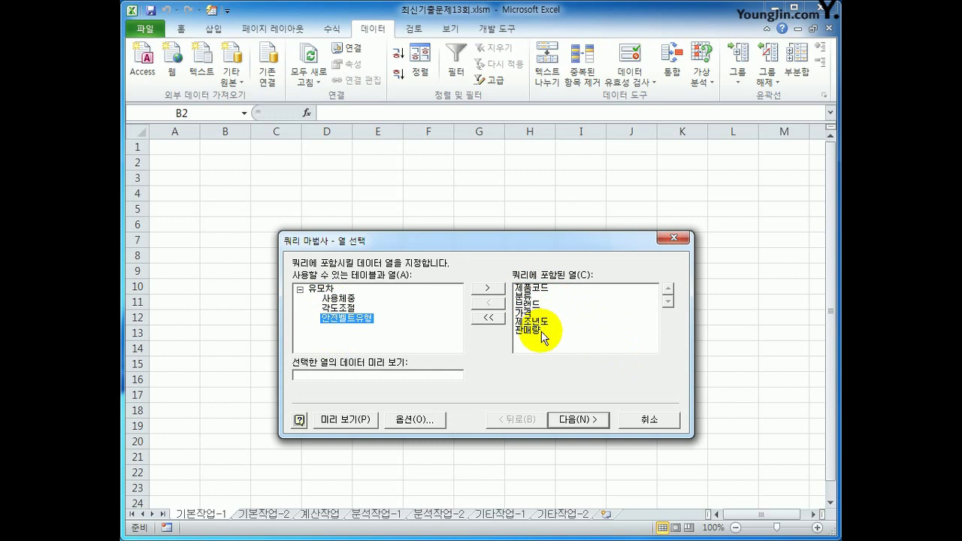
pyautogui.click(571, 418)
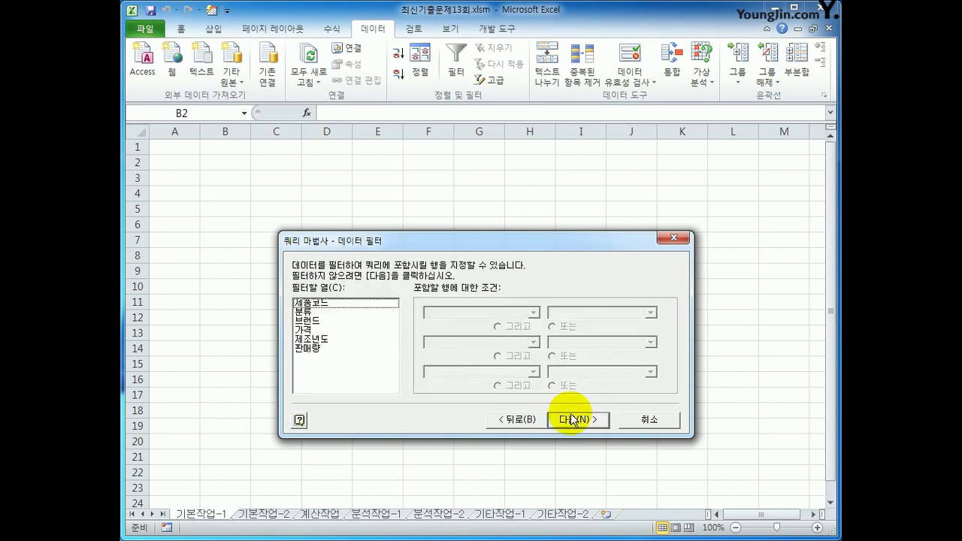
# Filter the query's 브랜드 column to rows equal to 퀴니 or equal to 스토케
pyautogui.click(352, 323)
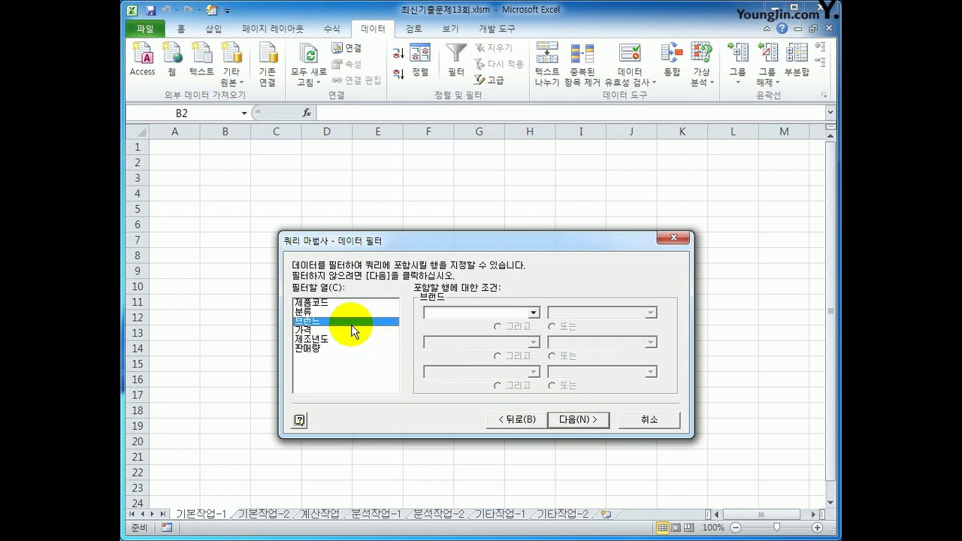
pyautogui.click(532, 313)
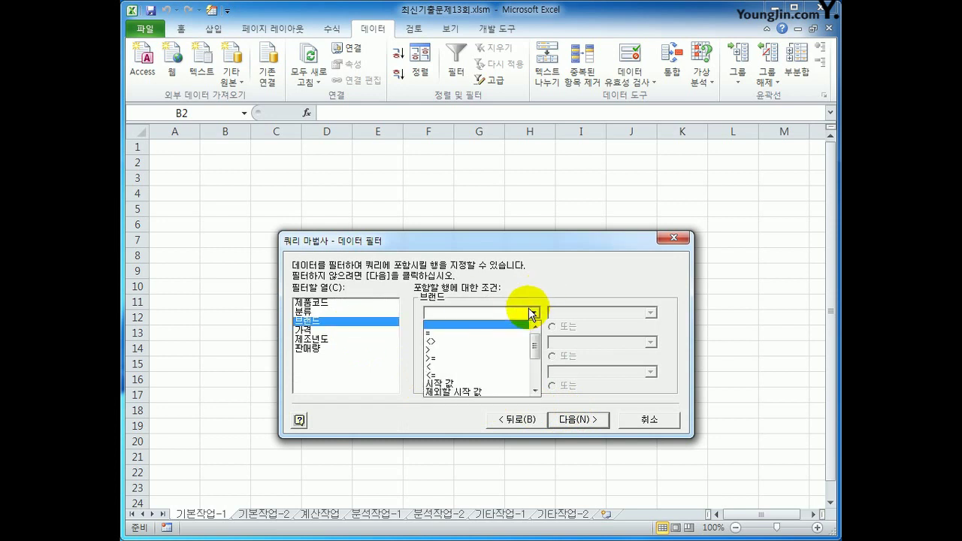
pyautogui.click(520, 332)
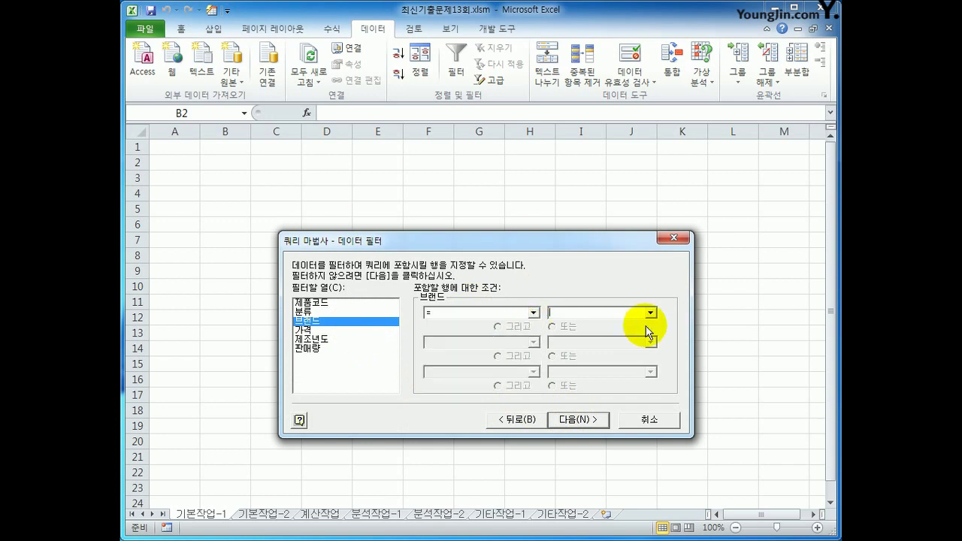
pyautogui.click(649, 313)
pyautogui.click(614, 349)
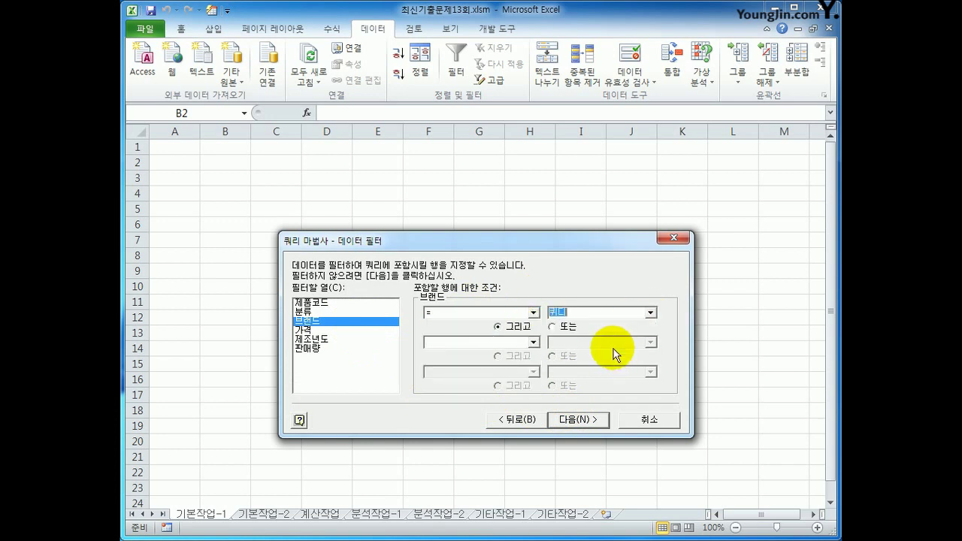
pyautogui.click(553, 328)
pyautogui.click(533, 342)
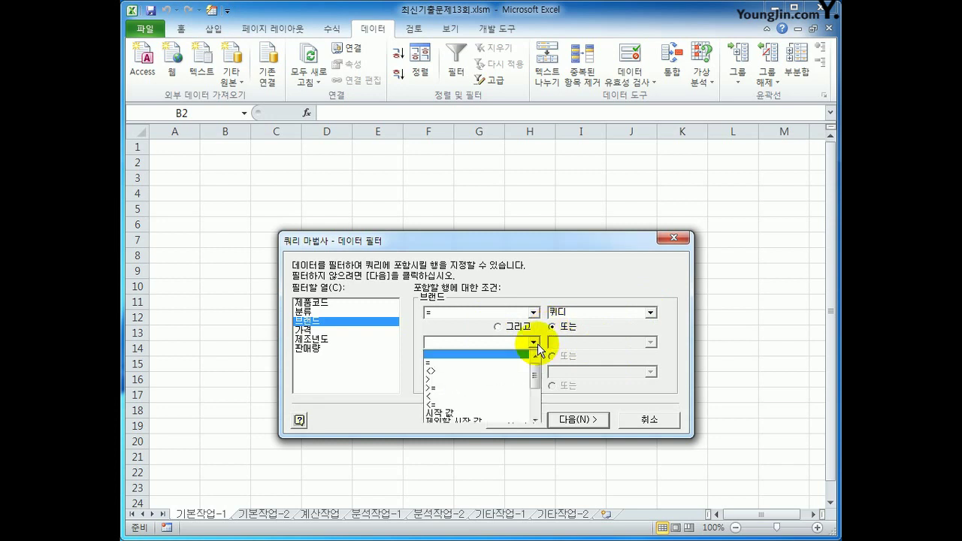
pyautogui.click(522, 363)
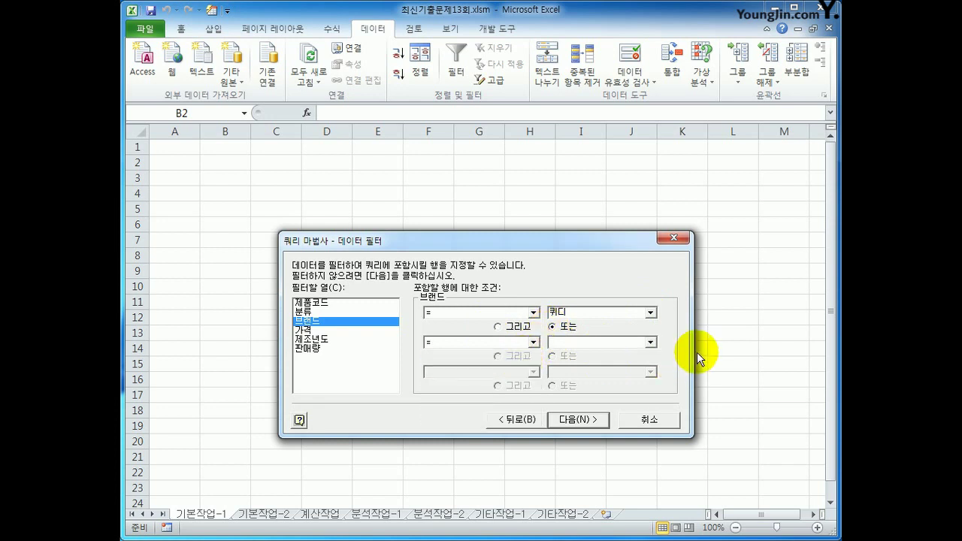
pyautogui.click(650, 343)
pyautogui.click(641, 367)
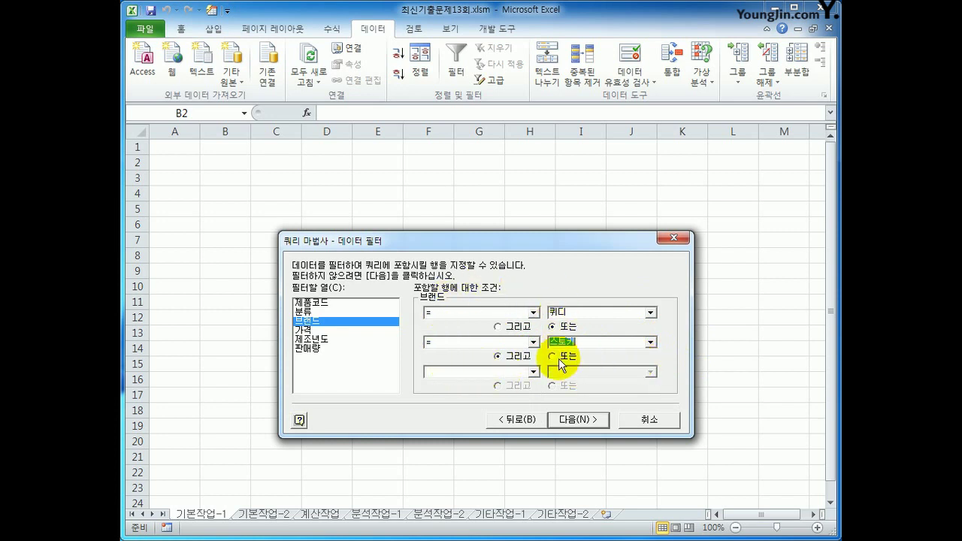
# Add a filter condition limiting 가격 to less than 100000 and proceed to the sort order
pyautogui.click(346, 331)
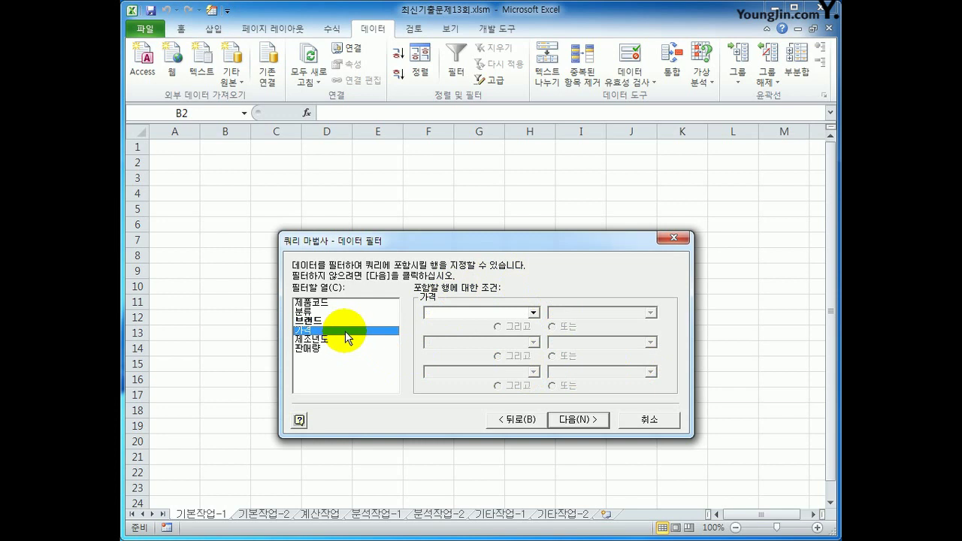
pyautogui.click(489, 311)
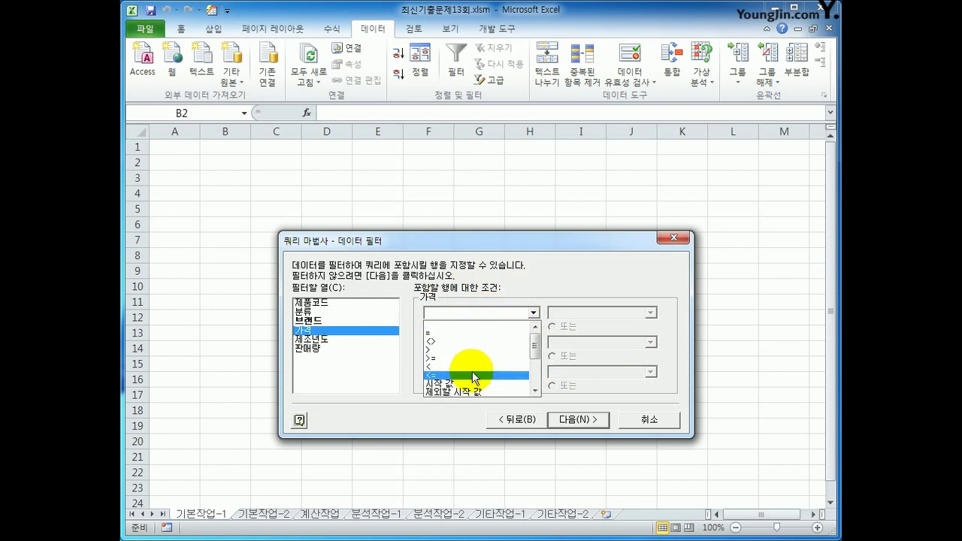
pyautogui.click(475, 367)
pyautogui.click(572, 311)
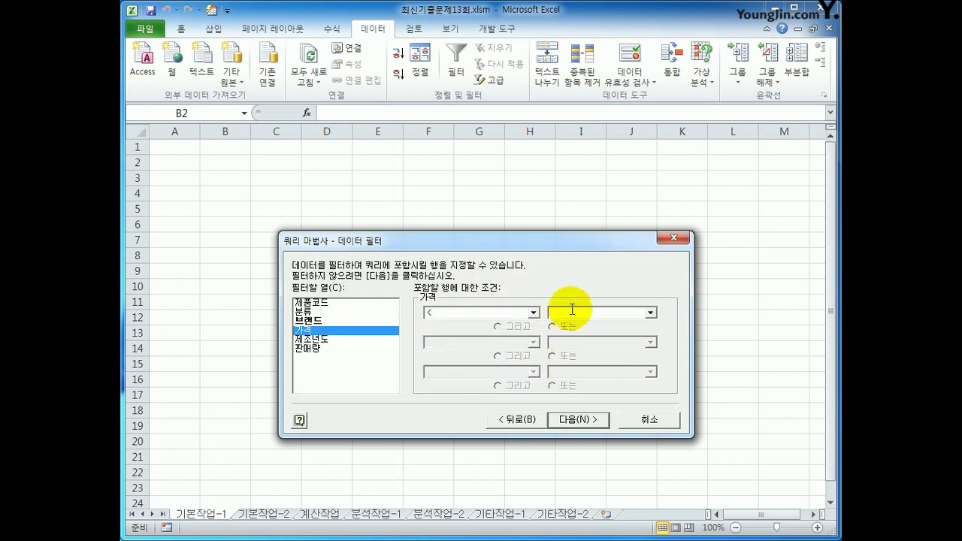
pyautogui.write('1000')
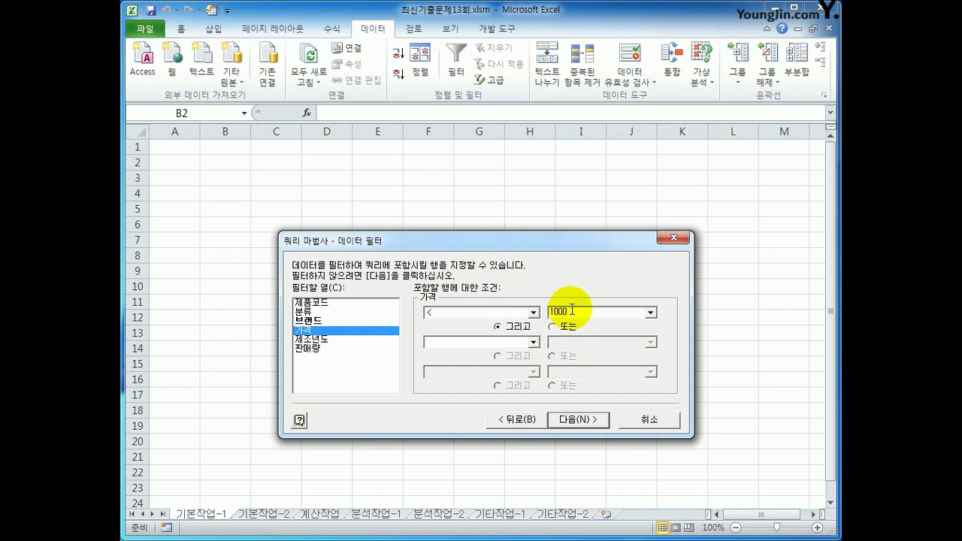
pyautogui.write('00')
pyautogui.click(600, 424)
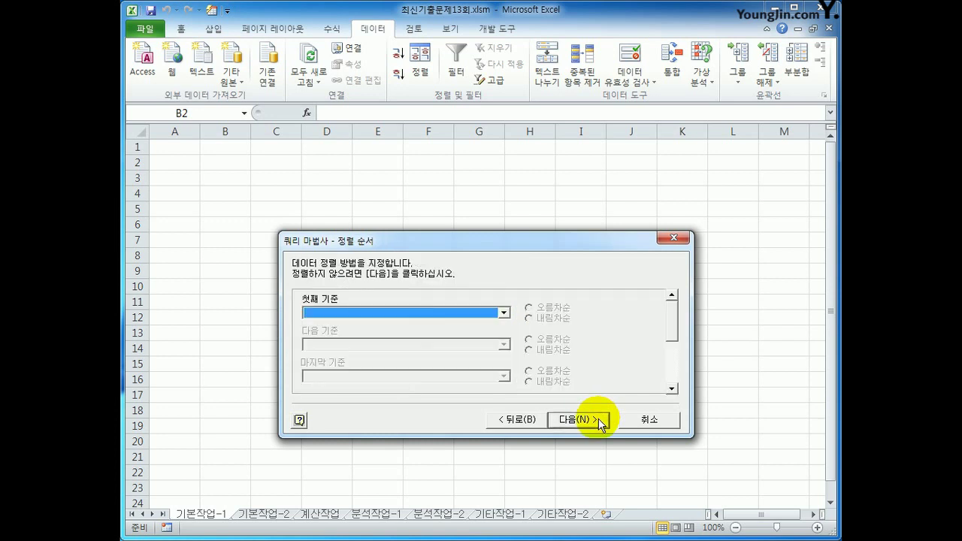
# Sort the query by 가격 and secondarily by 판매량, both ascending, and return the data to Excel
pyautogui.click(453, 316)
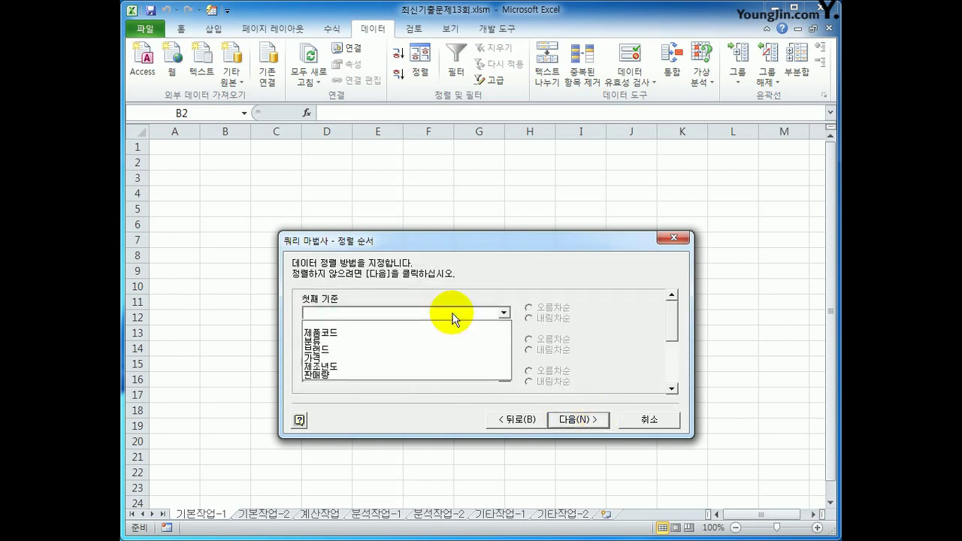
pyautogui.click(434, 354)
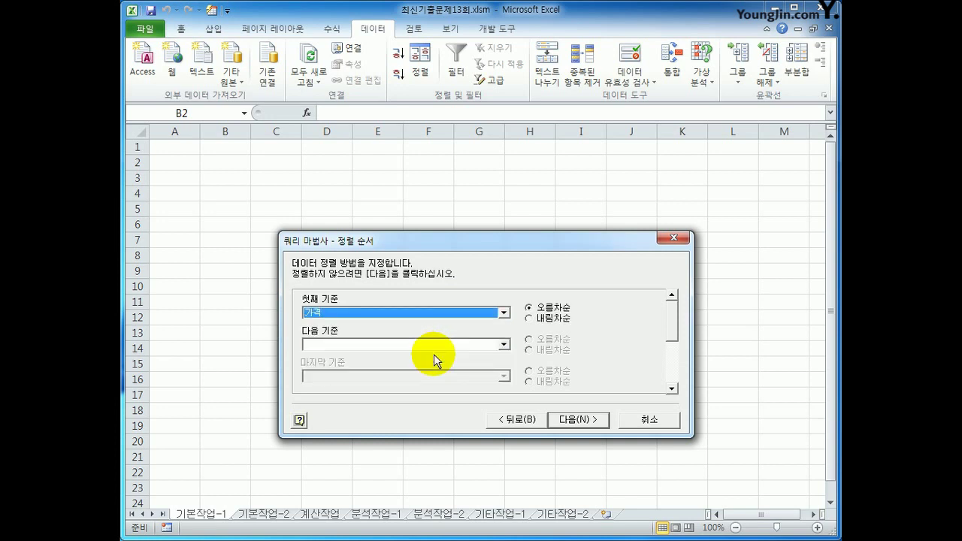
pyautogui.click(434, 347)
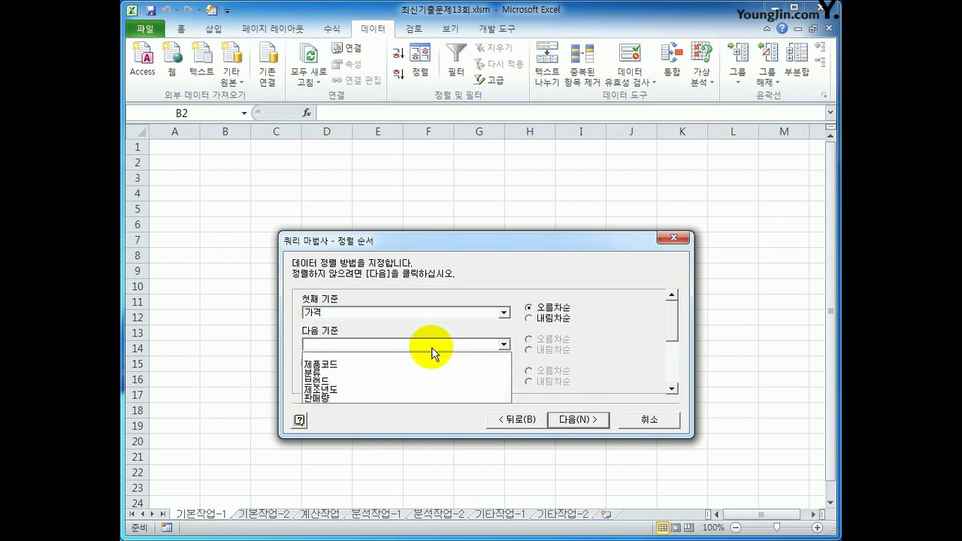
pyautogui.click(418, 399)
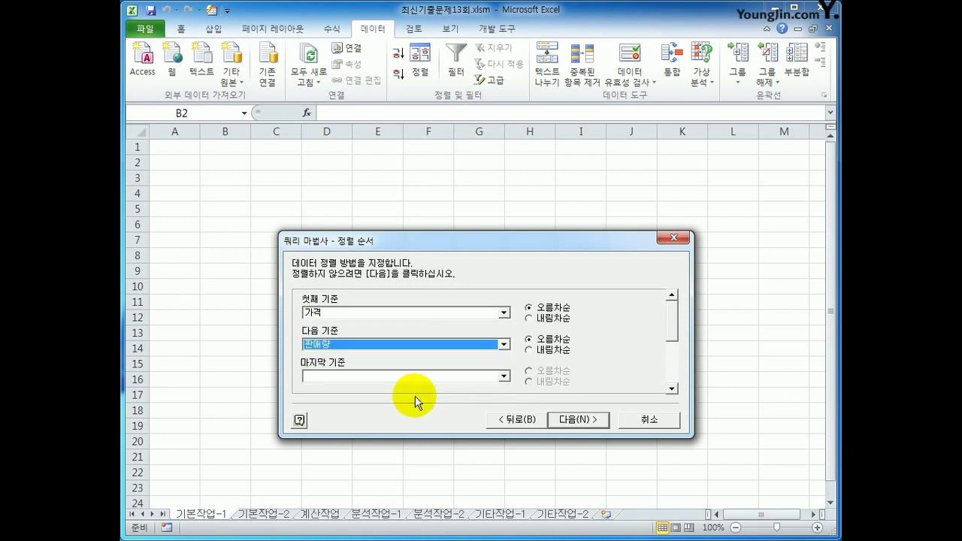
pyautogui.click(582, 420)
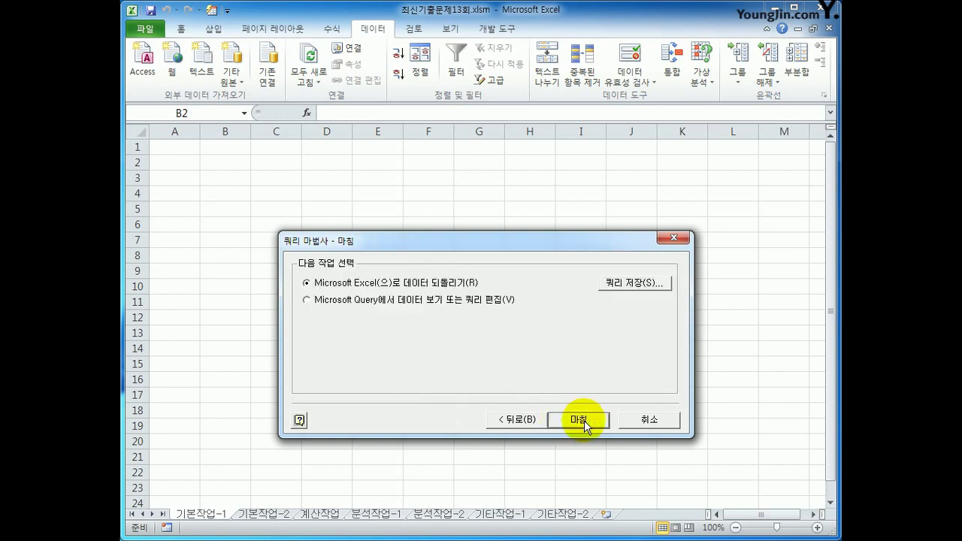
pyautogui.click(578, 420)
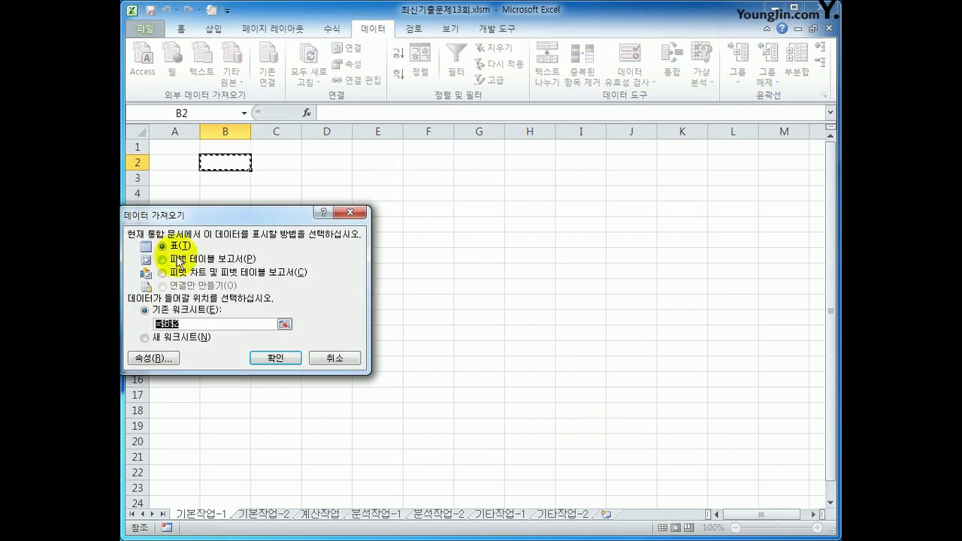
# Load the query result as a table at cell B2 of 기본작업-1 and convert it to a normal range
pyautogui.moveTo(221, 223); pyautogui.dragTo(505, 216)
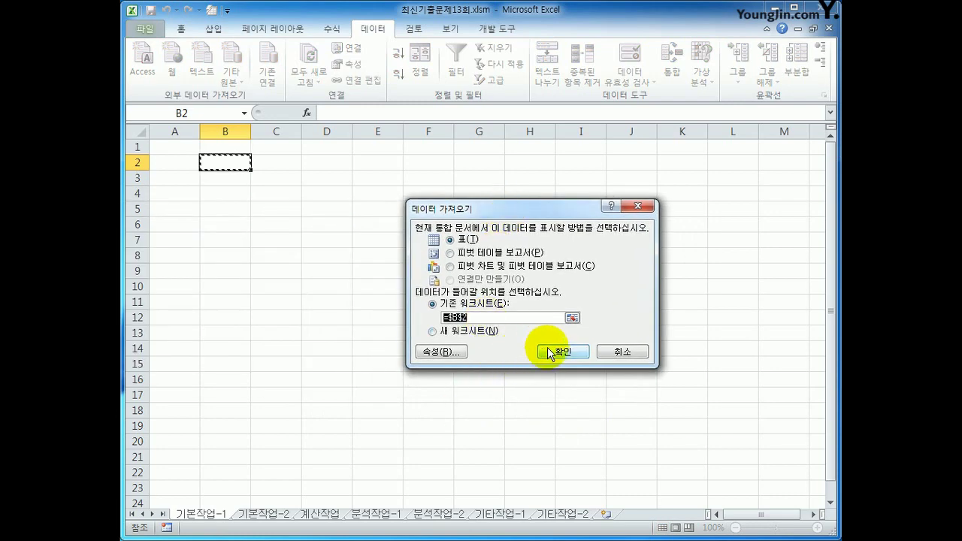
pyautogui.click(230, 157)
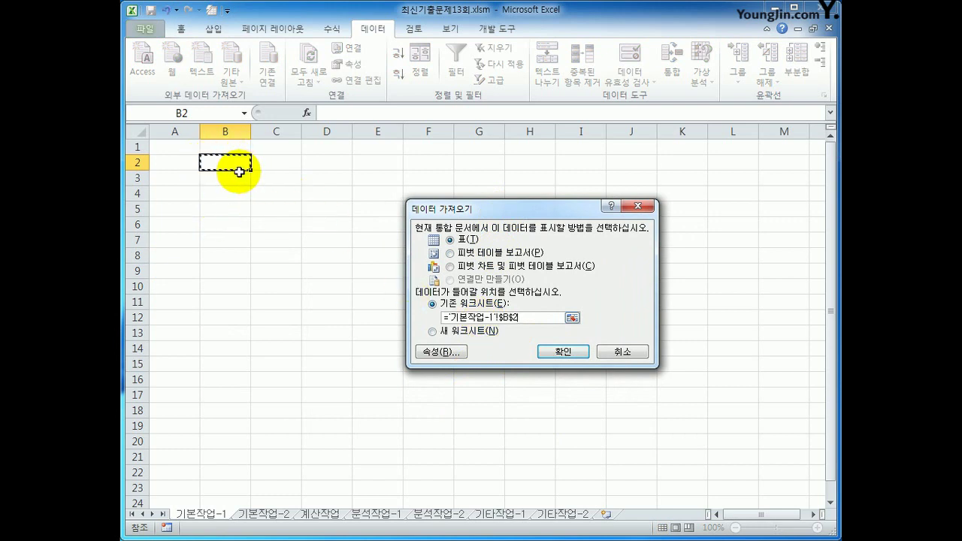
pyautogui.click(571, 353)
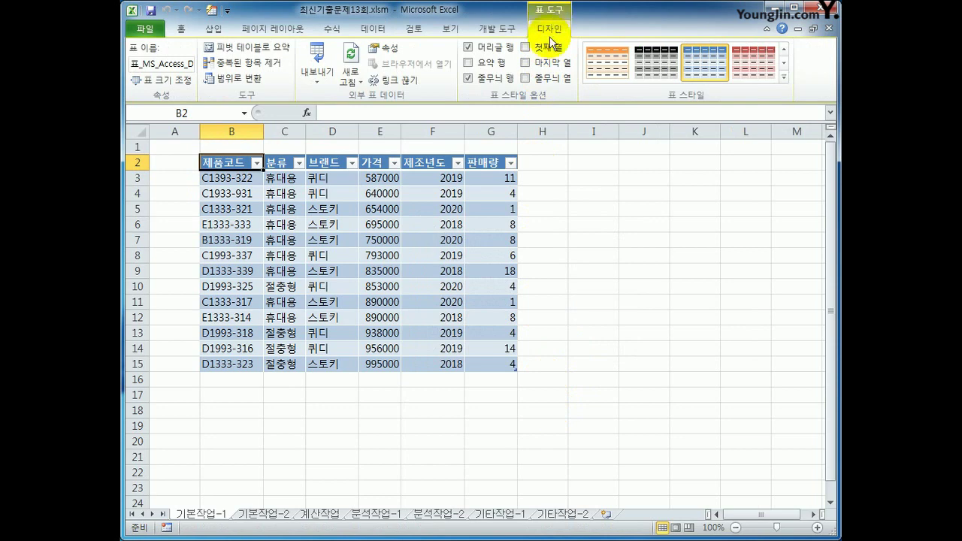
pyautogui.click(248, 80)
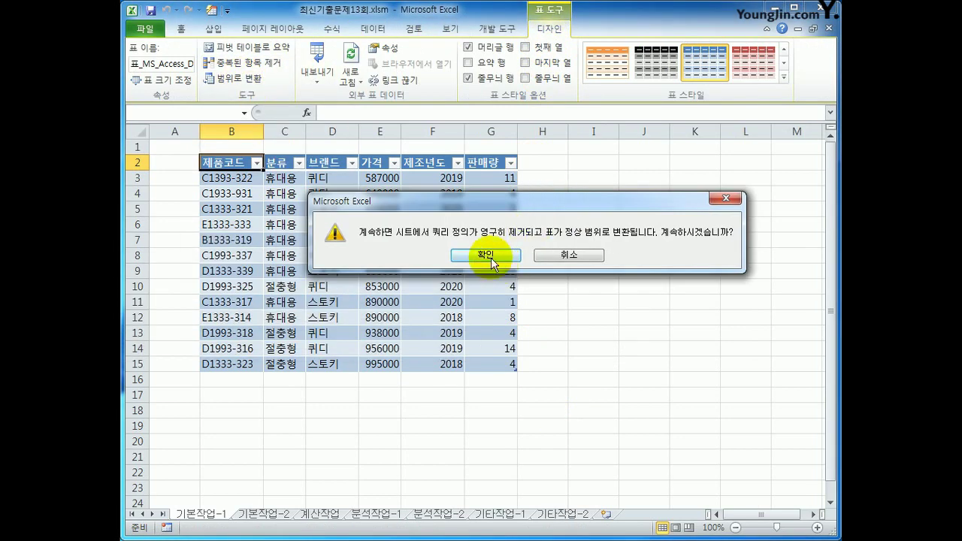
pyautogui.click(552, 250)
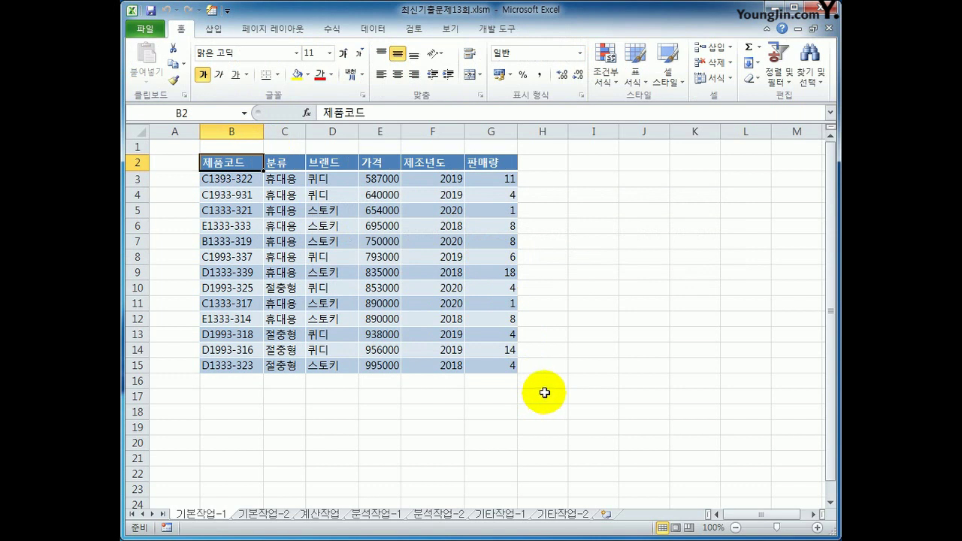
# Switch to the 기본작업-2 sheet and examine the stroller table in A2:I24
pyautogui.click(288, 516)
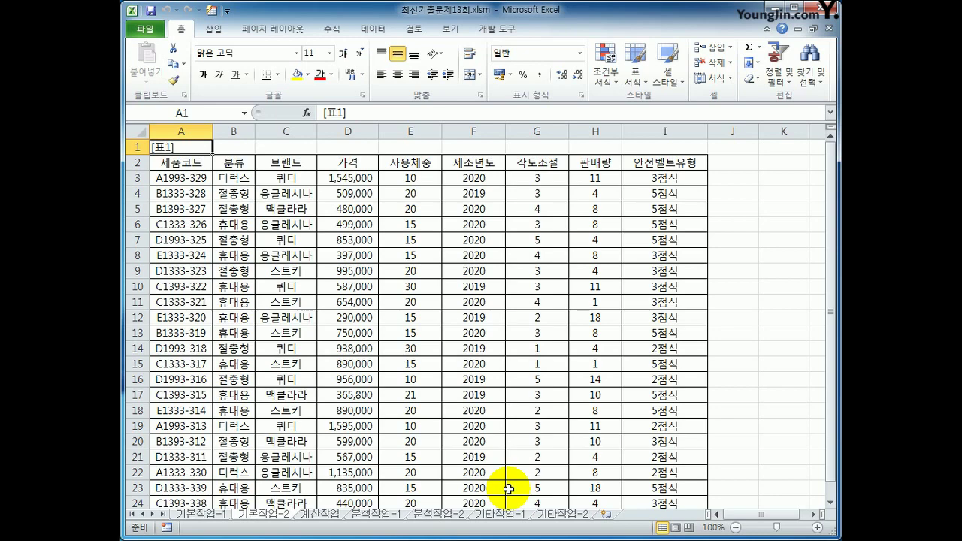
pyautogui.click(191, 163)
pyautogui.moveTo(191, 164); pyautogui.dragTo(644, 212)
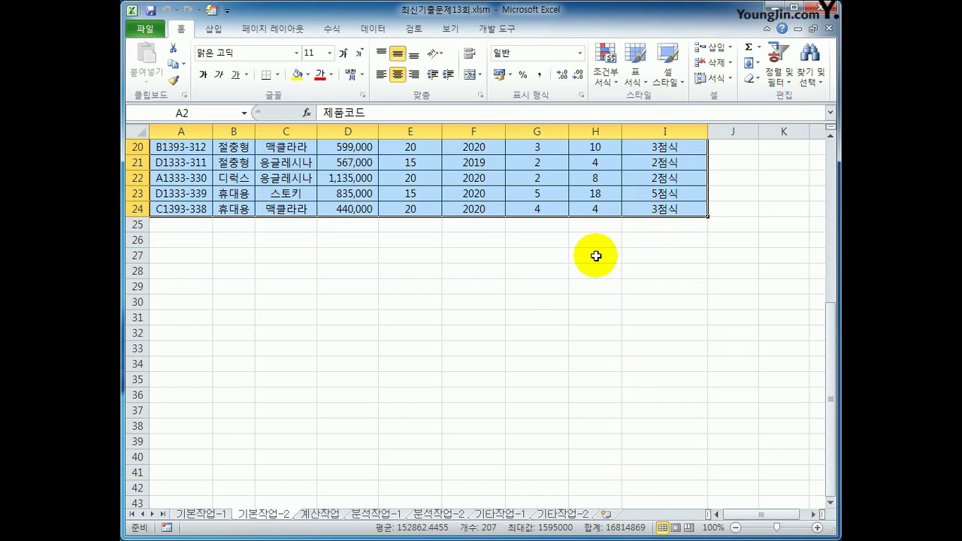
pyautogui.scroll(4, 569, 345)
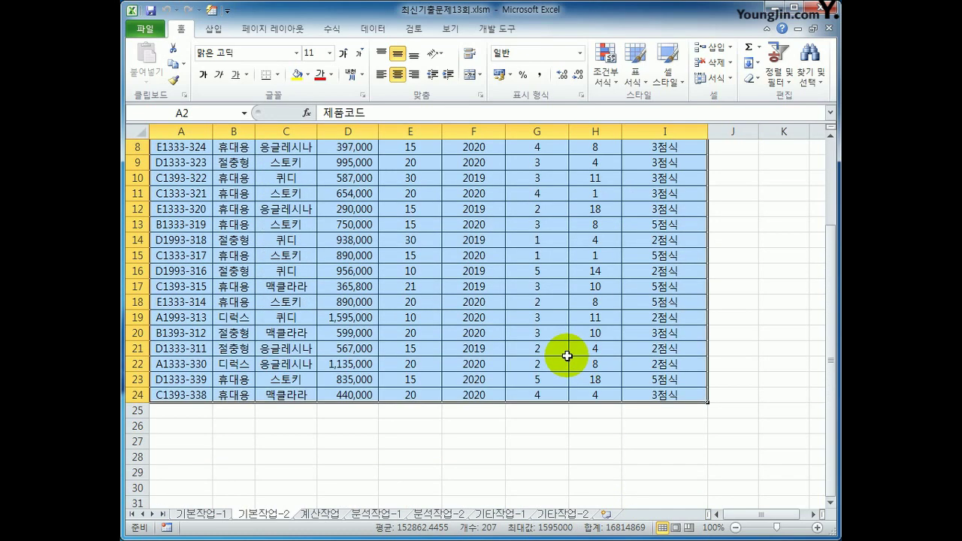
pyautogui.scroll(3, 567, 355)
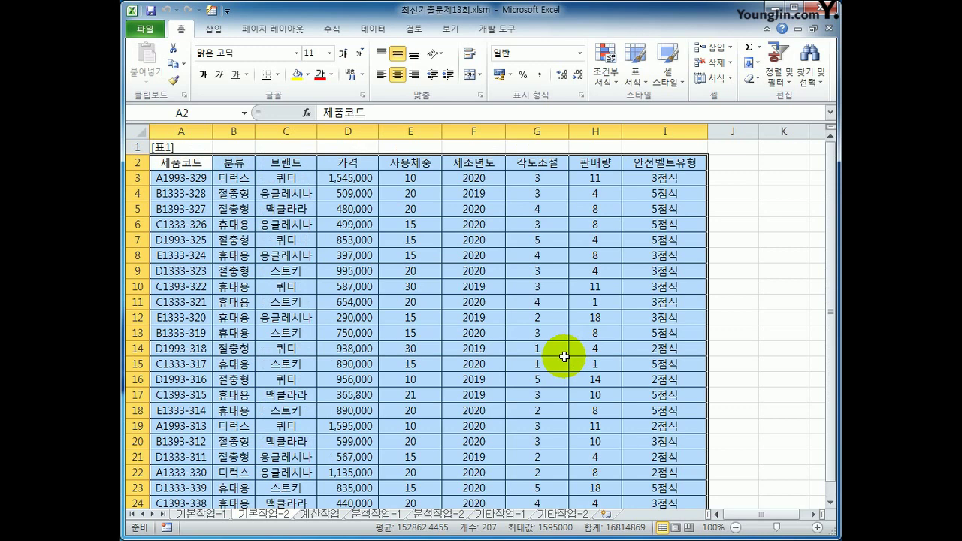
pyautogui.scroll(-2, 563, 356)
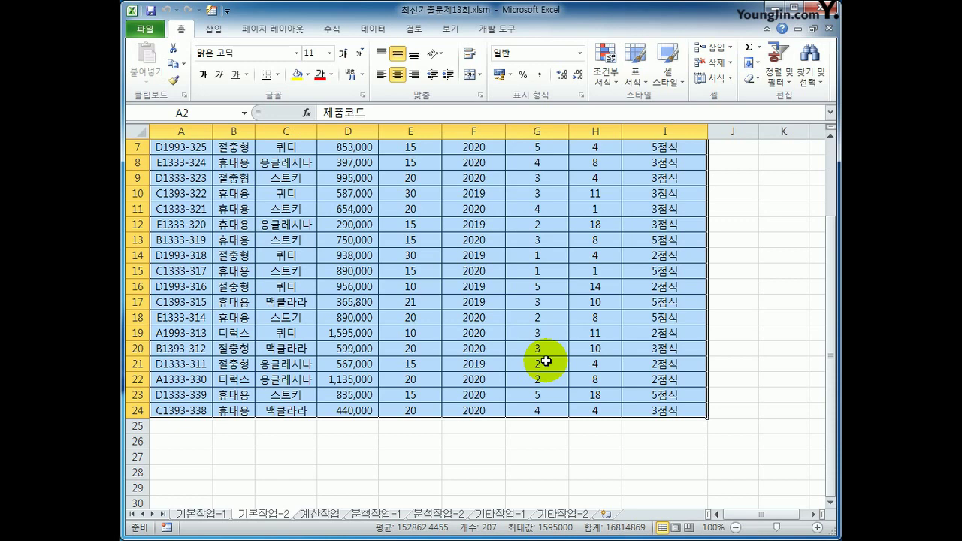
pyautogui.scroll(2, 301, 443)
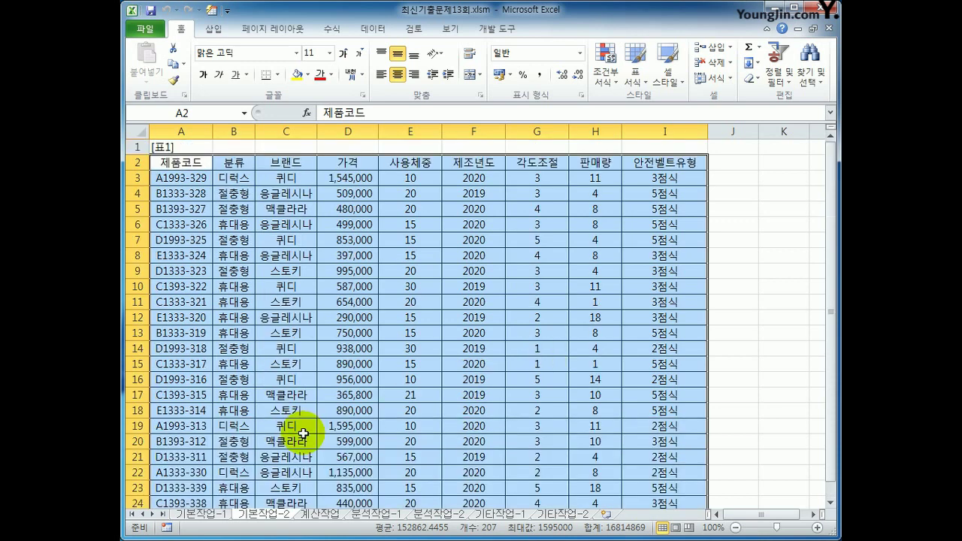
pyautogui.click(197, 163)
pyautogui.scroll(-1, 169, 369)
pyautogui.scroll(1, 169, 370)
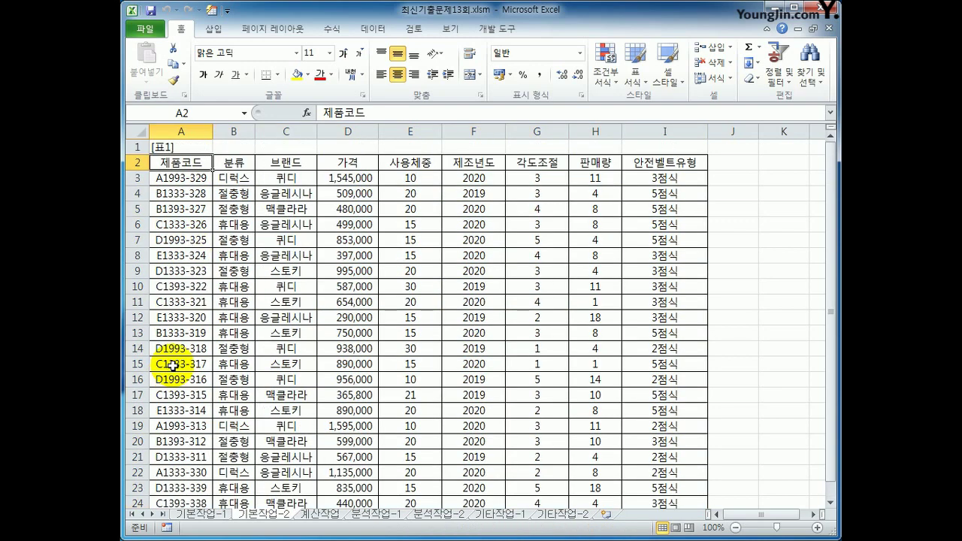
# Enter the criteria heading 코드 in cell A27 below the table
pyautogui.scroll(-4, 173, 366)
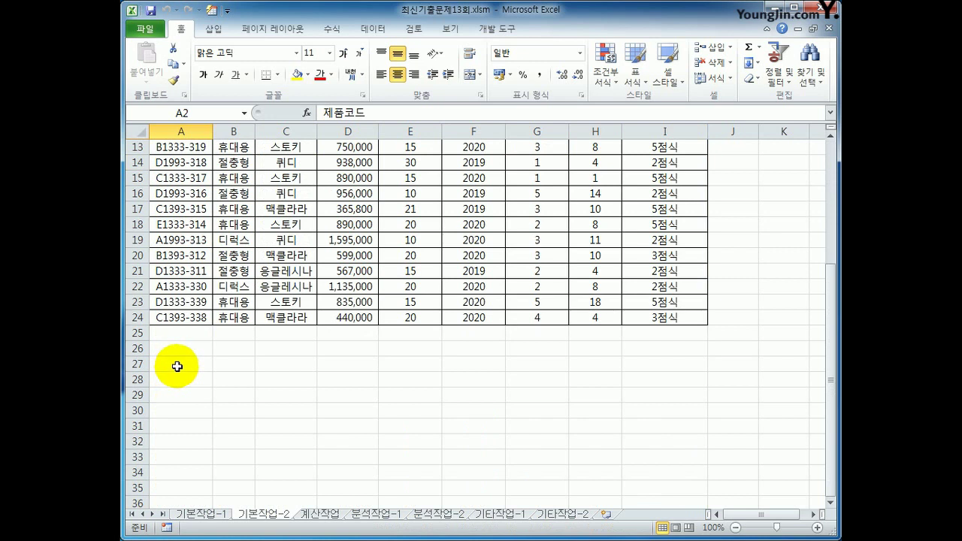
pyautogui.click(179, 366)
pyautogui.write('코드')
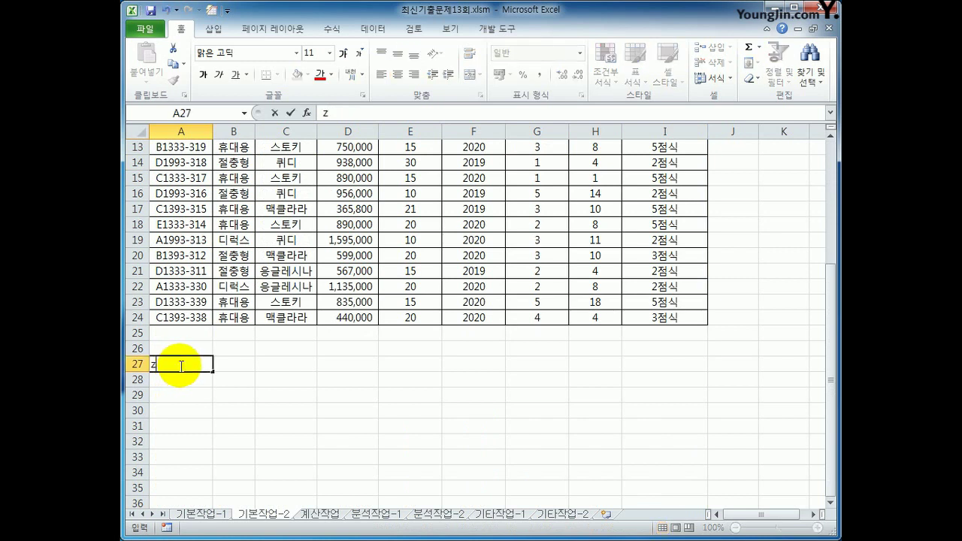
pyautogui.press('Return')
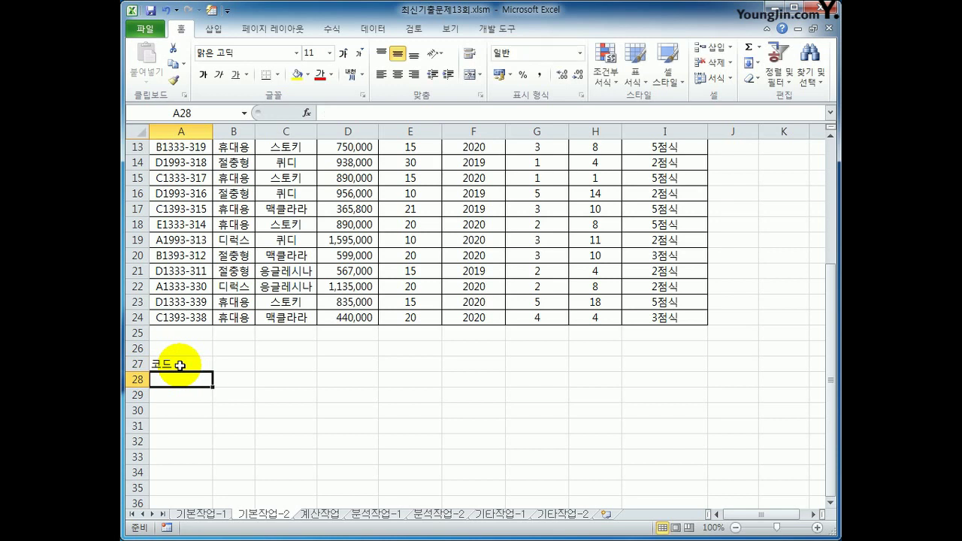
# Enter the criteria formula =LEFT(A3,1)<>"B" in cell A28 to exclude product codes starting with B
pyautogui.write('=')
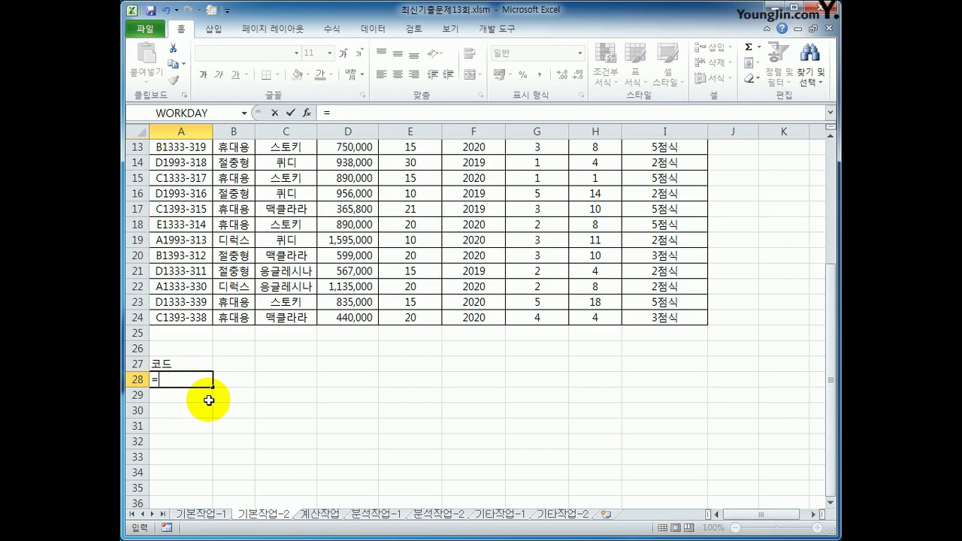
pyautogui.write('lef')
pyautogui.doubleClick(197, 398)
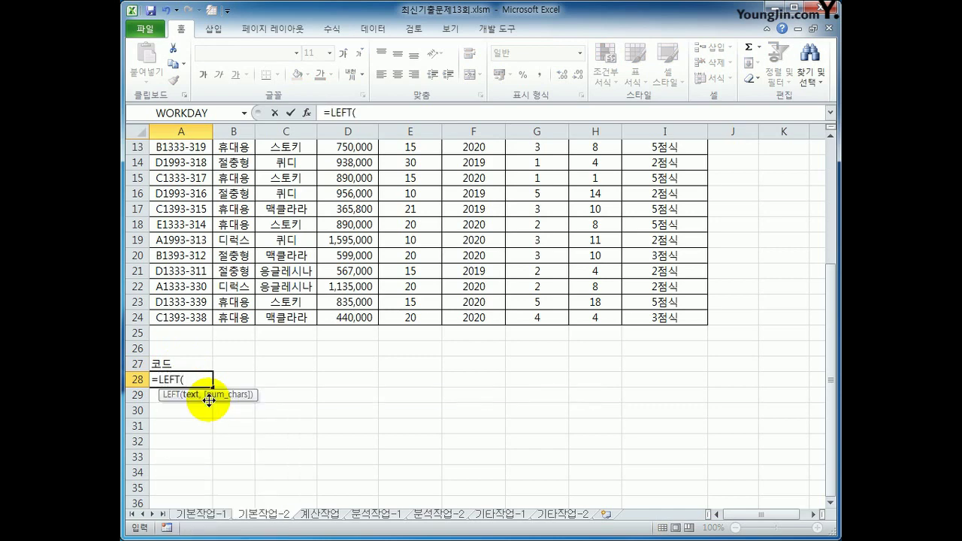
pyautogui.scroll(4, 209, 400)
pyautogui.click(180, 178)
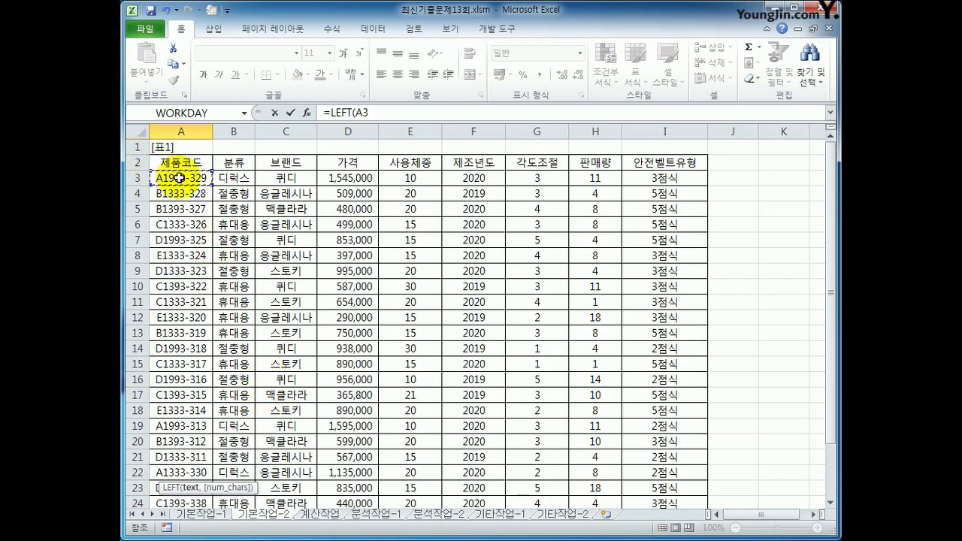
pyautogui.write(',1)<>')
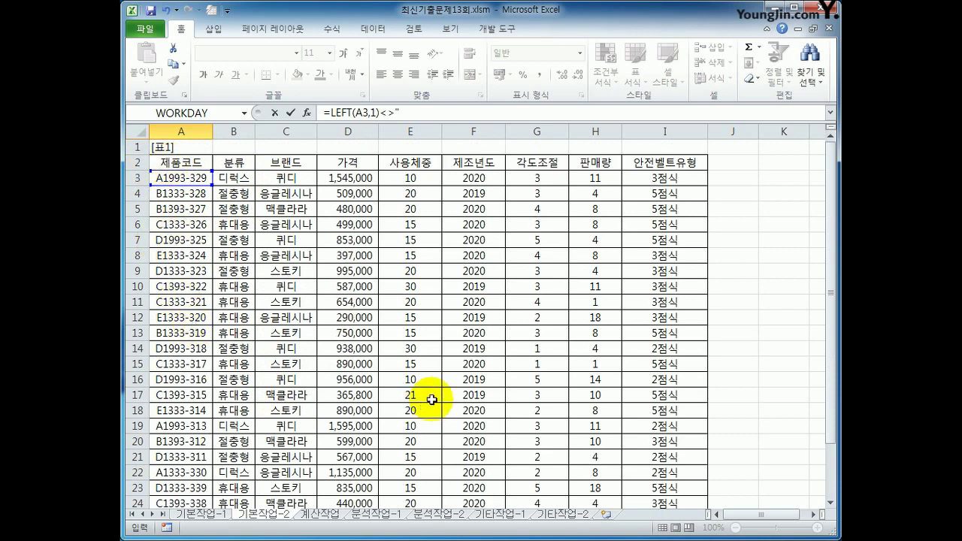
pyautogui.write('B')
pyautogui.press('Return')
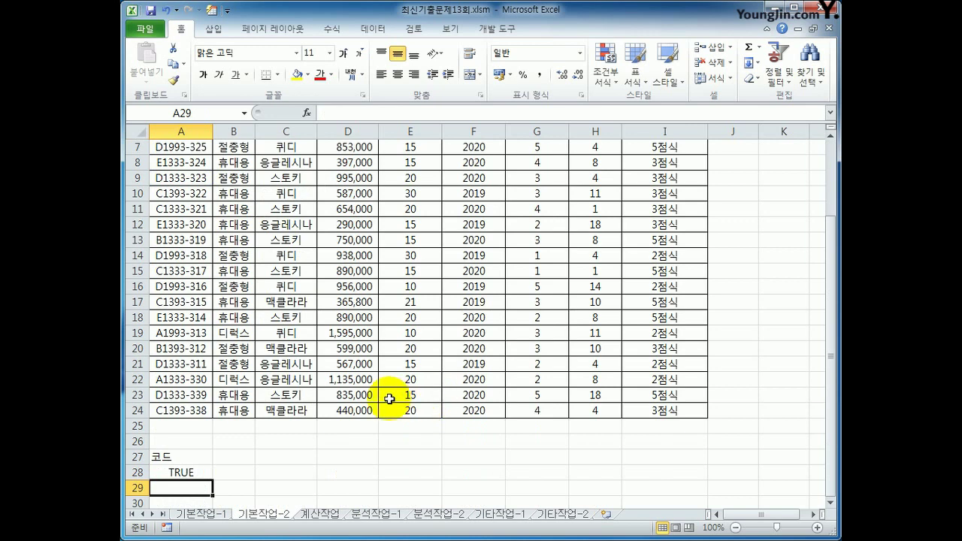
pyautogui.click(197, 474)
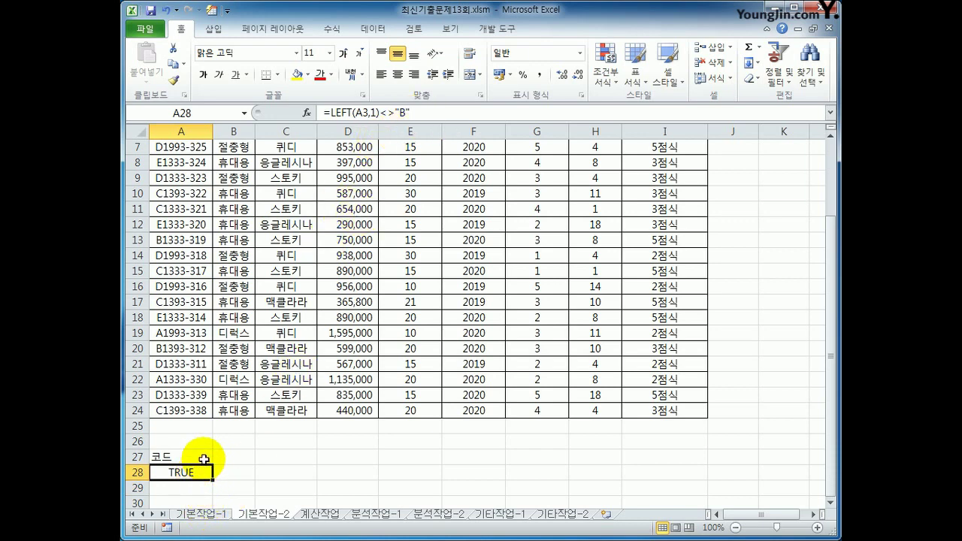
# Enter the criteria formula =E3<AVERAGE($E$3:$E$24) in cell B28 to match 사용체중 values below the average
pyautogui.click(231, 472)
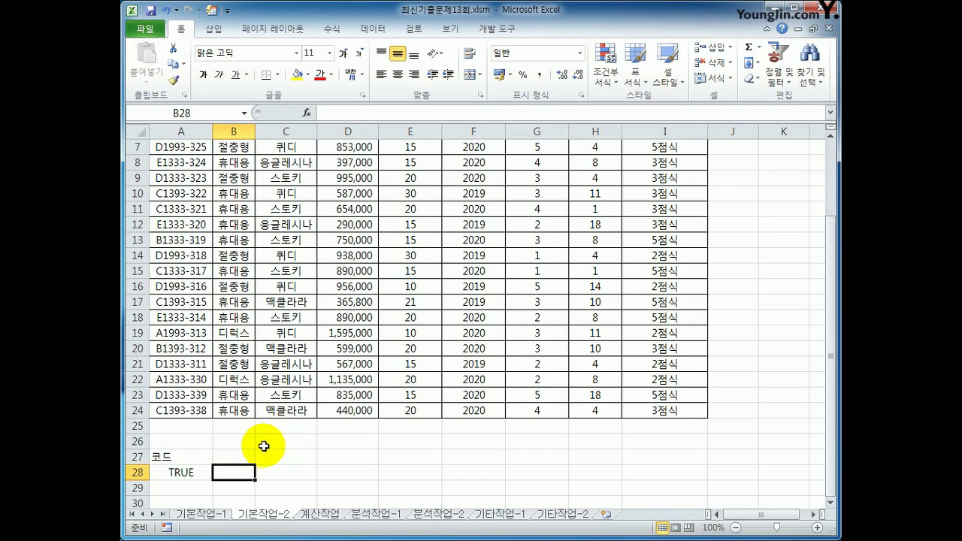
pyautogui.write('=')
pyautogui.scroll(2, 405, 446)
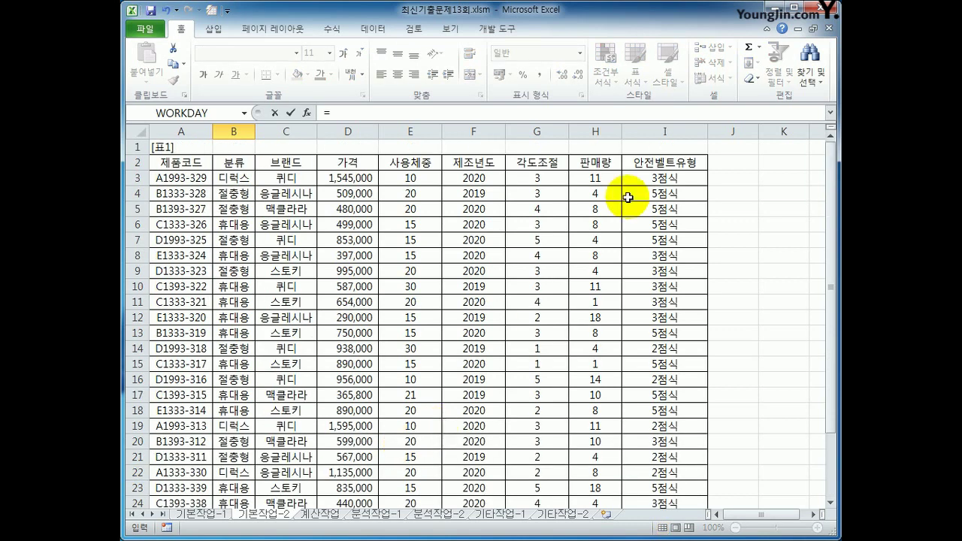
pyautogui.click(428, 180)
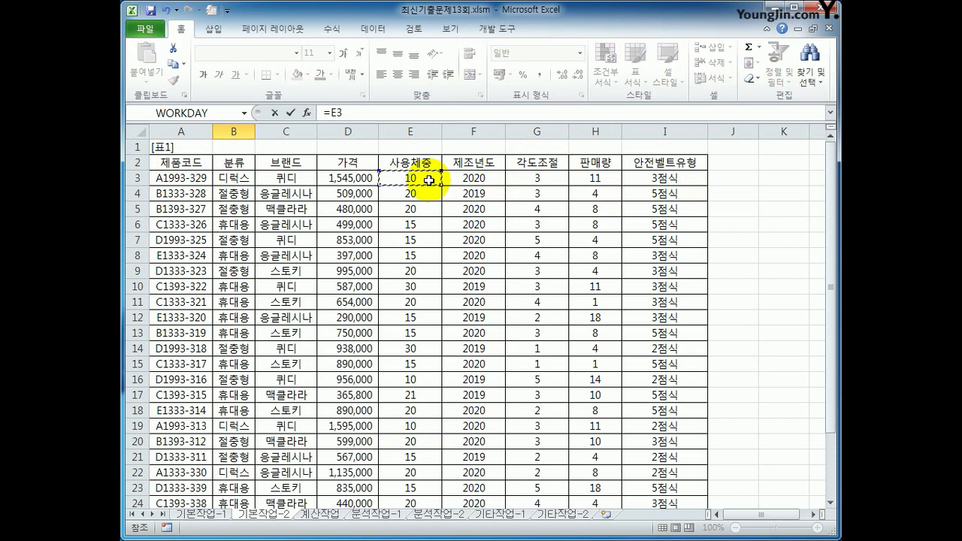
pyautogui.scroll(-2, 427, 181)
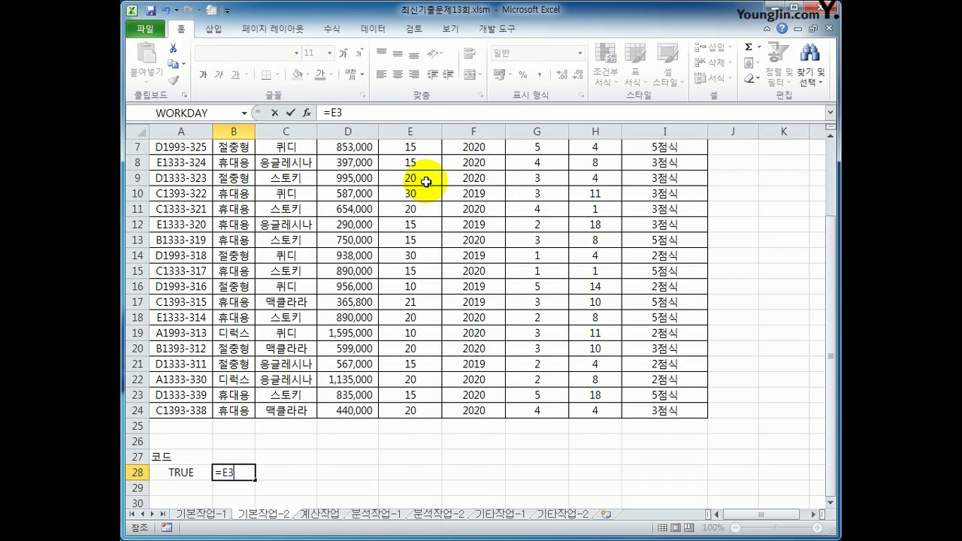
pyautogui.scroll(2, 426, 182)
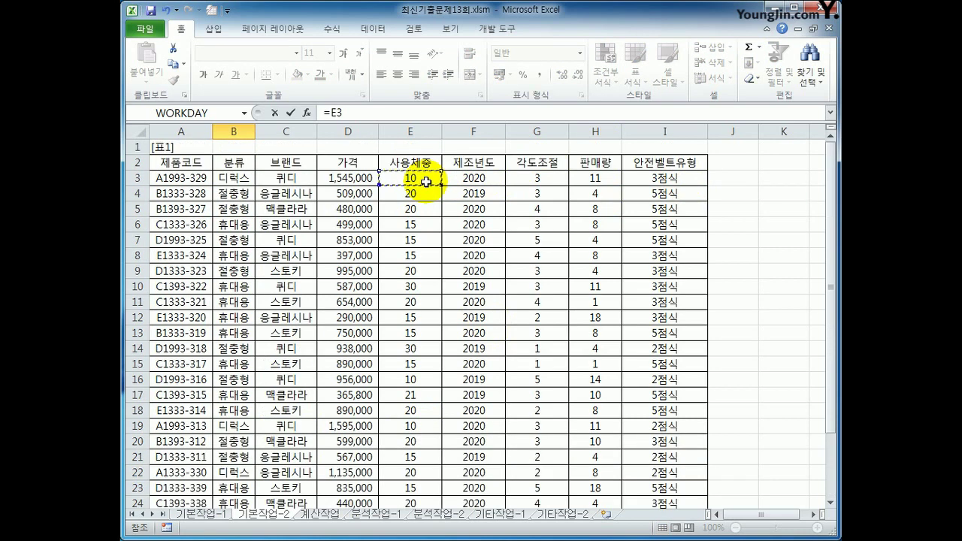
pyautogui.write('<')
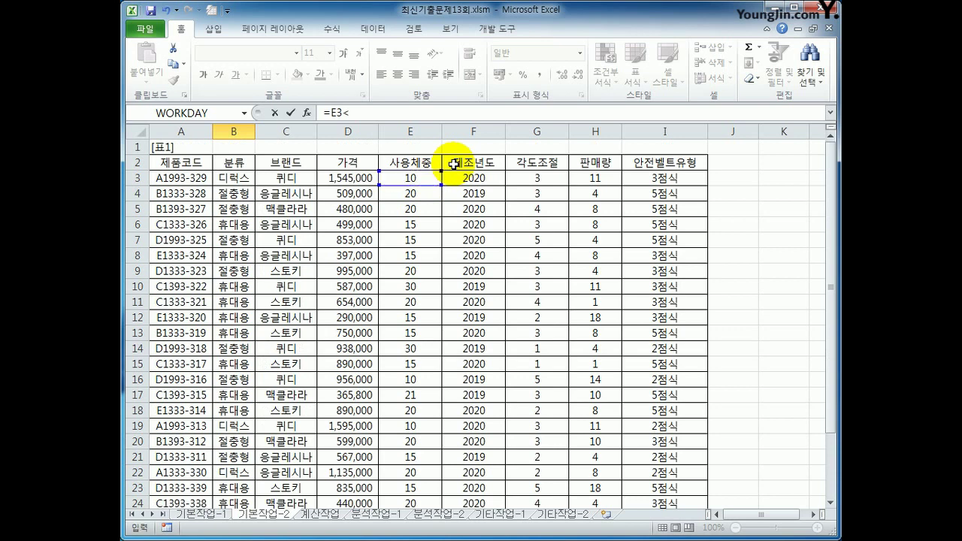
pyautogui.write('av')
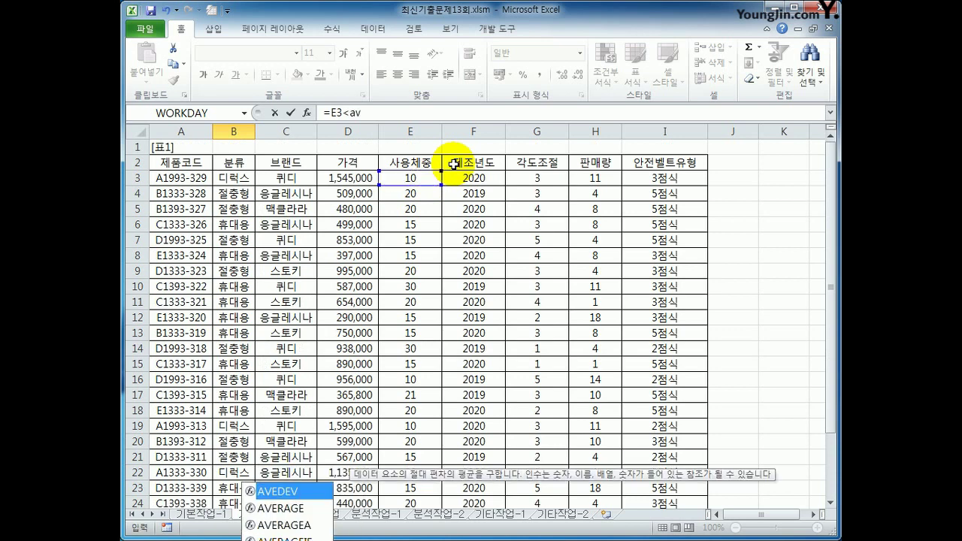
pyautogui.press('Down')
pyautogui.press('Tab')
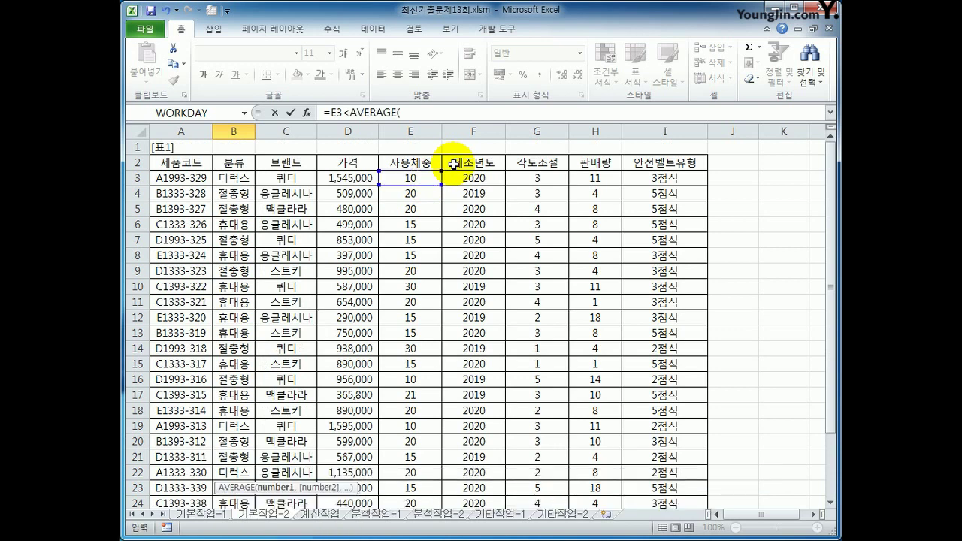
pyautogui.moveTo(412, 178); pyautogui.dragTo(403, 488)
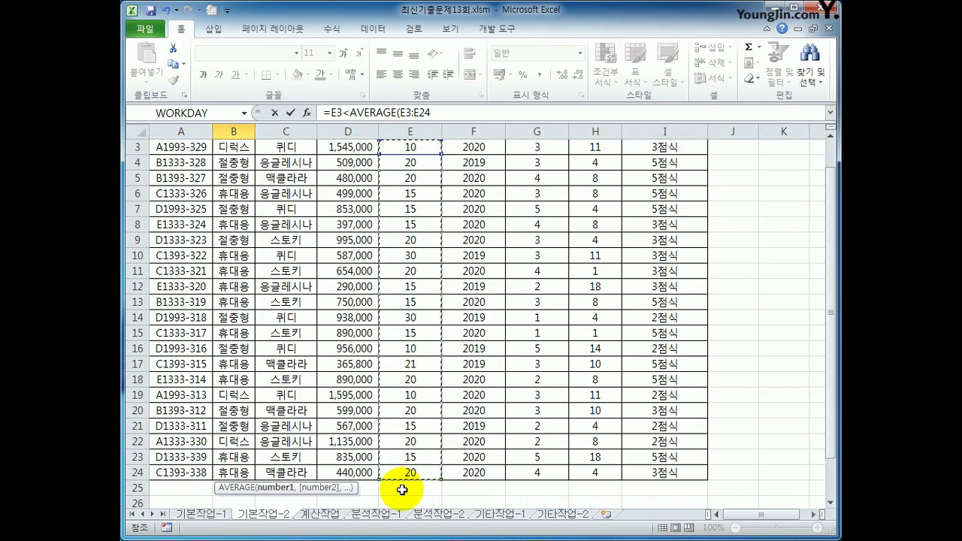
pyautogui.press('F4')
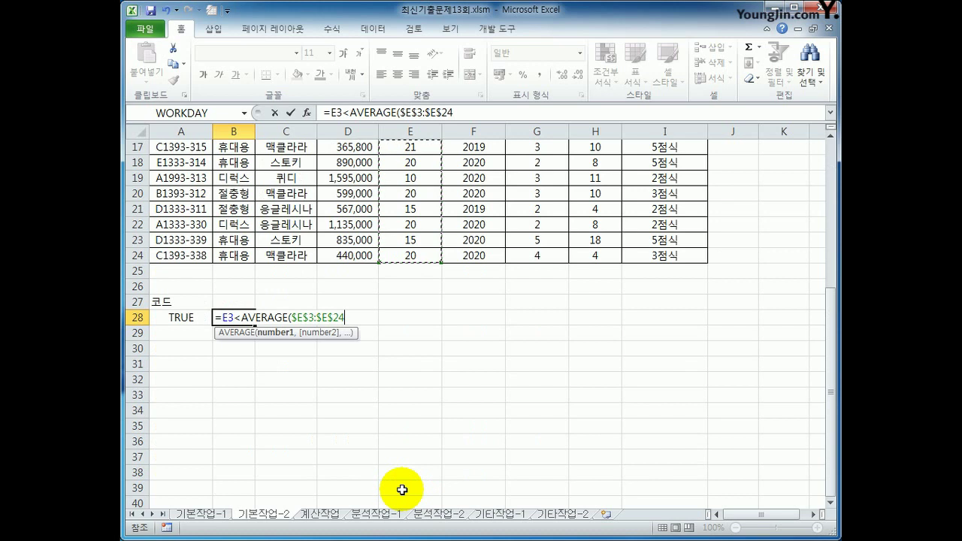
pyautogui.press('End')
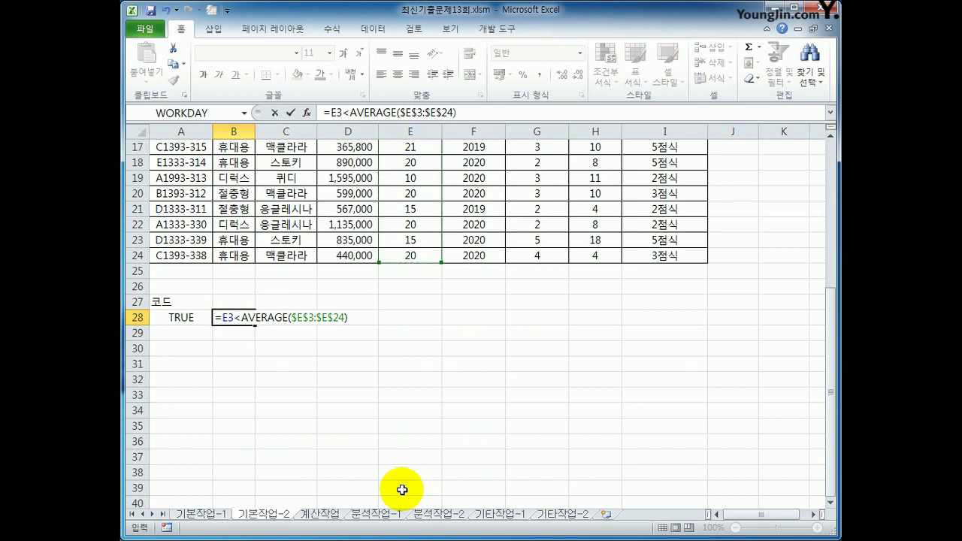
pyautogui.hotkey('ctrl', 'Return')
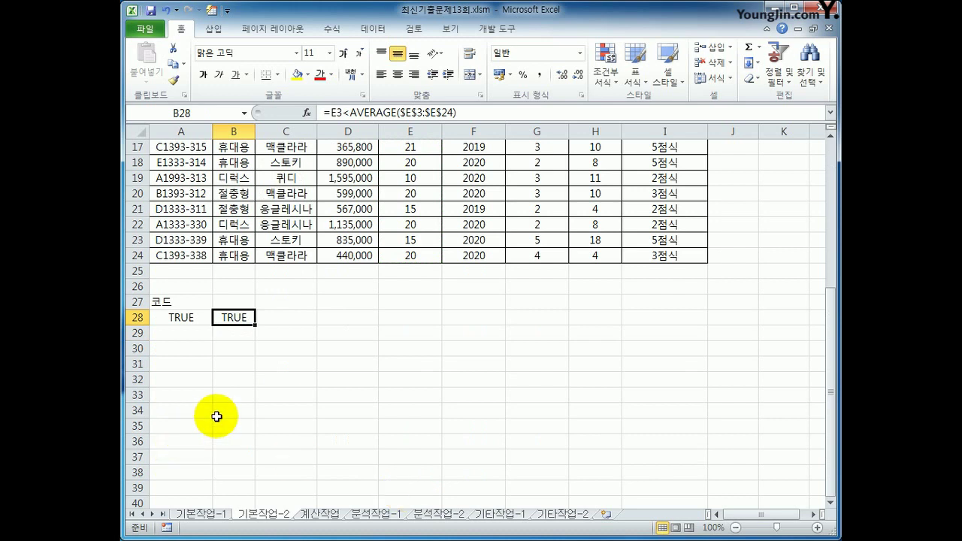
# Enter the criteria headings 조건1 in cell A27 and 조건2 in cell B27, above the two criteria formulas
pyautogui.press('Up')
pyautogui.click(239, 323)
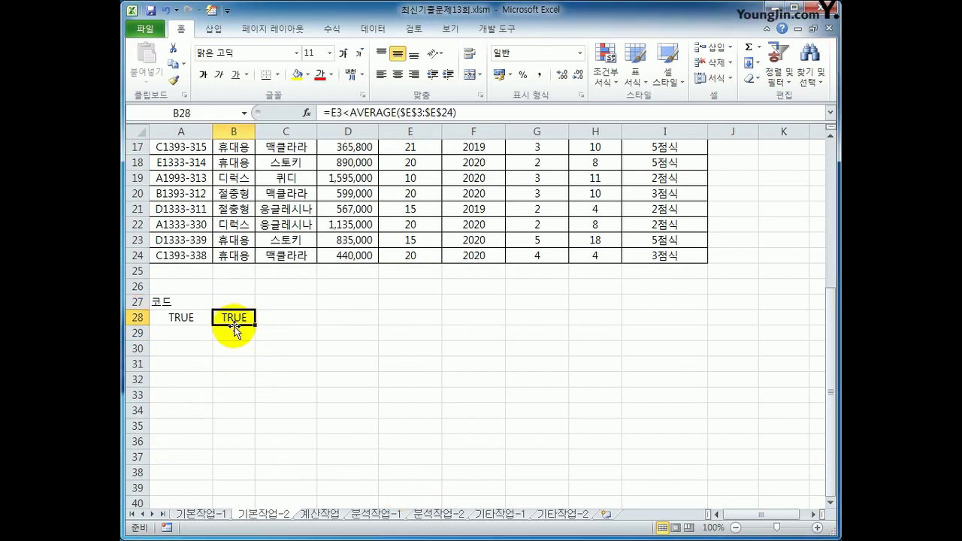
pyautogui.click(225, 299)
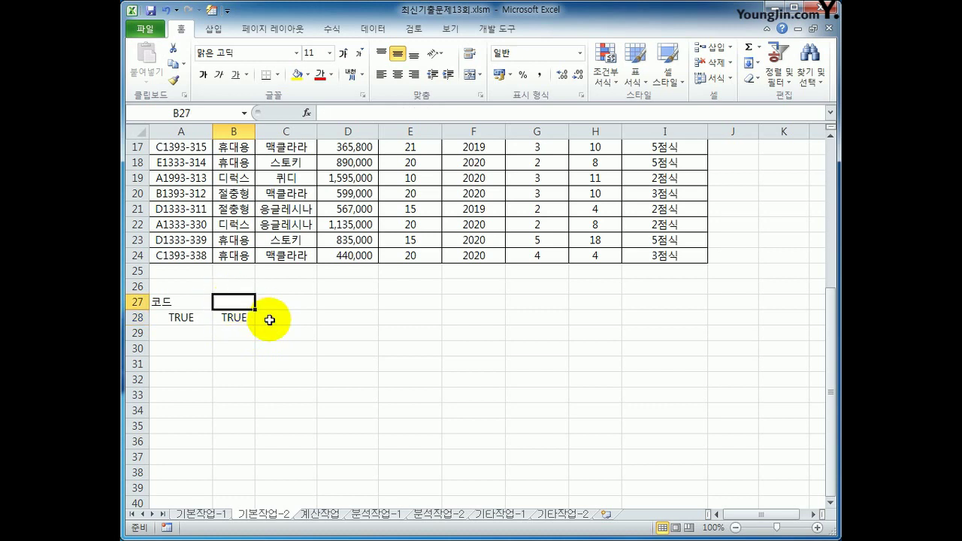
pyautogui.write('w')
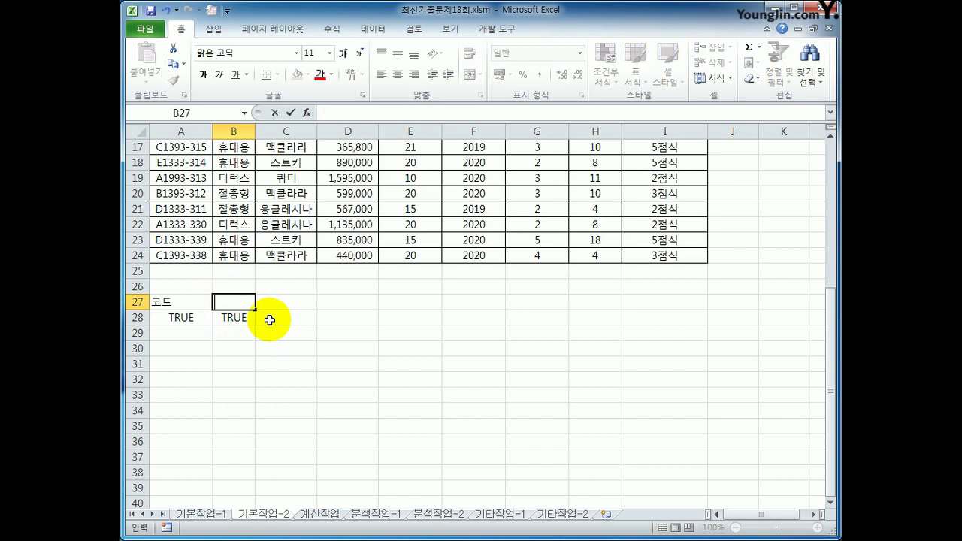
pyautogui.press('Left')
pyautogui.write('조건1')
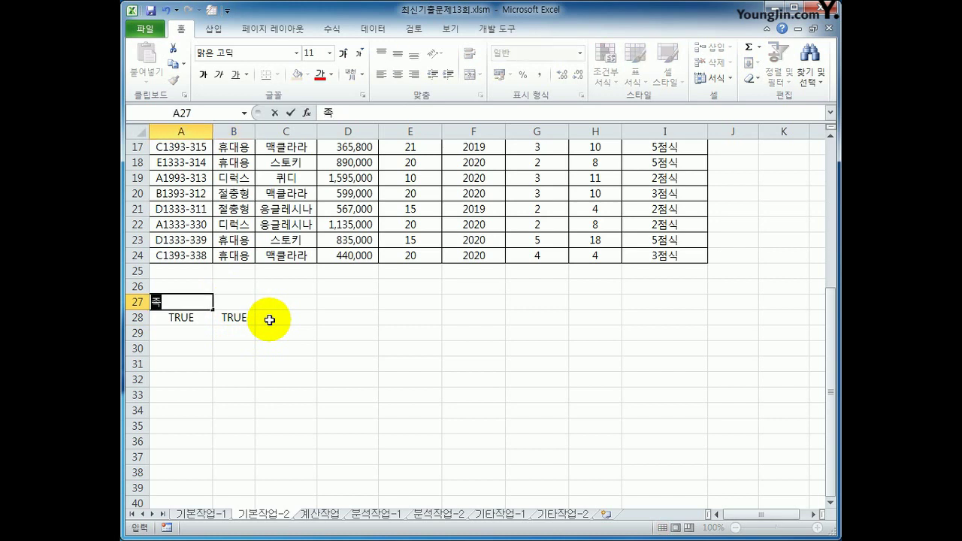
pyautogui.press('Tab')
pyautogui.write('조건2')
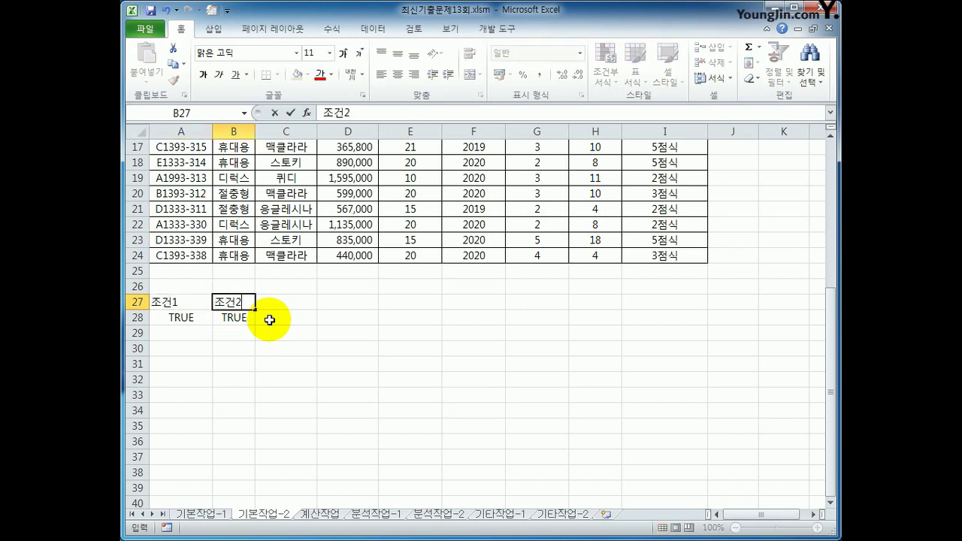
pyautogui.press('Return')
# Compare the criteria headings in A27:B27 and the formula in A28 with the stroller table's column headings
pyautogui.click(186, 301)
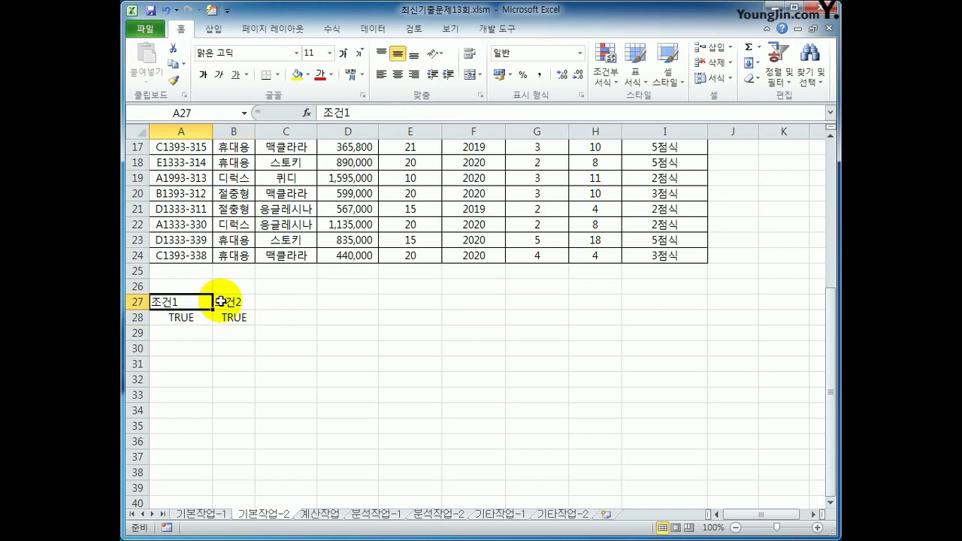
pyautogui.click(178, 319)
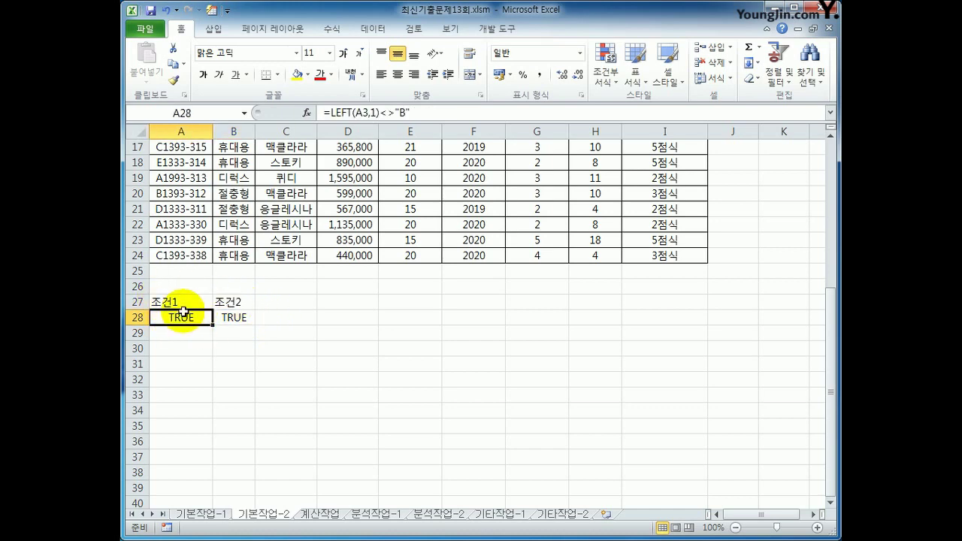
pyautogui.scroll(5, 338, 278)
pyautogui.click(201, 159)
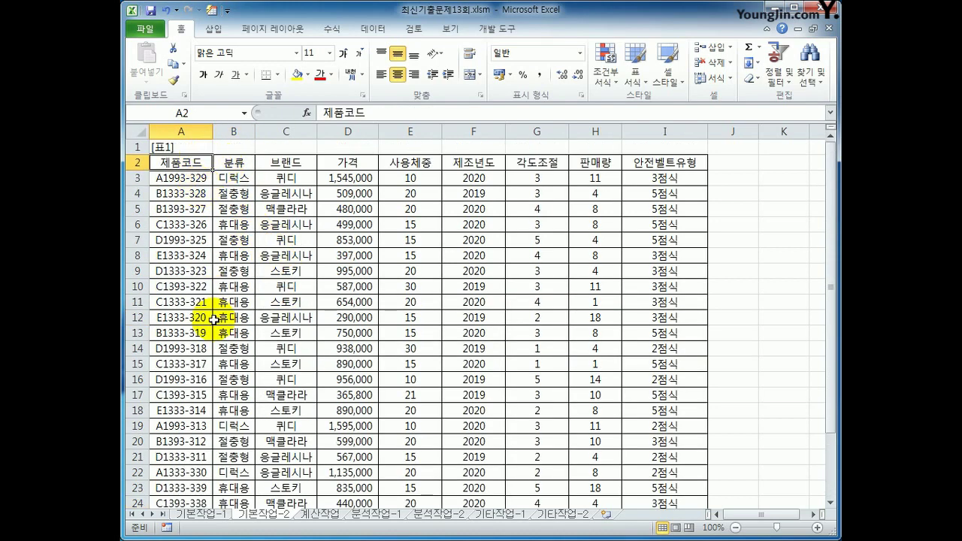
pyautogui.scroll(-3, 193, 354)
pyautogui.click(192, 410)
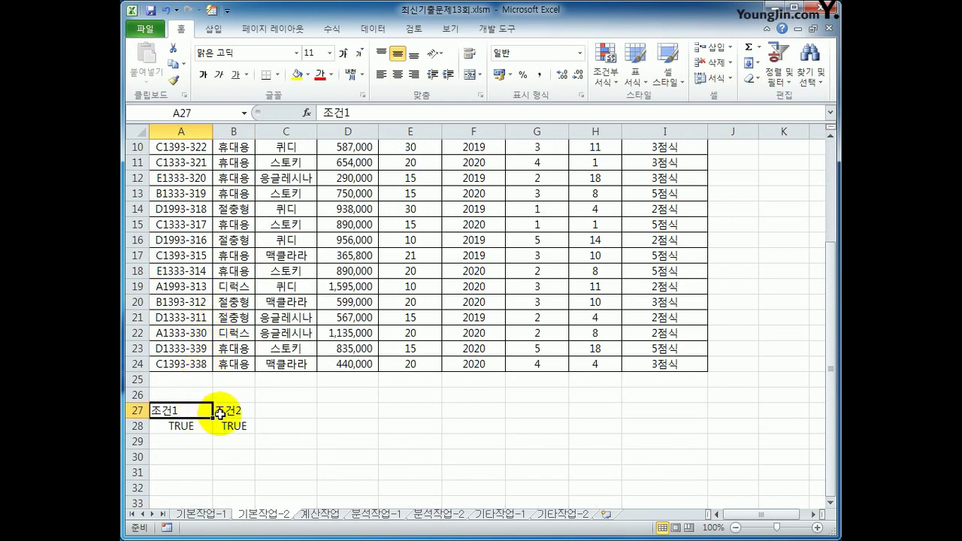
pyautogui.click(239, 411)
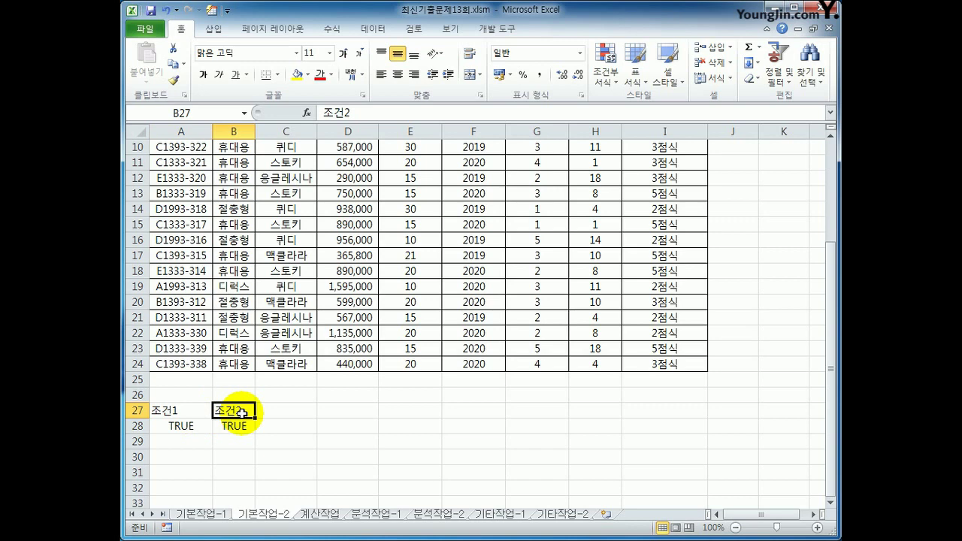
# Copy the table headings 제품코드, 브랜드, 가격, 제조년도 and 판매량 into the row starting at cell A30
pyautogui.scroll(3, 236, 358)
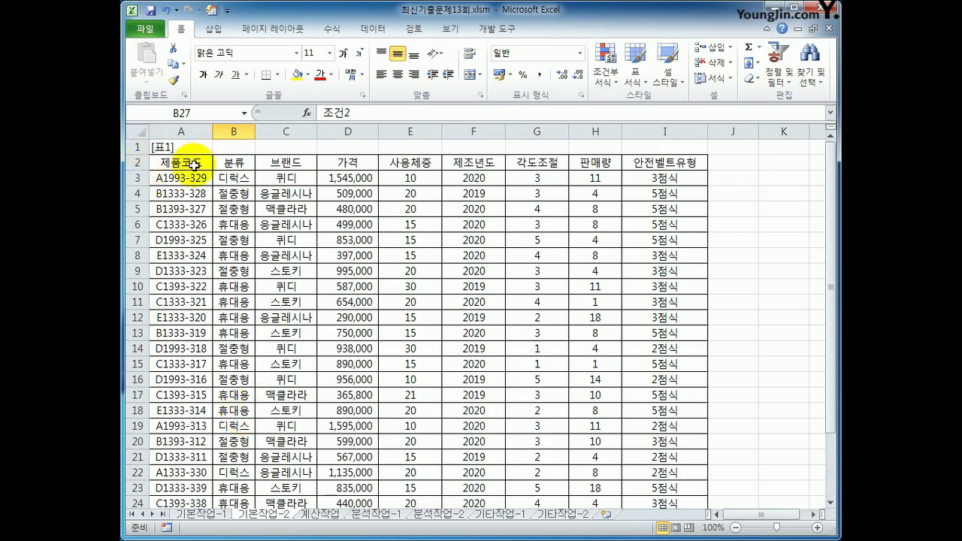
pyautogui.click(194, 163)
pyautogui.keyDown('ctrl'); pyautogui.click(315, 165); pyautogui.keyUp('ctrl')
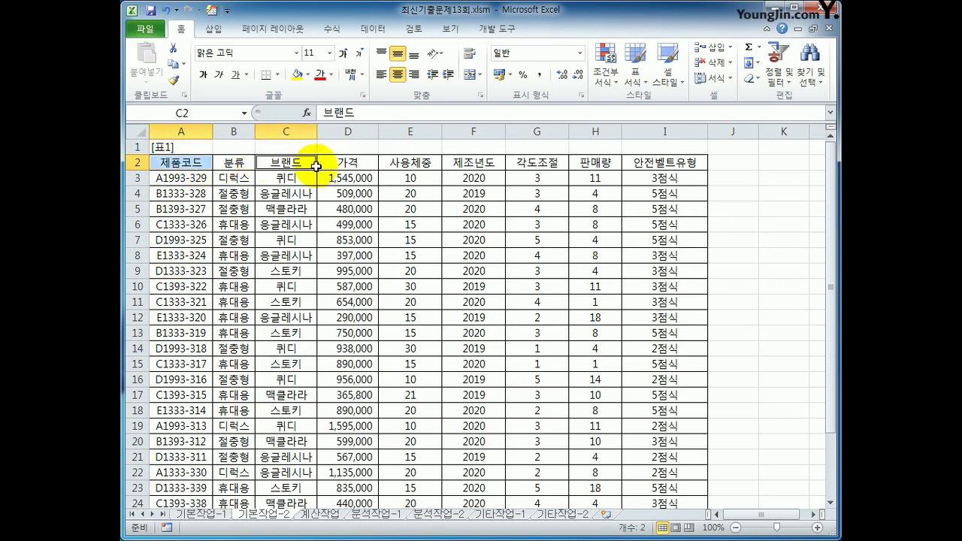
pyautogui.keyDown('ctrl'); pyautogui.click(328, 163); pyautogui.keyUp('ctrl')
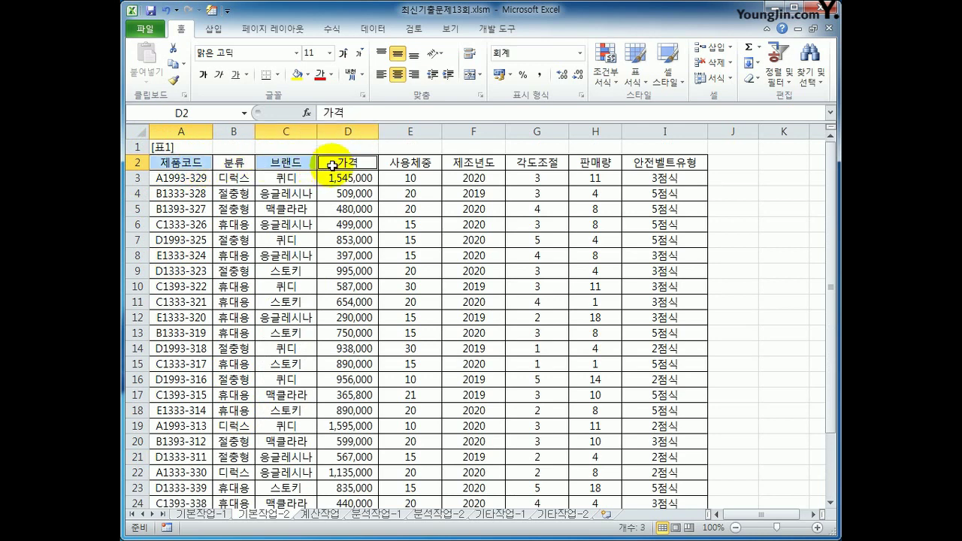
pyautogui.keyDown('ctrl'); pyautogui.click(456, 165); pyautogui.keyUp('ctrl')
pyautogui.keyDown('ctrl'); pyautogui.click(583, 163); pyautogui.keyUp('ctrl')
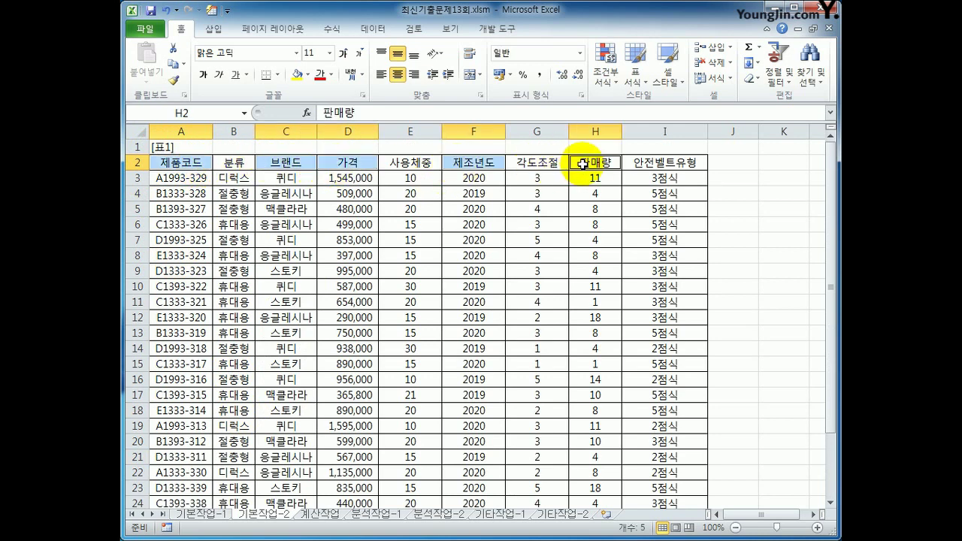
pyautogui.hotkey('ctrl', 'c')
pyautogui.scroll(-4, 496, 253)
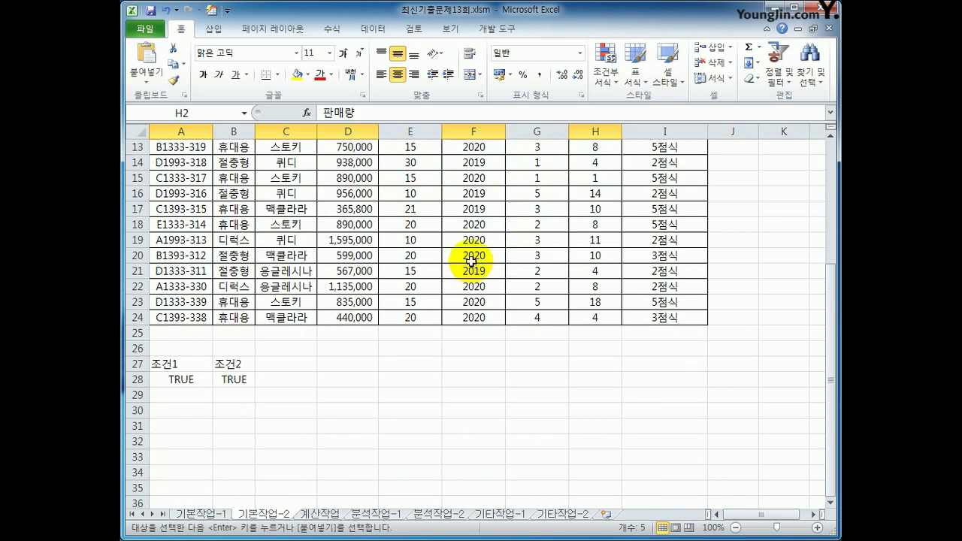
pyautogui.click(207, 415)
pyautogui.hotkey('ctrl', 'v')
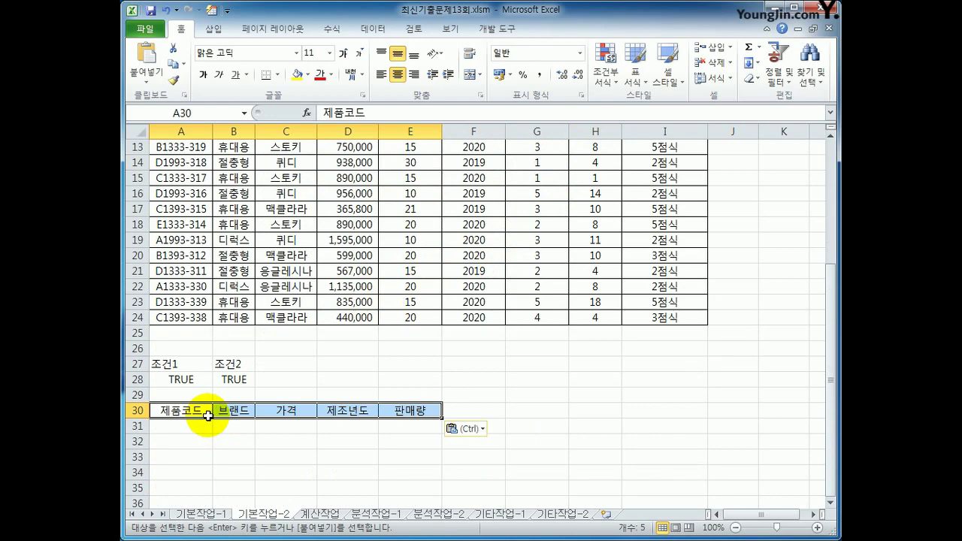
# Start an advanced filter with the stroller table A2:I24 as the list range
pyautogui.scroll(4, 208, 415)
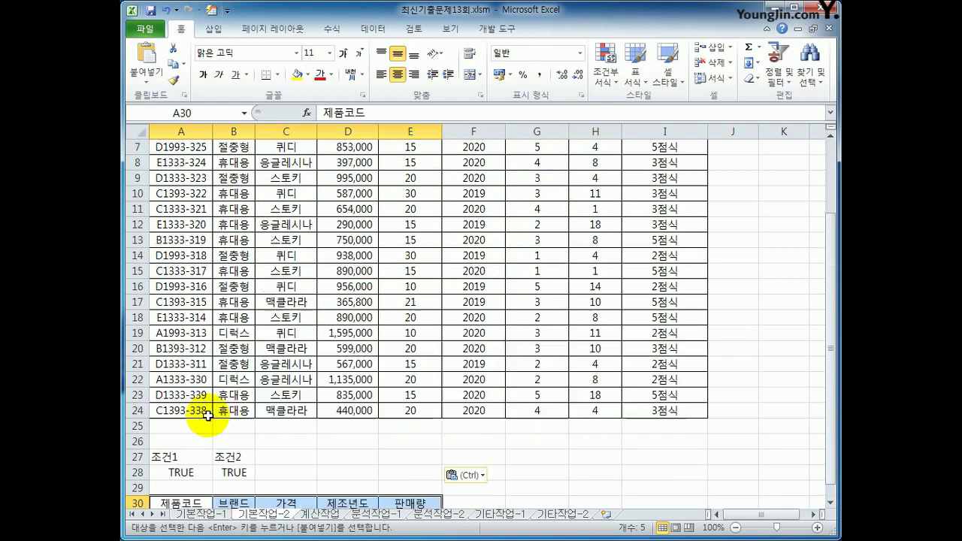
pyautogui.click(193, 165)
pyautogui.moveTo(192, 165); pyautogui.dragTo(666, 472)
pyautogui.scroll(1, 590, 457)
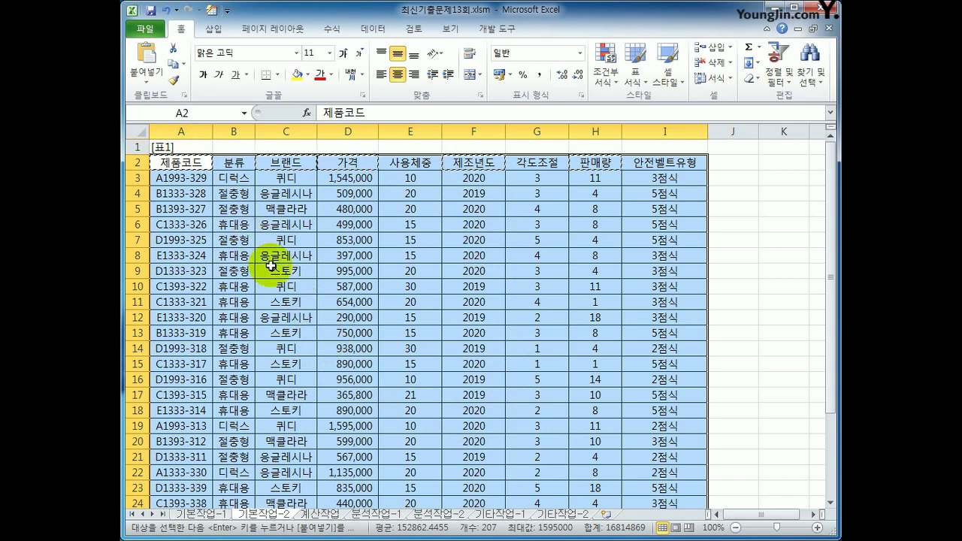
pyautogui.click(373, 30)
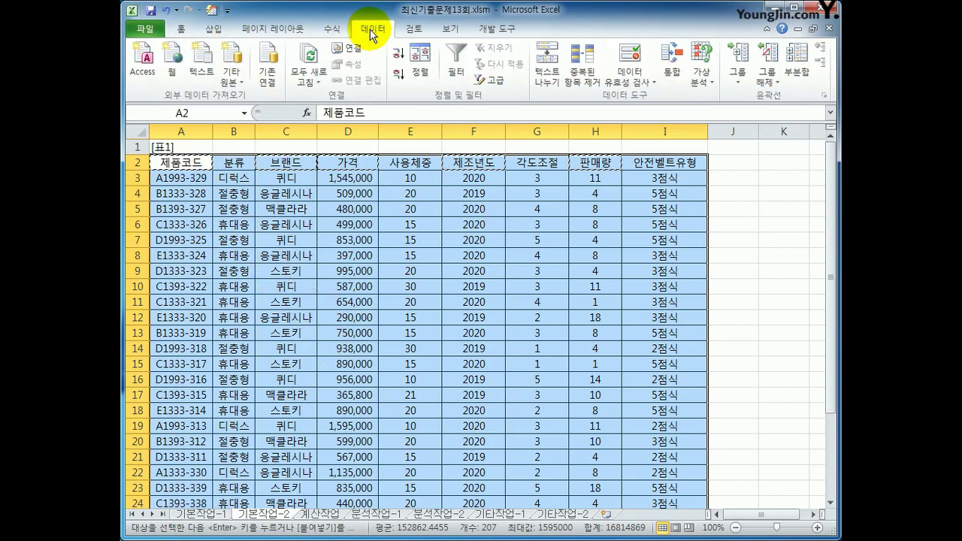
pyautogui.click(490, 79)
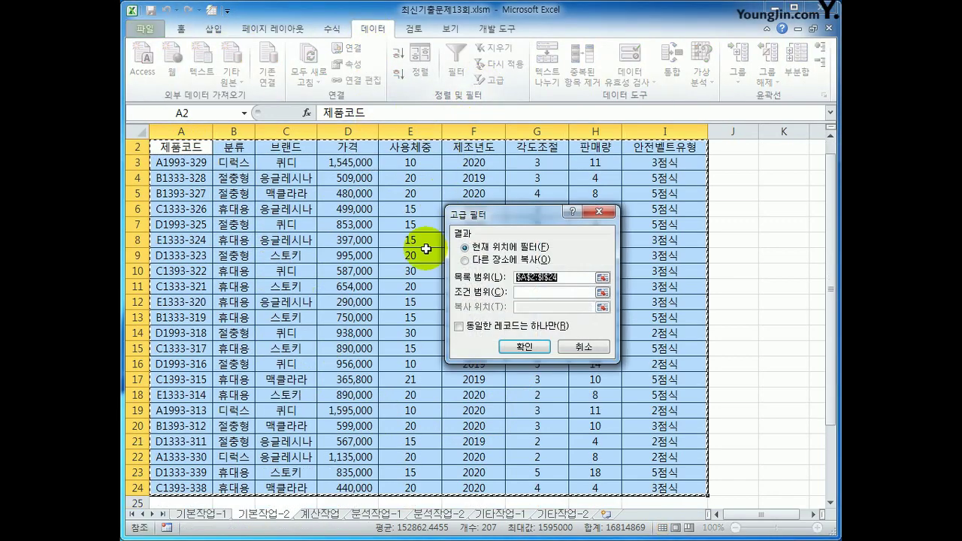
# Set the advanced filter's criteria range to A27:B28
pyautogui.click(553, 292)
pyautogui.scroll(-3, 516, 300)
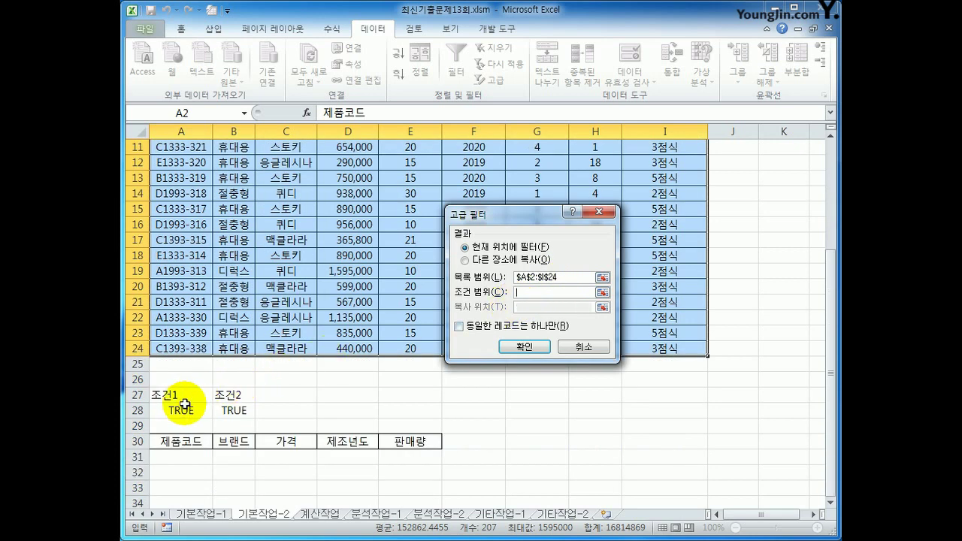
pyautogui.moveTo(158, 395); pyautogui.dragTo(224, 416)
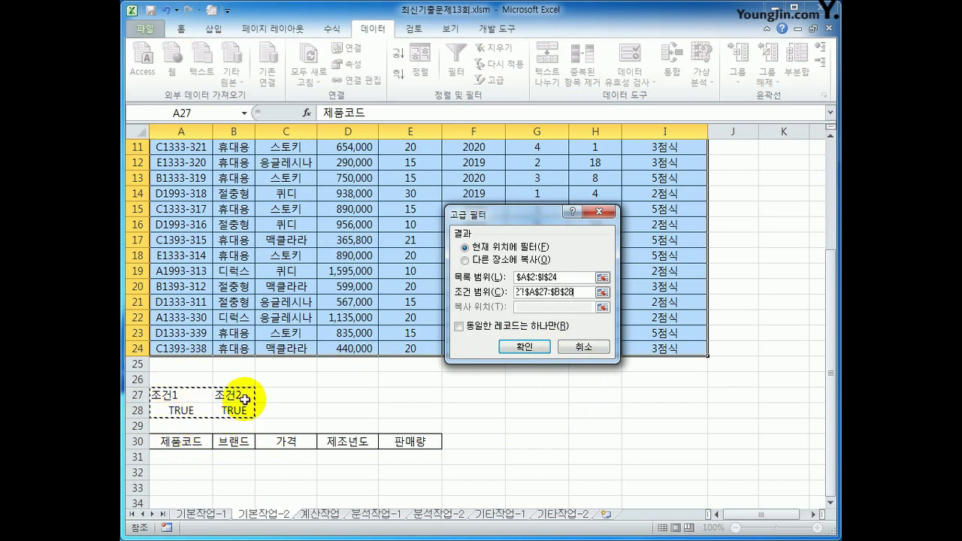
pyautogui.click(188, 378)
pyautogui.moveTo(189, 378); pyautogui.dragTo(668, 419)
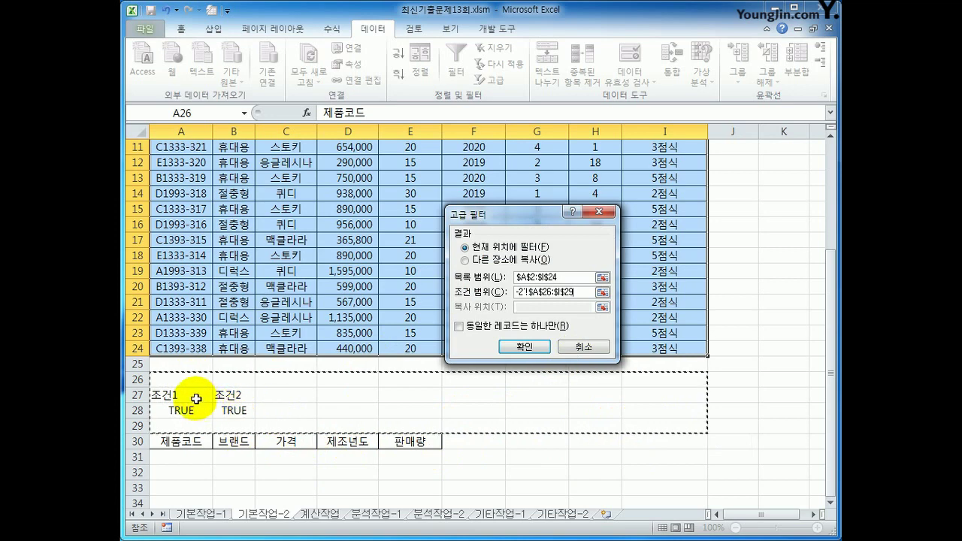
pyautogui.moveTo(193, 396); pyautogui.dragTo(218, 406)
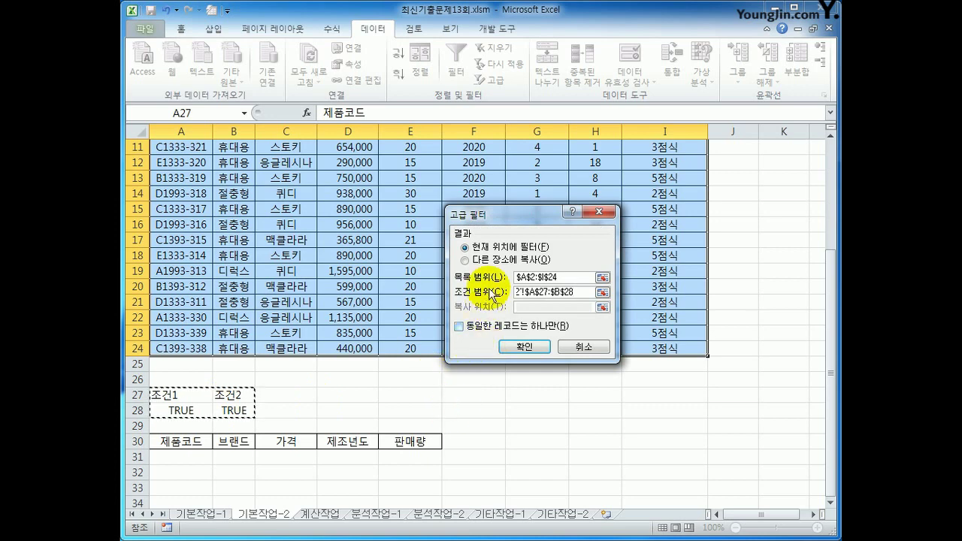
# Set the filter to copy its results to the headings in A30:E30 and run it
pyautogui.click(466, 260)
pyautogui.click(583, 306)
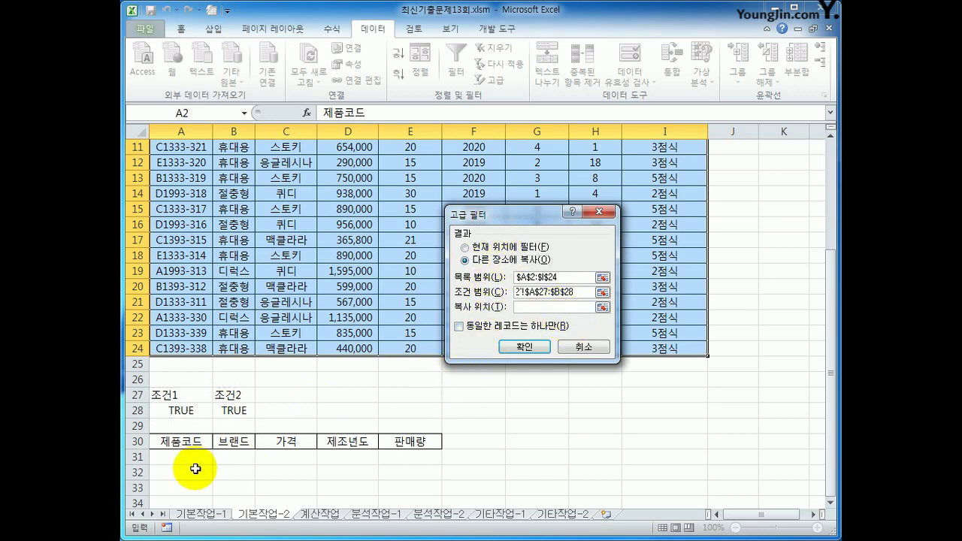
pyautogui.moveTo(181, 441); pyautogui.dragTo(406, 446)
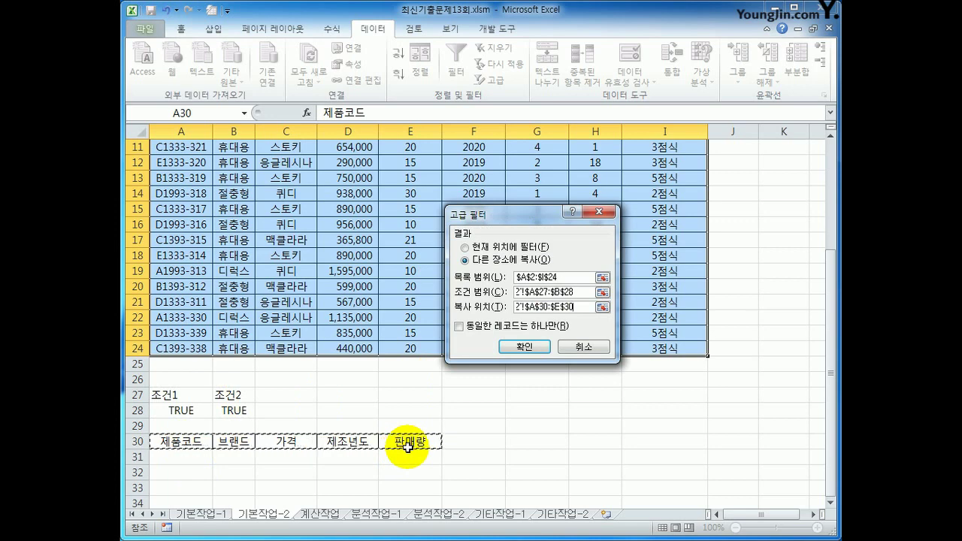
pyautogui.click(540, 346)
# Autofit the width of column B to fit the brand names in the extracted results
pyautogui.scroll(-7, 503, 376)
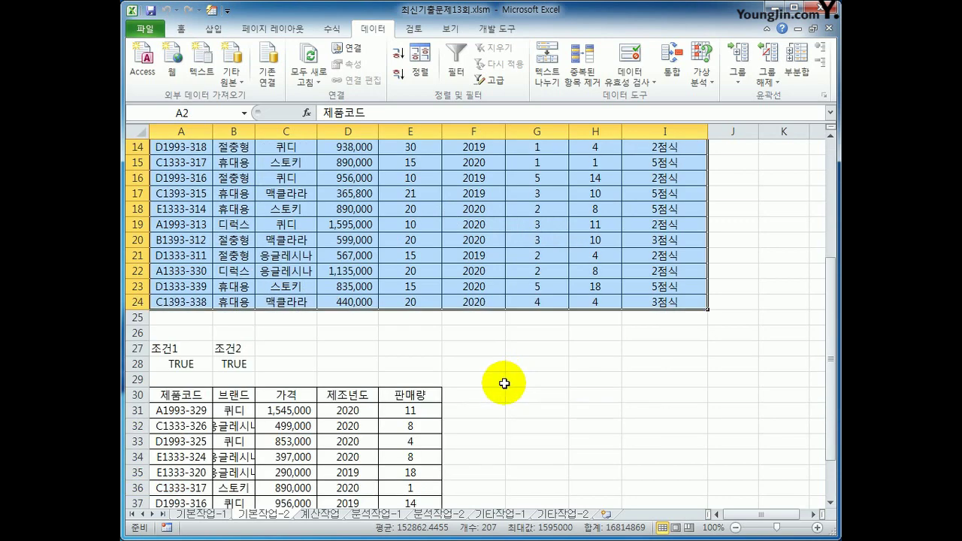
pyautogui.moveTo(255, 130); pyautogui.dragTo(255, 130)
pyautogui.doubleClick(256, 130)
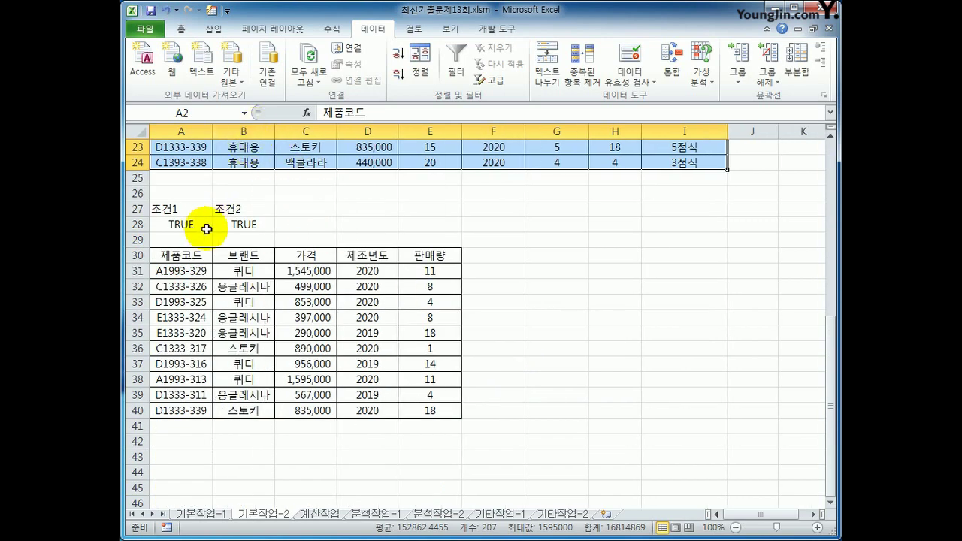
# Check the extracted product codes in A31:A40 and the 사용체중 values in E3:E24 against the criteria formulas in A28 and B28
pyautogui.click(199, 224)
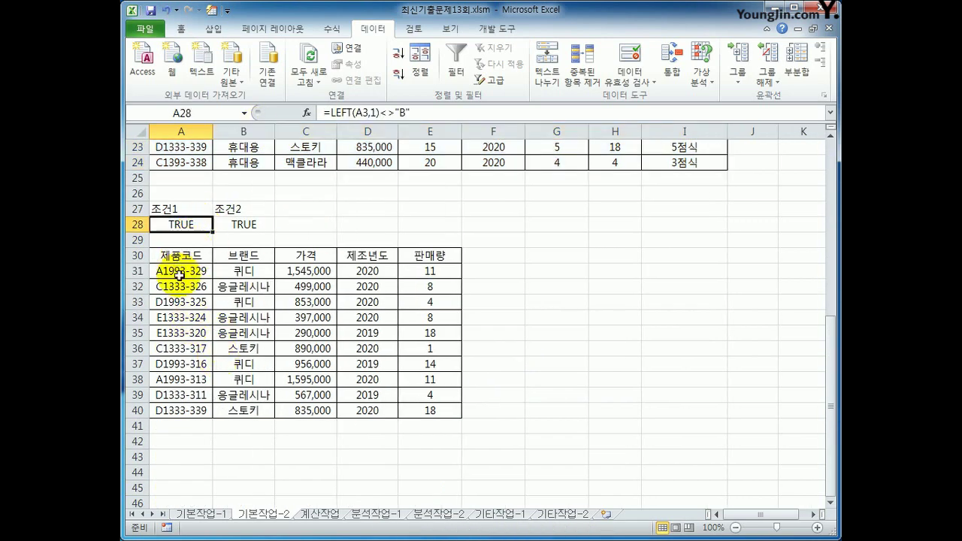
pyautogui.moveTo(179, 272); pyautogui.dragTo(183, 404)
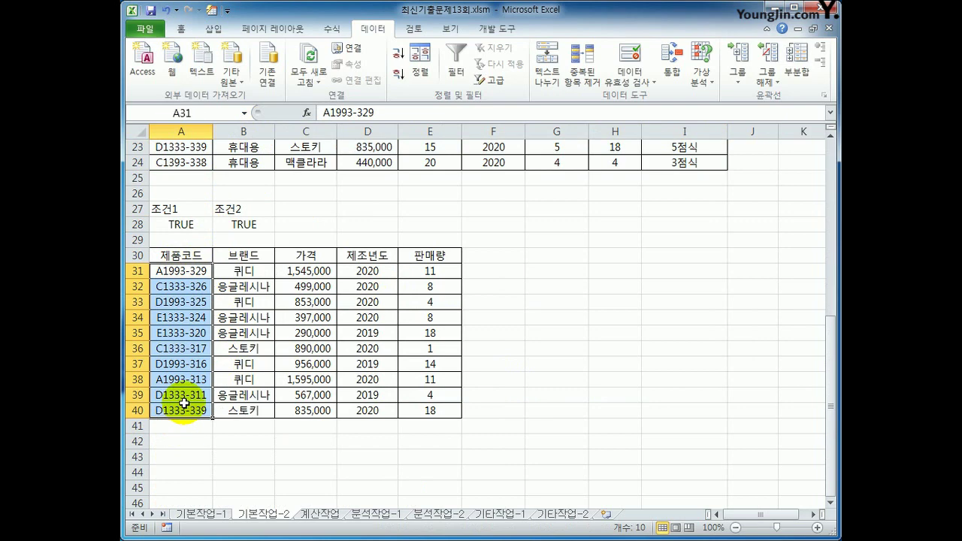
pyautogui.moveTo(182, 270); pyautogui.dragTo(184, 406)
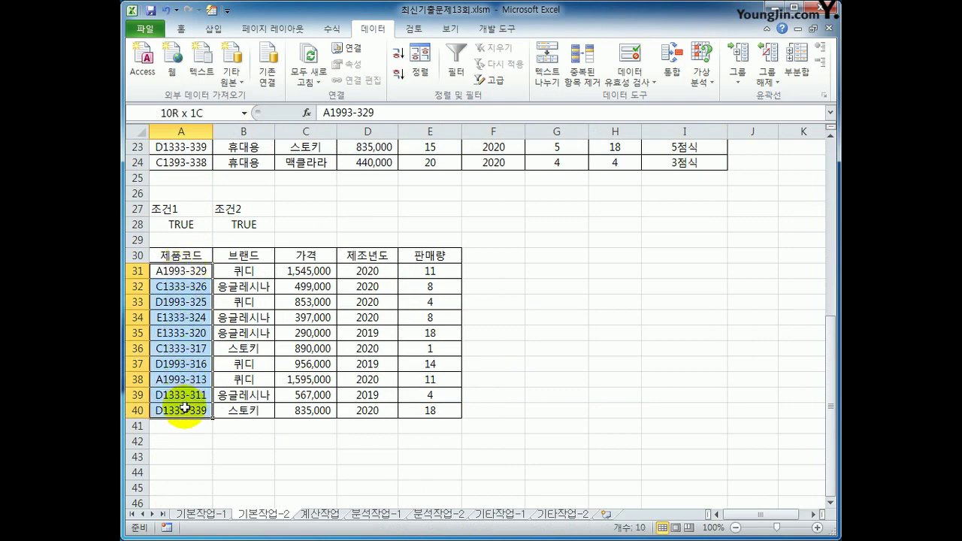
pyautogui.scroll(6, 457, 357)
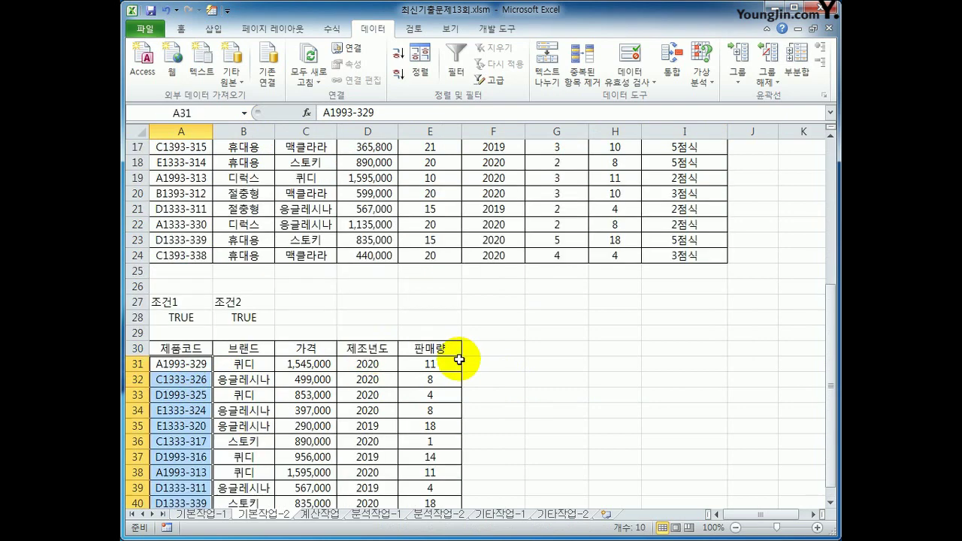
pyautogui.scroll(2, 457, 357)
pyautogui.moveTo(432, 176); pyautogui.dragTo(424, 470)
pyautogui.scroll(-4, 421, 473)
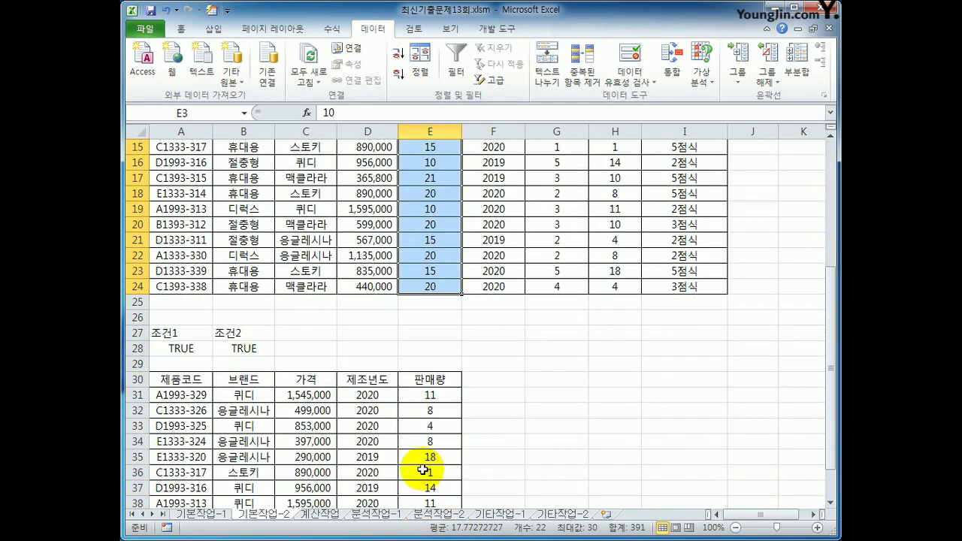
pyautogui.scroll(-2, 312, 421)
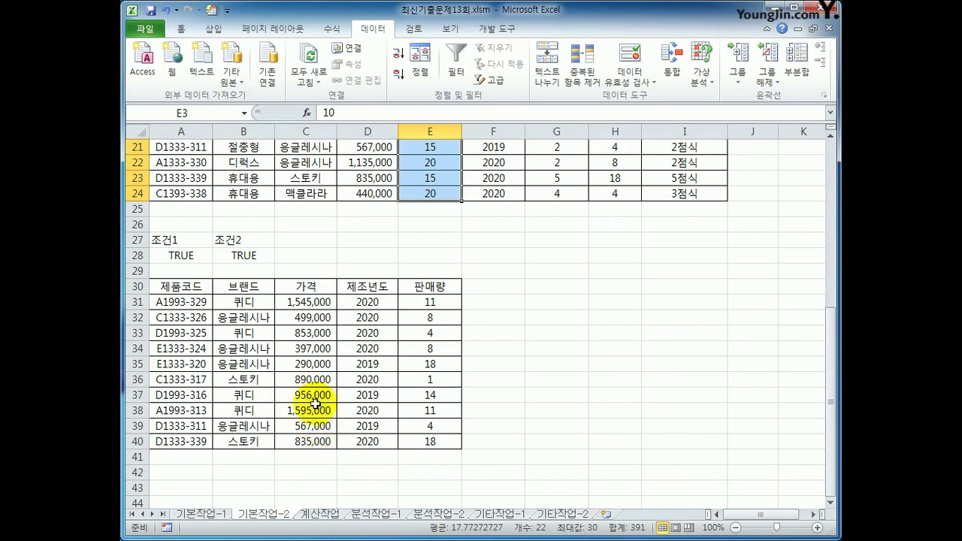
pyautogui.click(183, 255)
pyautogui.press('Right')
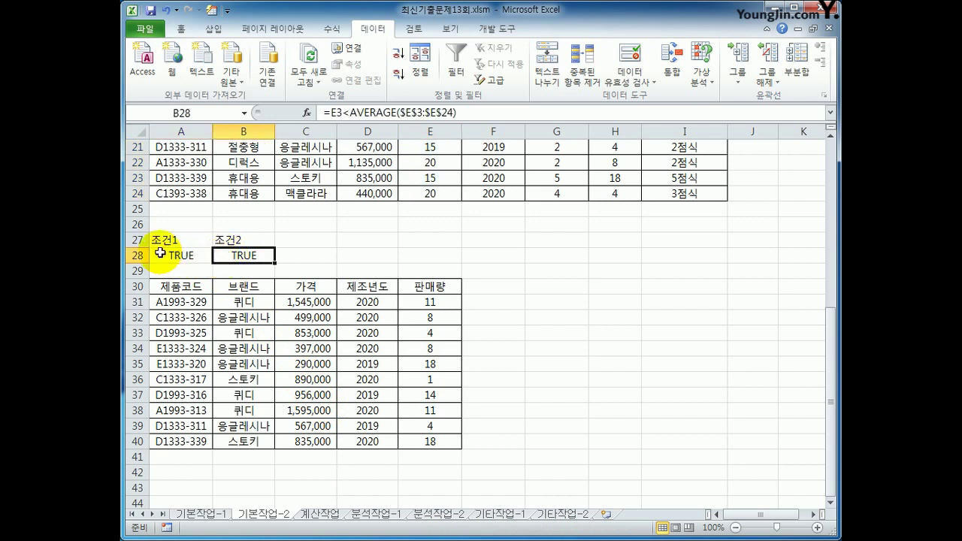
pyautogui.moveTo(189, 239); pyautogui.dragTo(217, 258)
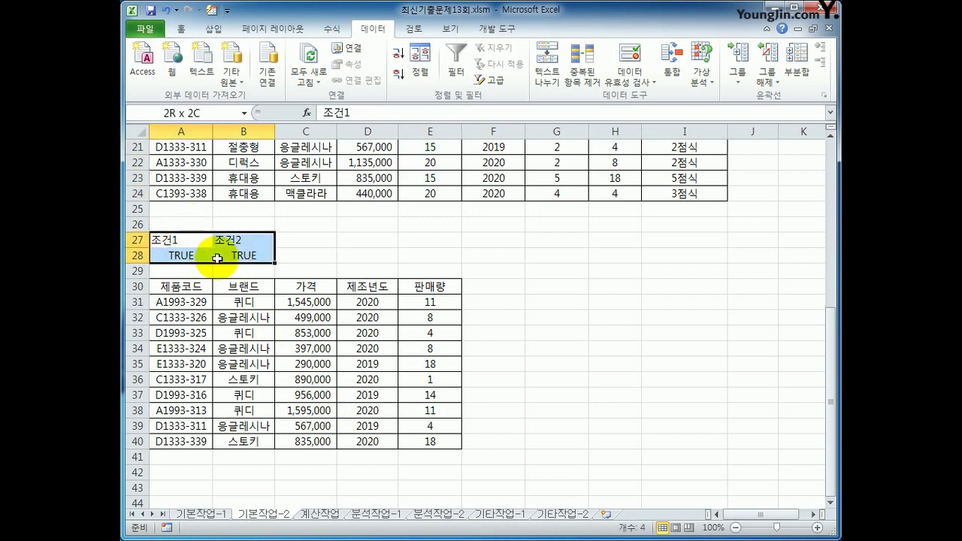
pyautogui.moveTo(217, 258); pyautogui.dragTo(198, 258)
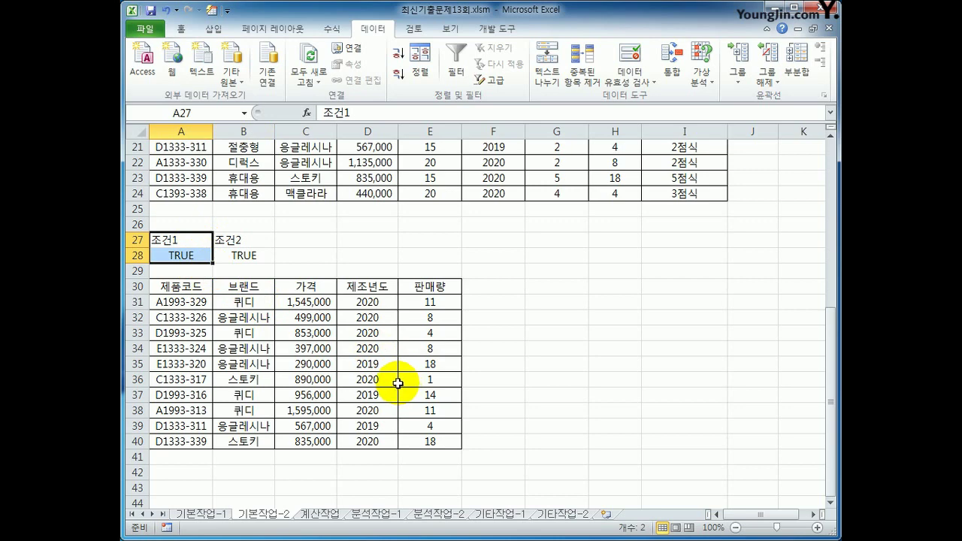
# Start a new conditional formatting rule for A3:I24 that uses a formula to determine which cells to format
pyautogui.scroll(4, 397, 382)
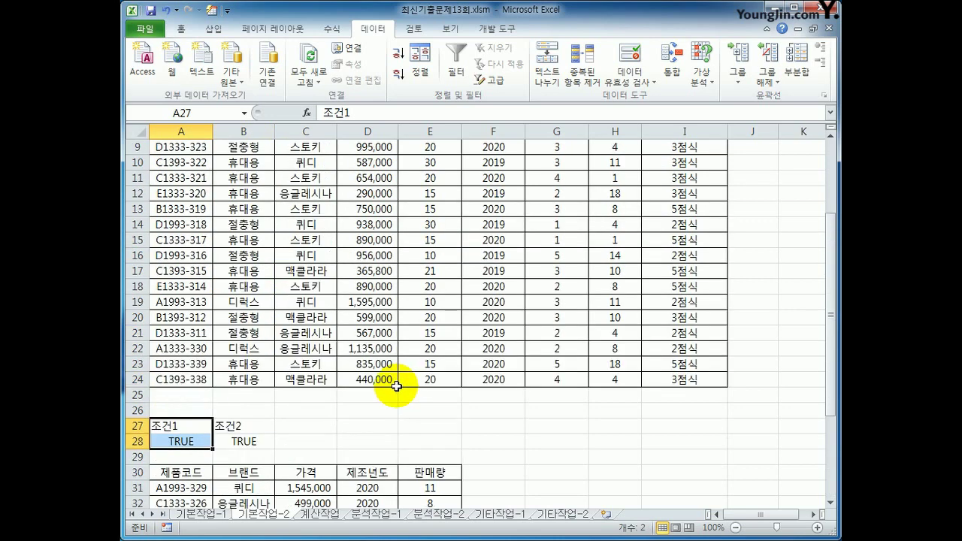
pyautogui.scroll(3, 397, 386)
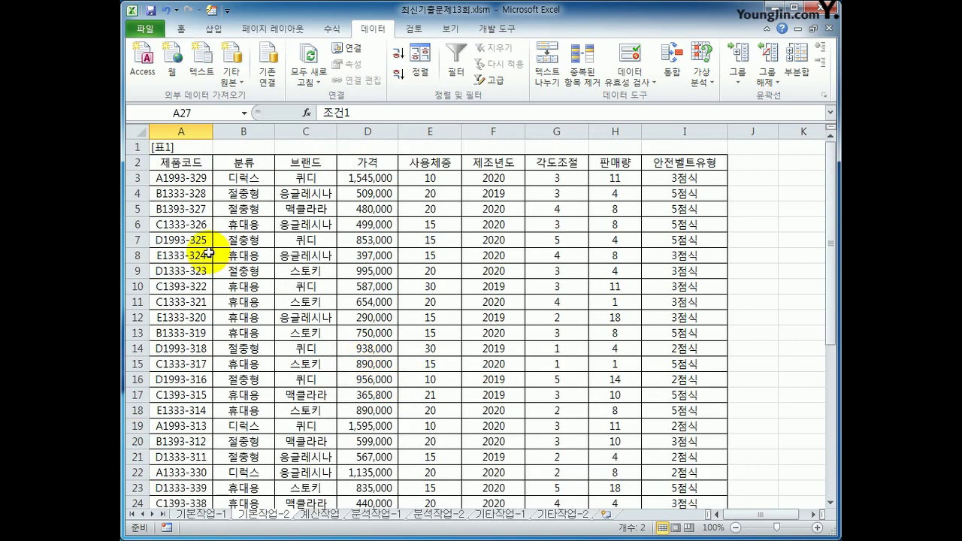
pyautogui.click(182, 178)
pyautogui.moveTo(182, 179); pyautogui.dragTo(683, 460)
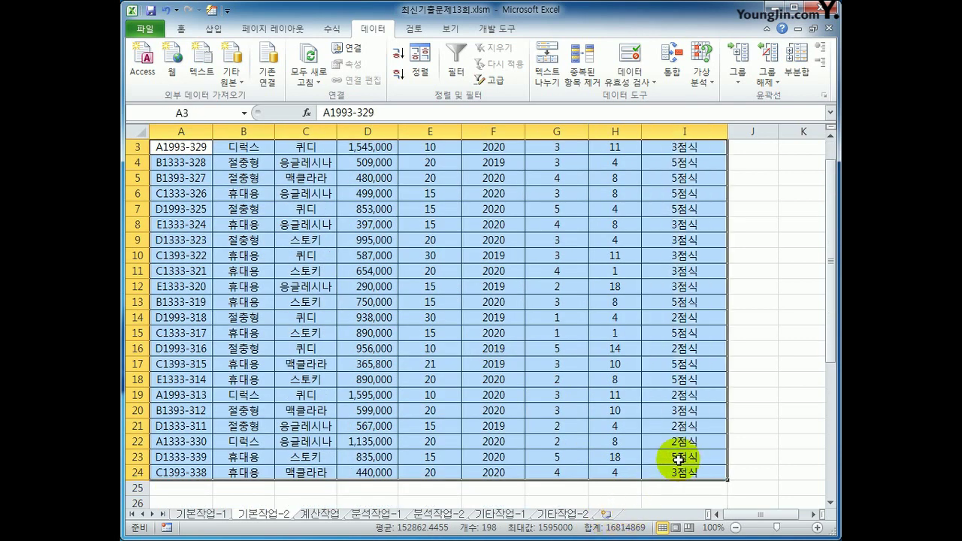
pyautogui.click(179, 30)
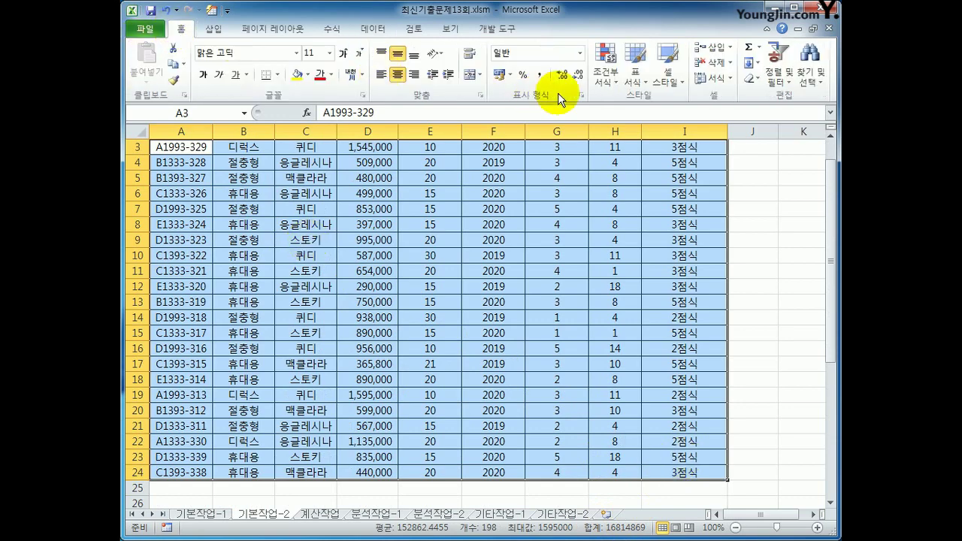
pyautogui.click(605, 75)
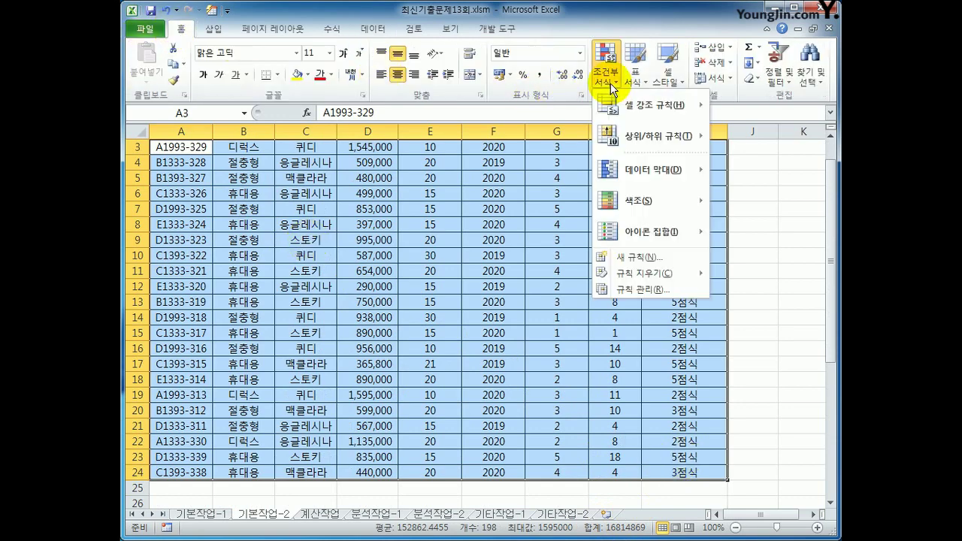
pyautogui.click(626, 258)
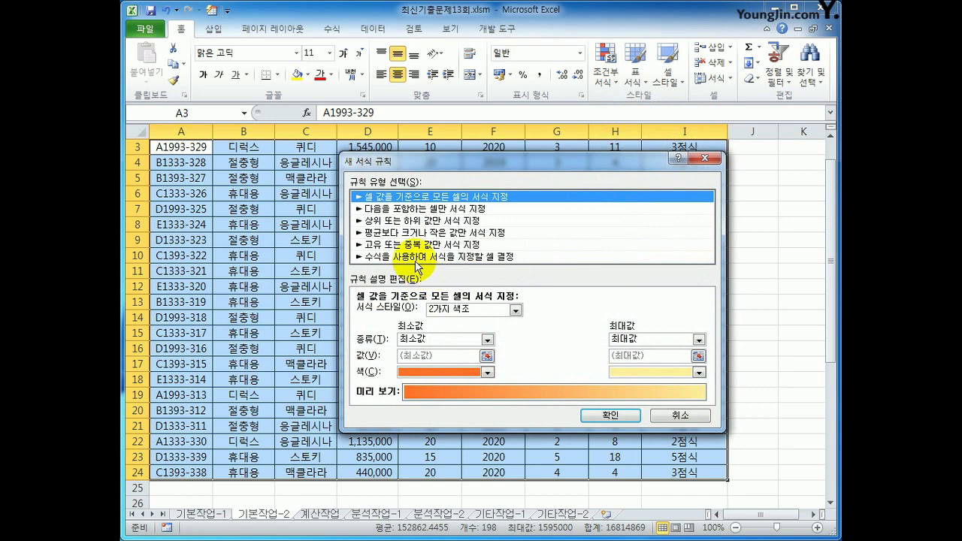
pyautogui.click(416, 257)
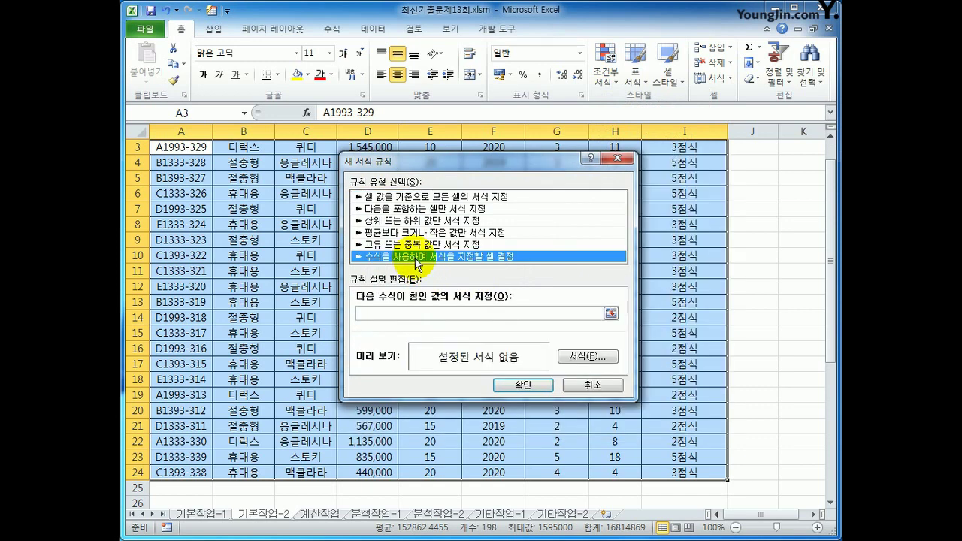
# Begin the rule formula with =and(isodd(right($A3,1)), to test for an odd last digit in the product code
pyautogui.click(414, 312)
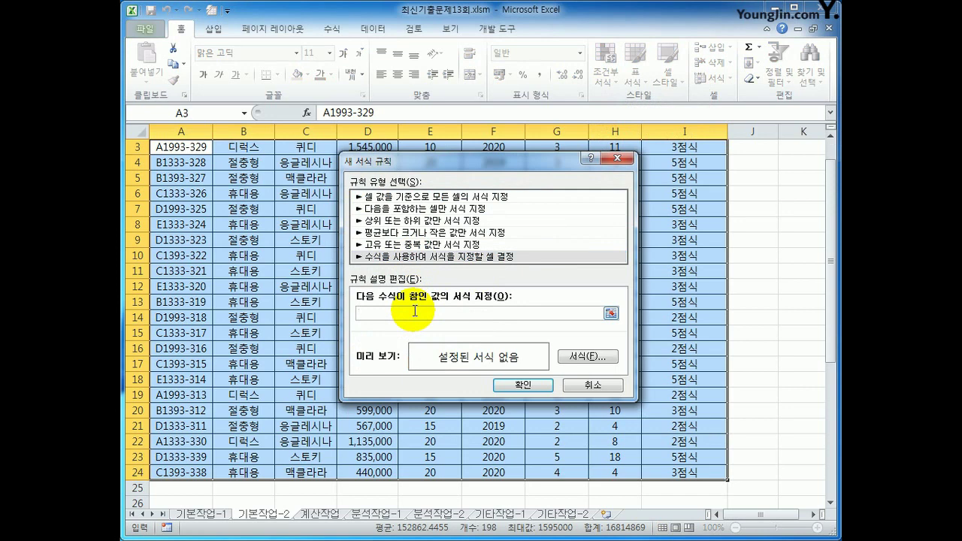
pyautogui.write('ㅋ')
pyautogui.press('BackSpace')
pyautogui.write('=and(')
pyautogui.write('isodd(')
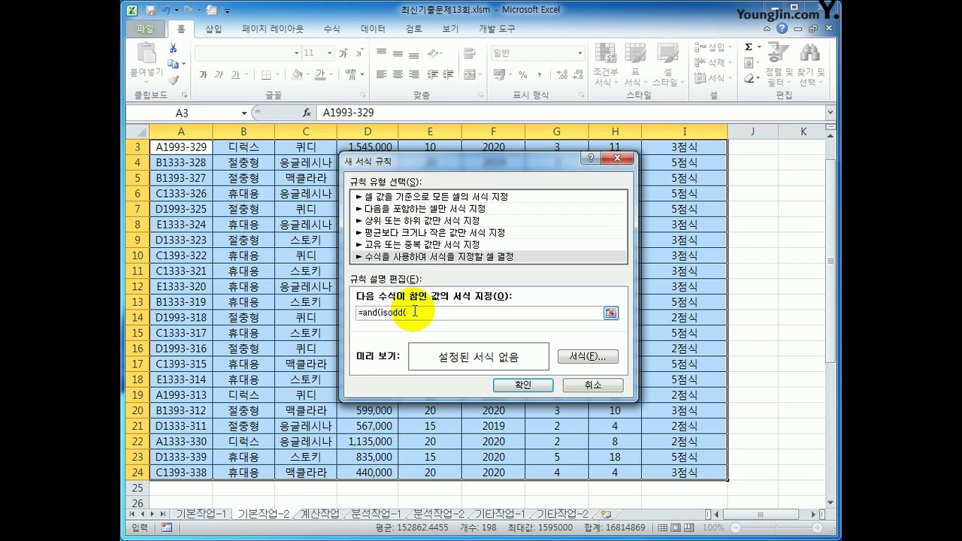
pyautogui.write('right(')
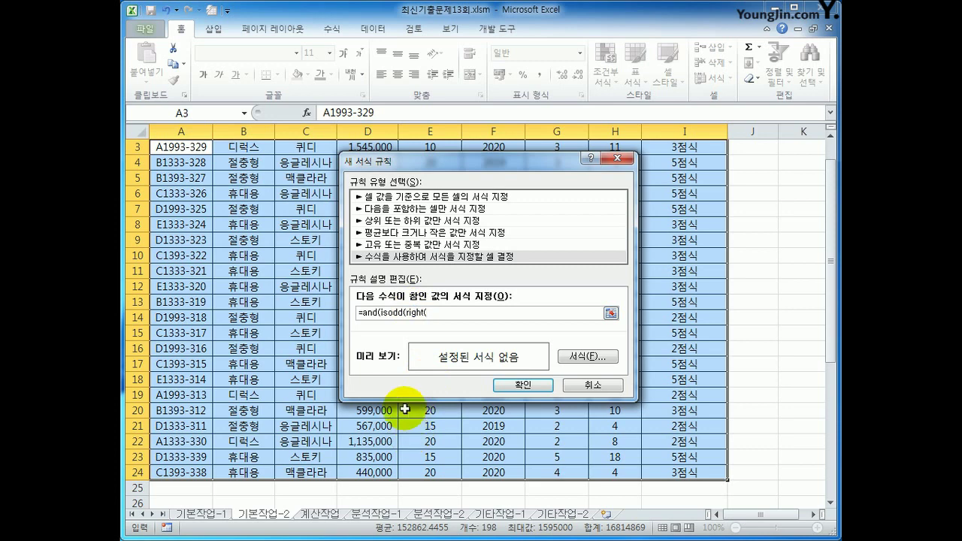
pyautogui.scroll(1, 398, 409)
pyautogui.click(192, 181)
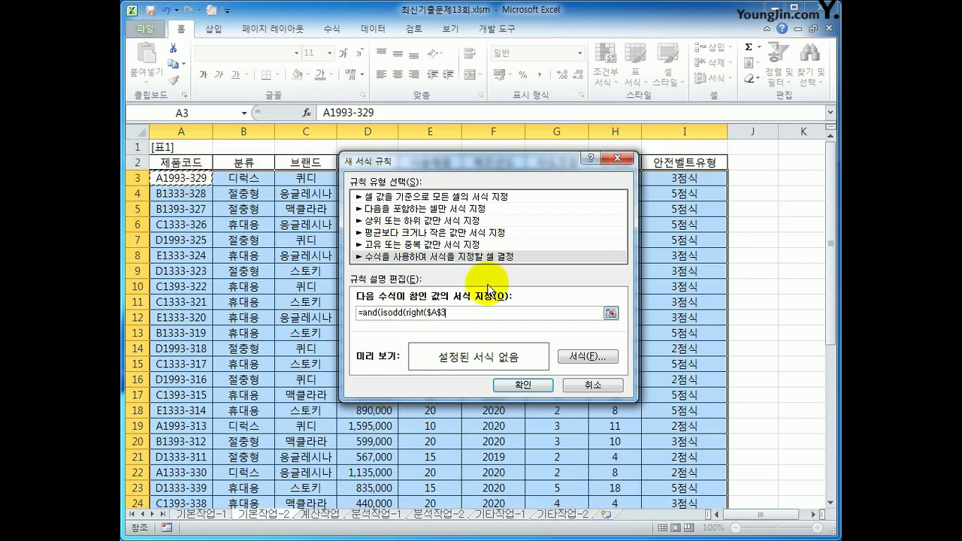
pyautogui.click(440, 314)
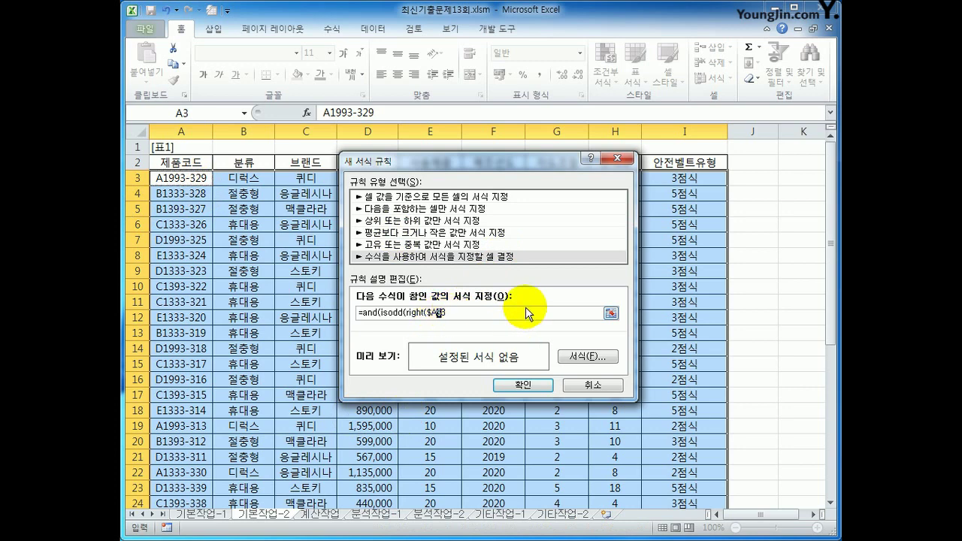
pyautogui.press('BackSpace')
pyautogui.write(',1')
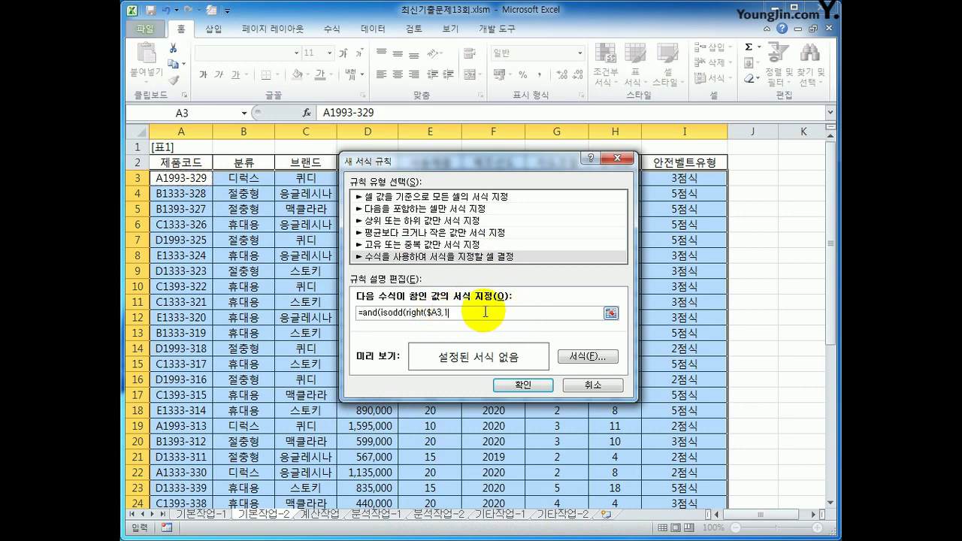
pyautogui.write(')),')
# Complete the rule formula with the manufacture-year condition $F3=2020 and close the AND function
pyautogui.moveTo(494, 161); pyautogui.dragTo(494, 251)
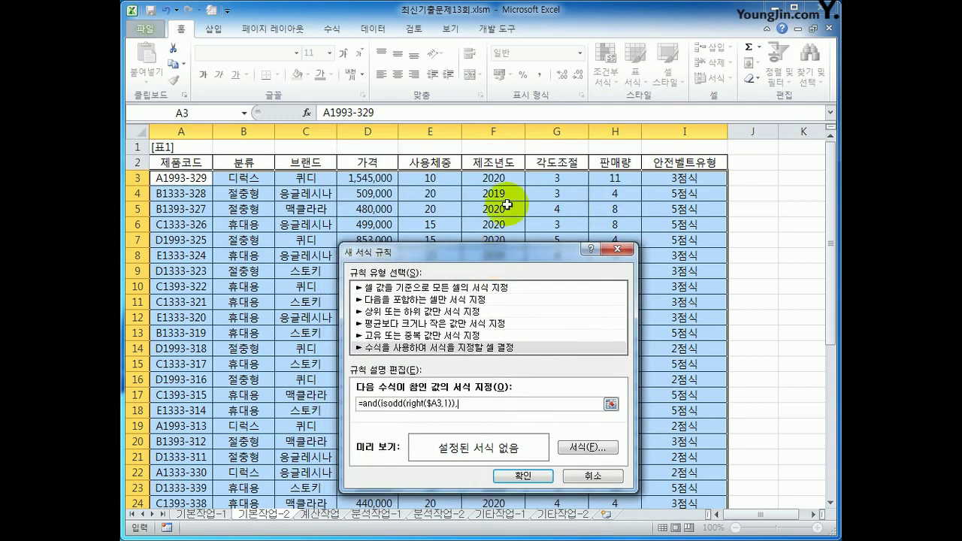
pyautogui.click(496, 178)
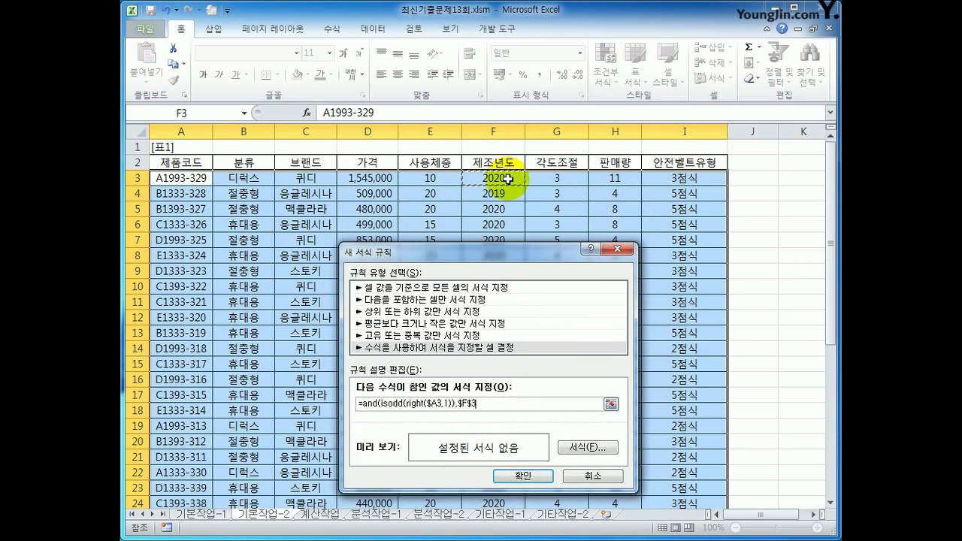
pyautogui.click(473, 406)
pyautogui.press('BackSpace')
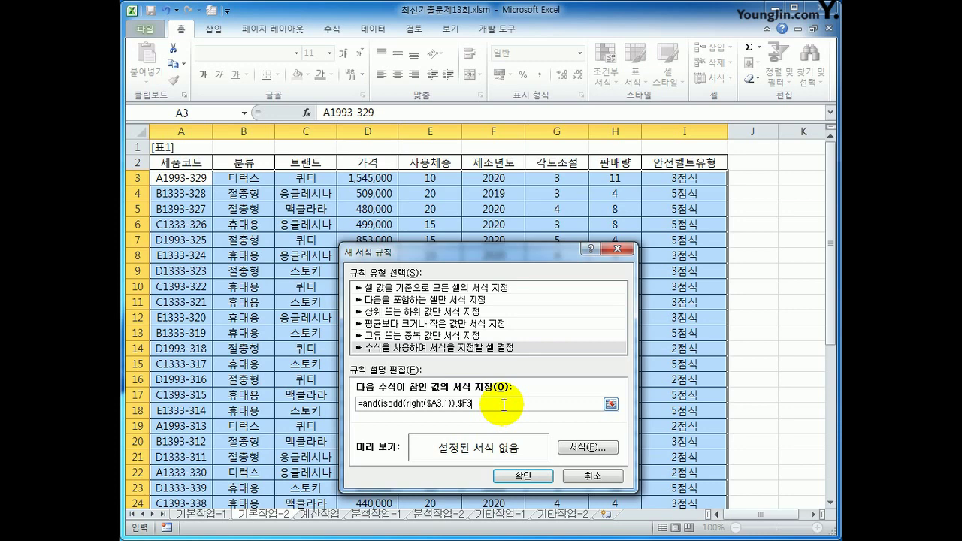
pyautogui.write('=2020)')
# Give the rule a bold (굵게), blue (파랑) font, apply it, and autofit column D to the bold prices
pyautogui.click(604, 452)
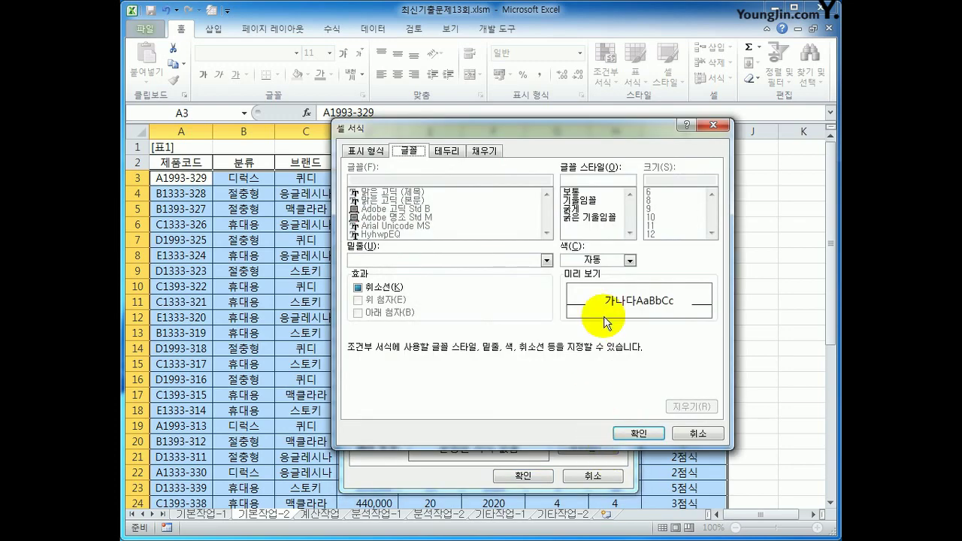
pyautogui.click(597, 218)
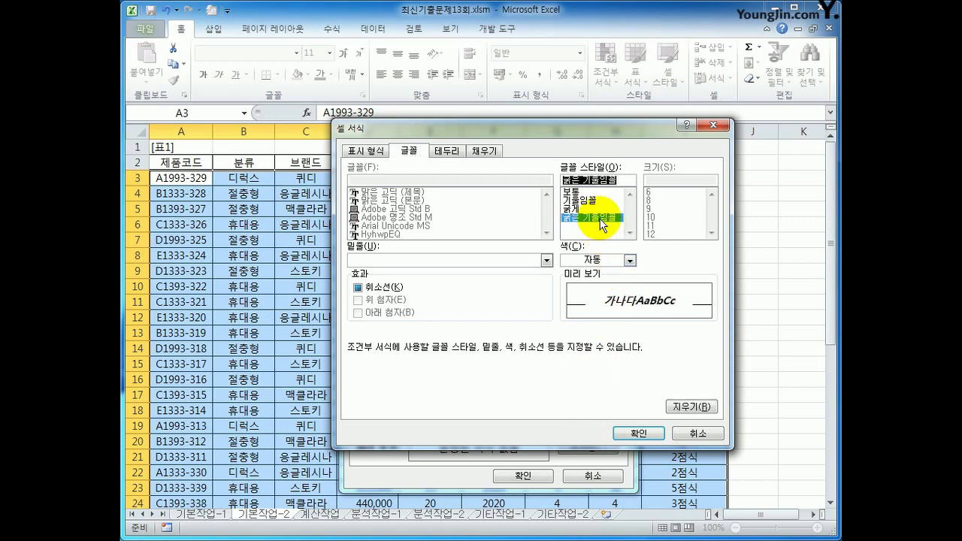
pyautogui.click(593, 210)
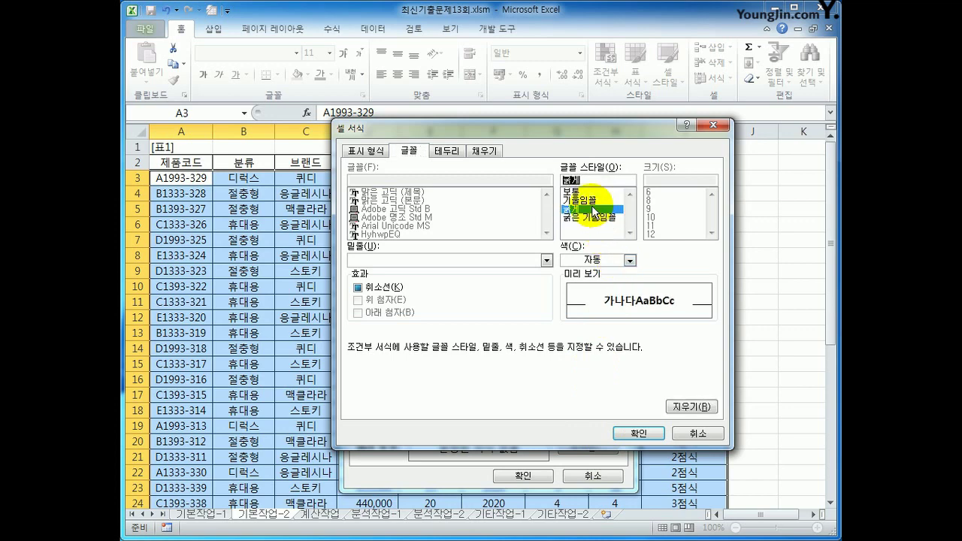
pyautogui.click(630, 260)
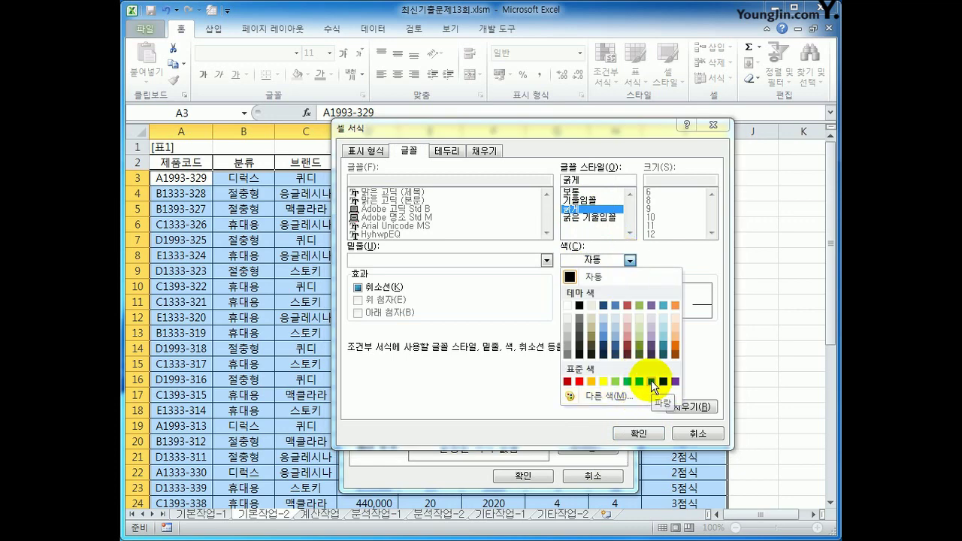
pyautogui.click(652, 382)
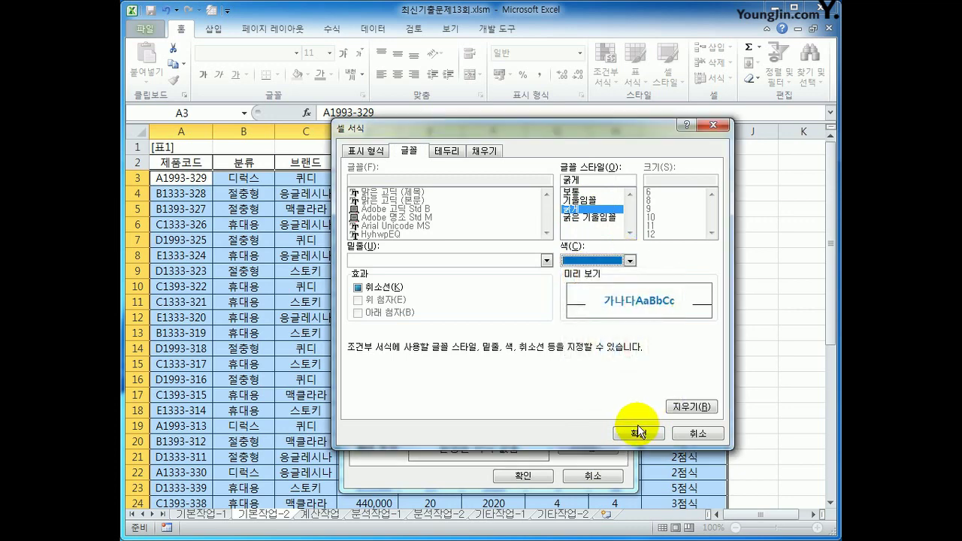
pyautogui.click(637, 432)
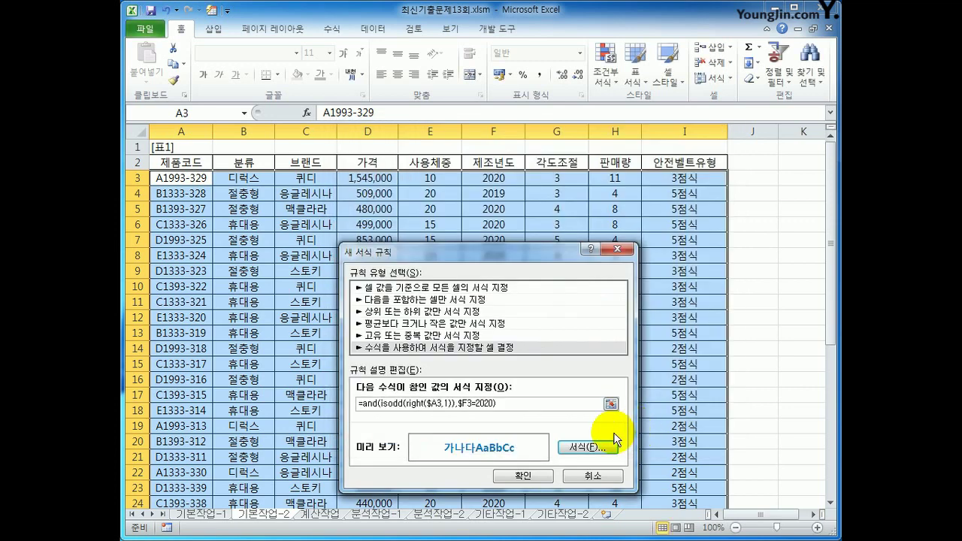
pyautogui.click(523, 476)
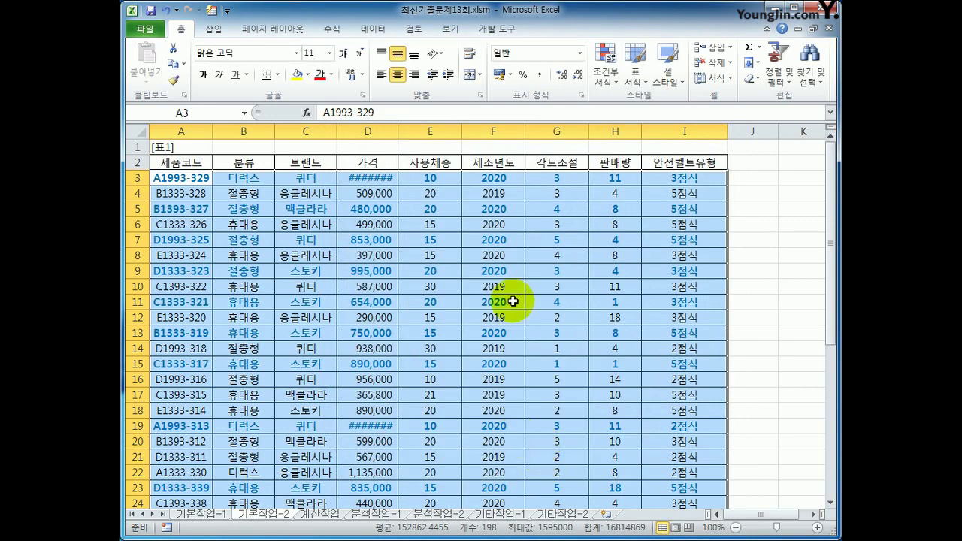
pyautogui.doubleClick(399, 131)
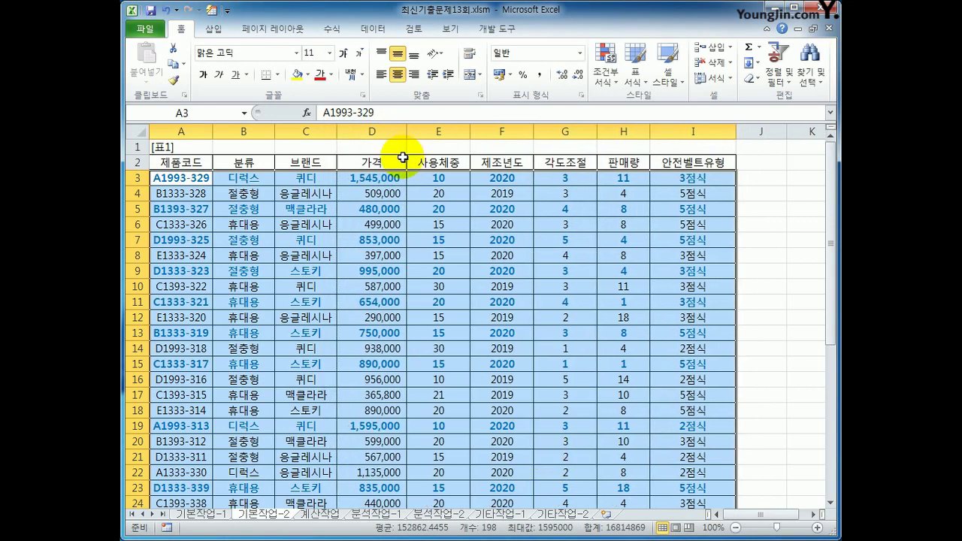
# Check the product codes in column A and the 제조년도 values in column F of highlighted rows 3 to 9 against the rule
pyautogui.click(191, 181)
pyautogui.click(196, 208)
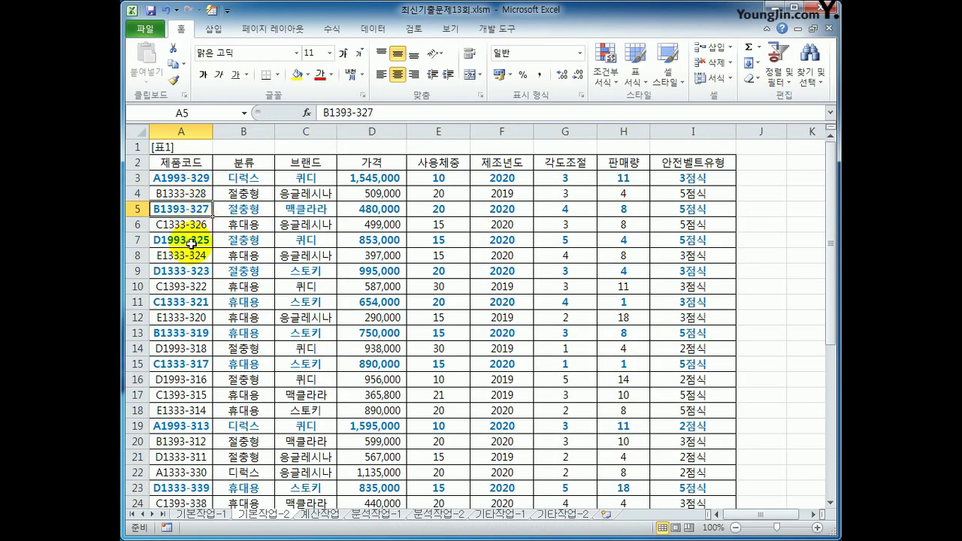
pyautogui.click(192, 241)
pyautogui.click(192, 270)
pyautogui.click(517, 180)
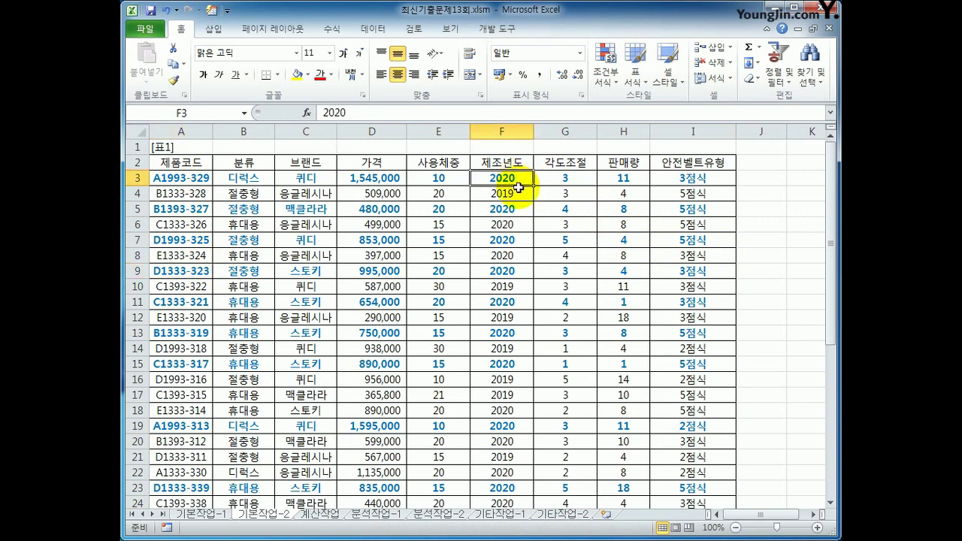
pyautogui.click(504, 212)
pyautogui.click(501, 241)
pyautogui.moveTo(500, 269); pyautogui.dragTo(507, 280)
pyautogui.click(513, 271)
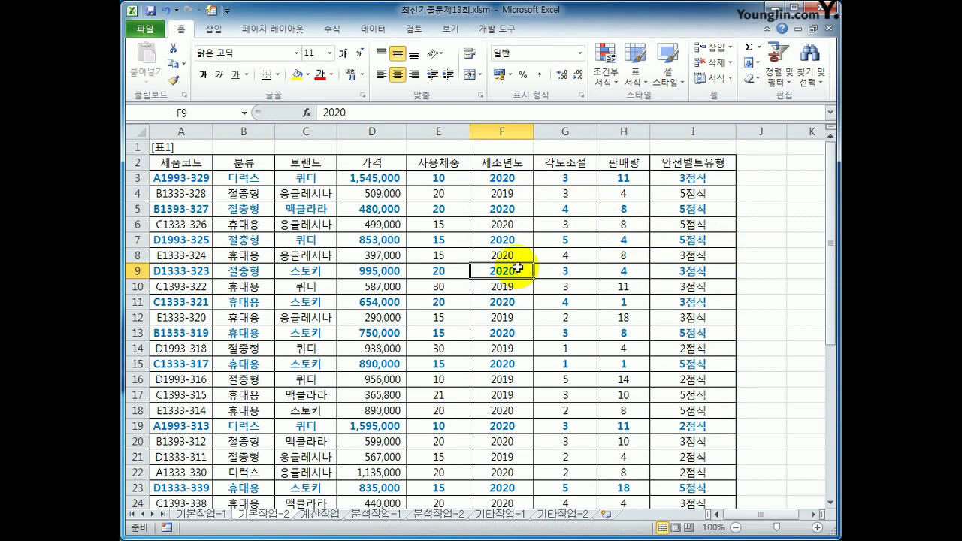
# Set the sheet to print centred horizontally (가로) on the page in the page setup
pyautogui.click(289, 34)
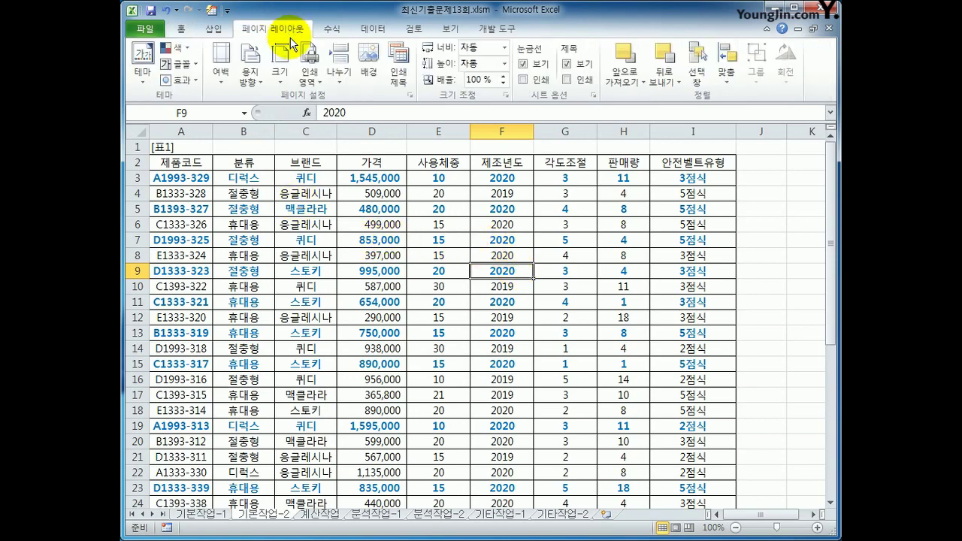
pyautogui.click(411, 93)
pyautogui.moveTo(418, 217); pyautogui.dragTo(437, 122)
pyautogui.click(401, 147)
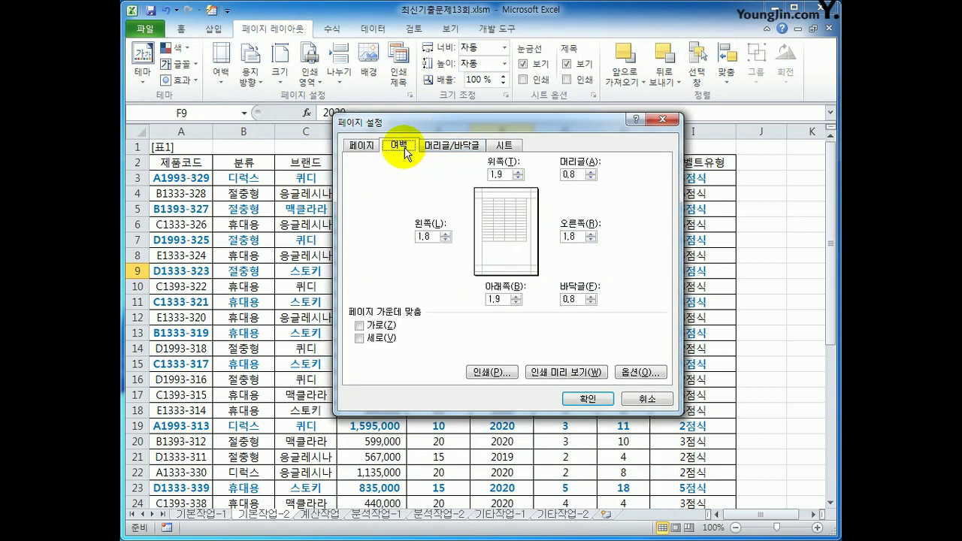
pyautogui.click(379, 330)
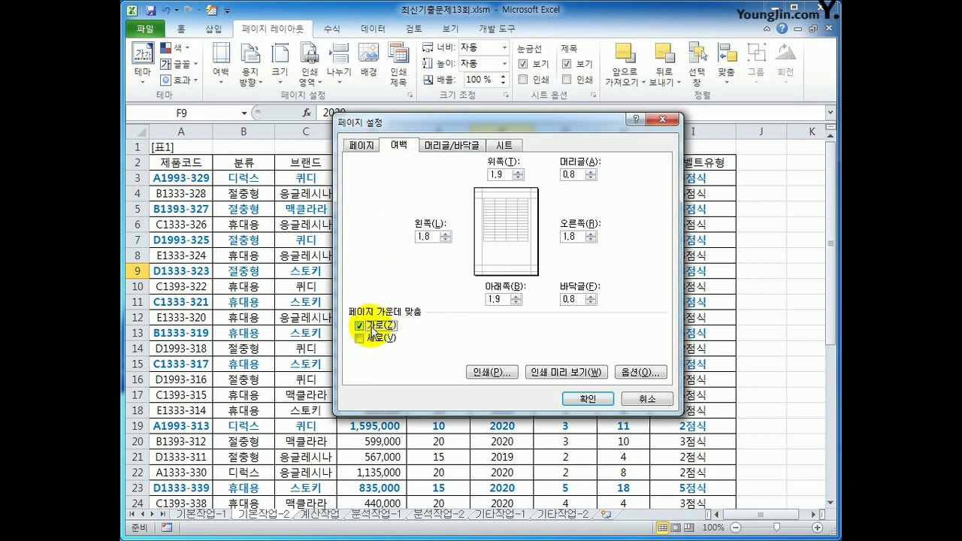
# Scale the sheet to fit 1 page wide with the page height blank, keeping 한 페이지에 모든 열 맞추기 in the print settings
pyautogui.click(361, 146)
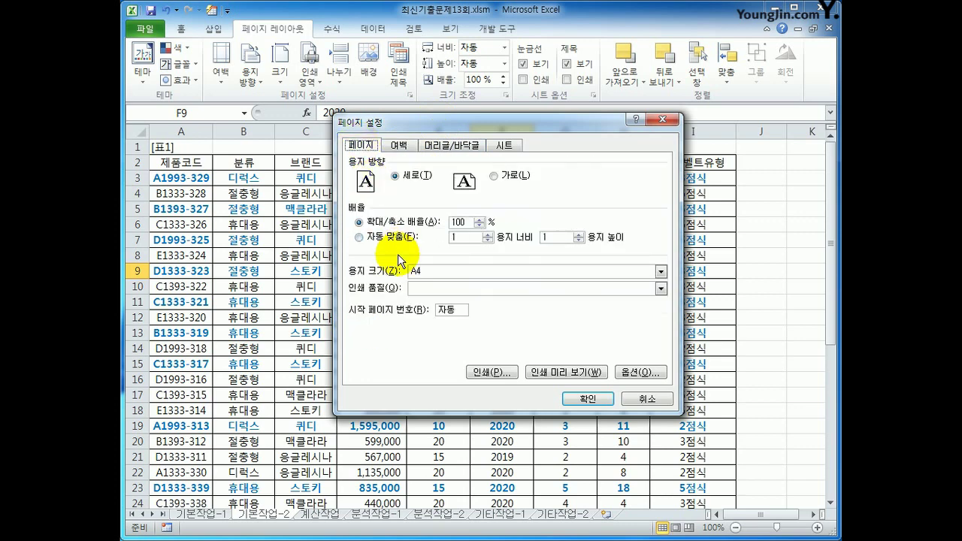
pyautogui.click(385, 239)
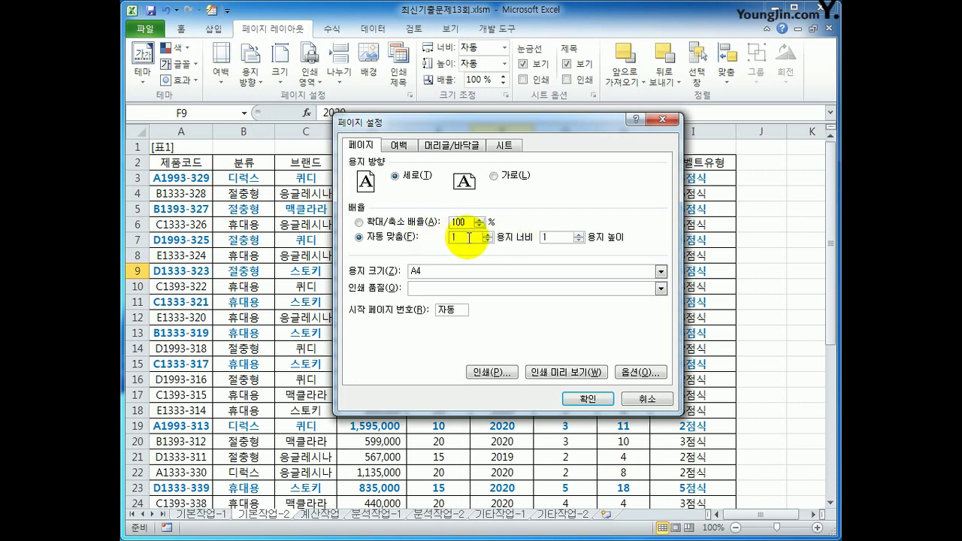
pyautogui.click(556, 238)
pyautogui.press('BackSpace')
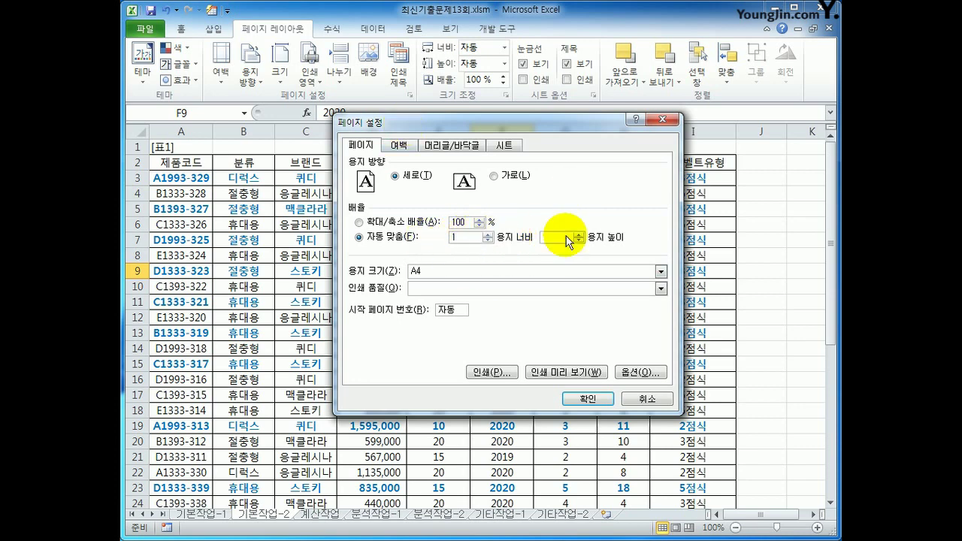
pyautogui.click(569, 372)
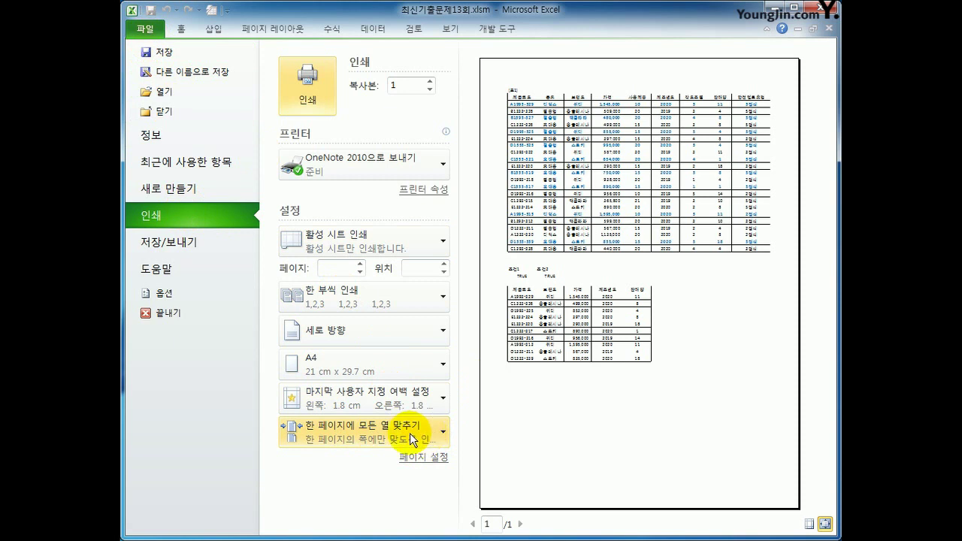
pyautogui.click(441, 441)
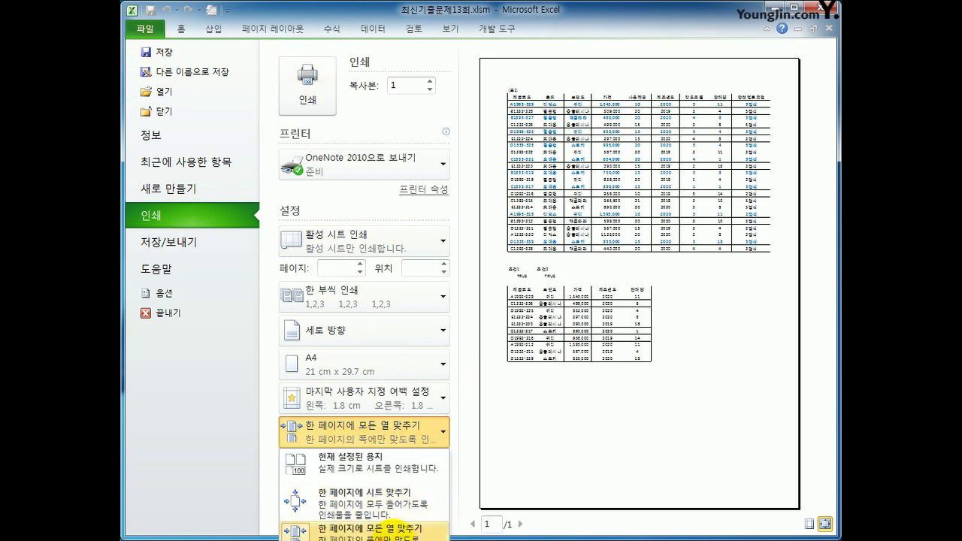
pyautogui.click(397, 528)
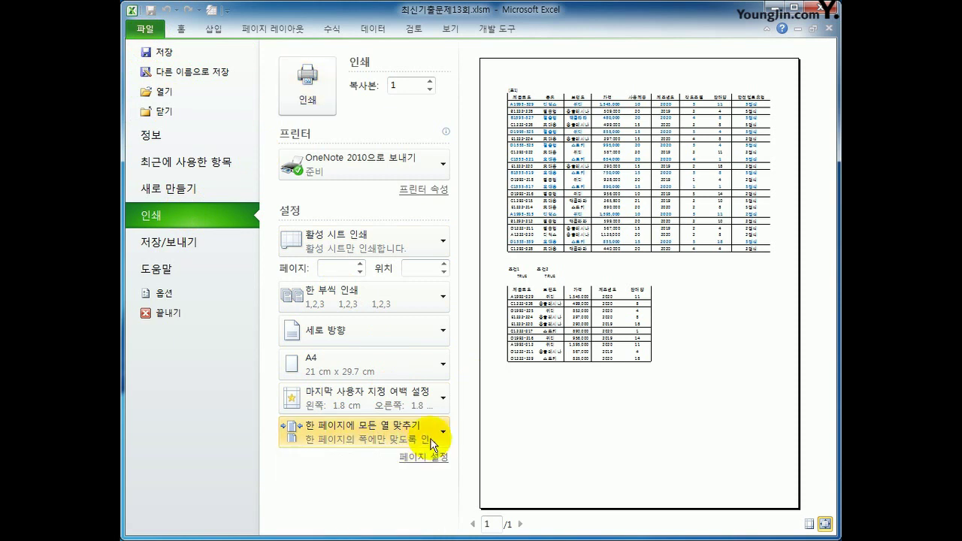
# Apply the narrow (좁게) margin preset to the sheet
pyautogui.click(282, 33)
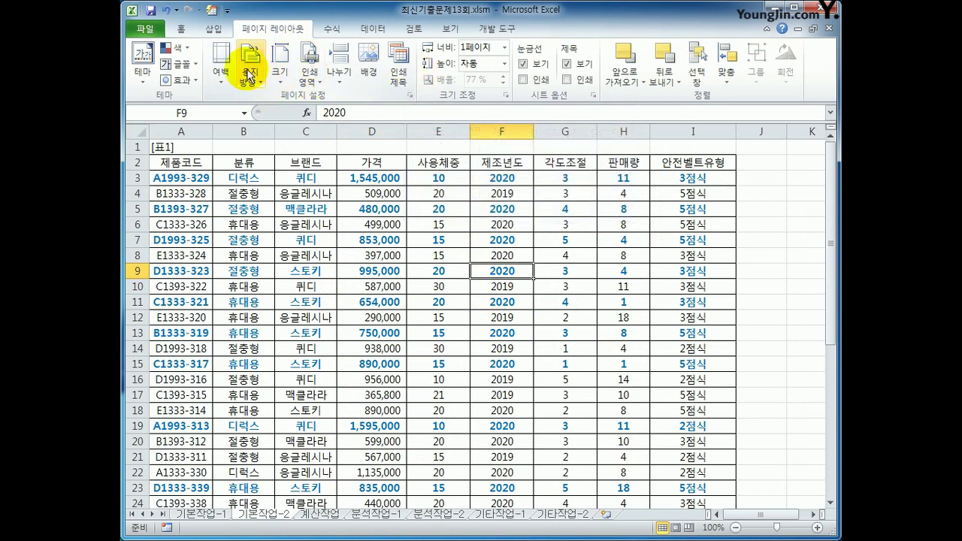
pyautogui.click(221, 72)
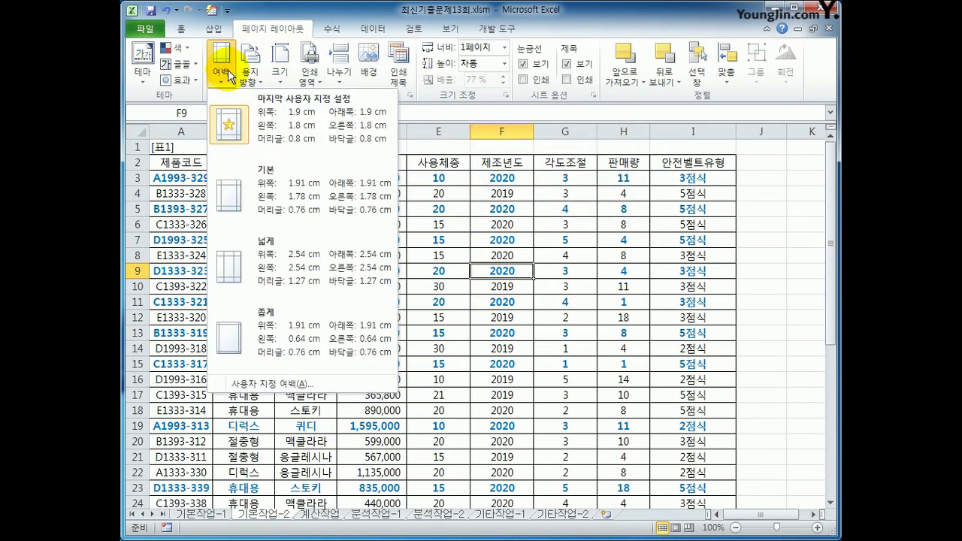
pyautogui.click(223, 333)
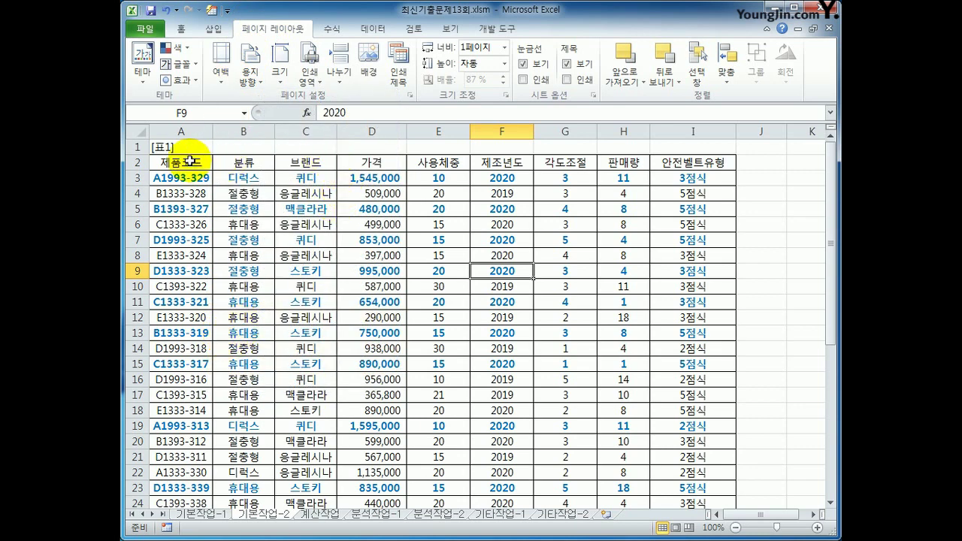
# Set the table range A2:I24 as the sheet's print area
pyautogui.moveTo(190, 161); pyautogui.dragTo(671, 446)
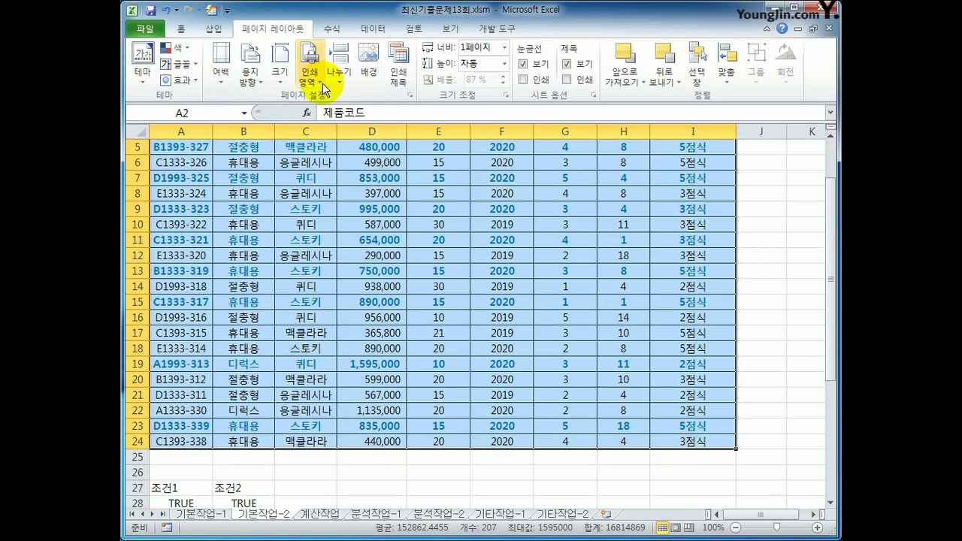
pyautogui.click(323, 86)
pyautogui.click(337, 104)
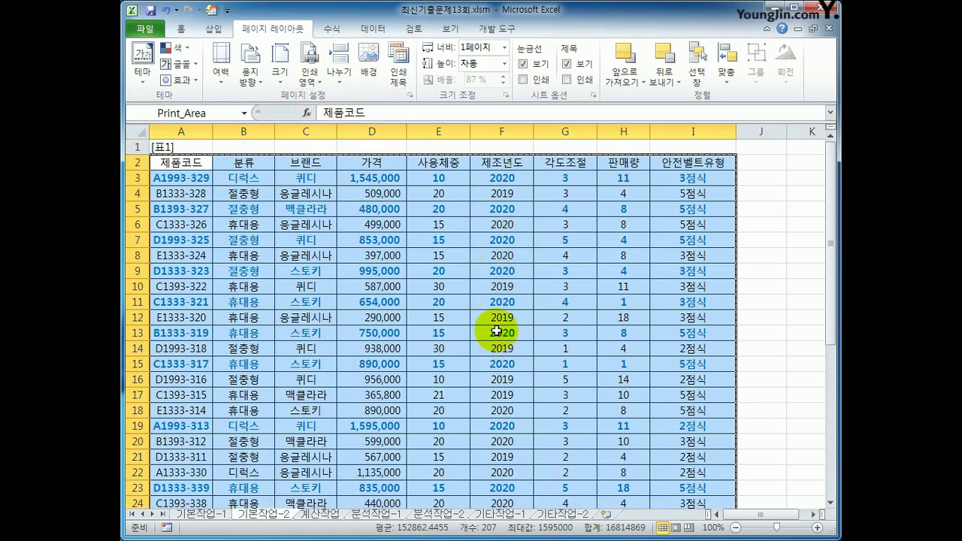
# Set the top (위쪽) and bottom (아래쪽) page margins to 1.91 in the page setup
pyautogui.click(410, 95)
pyautogui.moveTo(429, 122); pyautogui.dragTo(339, 117)
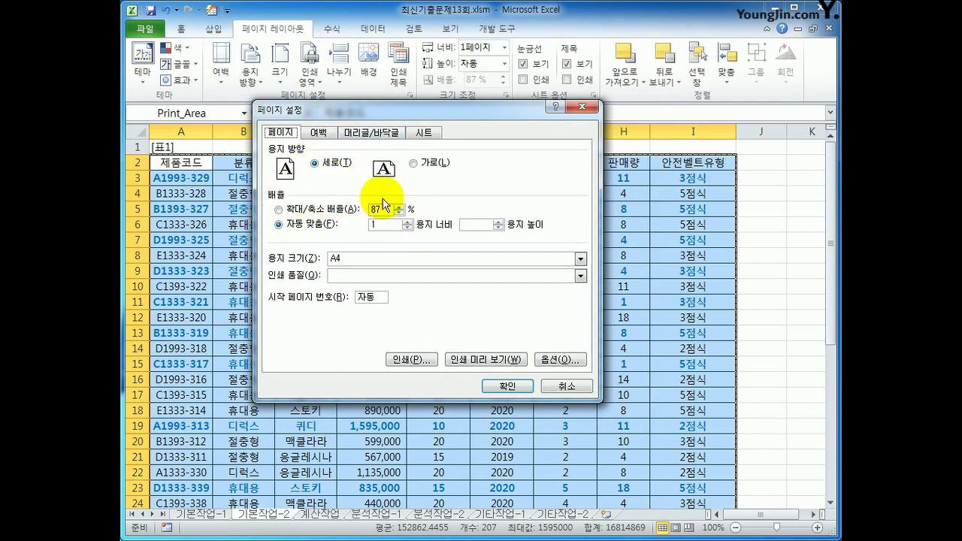
pyautogui.click(317, 132)
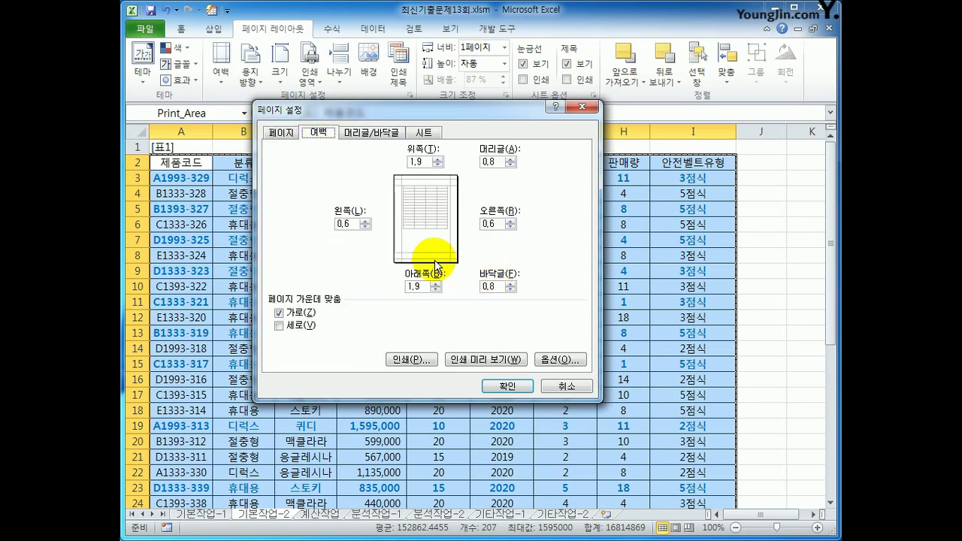
pyautogui.click(426, 161)
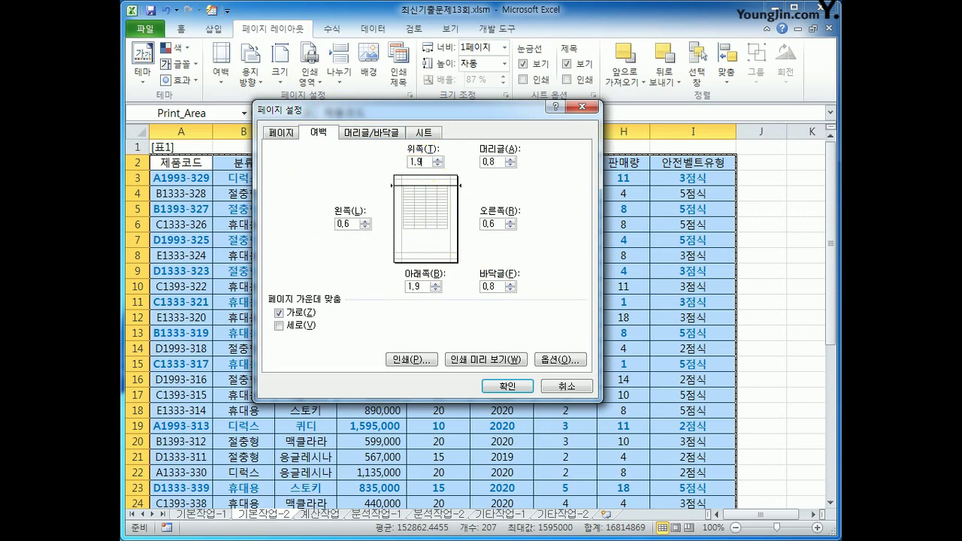
pyautogui.write('1')
pyautogui.click(419, 286)
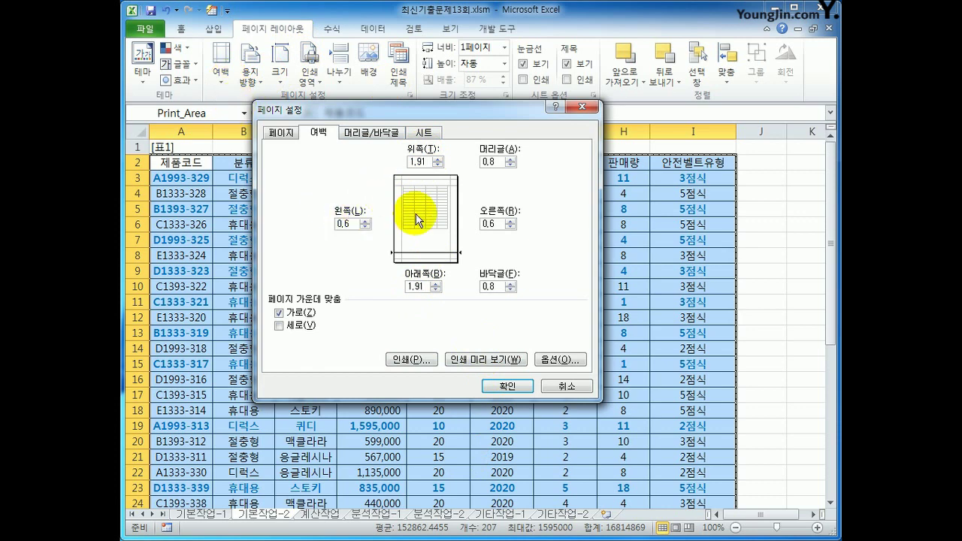
# Set the left (왼쪽) and right (오른쪽) page margins to 0.64
pyautogui.click(351, 224)
pyautogui.write('4')
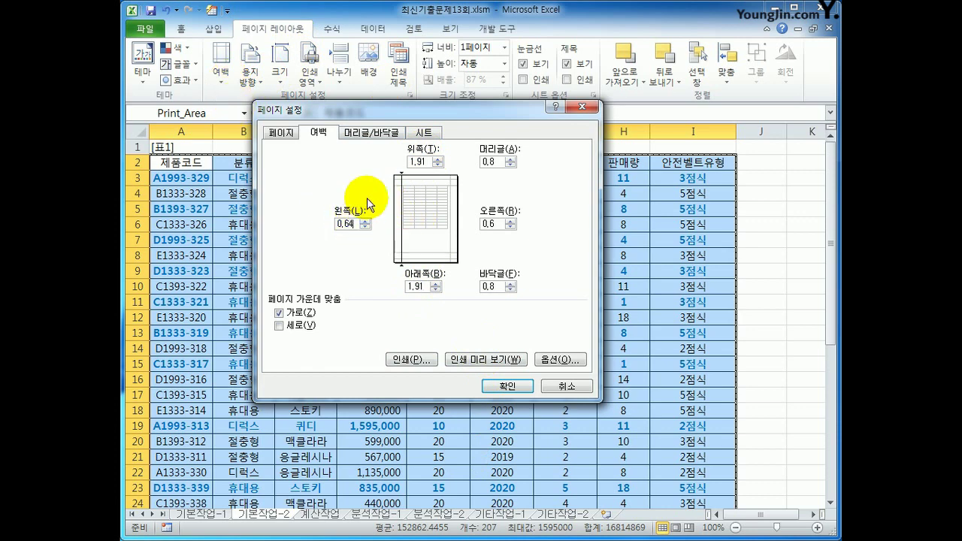
pyautogui.click(499, 224)
pyautogui.write('4')
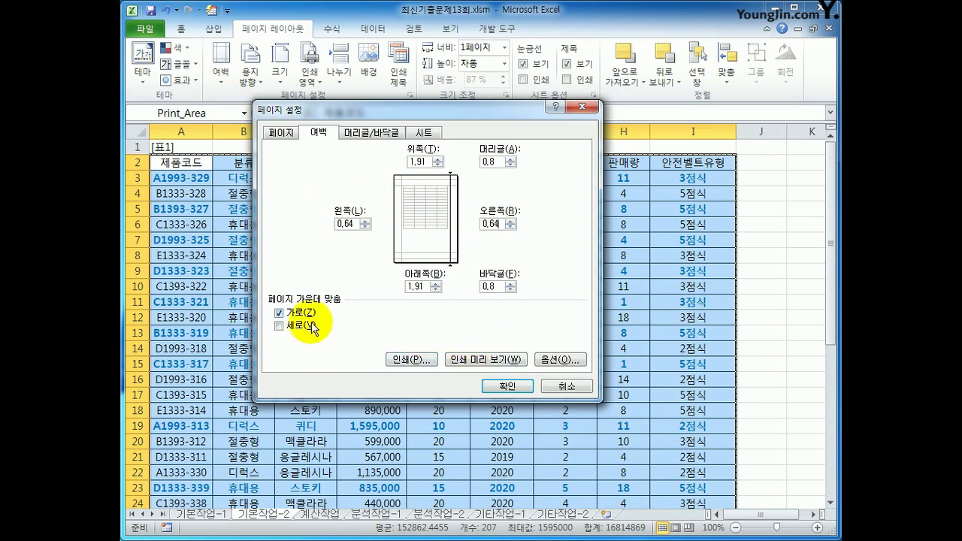
# Set the footer (바닥글) and header (머리글) margins to 0.76
pyautogui.moveTo(499, 286); pyautogui.dragTo(462, 280)
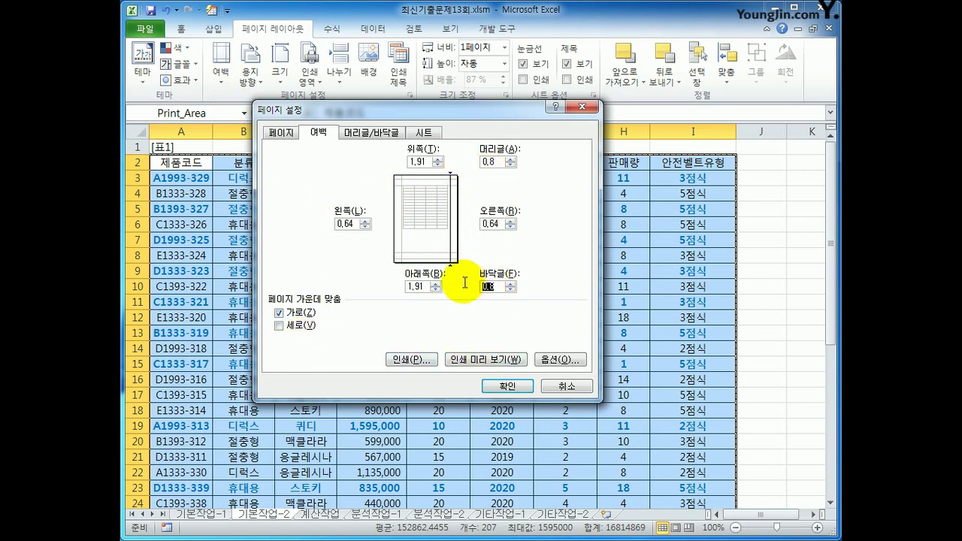
pyautogui.write('0.76')
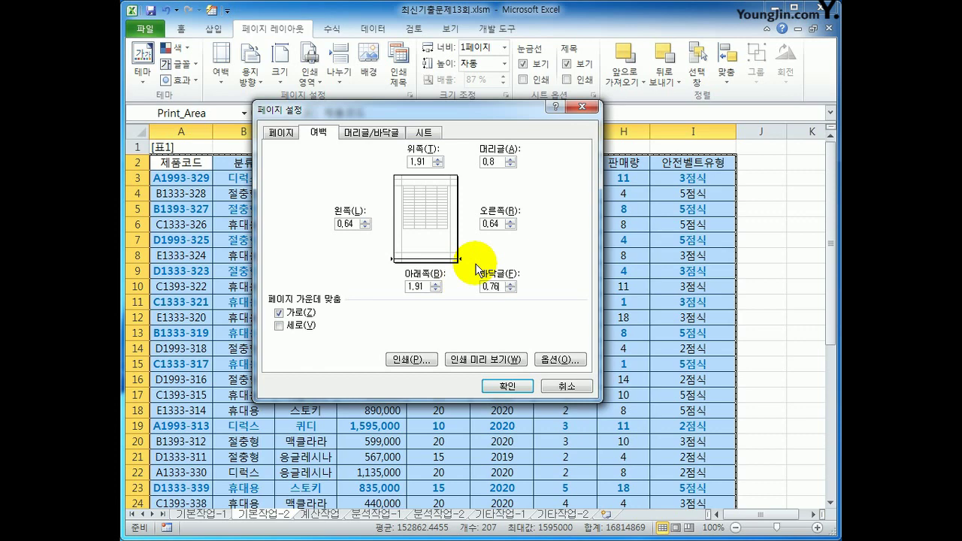
pyautogui.moveTo(502, 161); pyautogui.dragTo(411, 155)
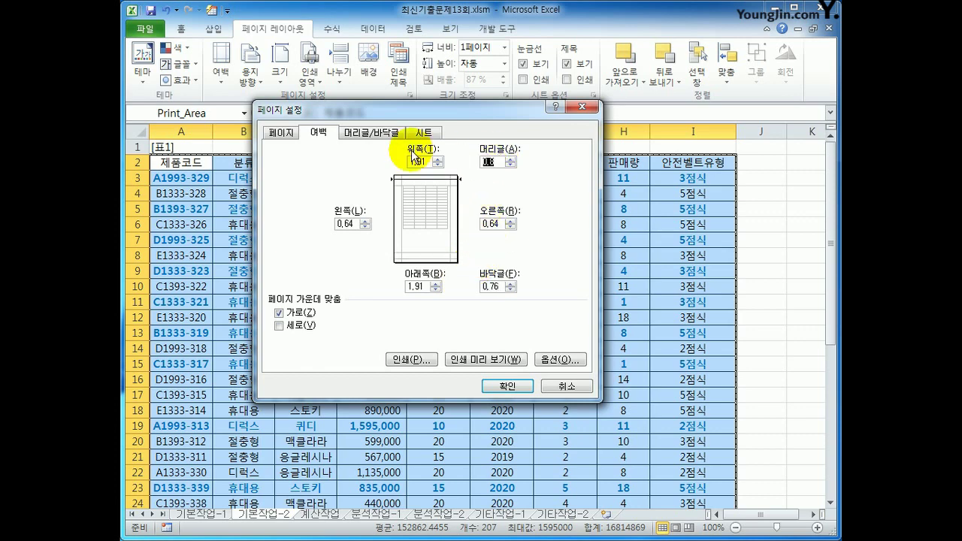
pyautogui.write('0.76')
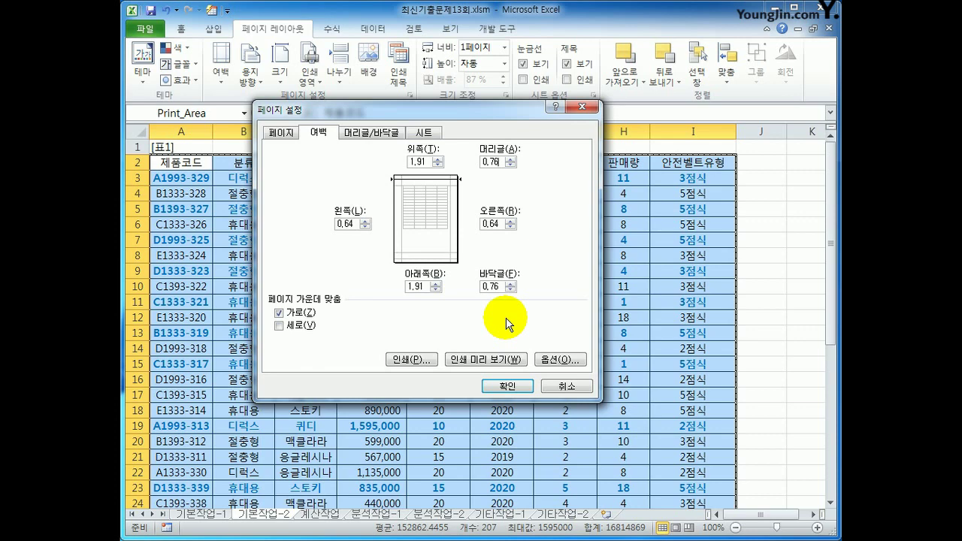
# Check the print area and the horizontal (가로) page centring in the page setup, and apply the settings
pyautogui.click(424, 132)
pyautogui.click(408, 151)
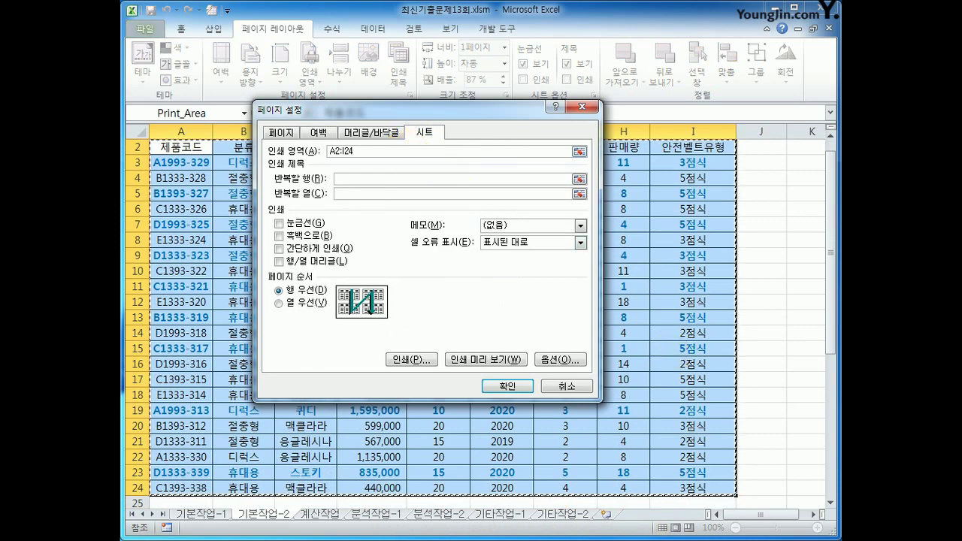
pyautogui.click(319, 132)
pyautogui.click(307, 314)
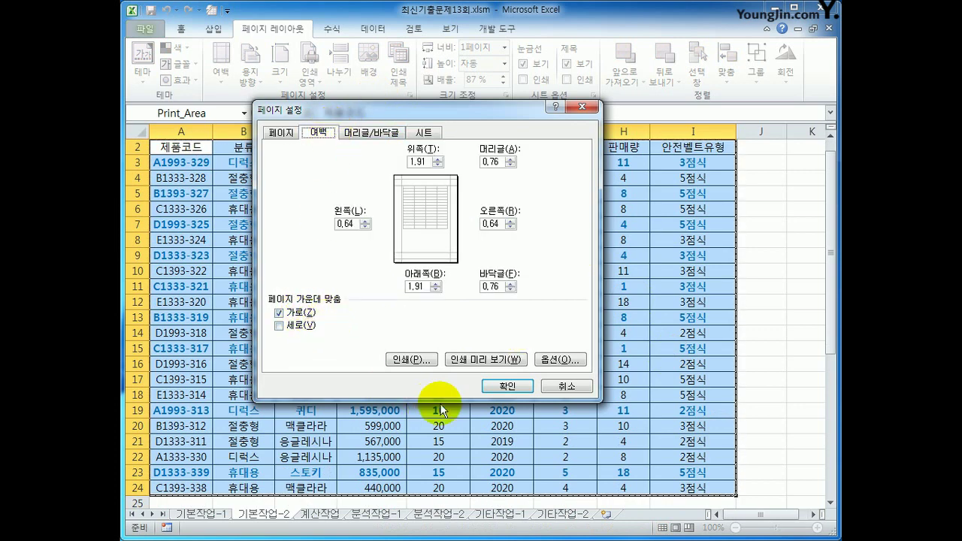
pyautogui.click(501, 386)
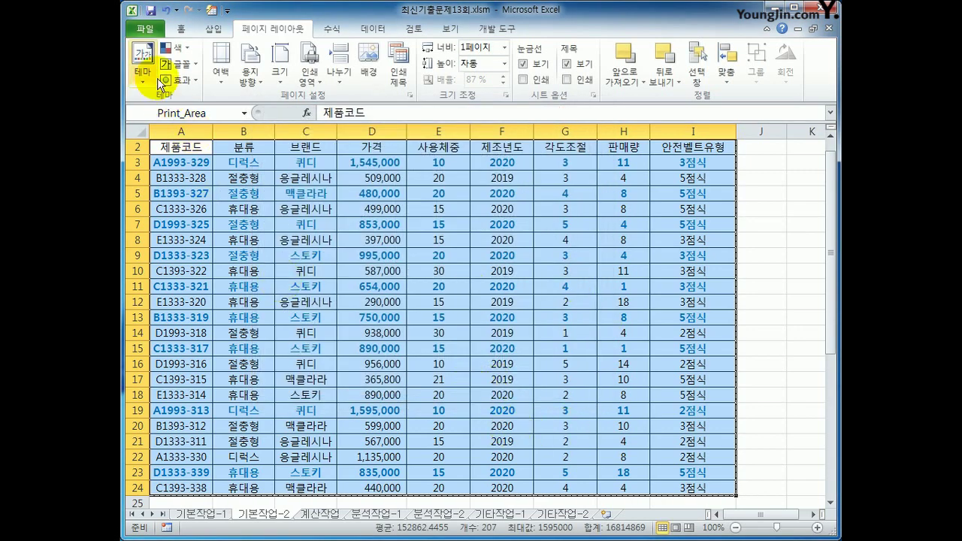
# Check the table's page layout in the print preview and return to the sheet
pyautogui.click(146, 29)
pyautogui.click(190, 219)
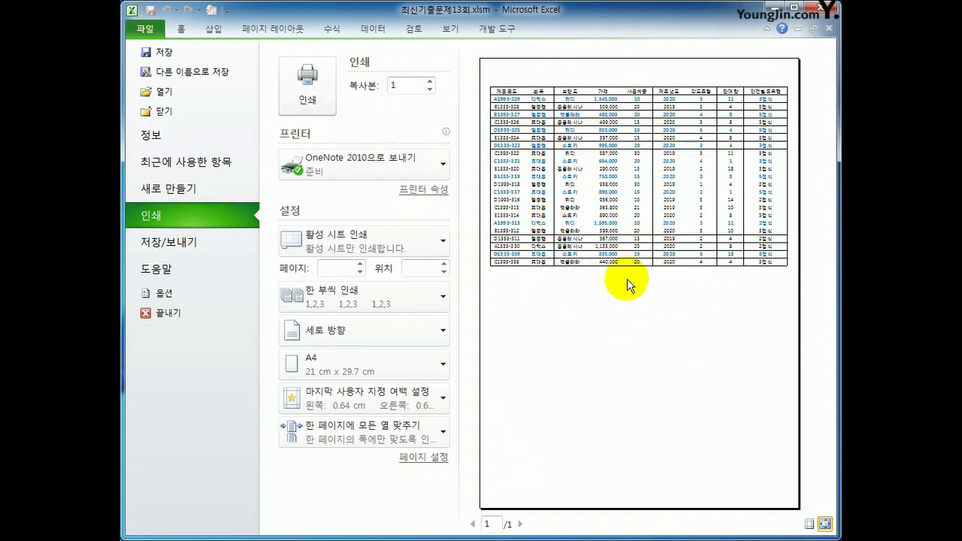
pyautogui.click(183, 34)
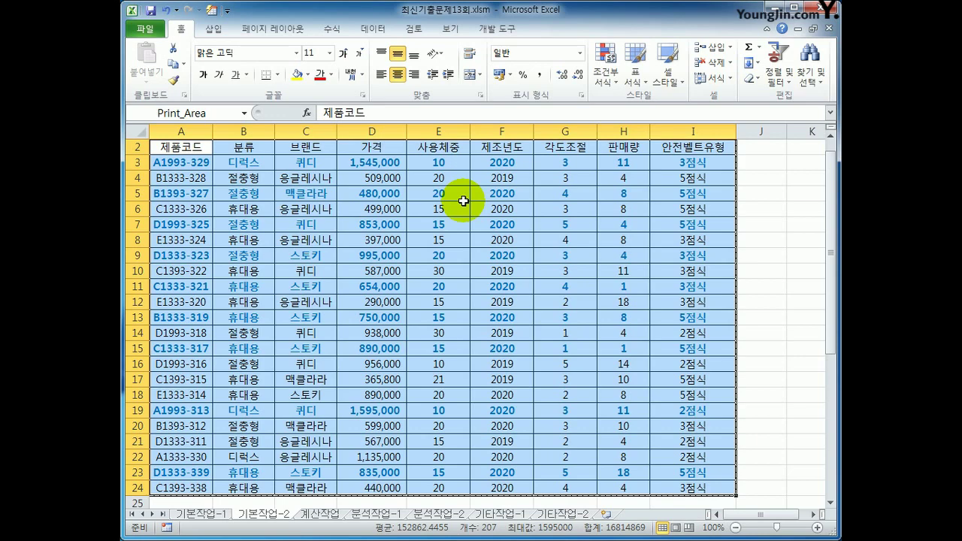
# Open the 계산작업 sheet and examine the price in D4, the sales quantity in H4 and the [표2] discount-rate table in A28:B31
pyautogui.click(318, 514)
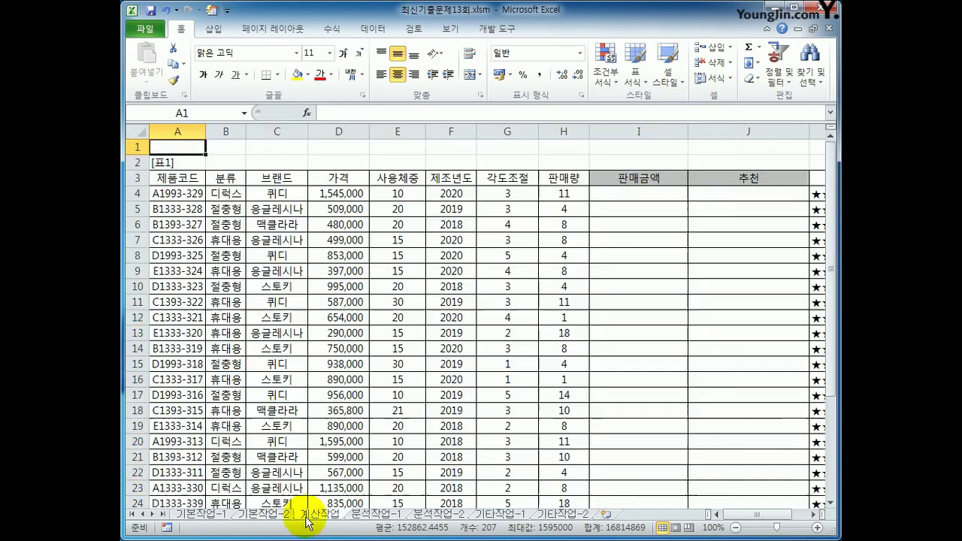
pyautogui.click(628, 195)
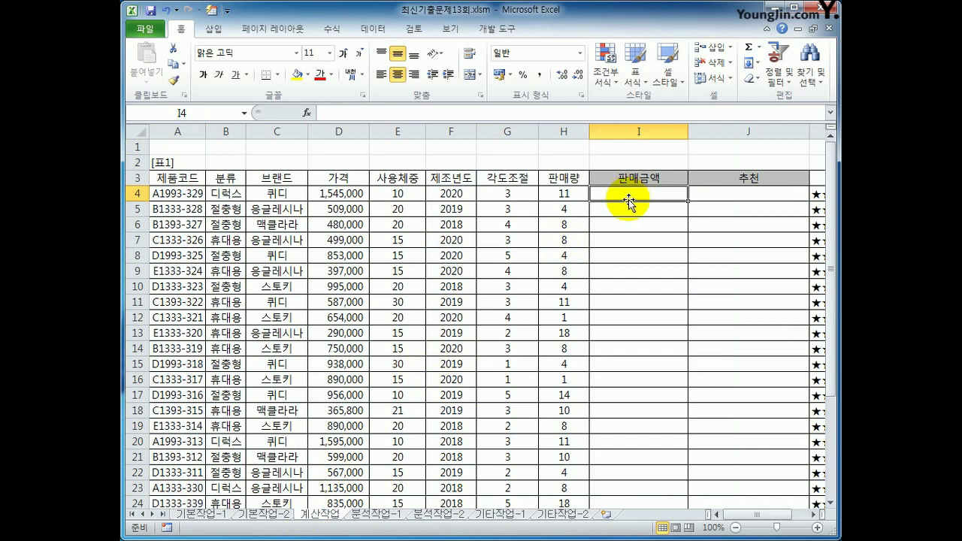
pyautogui.click(364, 194)
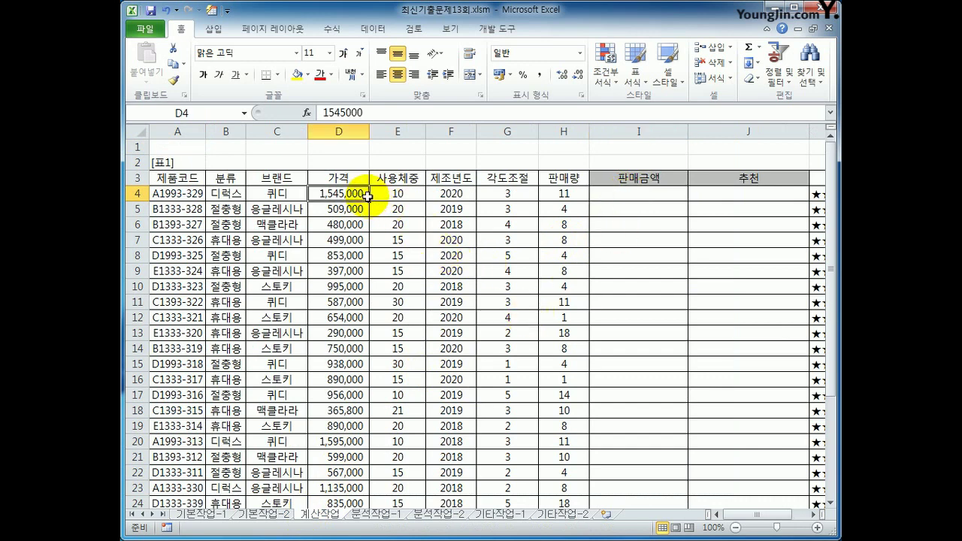
pyautogui.click(556, 193)
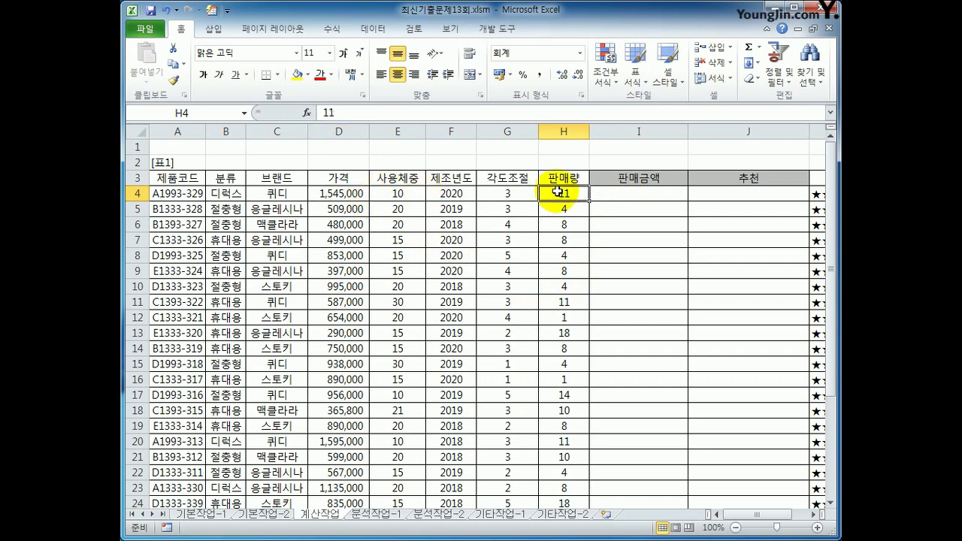
pyautogui.scroll(-4, 451, 285)
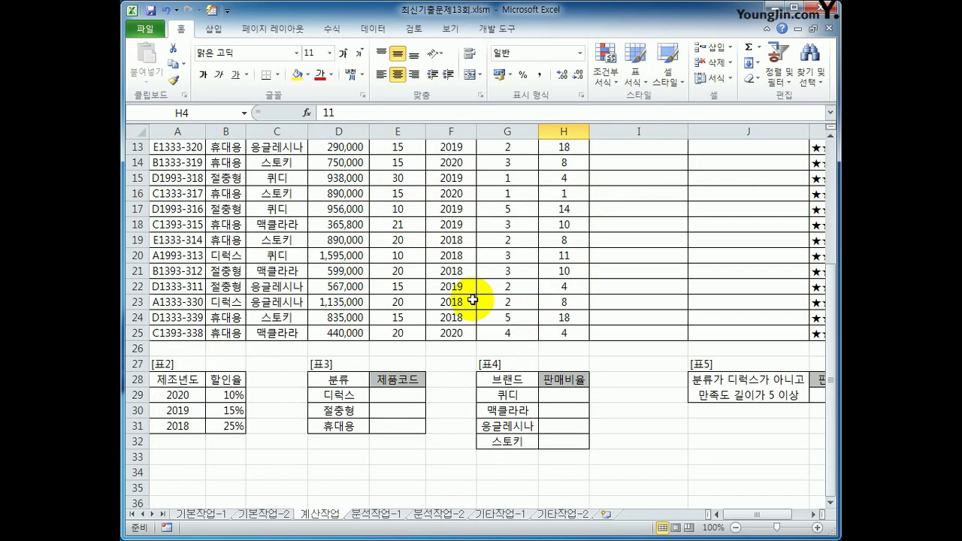
pyautogui.moveTo(177, 380); pyautogui.dragTo(240, 423)
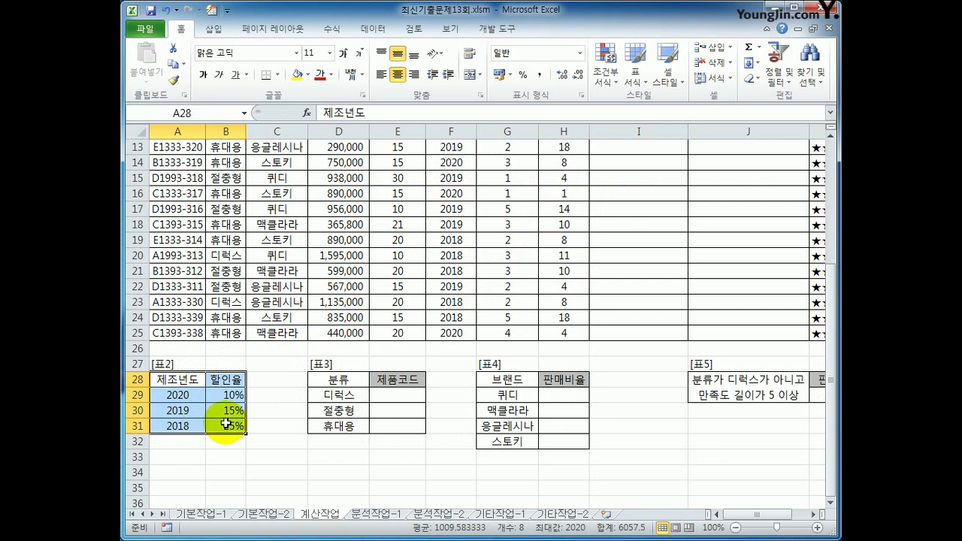
pyautogui.scroll(4, 378, 382)
# Begin the 판매금액 formula in I4 with =D4*(1-, checking the 제조년도 column against the [표2] discount rates
pyautogui.click(614, 196)
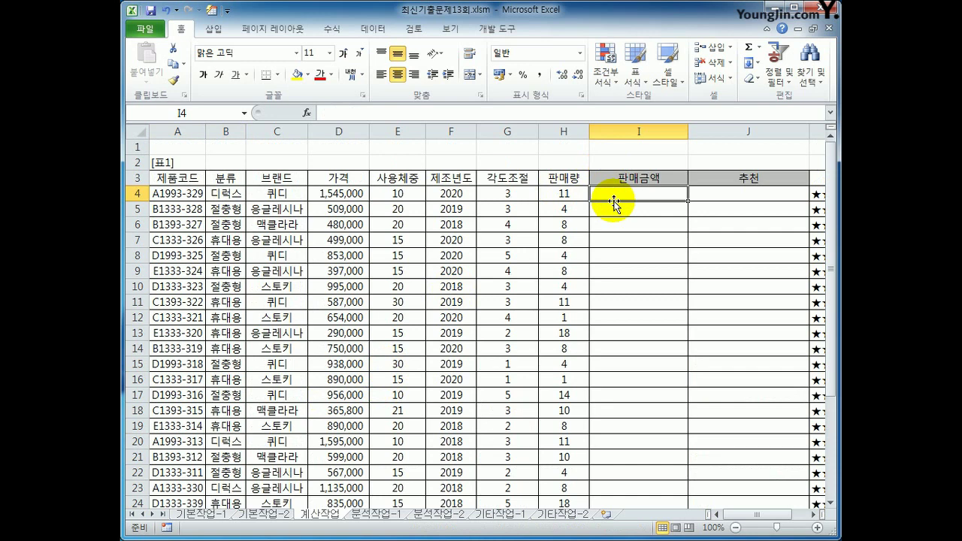
pyautogui.write('=')
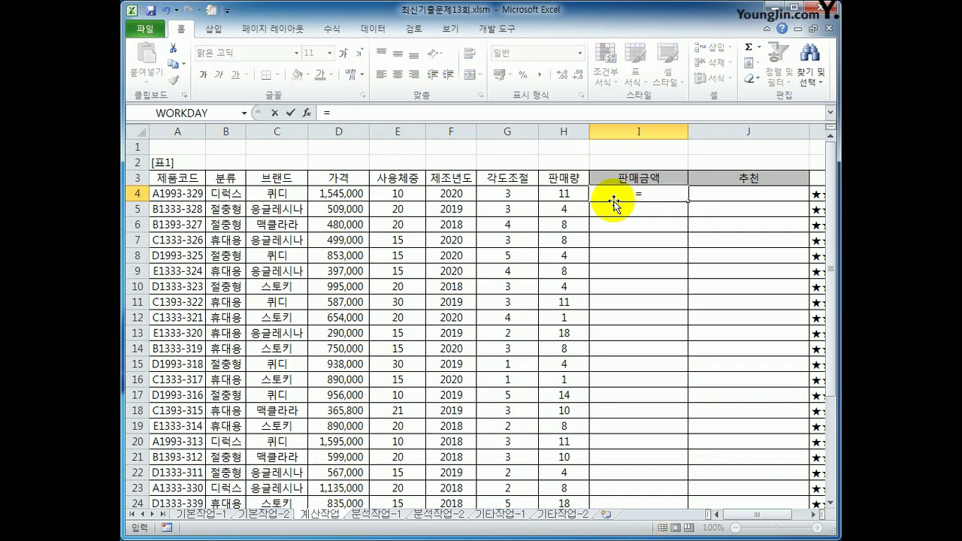
pyautogui.click(363, 193)
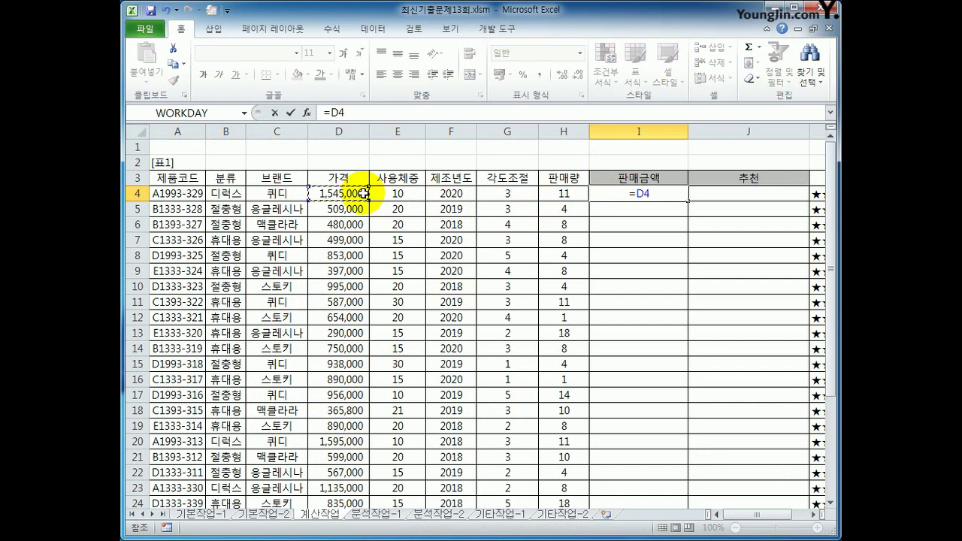
pyautogui.write('*(1-')
pyautogui.scroll(-3, 367, 196)
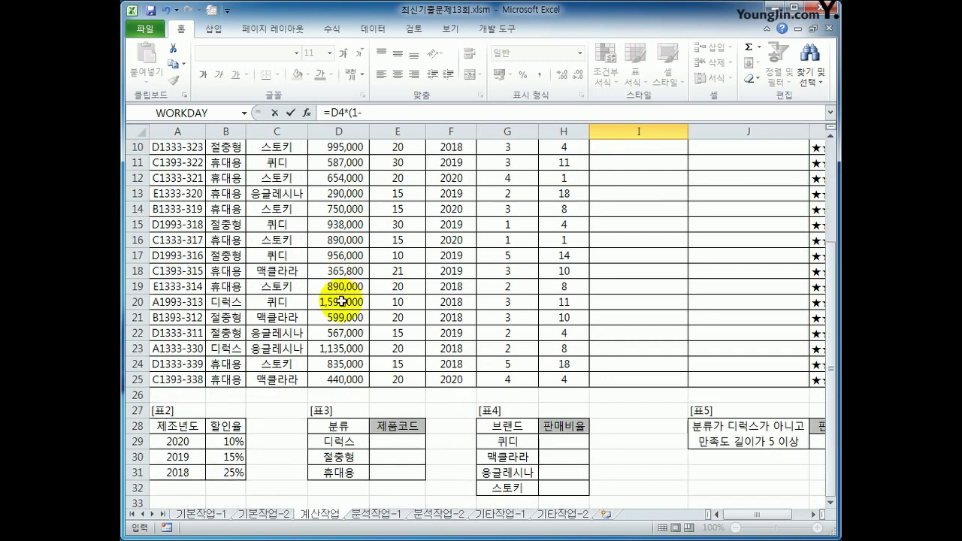
pyautogui.scroll(3, 217, 434)
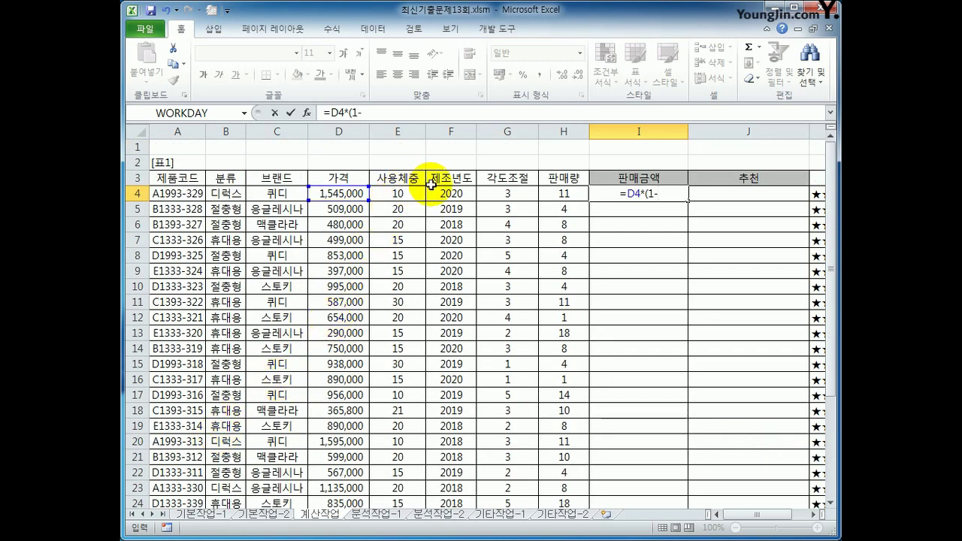
pyautogui.scroll(-3, 423, 326)
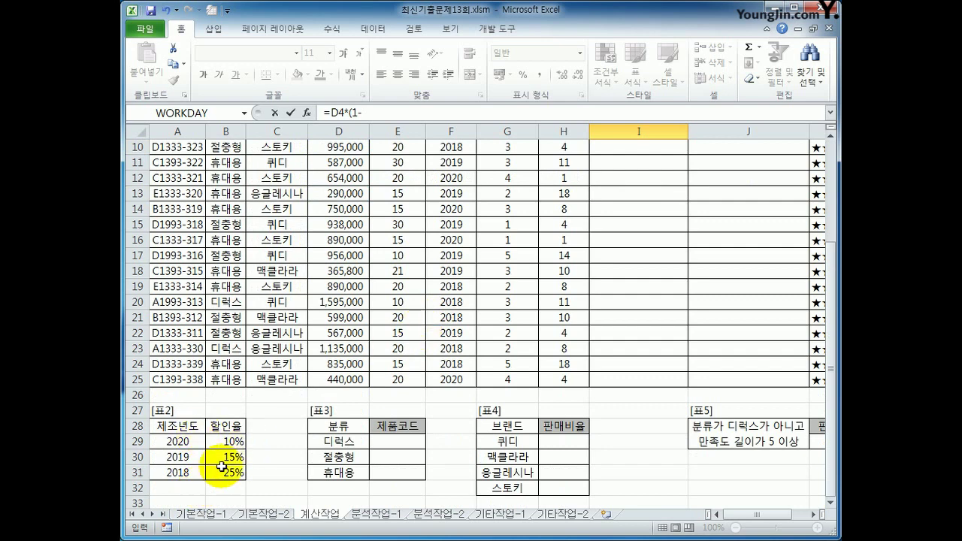
pyautogui.scroll(3, 173, 462)
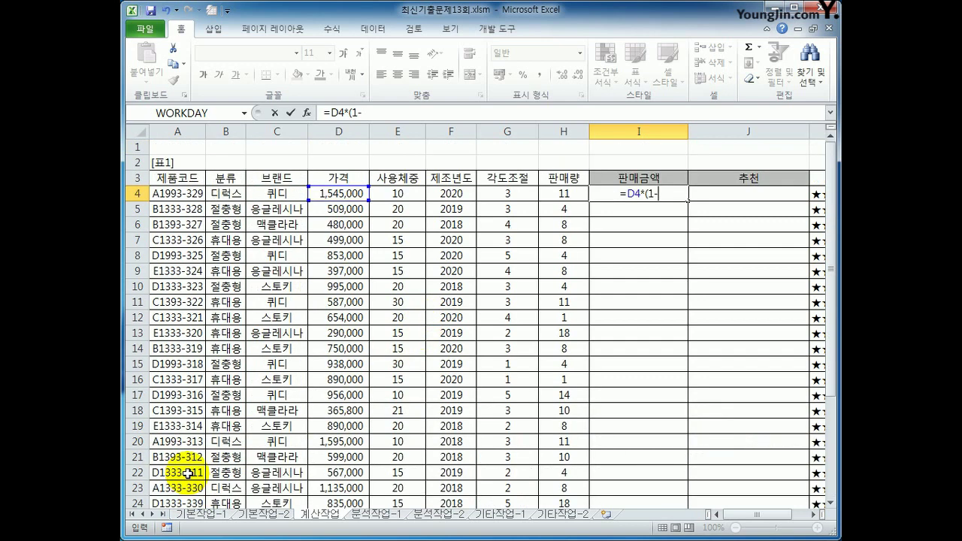
# Add VLOOKUP(F4,$A$29:$B$31,2,0) to the I4 formula to look up the discount rate by manufacturing year
pyautogui.write('vl')
pyautogui.press('Tab')
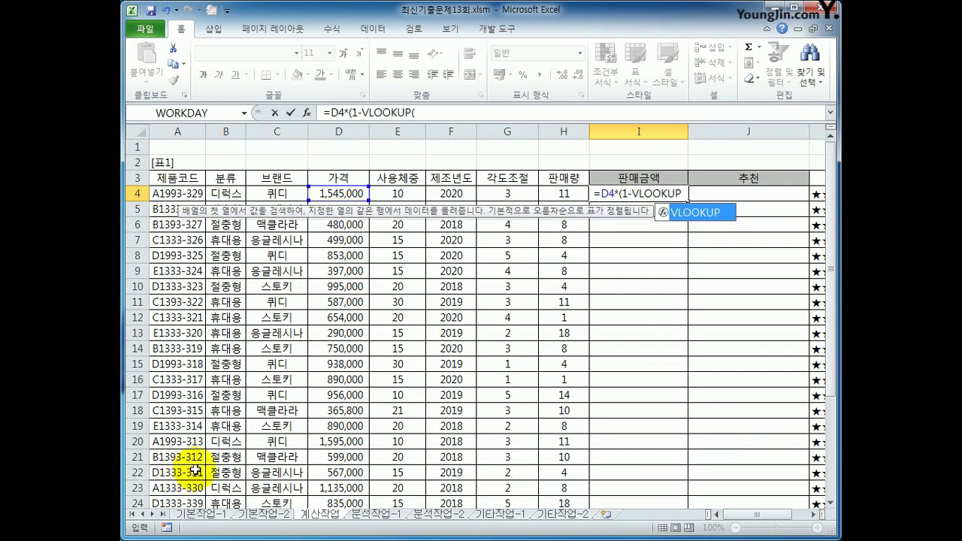
pyautogui.click(452, 194)
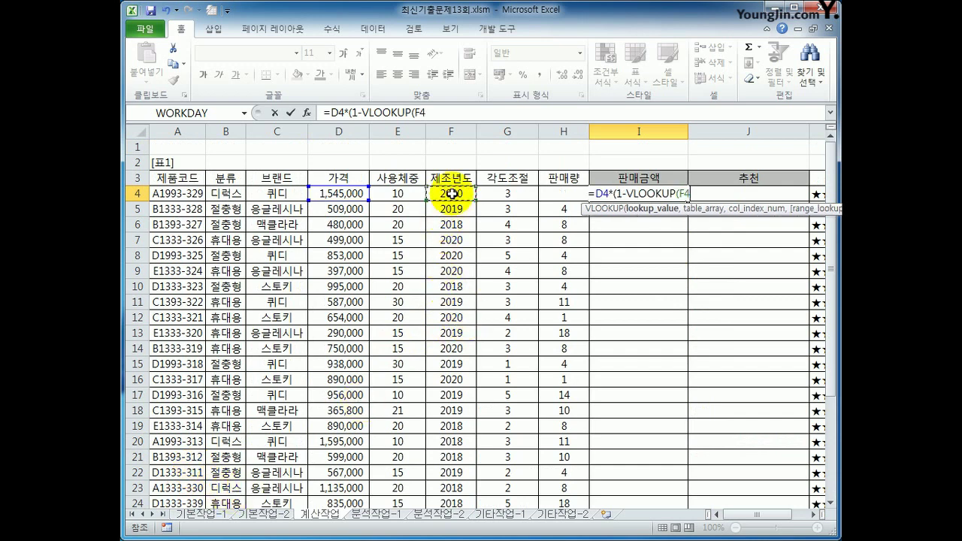
pyautogui.write(',')
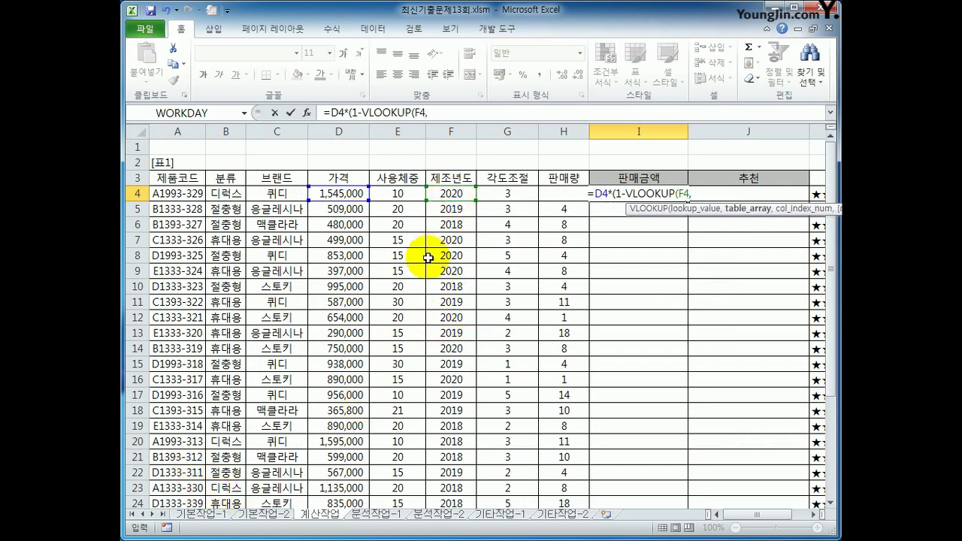
pyautogui.scroll(-4, 429, 258)
pyautogui.moveTo(178, 396); pyautogui.dragTo(221, 425)
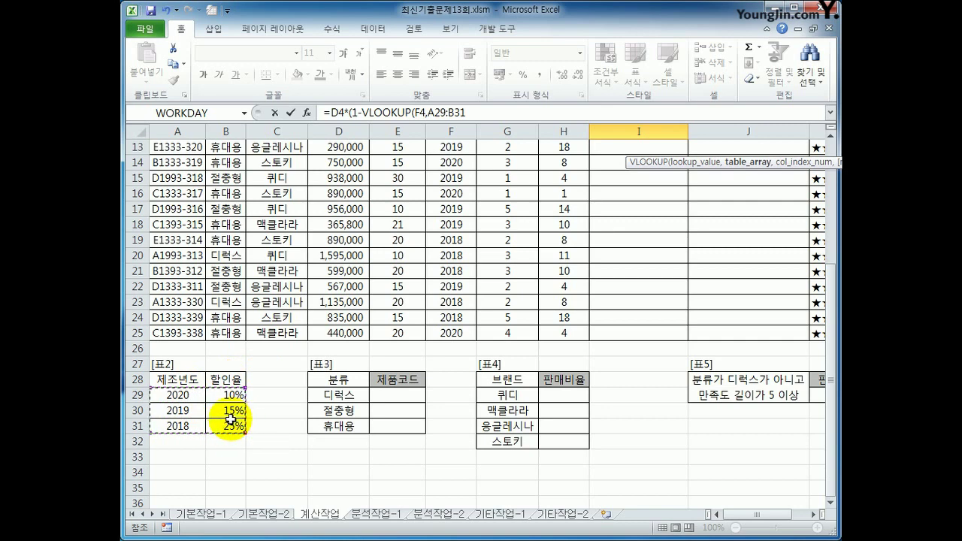
pyautogui.press('F4')
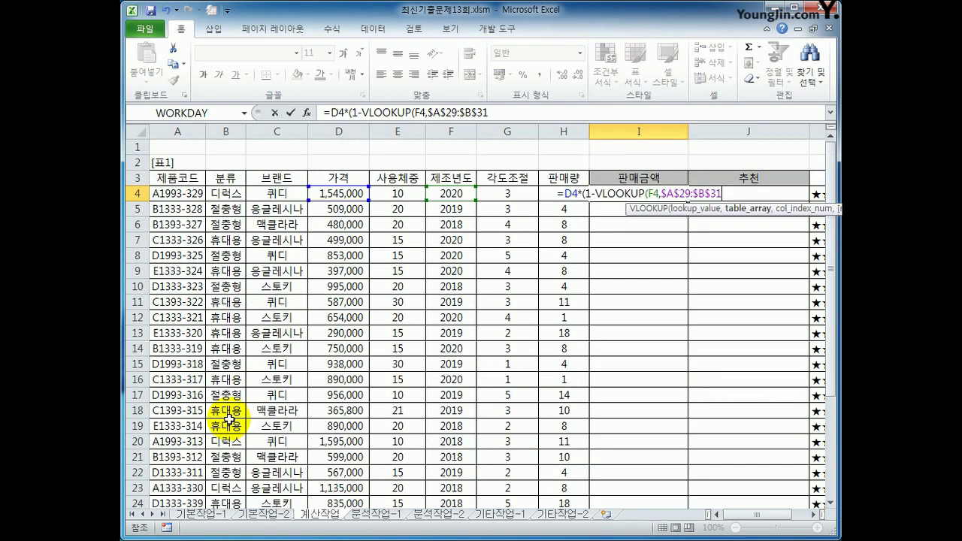
pyautogui.scroll(-4, 227, 417)
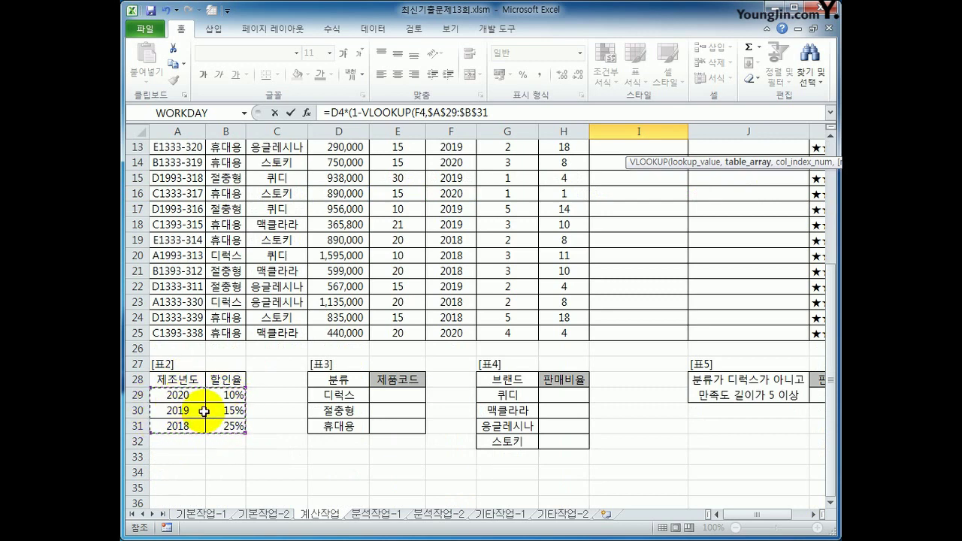
pyautogui.write(',')
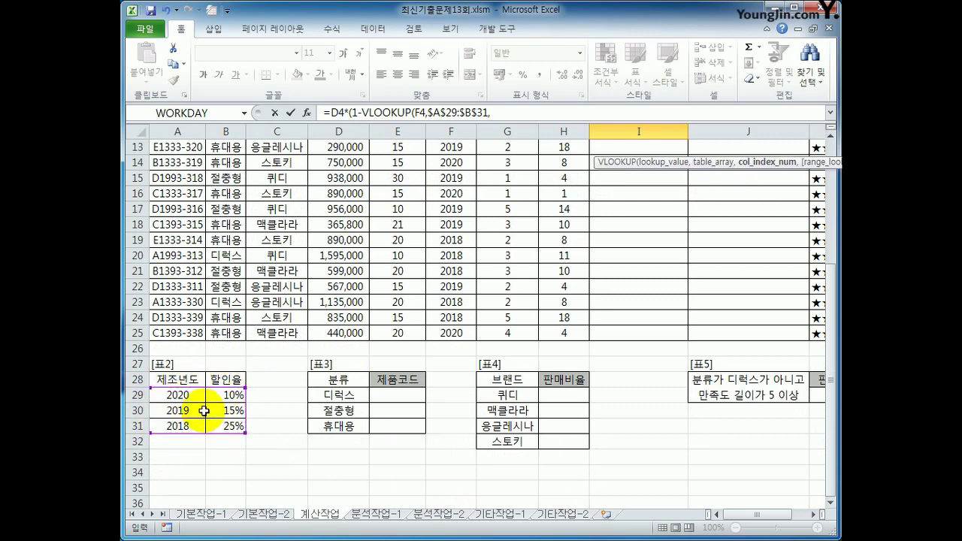
pyautogui.write('2,0)')
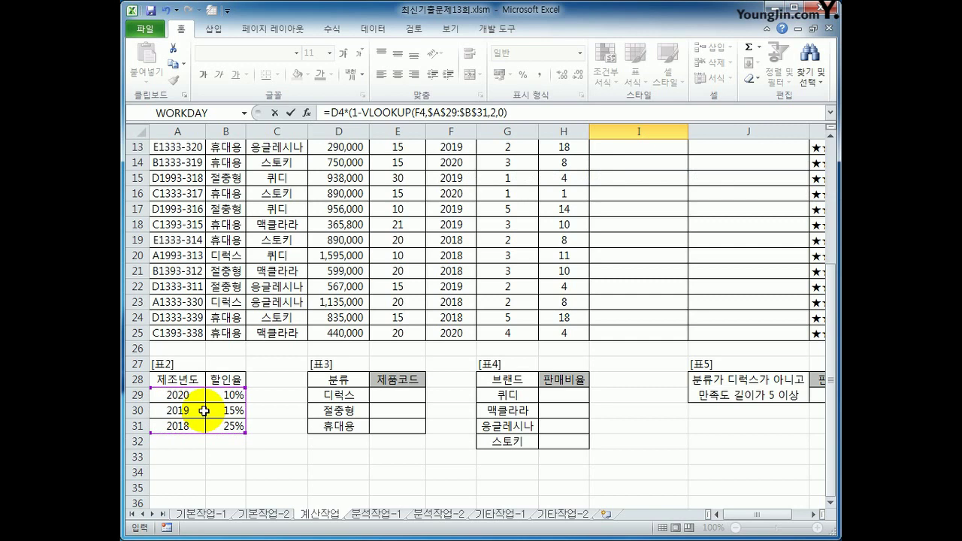
# Close the bracket, multiply by the sales quantity in H4, and enter the formula in I4
pyautogui.write(')*')
pyautogui.scroll(4, 492, 356)
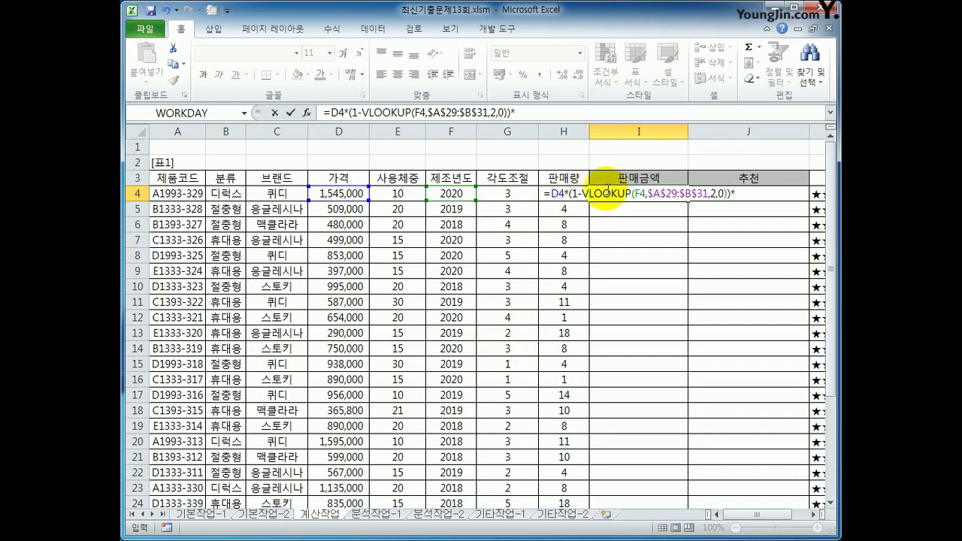
pyautogui.press('Left')
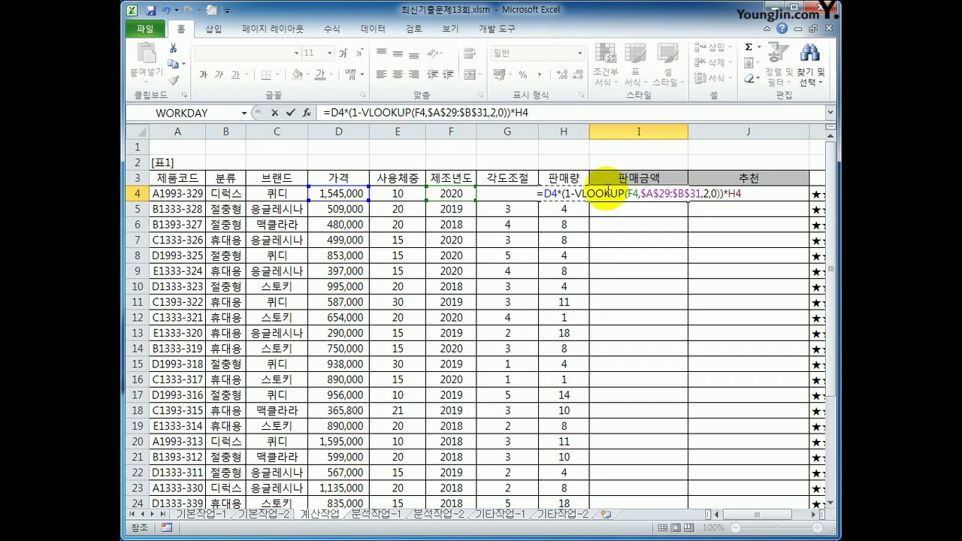
pyautogui.hotkey('ctrl', 'Return')
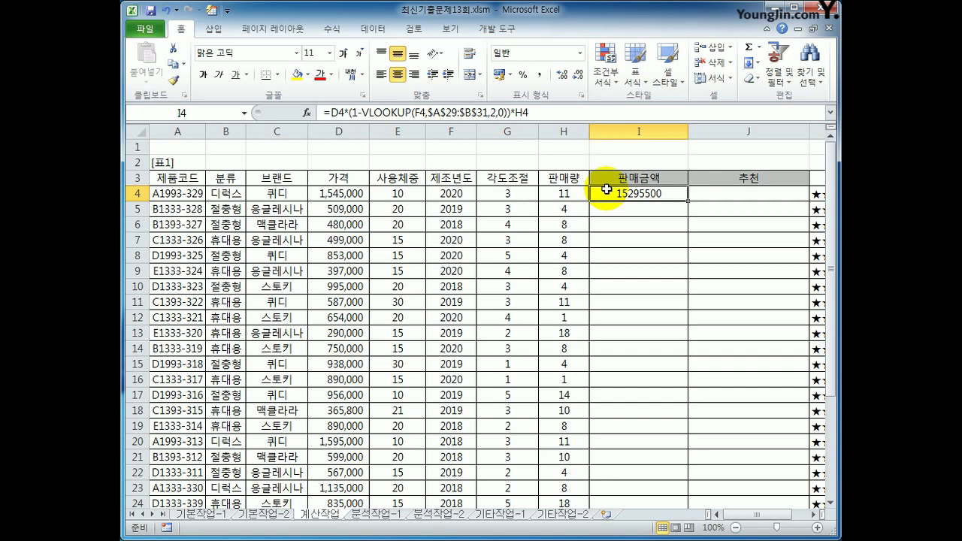
# Wrap the I4 formula in an IF function that tests whether the calculated amount is >=10000000
pyautogui.click(332, 113)
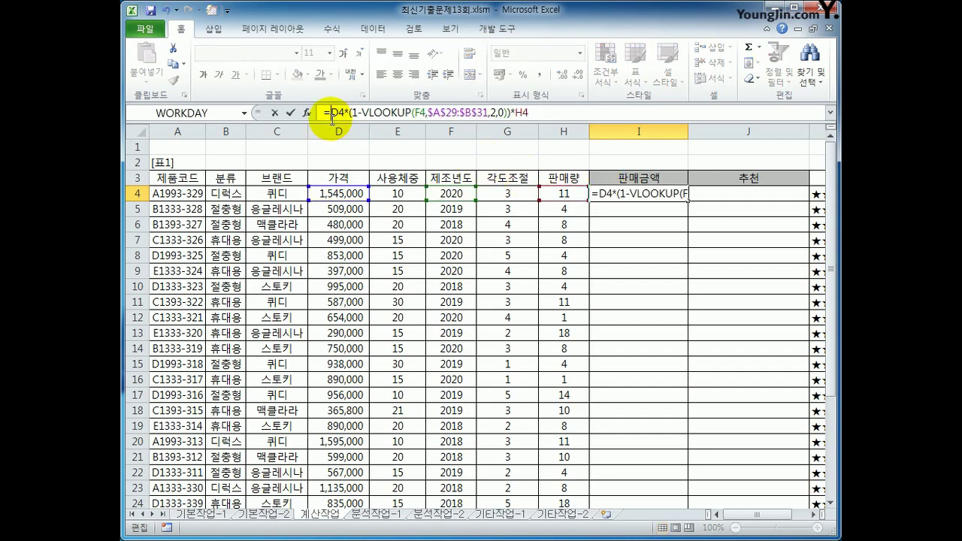
pyautogui.write('if(')
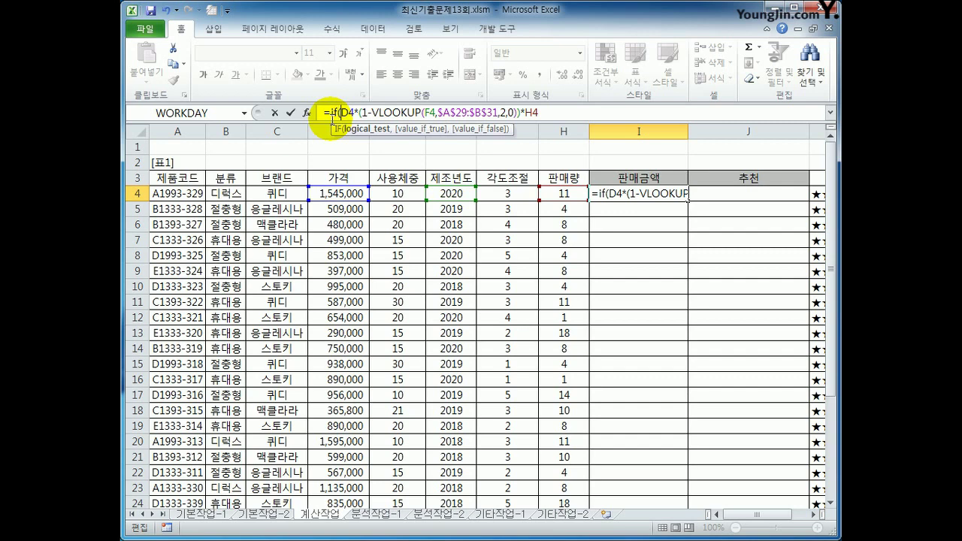
pyautogui.click(574, 120)
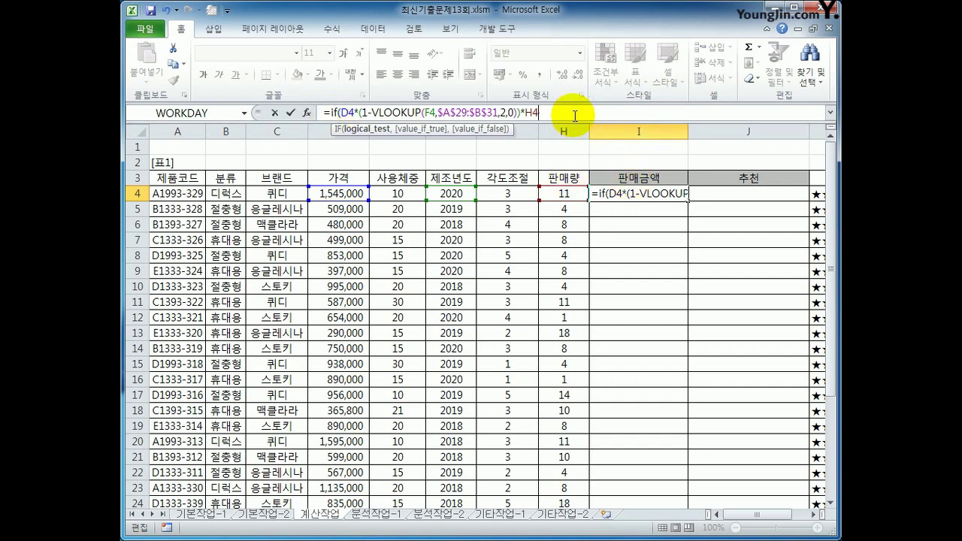
pyautogui.write('>=10')
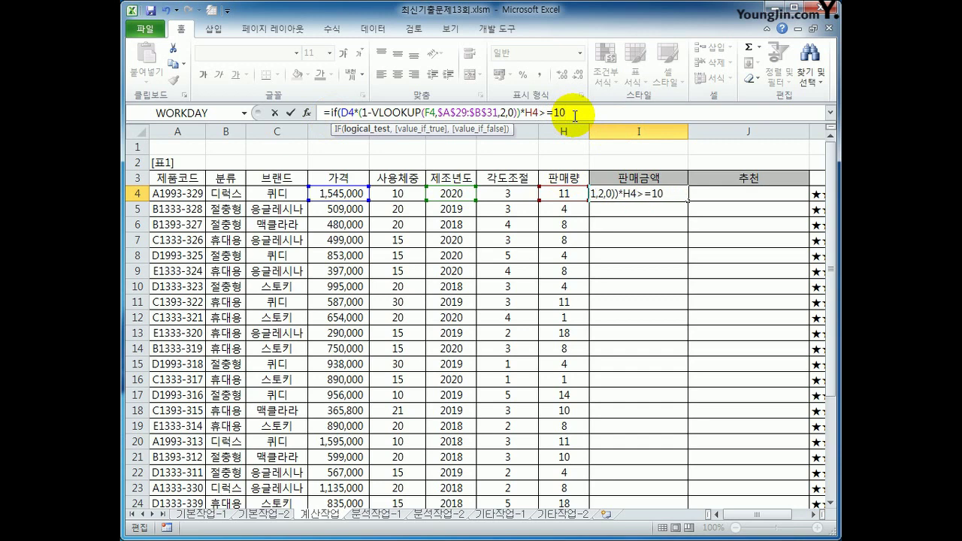
pyautogui.write('000000')
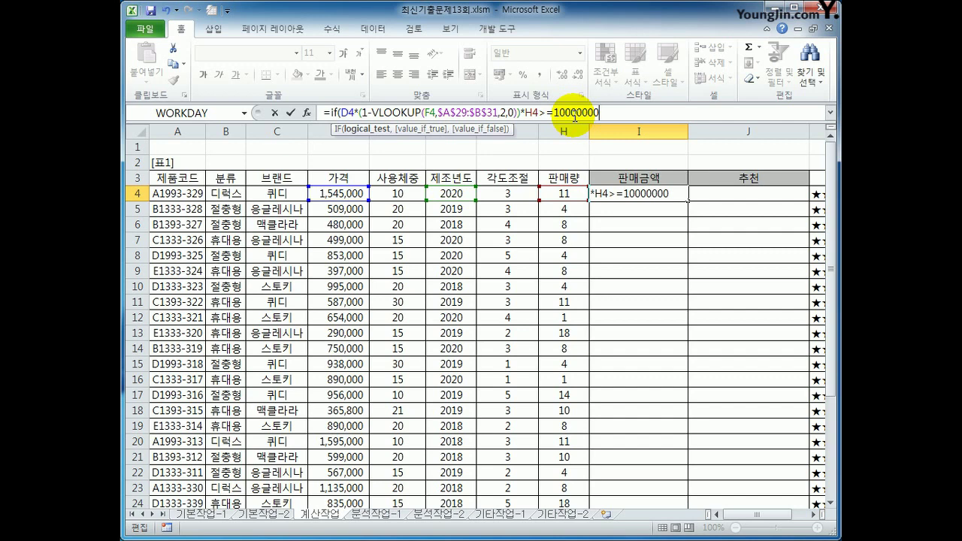
pyautogui.write(',')
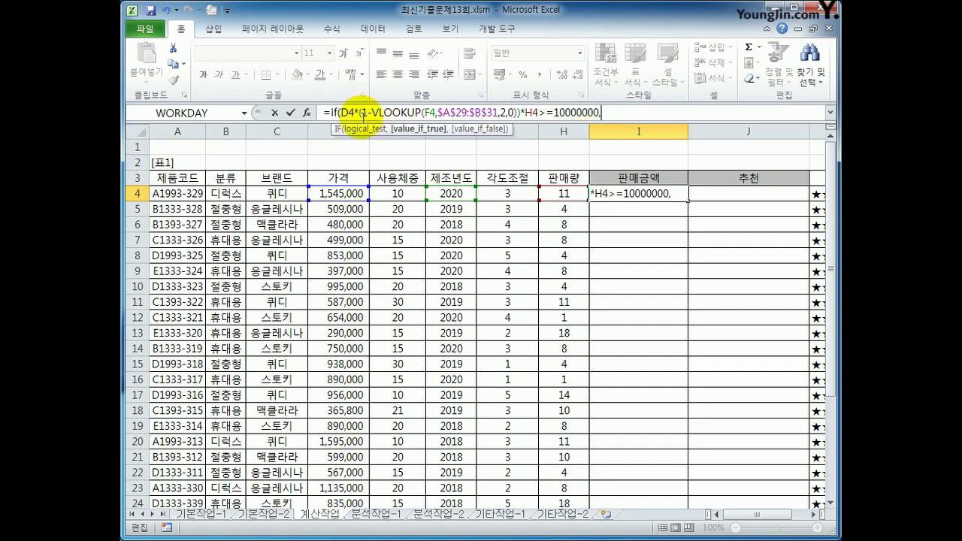
# Set the IF's true value to a copy of the D4*(1-VLOOKUP(F4,$A$29:$B$31,2,0))*H4 expression joined with &"-우수상품"
pyautogui.moveTo(340, 113); pyautogui.dragTo(541, 118)
pyautogui.hotkey('ctrl', 'c')
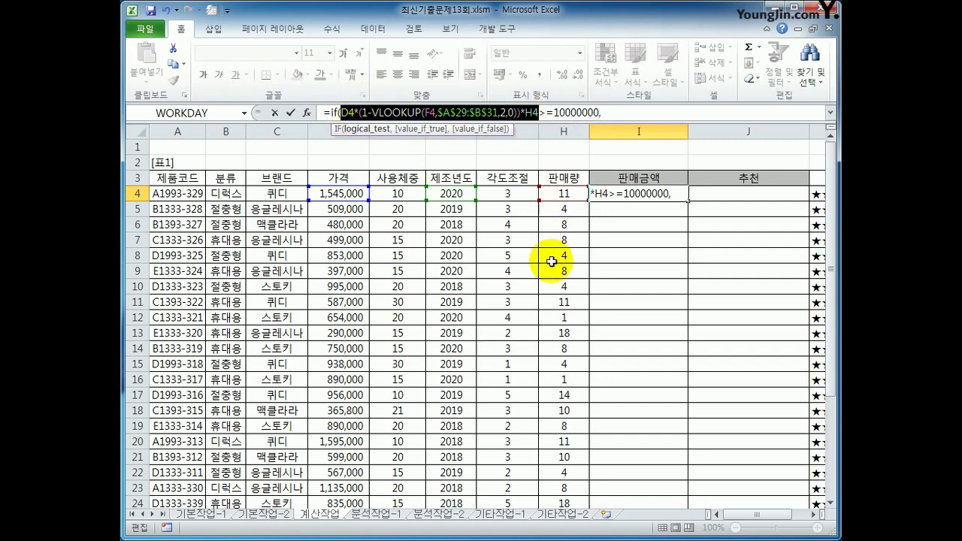
pyautogui.click(636, 115)
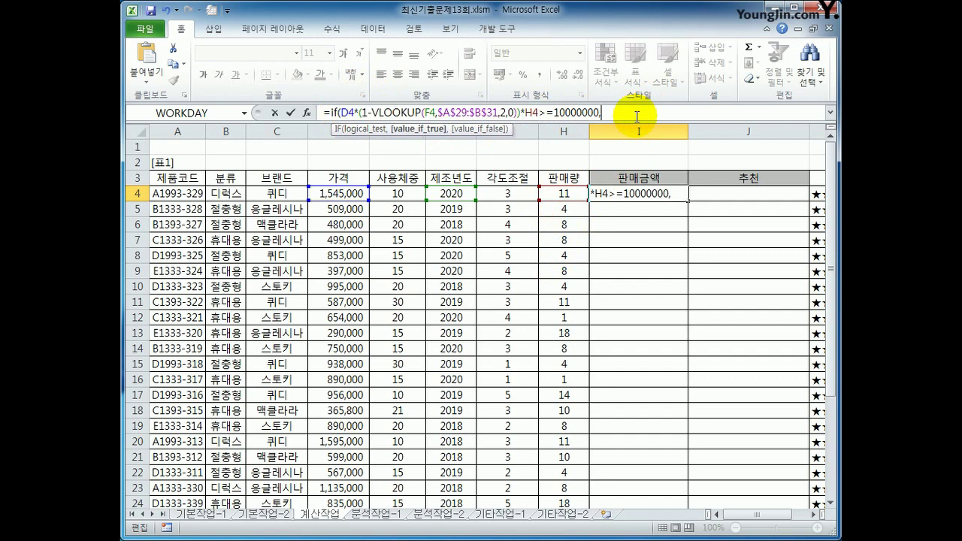
pyautogui.hotkey('ctrl', 'v')
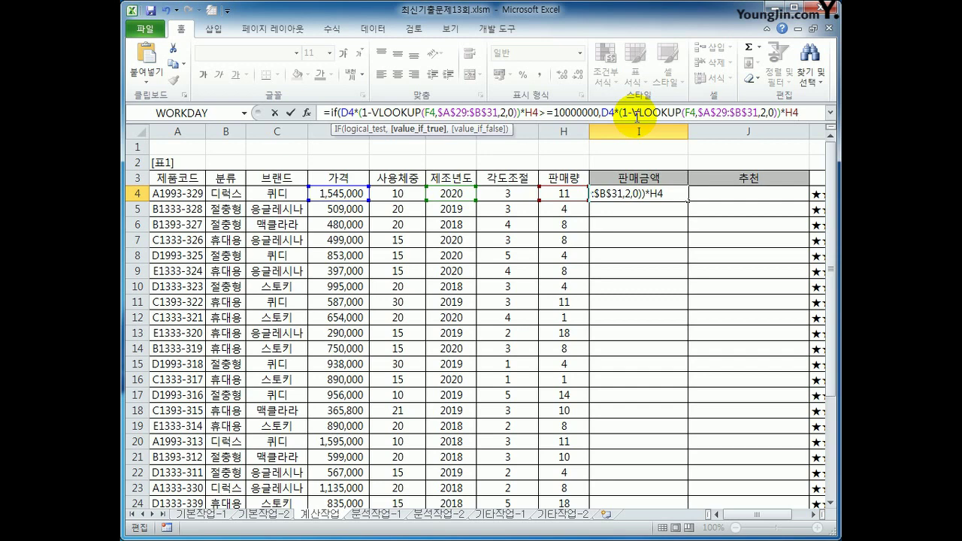
pyautogui.write('&')
pyautogui.write('"')
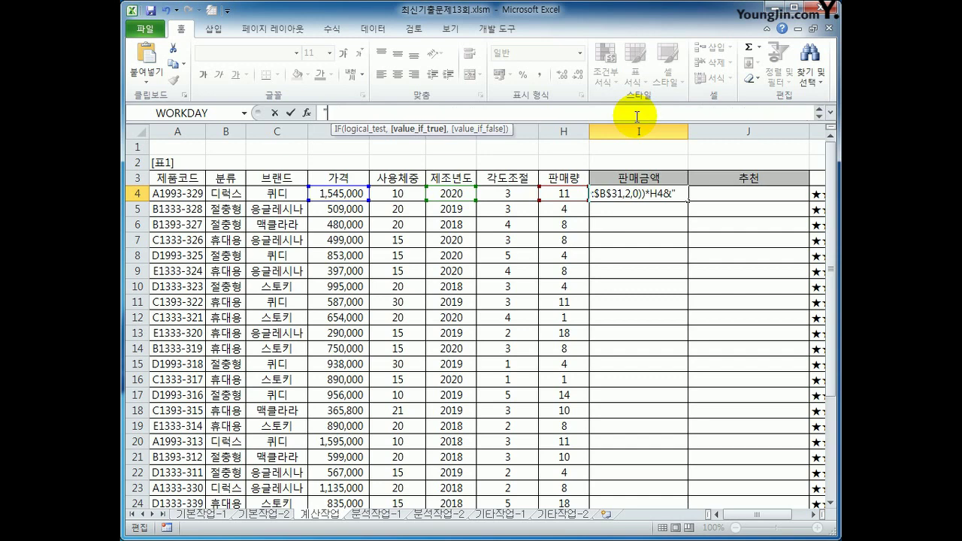
pyautogui.write('-')
pyautogui.write('우수상품')
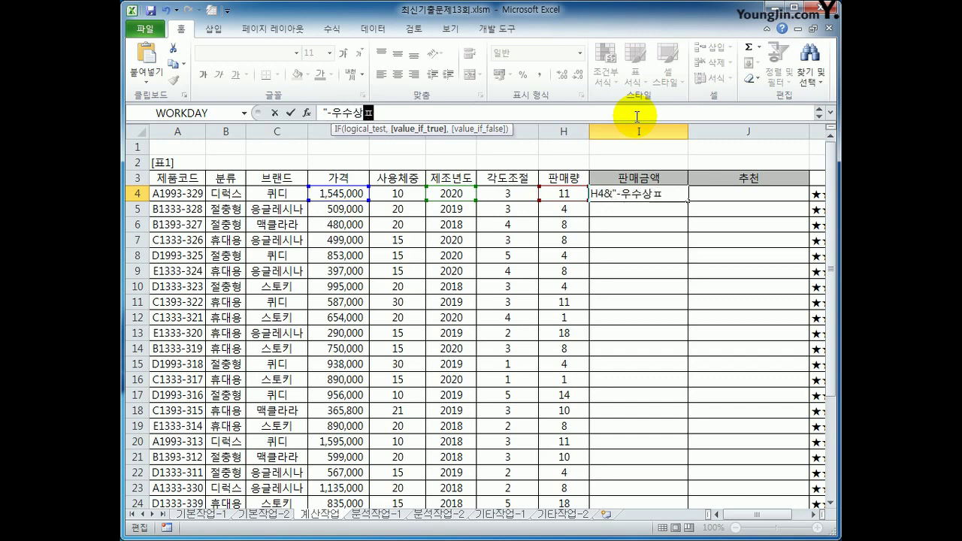
pyautogui.write('",')
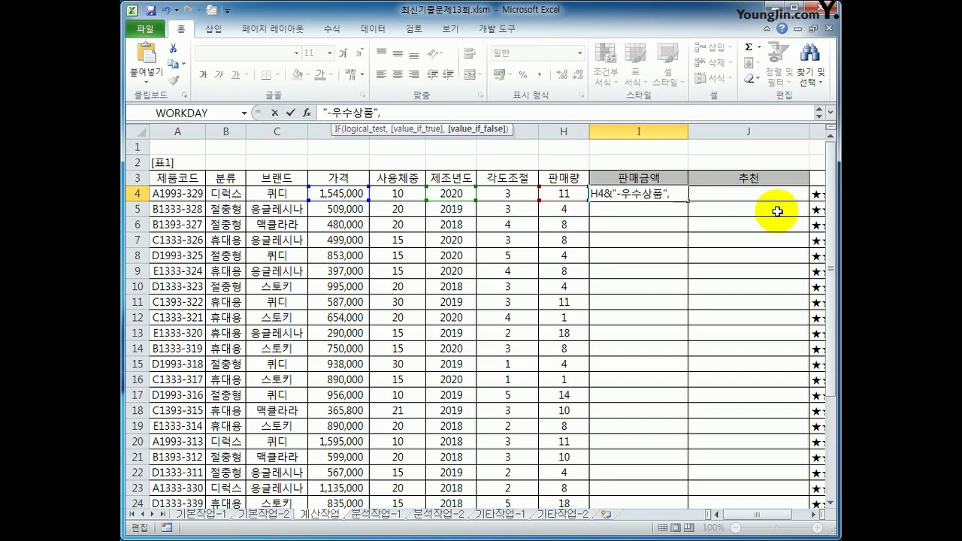
# Expand the formula bar, reuse the copied amount expression as the IF's false value, and enter the completed formula in I4
pyautogui.click(830, 112)
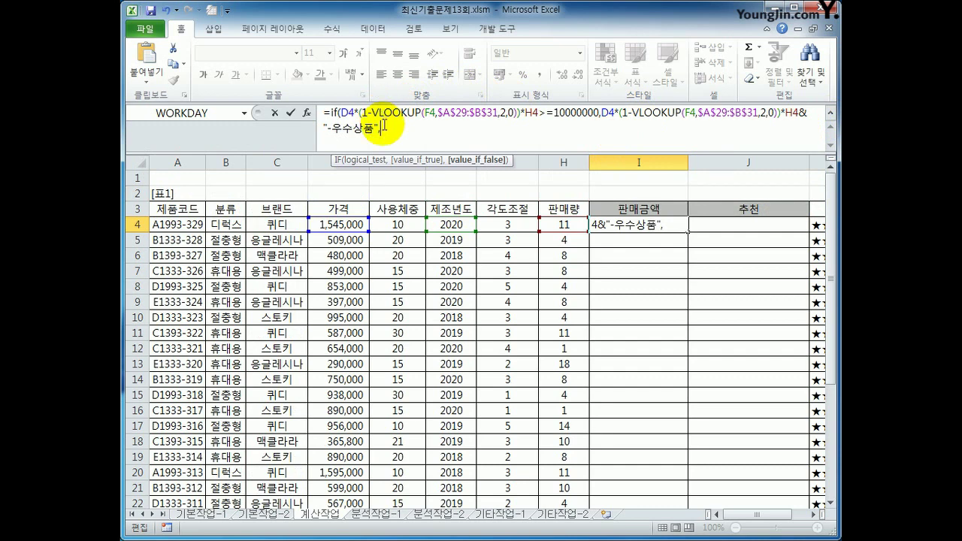
pyautogui.hotkey('ctrl', 'v')
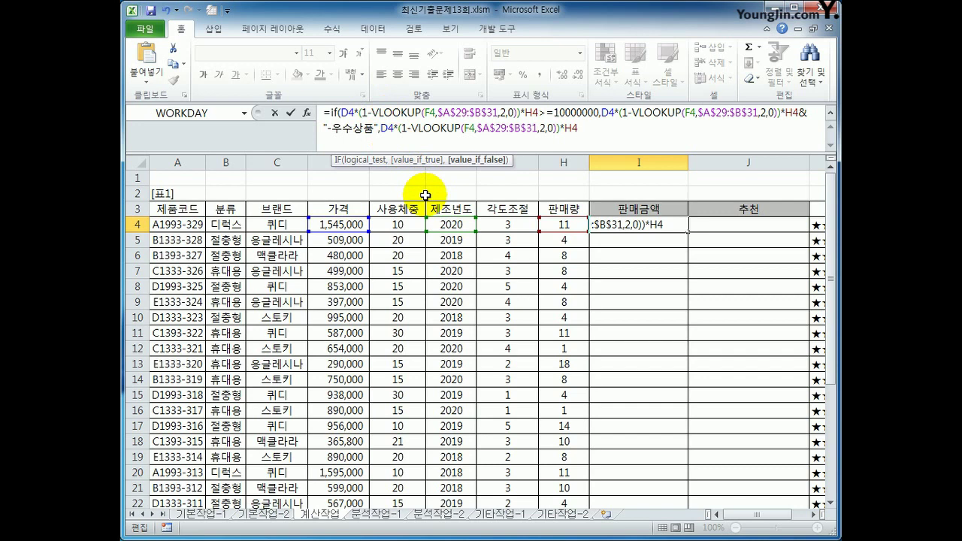
pyautogui.write(')')
pyautogui.press('Return')
pyautogui.press('Up')
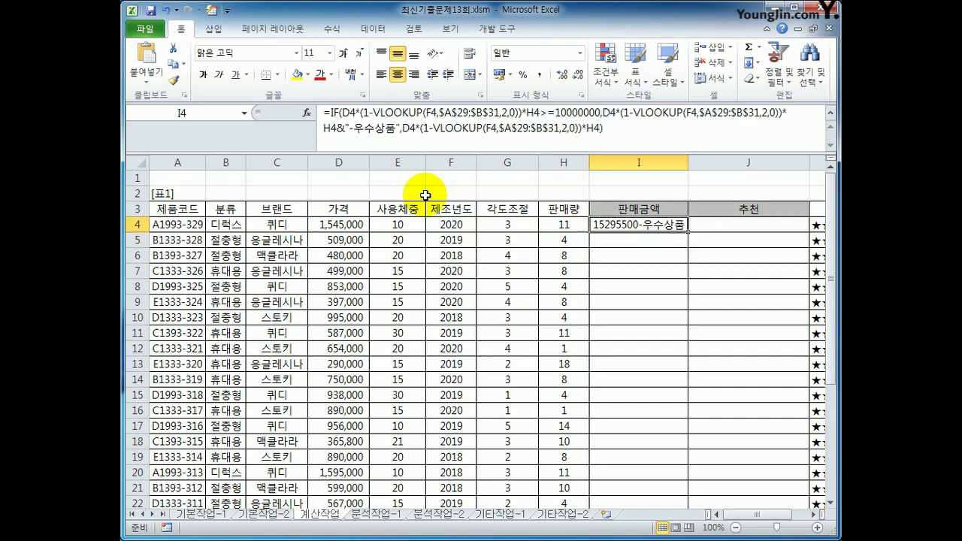
# Fill the I4 formula down the rest of the 판매금액 column and check the filled rows
pyautogui.doubleClick(687, 233)
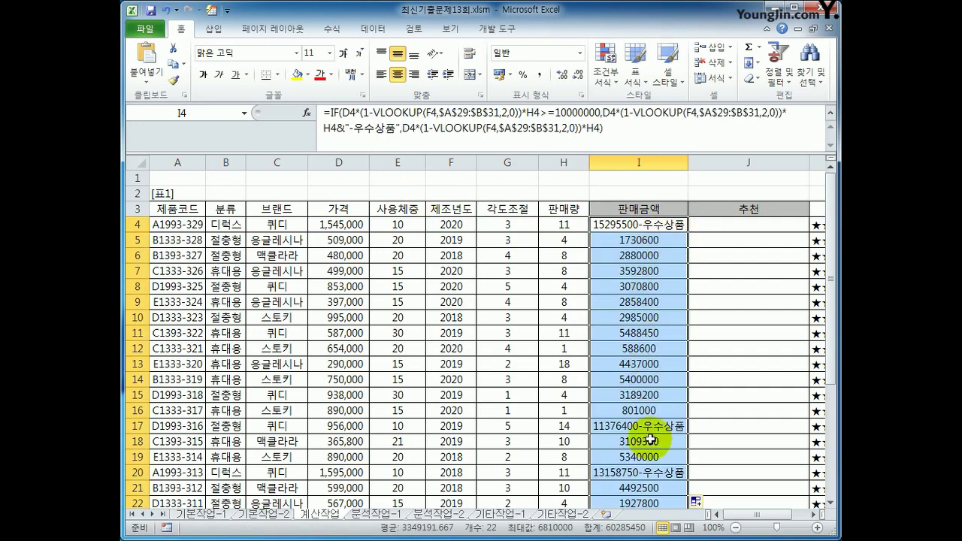
pyautogui.scroll(-2, 650, 439)
pyautogui.scroll(2, 647, 435)
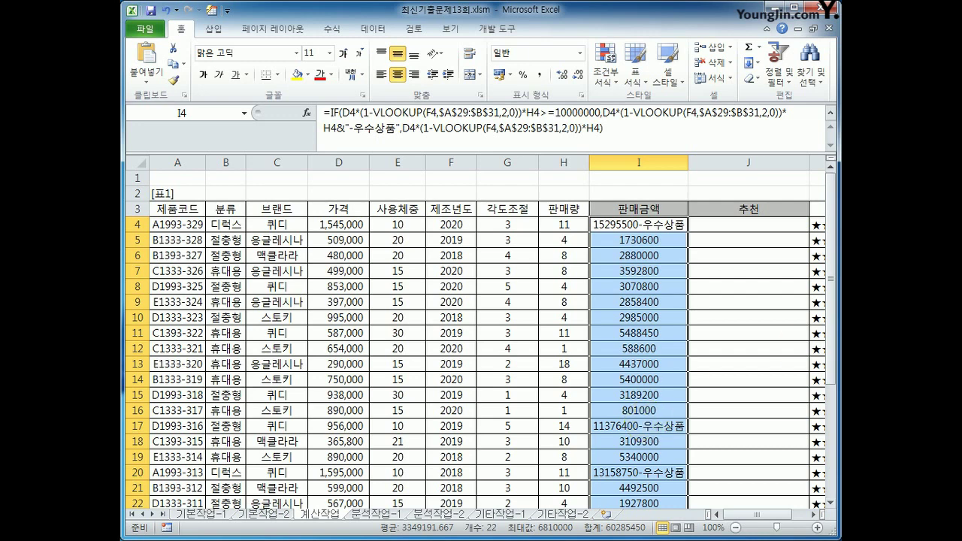
# Collapse the expanded formula bar to a single line and select the first 추천 cell, J4
pyautogui.click(829, 114)
pyautogui.click(745, 194)
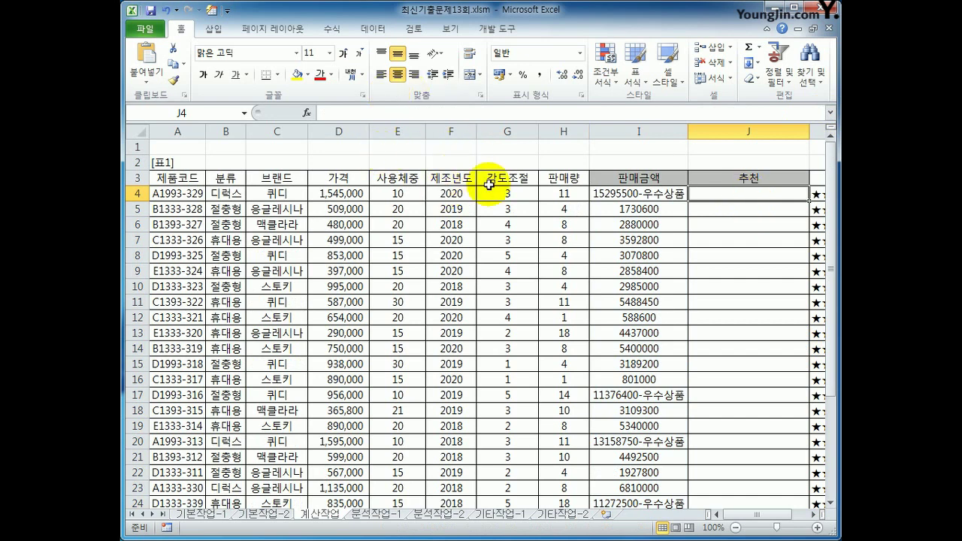
# Examine the 분류, 제품코드 and 가격 columns of 표1 against the 분류 entries and empty 제품코드 cells E29:E31 of 표3
pyautogui.click(220, 181)
pyautogui.click(174, 180)
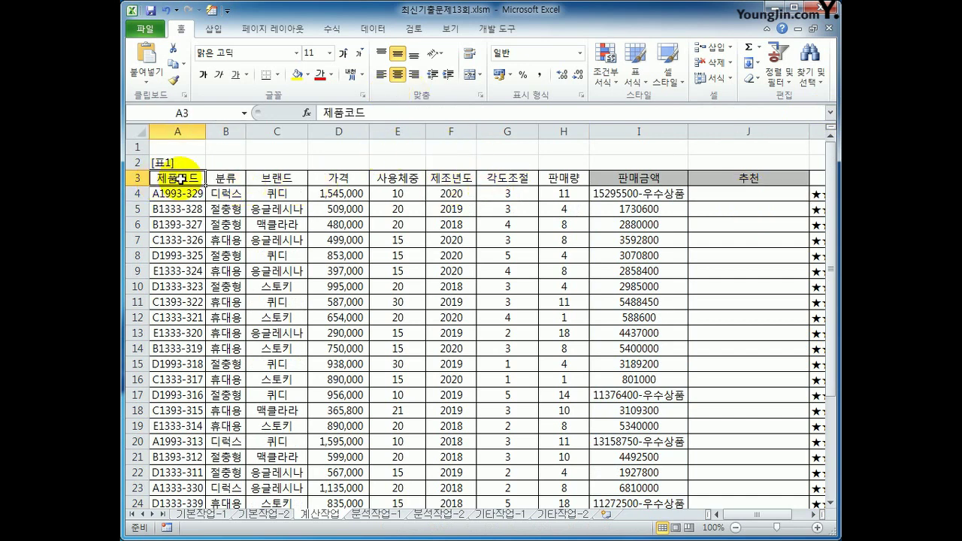
pyautogui.click(335, 178)
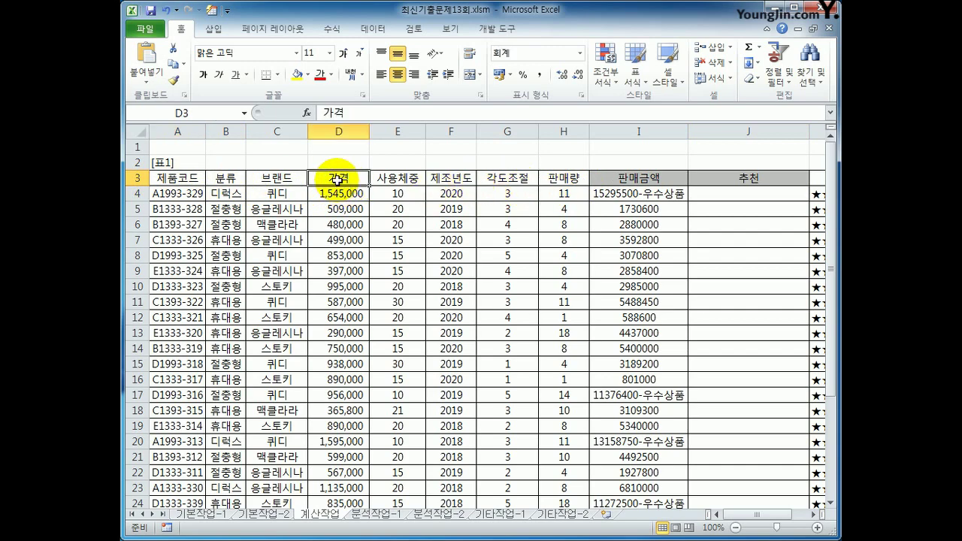
pyautogui.scroll(-3, 661, 278)
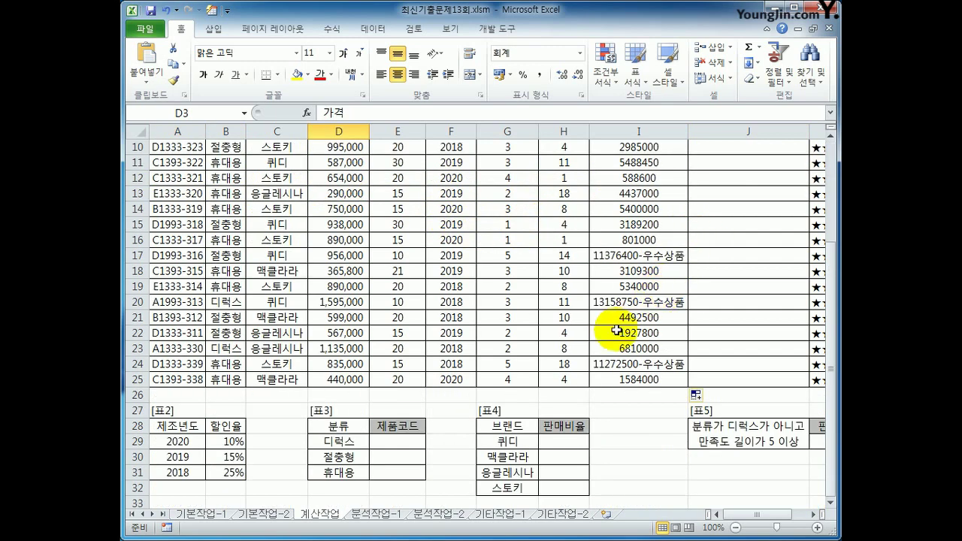
pyautogui.moveTo(397, 441); pyautogui.dragTo(399, 475)
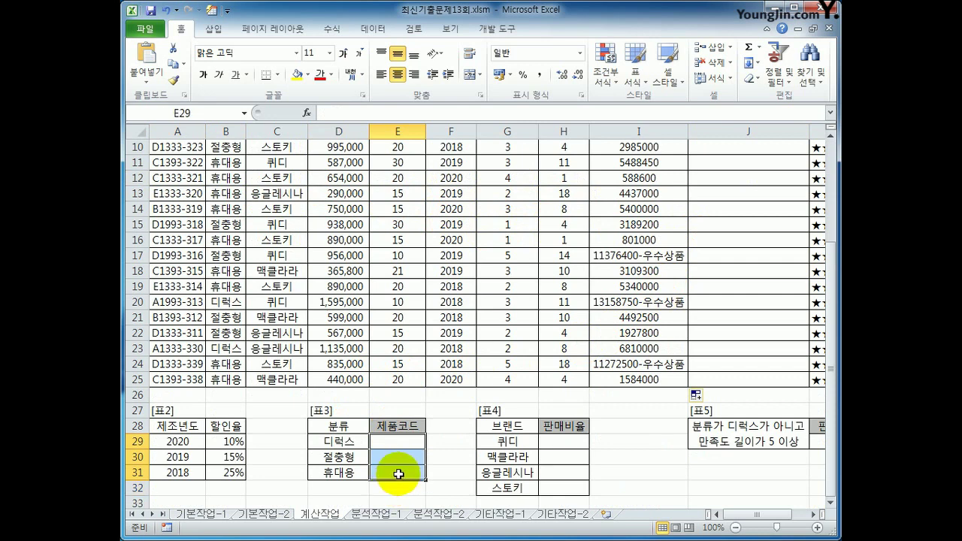
pyautogui.scroll(-1, 401, 471)
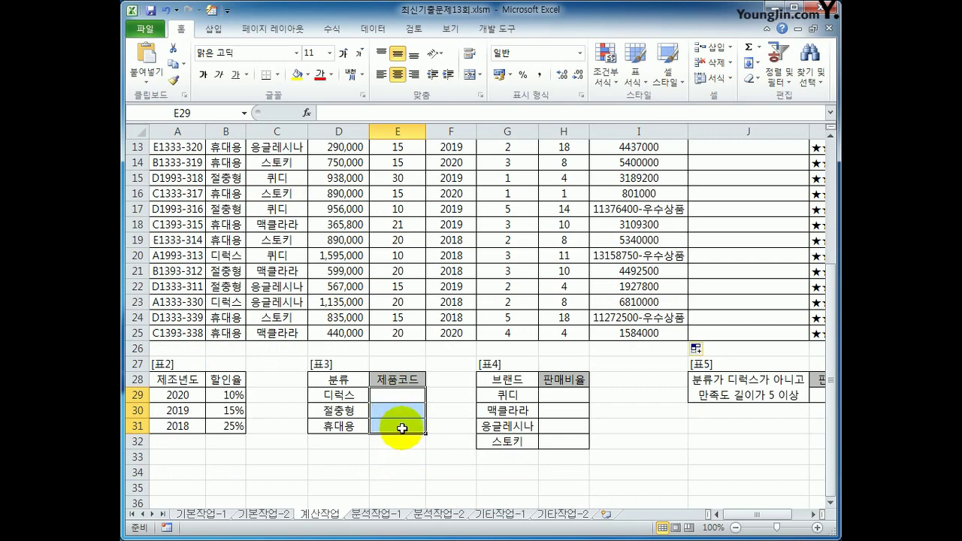
pyautogui.scroll(4, 401, 428)
pyautogui.moveTo(179, 193); pyautogui.dragTo(197, 473)
pyautogui.scroll(-3, 287, 489)
pyautogui.moveTo(404, 396); pyautogui.dragTo(397, 419)
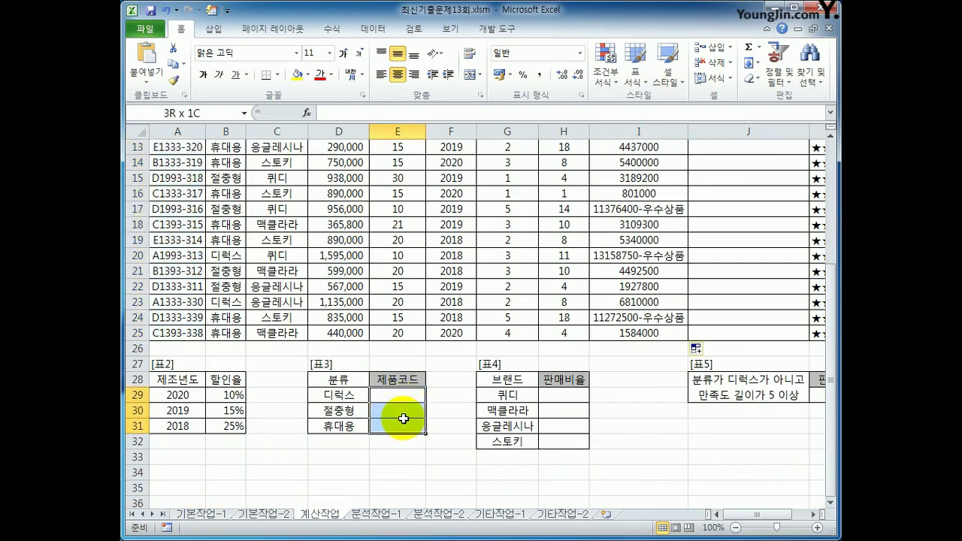
pyautogui.click(342, 393)
pyautogui.click(353, 407)
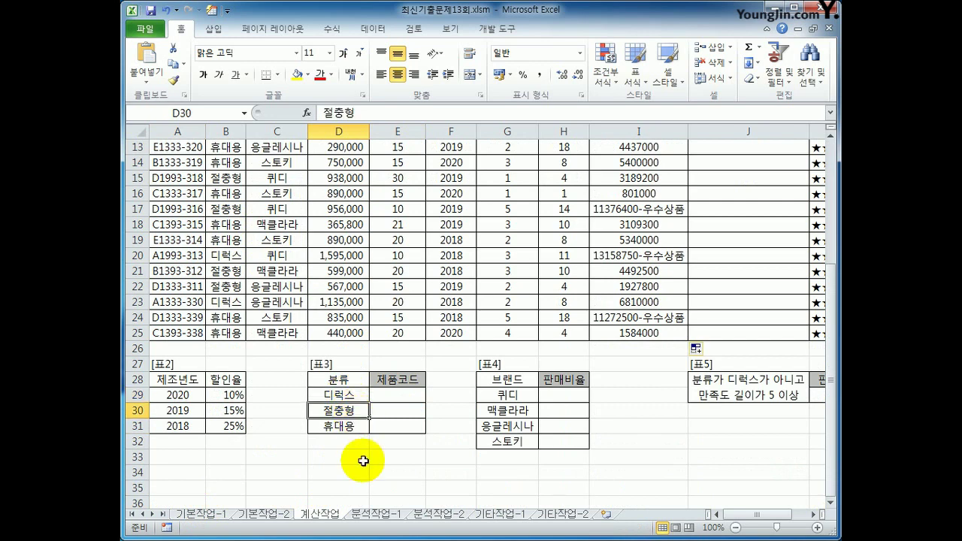
# Start an INDEX formula in cell E29 of [표3] with the absolute product code range $A$4:$A$25 as its array
pyautogui.click(353, 426)
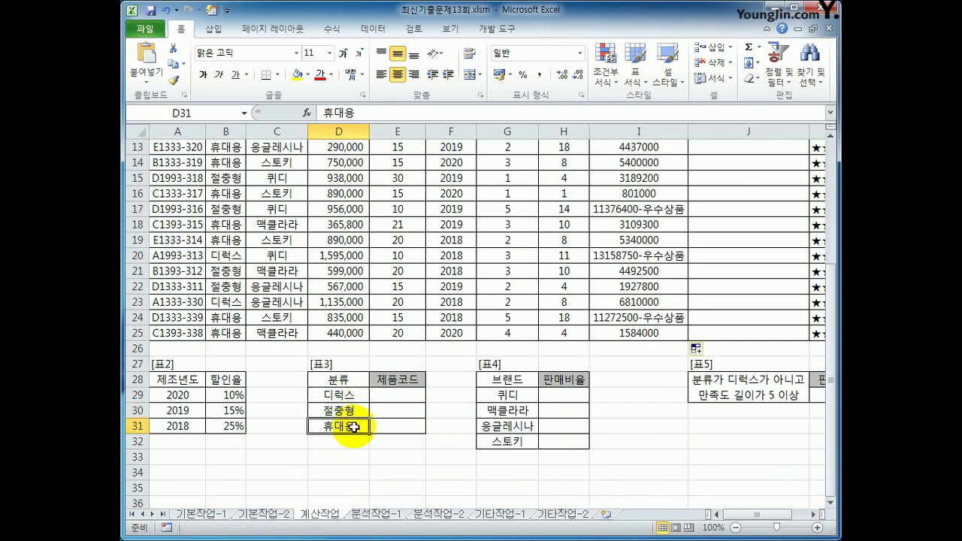
pyautogui.click(392, 395)
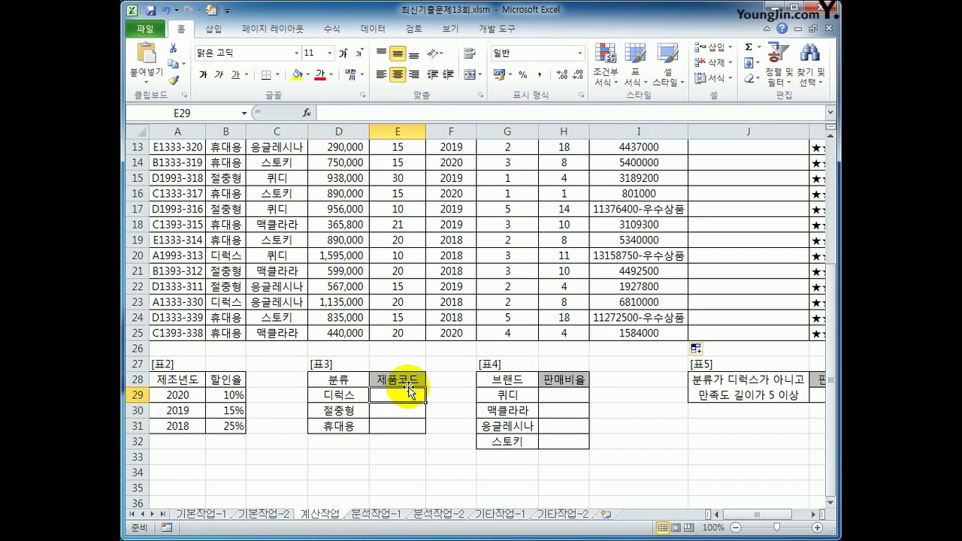
pyautogui.write('=')
pyautogui.write('in')
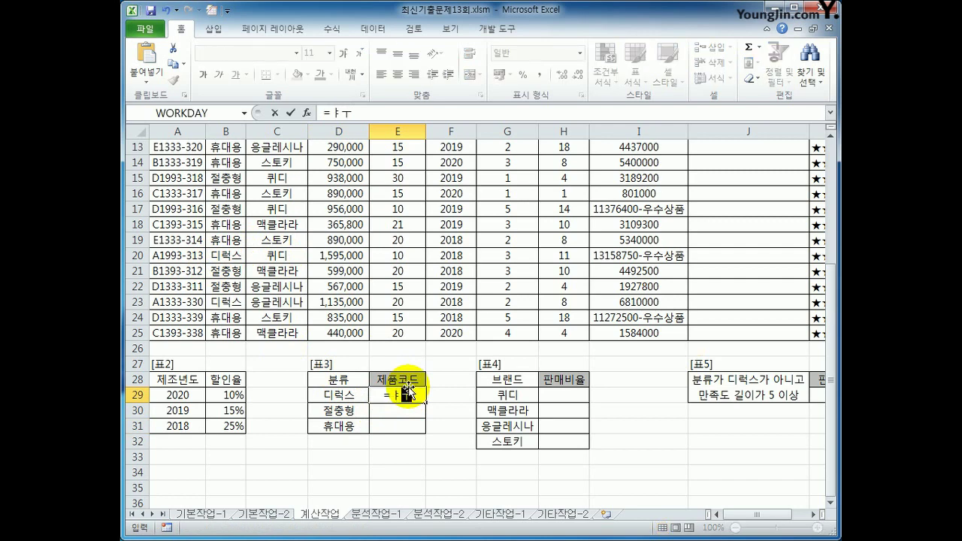
pyautogui.write('d')
pyautogui.press('Tab')
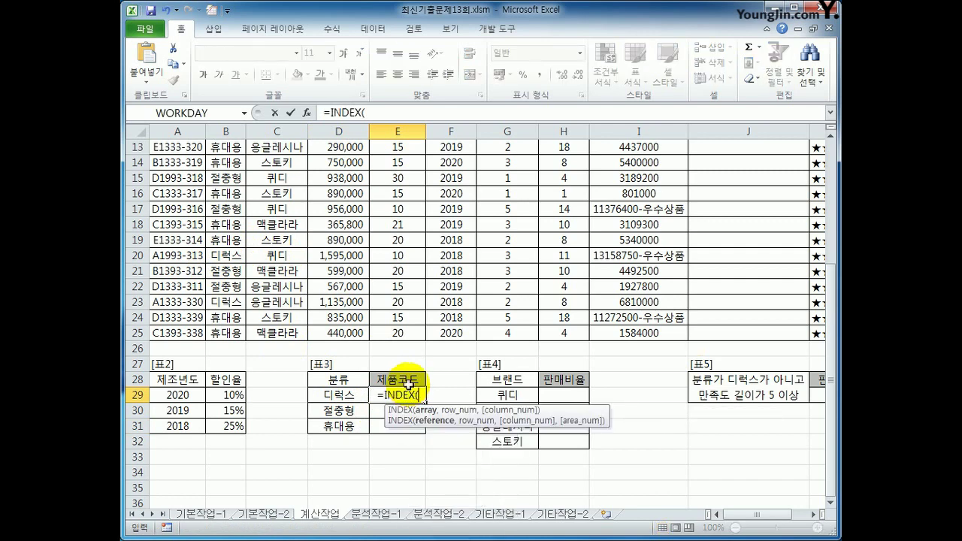
pyautogui.scroll(4, 408, 393)
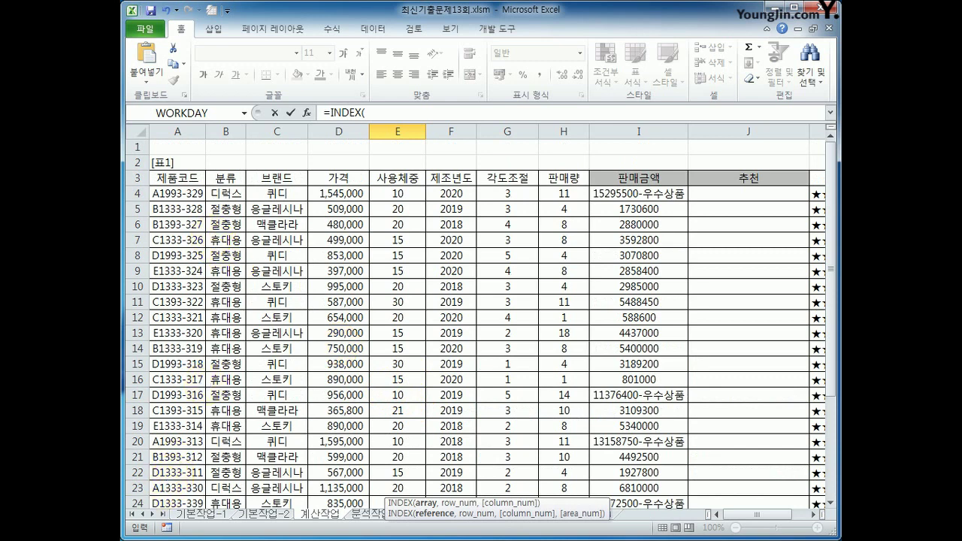
pyautogui.moveTo(176, 194); pyautogui.dragTo(186, 472)
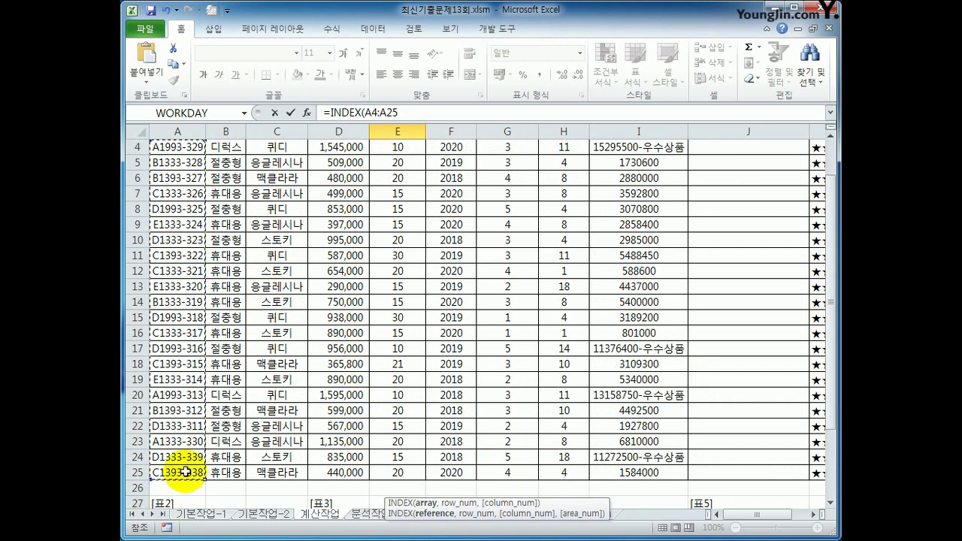
pyautogui.press('F4')
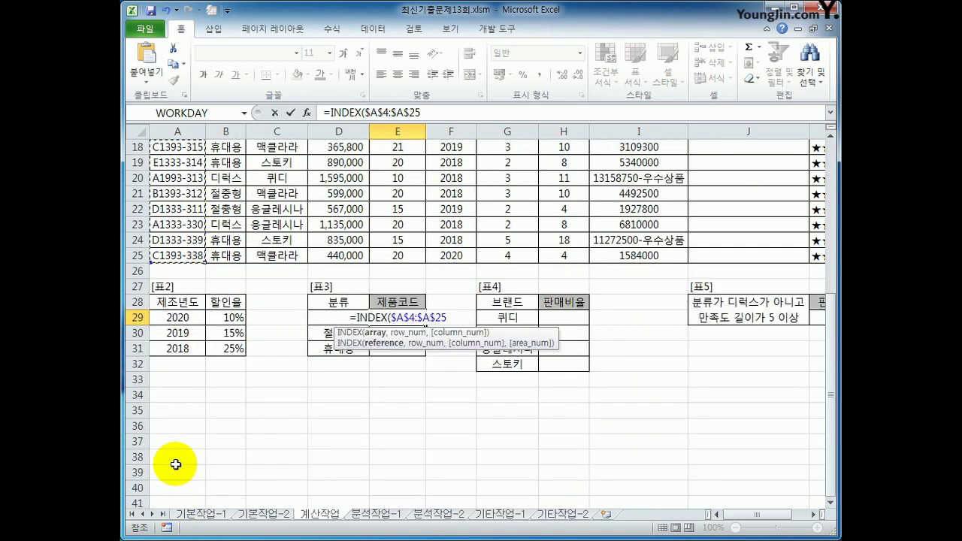
pyautogui.write(',')
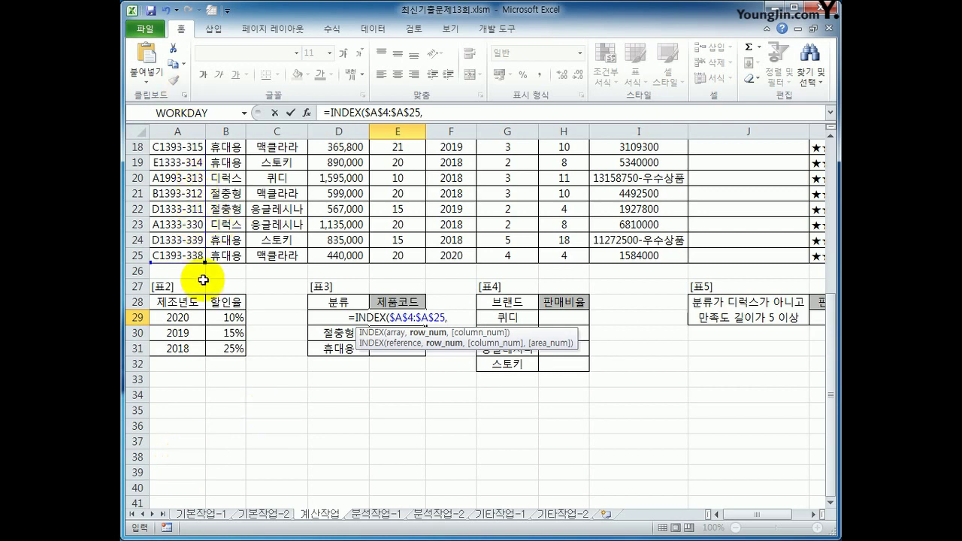
# Nest MATCH and MAX as the row argument, beginning the MAX product with the absolute price range ($D$4:$D$25)*
pyautogui.write('ma')
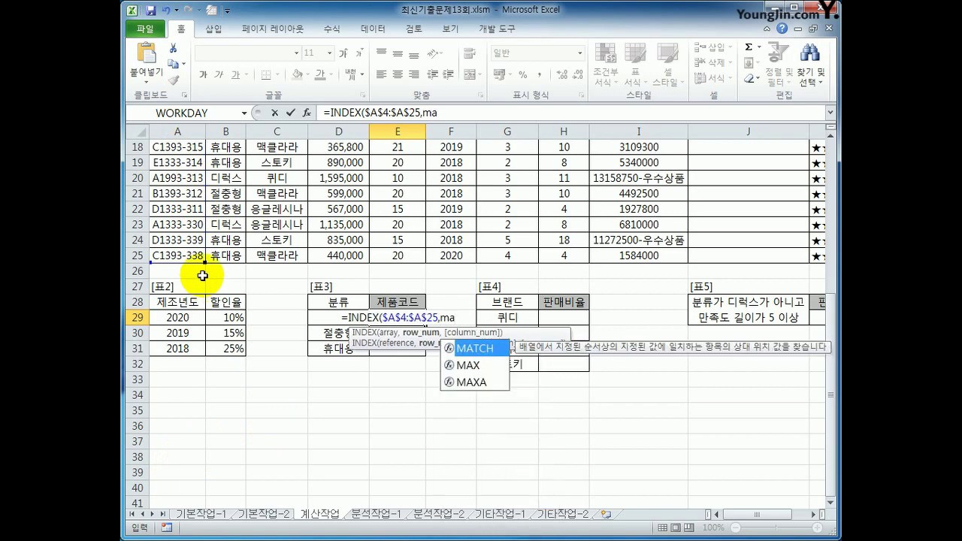
pyautogui.press('Tab')
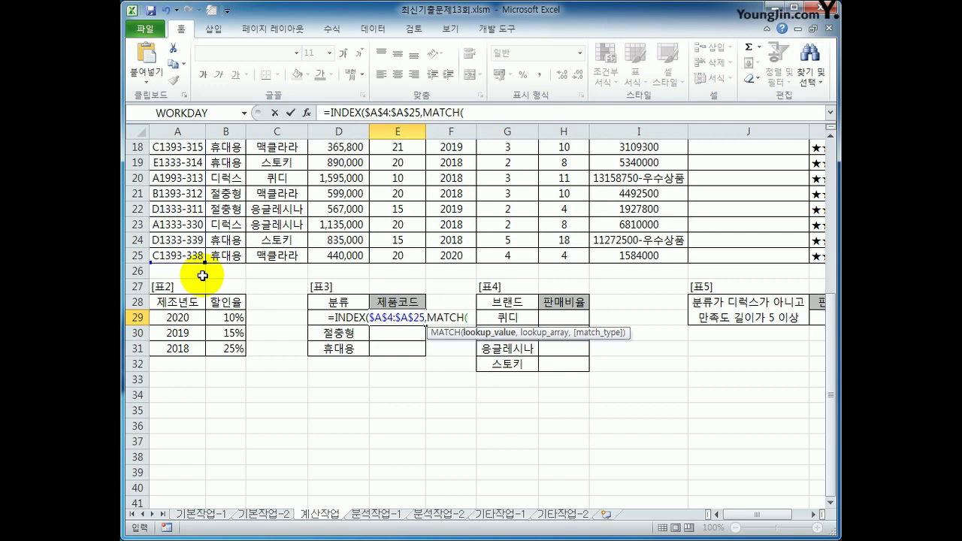
pyautogui.write('max((')
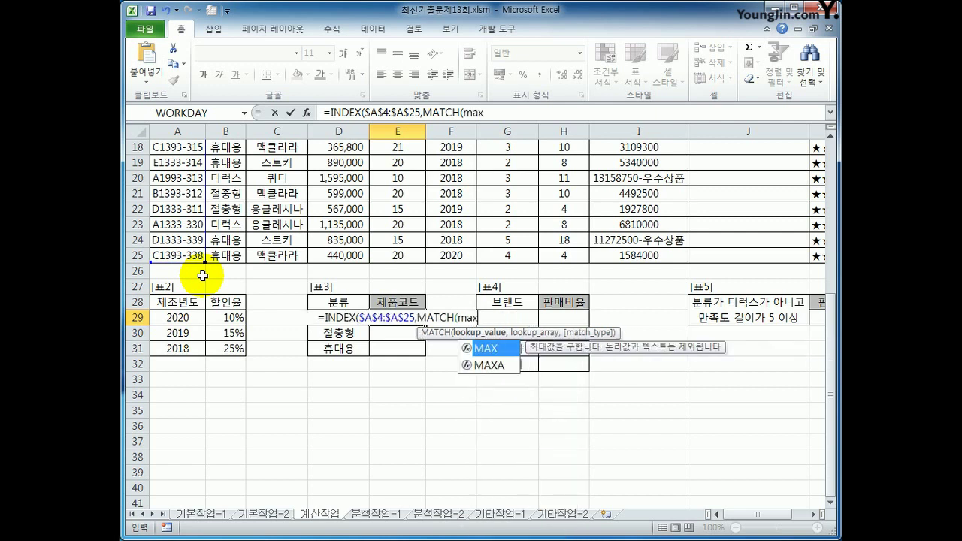
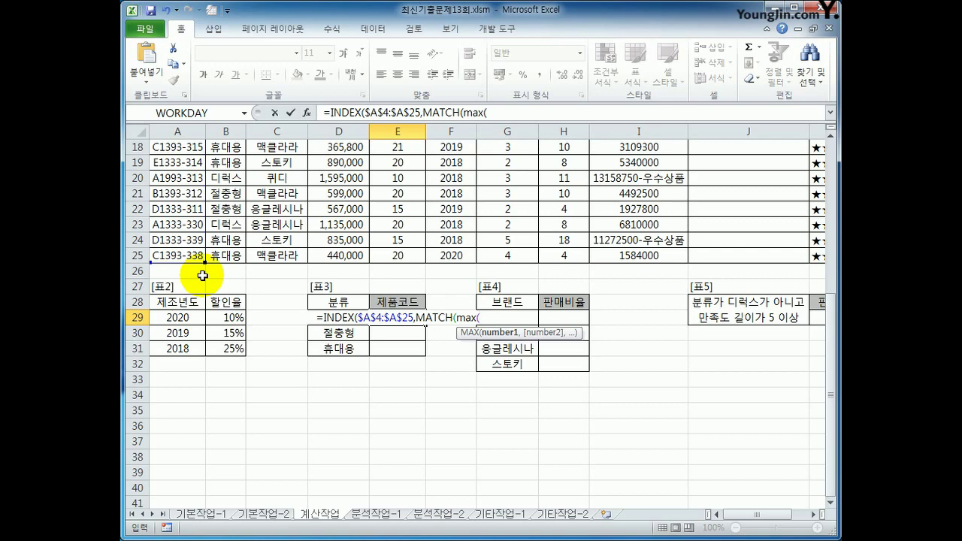
pyautogui.write('(')
pyautogui.scroll(6, 279, 365)
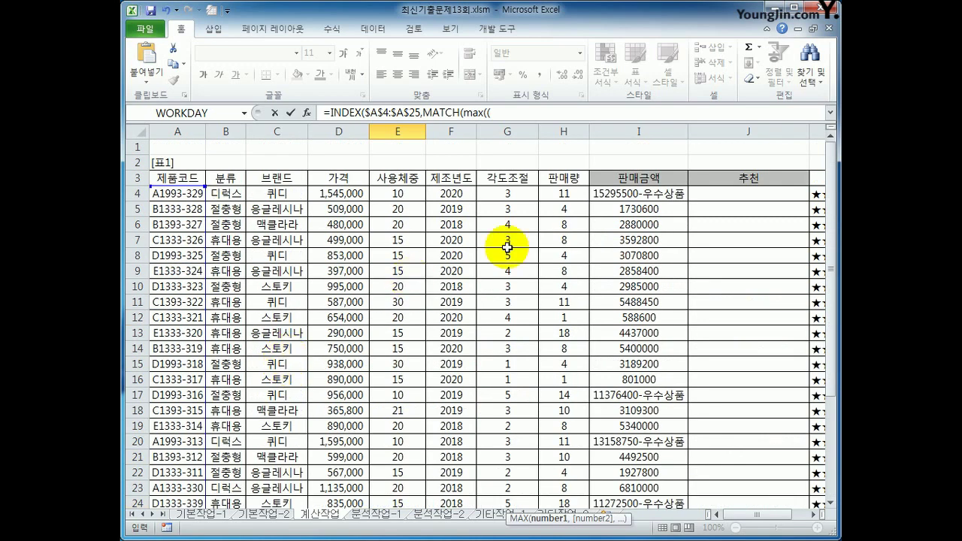
pyautogui.moveTo(350, 192); pyautogui.dragTo(341, 472)
pyautogui.moveTo(340, 472); pyautogui.dragTo(340, 472)
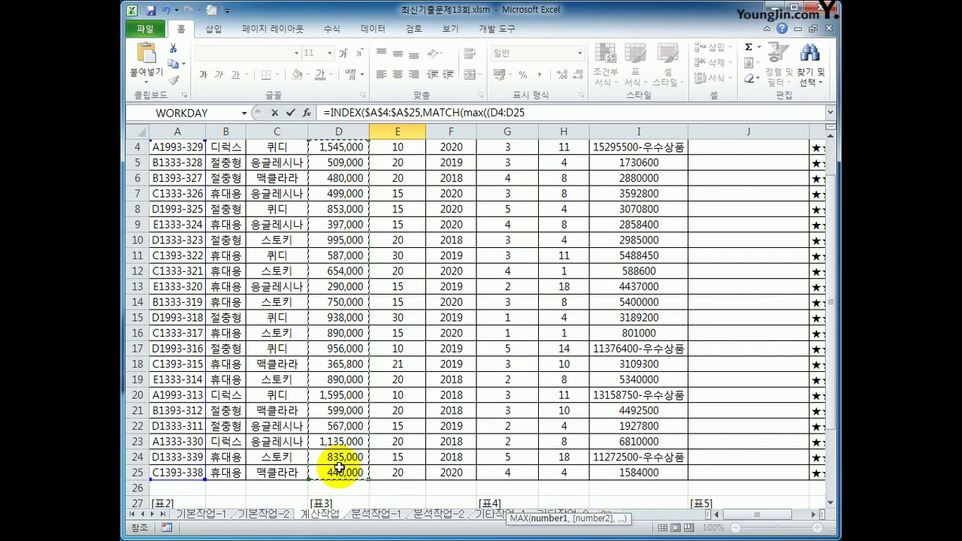
pyautogui.press('F4')
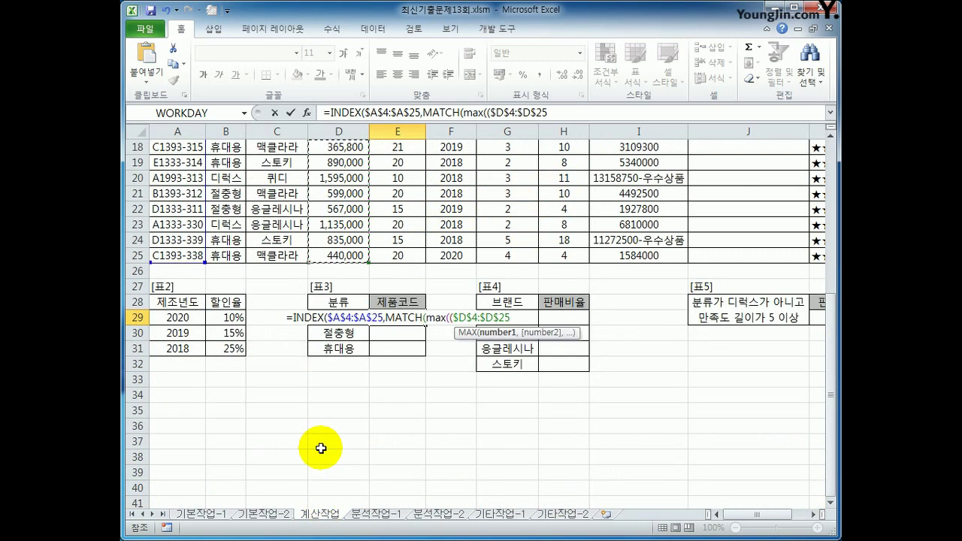
pyautogui.write(')*')
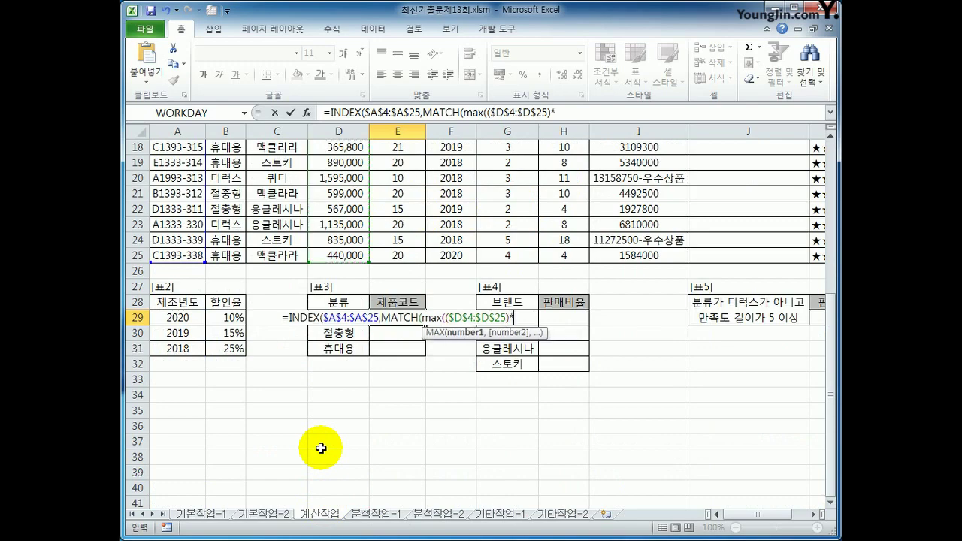
# Complete the MAX argument with the category condition ($B$4:$B$25=D29) and continue to MATCH's lookup array
pyautogui.write('(')
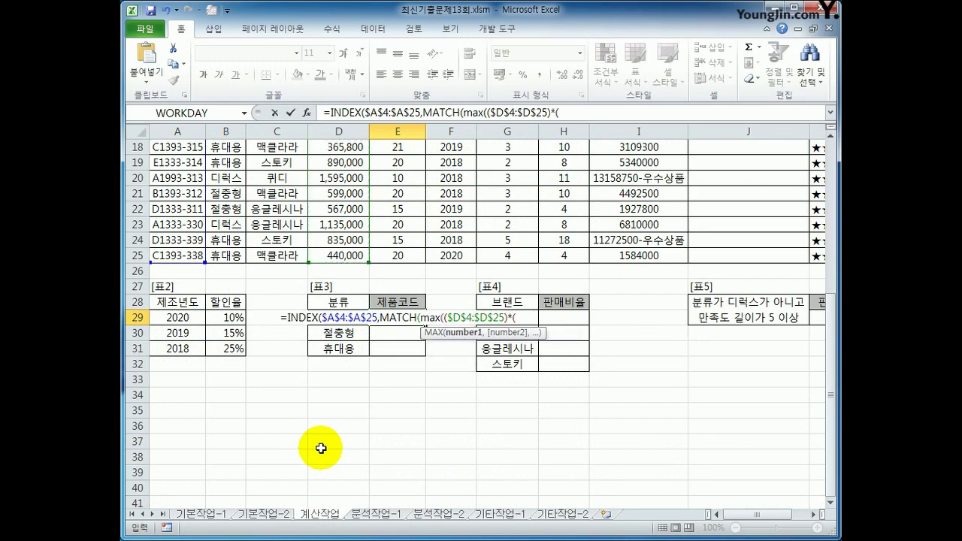
pyautogui.scroll(6, 320, 445)
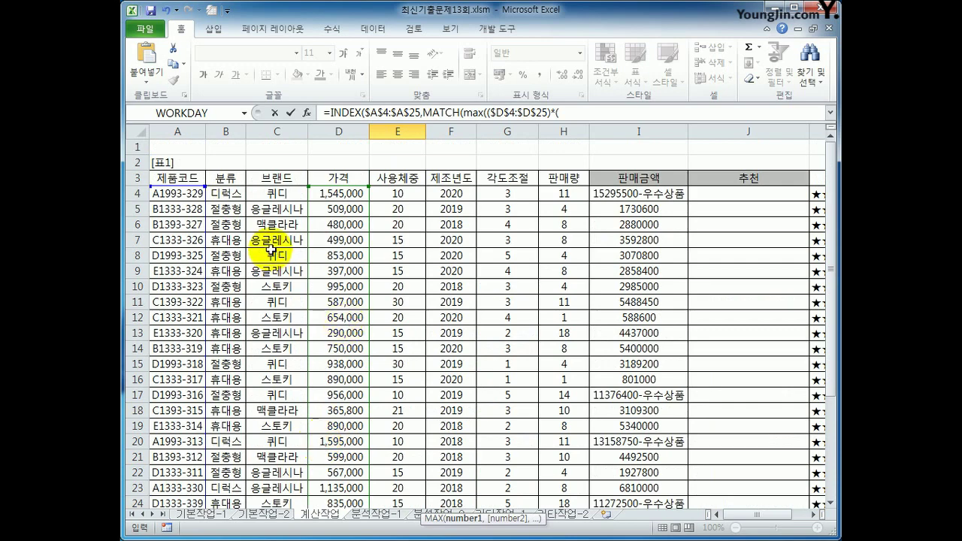
pyautogui.moveTo(226, 194); pyautogui.dragTo(242, 475)
pyautogui.press('F4')
pyautogui.scroll(-5, 243, 468)
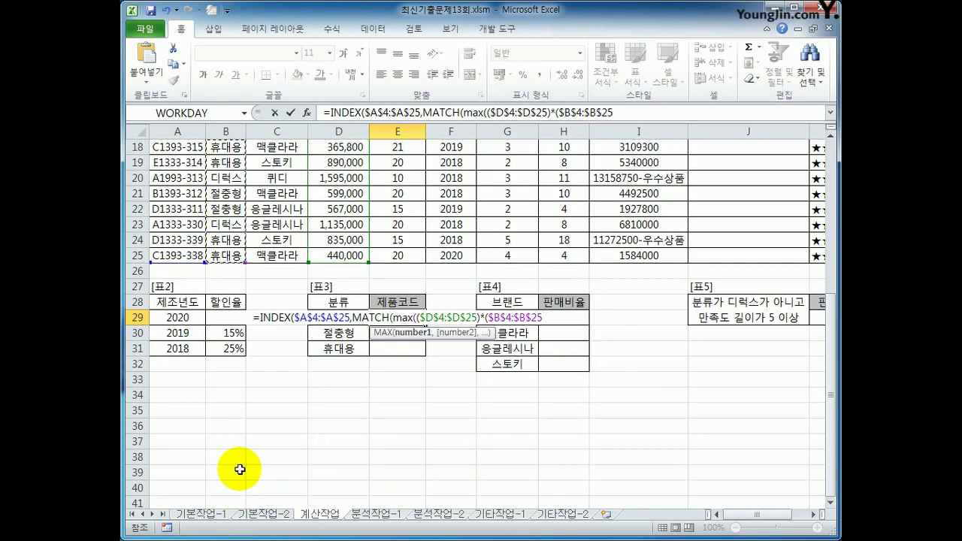
pyautogui.write('=')
pyautogui.press('Left')
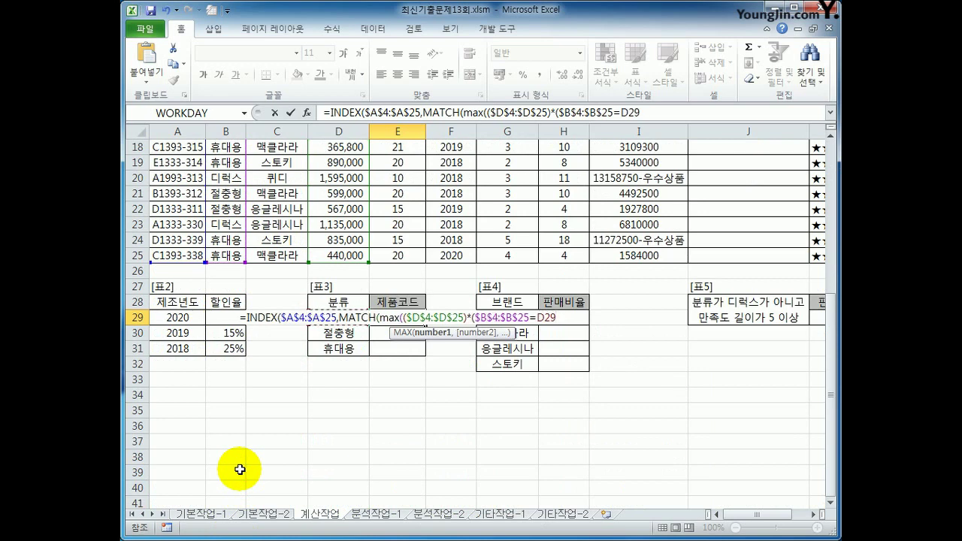
pyautogui.write(')),')
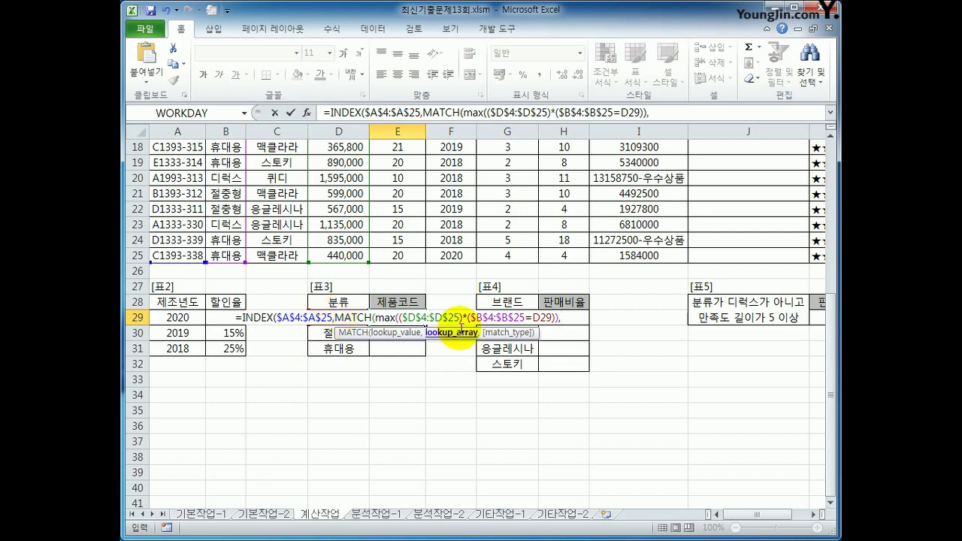
# Copy the expression ($D$4:$D$25)*($B$4:$B$25=D29) from inside MAX into MATCH's lookup array argument
pyautogui.moveTo(376, 317); pyautogui.dragTo(556, 319)
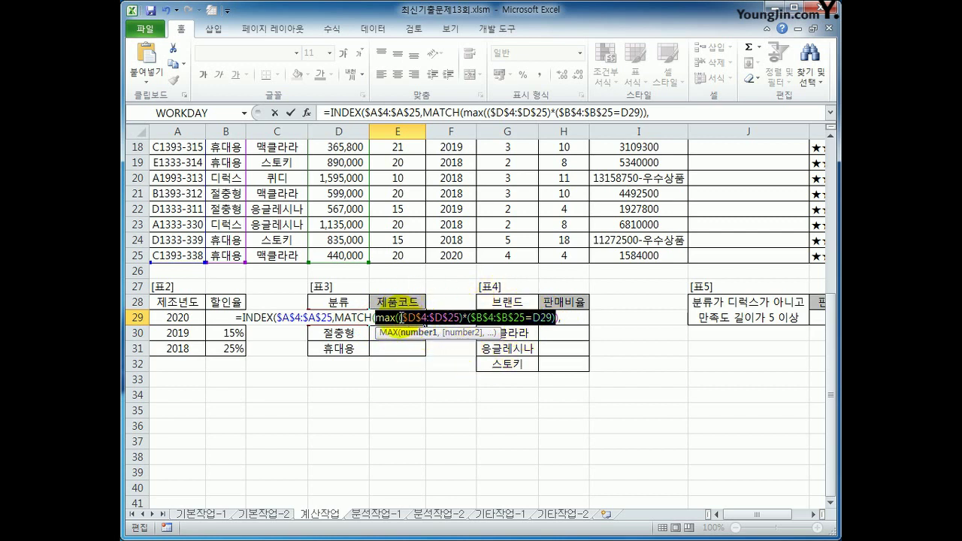
pyautogui.moveTo(399, 317); pyautogui.dragTo(559, 318)
pyautogui.hotkey('ctrl', 'c')
pyautogui.press('End')
pyautogui.hotkey('ctrl', 'v')
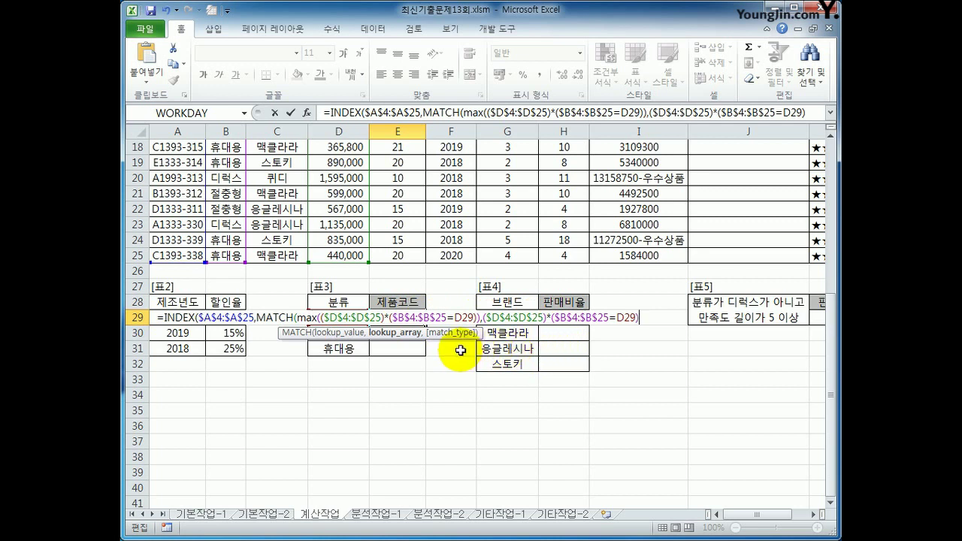
# Set the match type to 0, close and enter the formula as an array formula, and fill it down to E31
pyautogui.write(',0')
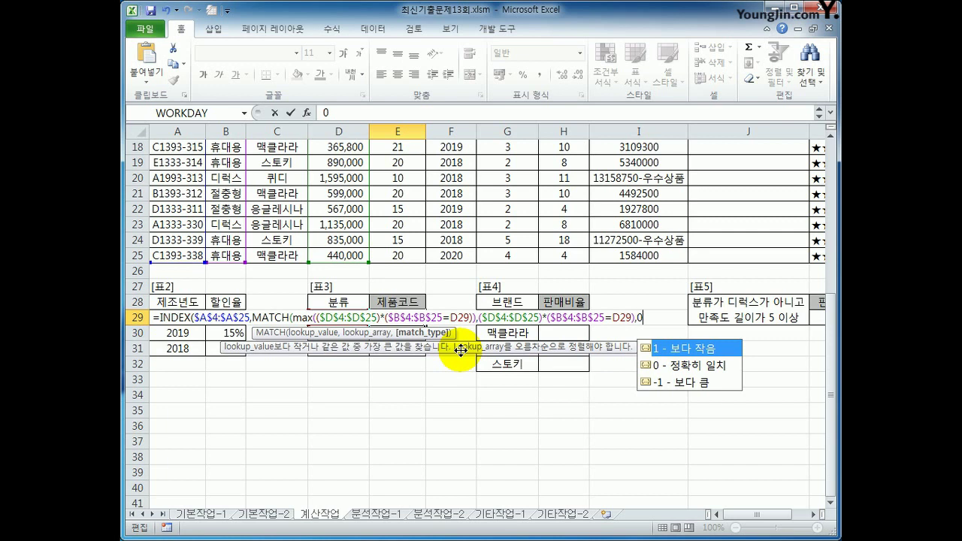
pyautogui.write(')')
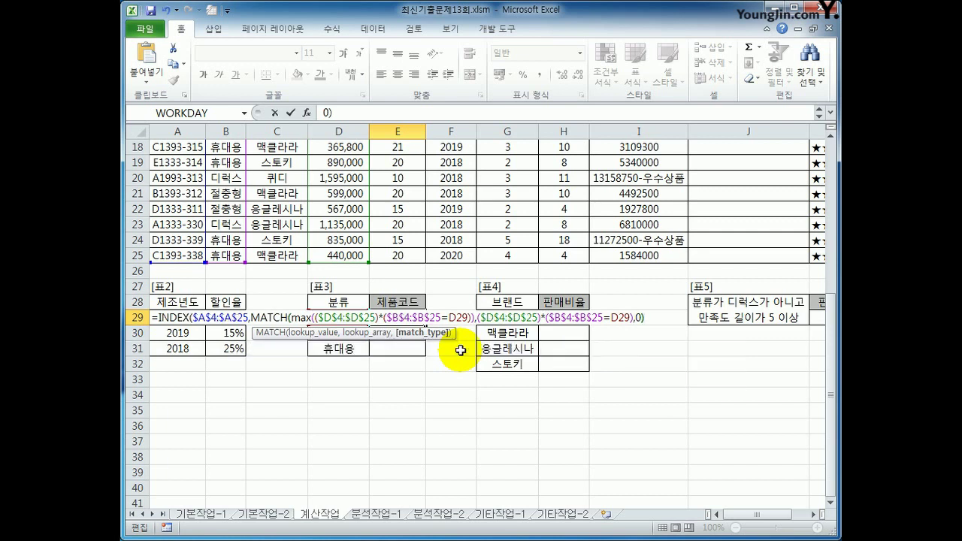
pyautogui.write('),0)')
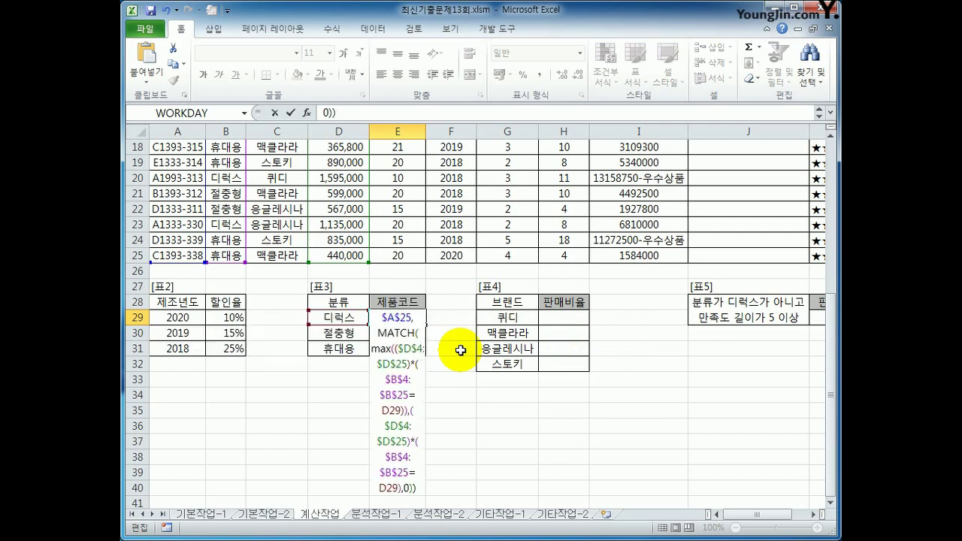
pyautogui.hotkey('ctrl', 'shift', 'Return')
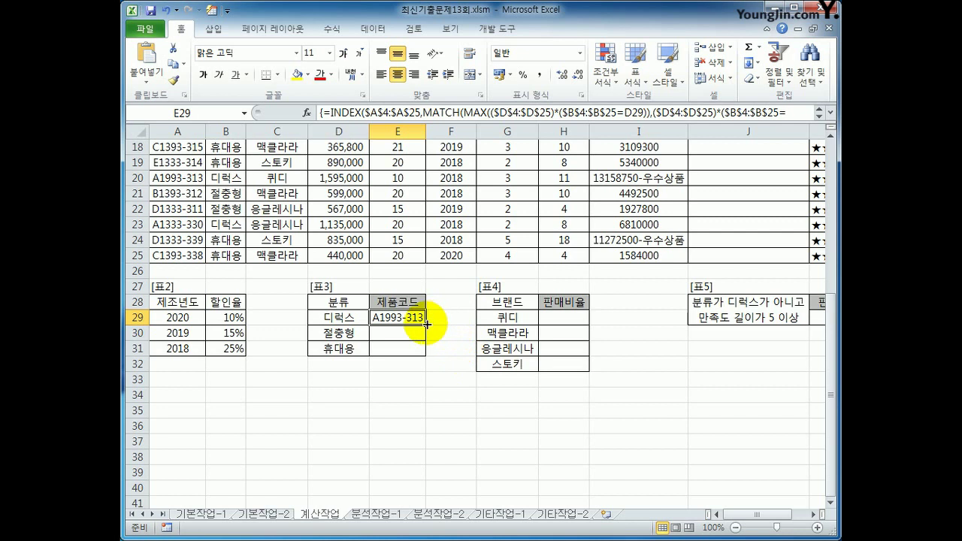
pyautogui.moveTo(425, 324); pyautogui.dragTo(422, 350)
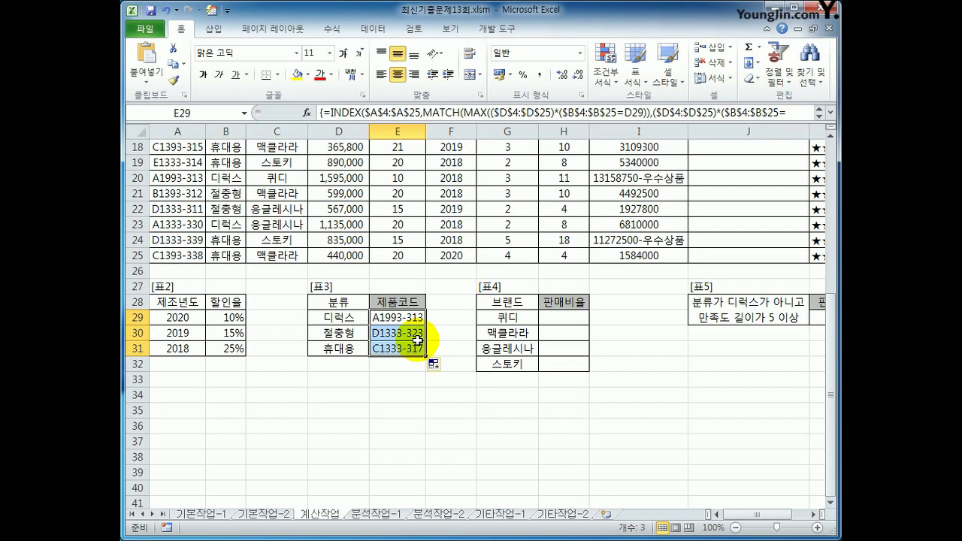
# Begin a SUMIF formula in H29 of [표4] with the absolute brand range $C$4:$C$25 as its range argument
pyautogui.click(557, 322)
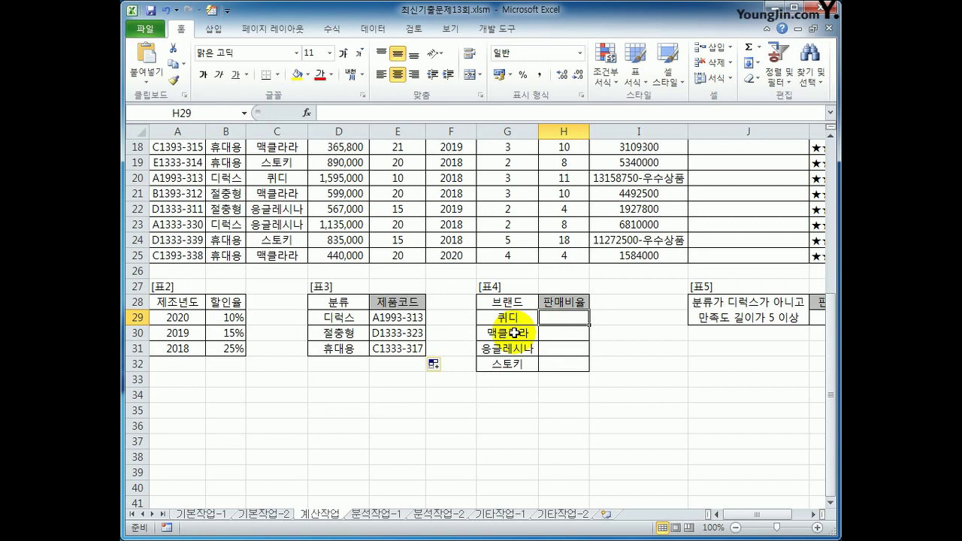
pyautogui.write('=')
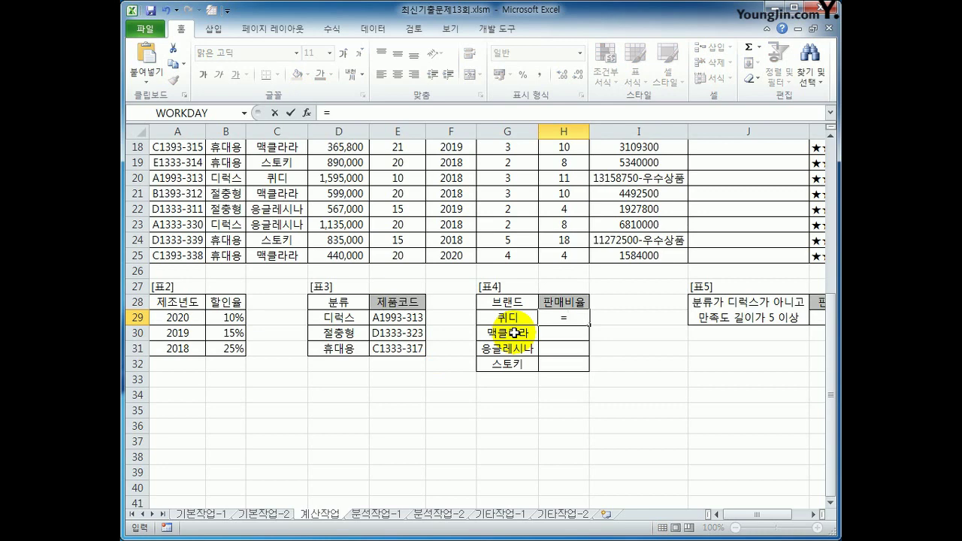
pyautogui.write('sumif(')
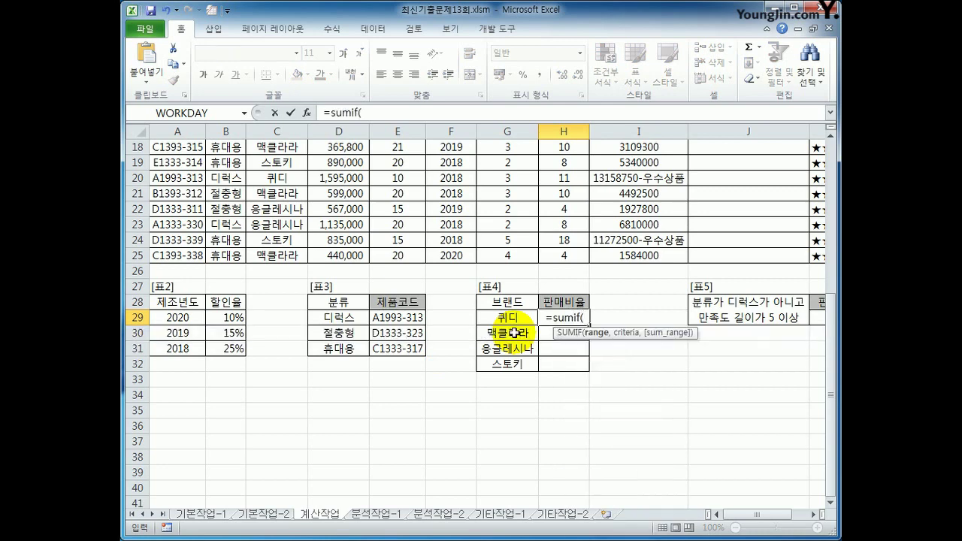
pyautogui.scroll(6, 514, 333)
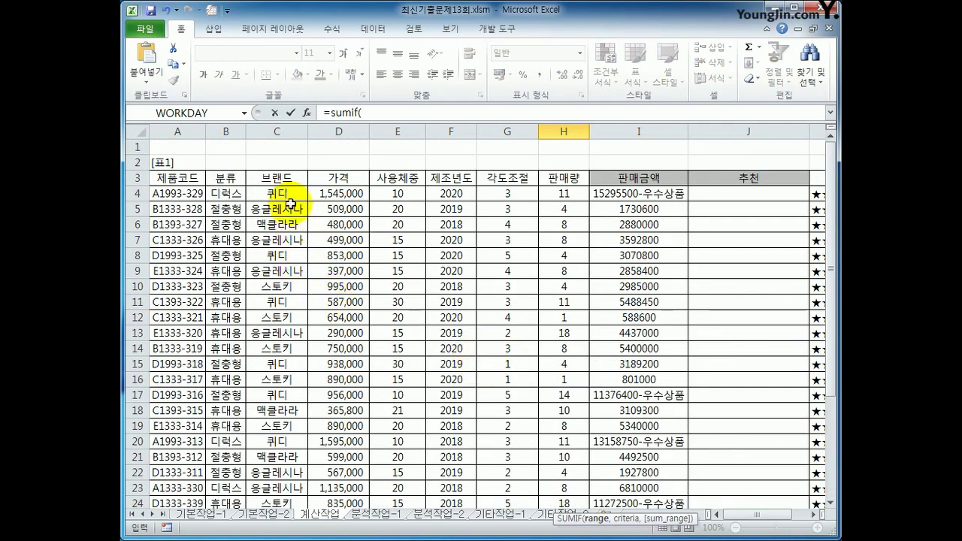
pyautogui.moveTo(290, 197); pyautogui.dragTo(294, 469)
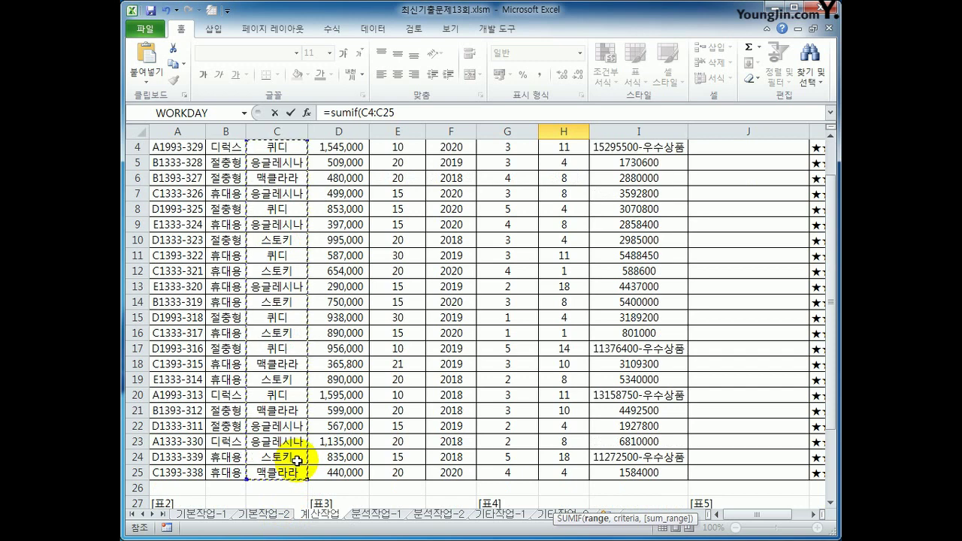
pyautogui.press('F4')
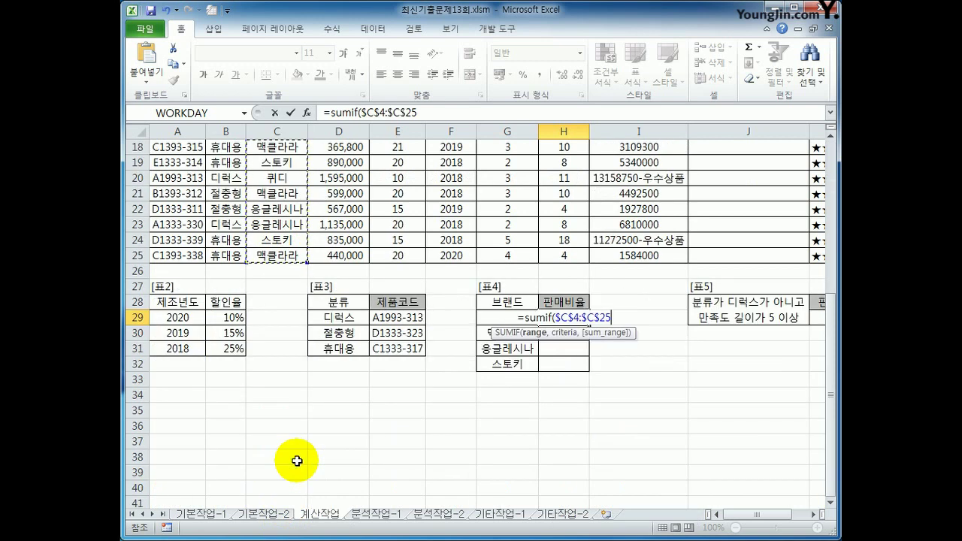
pyautogui.write(',')
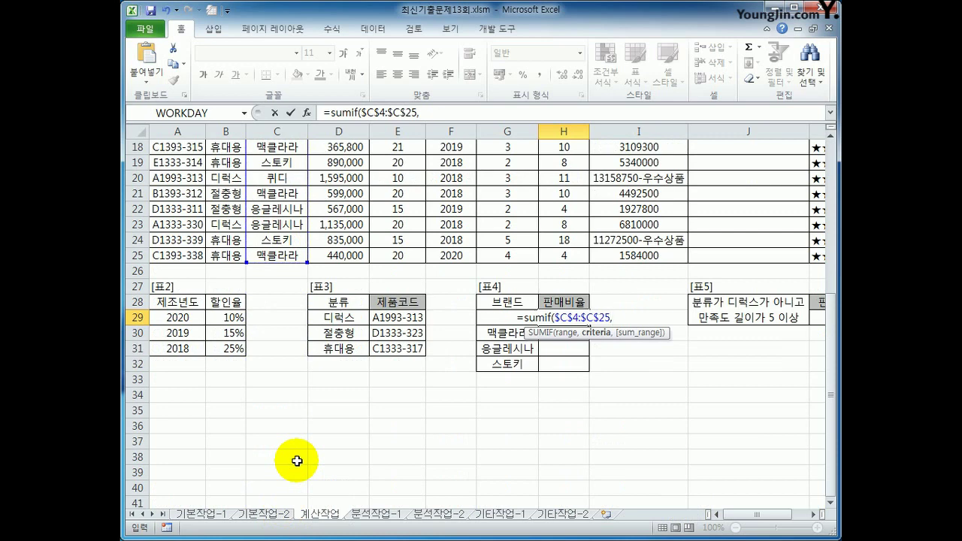
# Add G29 as the SUMIF criterion and the absolute sales quantity range $H$4:$H$25 as the sum range
pyautogui.press('Left')
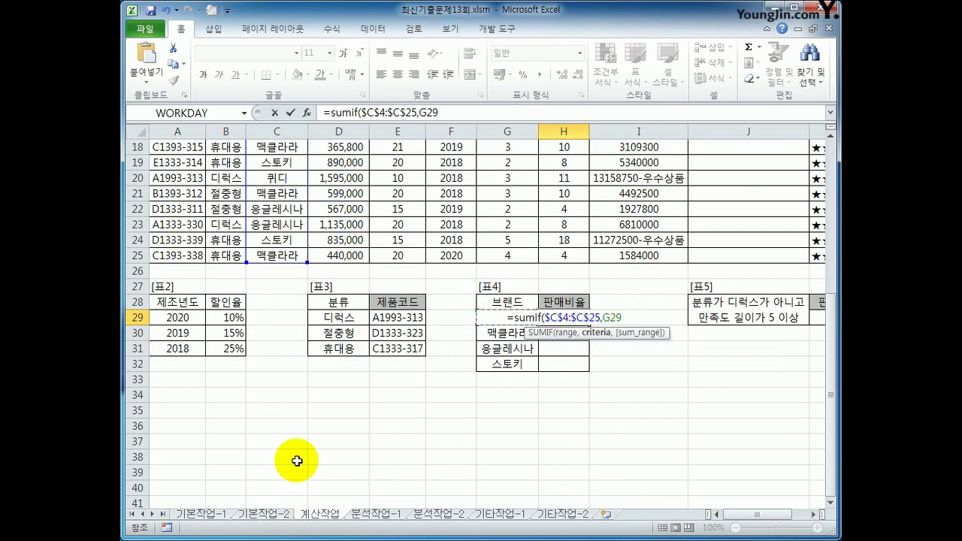
pyautogui.write(',')
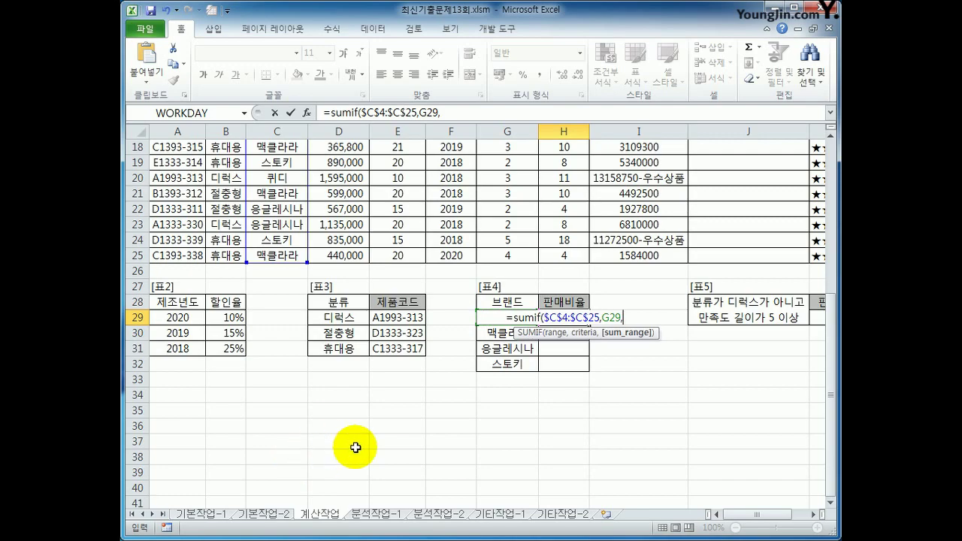
pyautogui.scroll(6, 353, 443)
pyautogui.moveTo(561, 191); pyautogui.dragTo(537, 460)
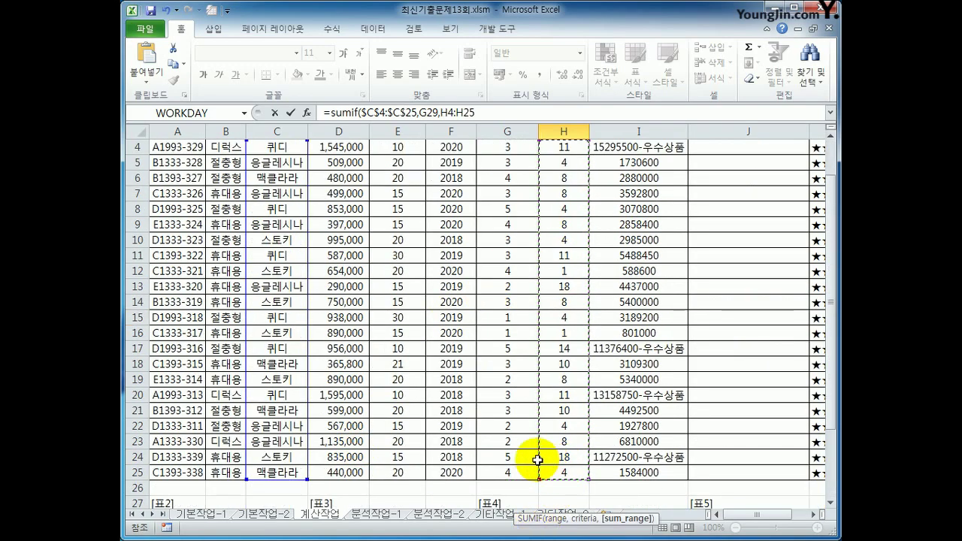
pyautogui.press('F4')
pyautogui.scroll(-5, 537, 460)
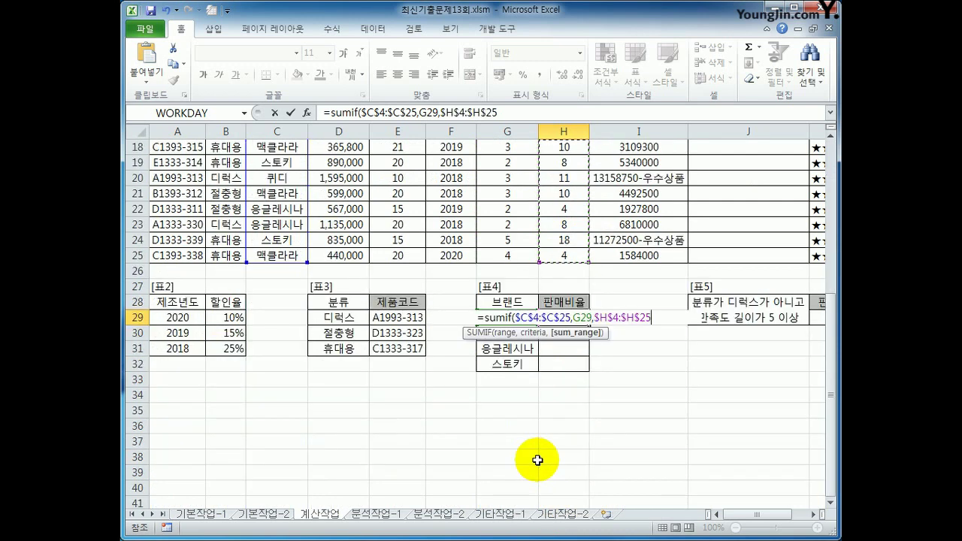
# Divide the SUMIF by SUM($H$4:$H$25) and enter the formula in H29
pyautogui.write(')/sum')
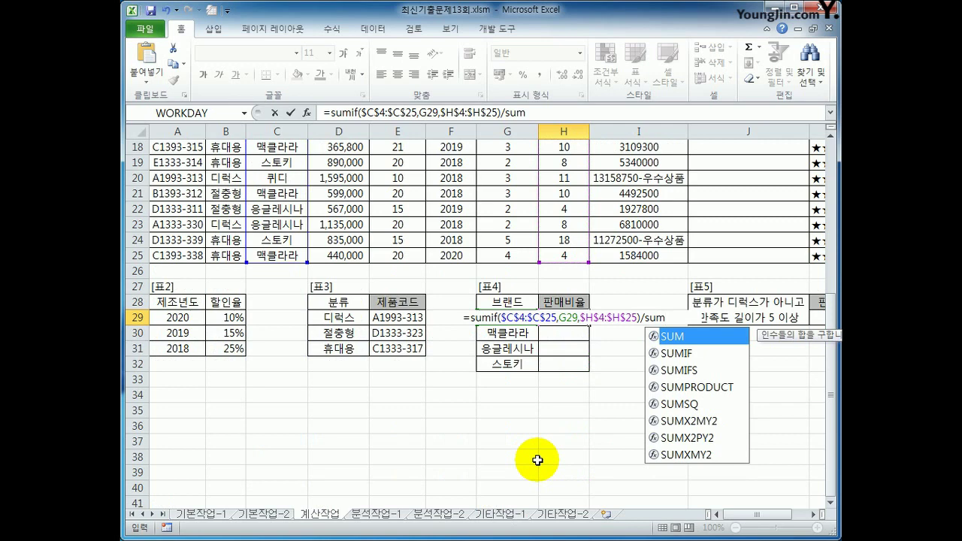
pyautogui.write('(')
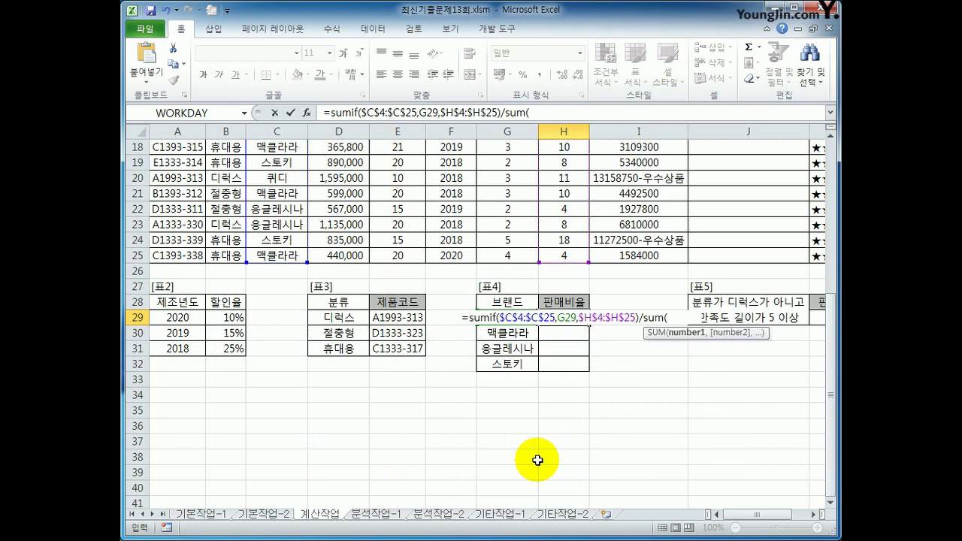
pyautogui.scroll(6, 530, 426)
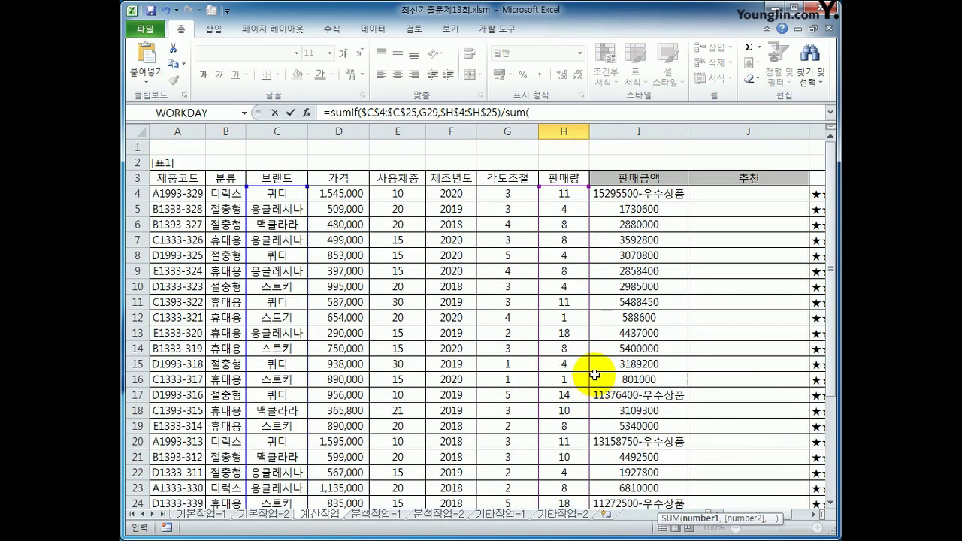
pyautogui.moveTo(564, 194); pyautogui.dragTo(575, 471)
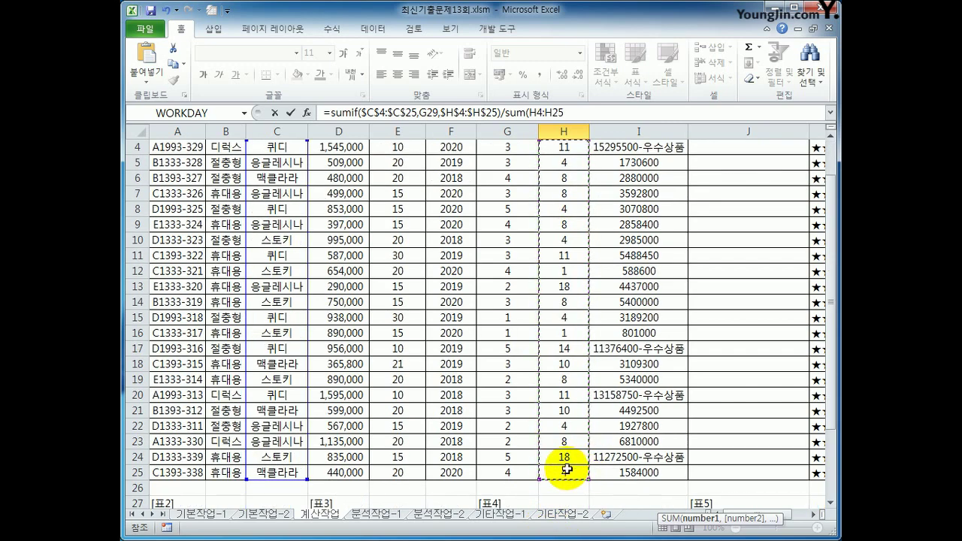
pyautogui.press('F4')
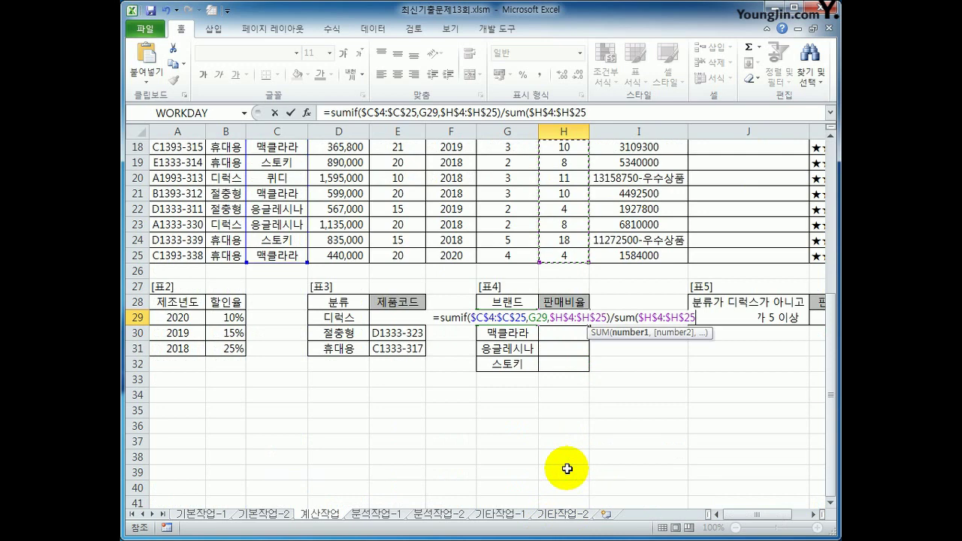
pyautogui.write(')')
pyautogui.press('Return')
pyautogui.press('Up')
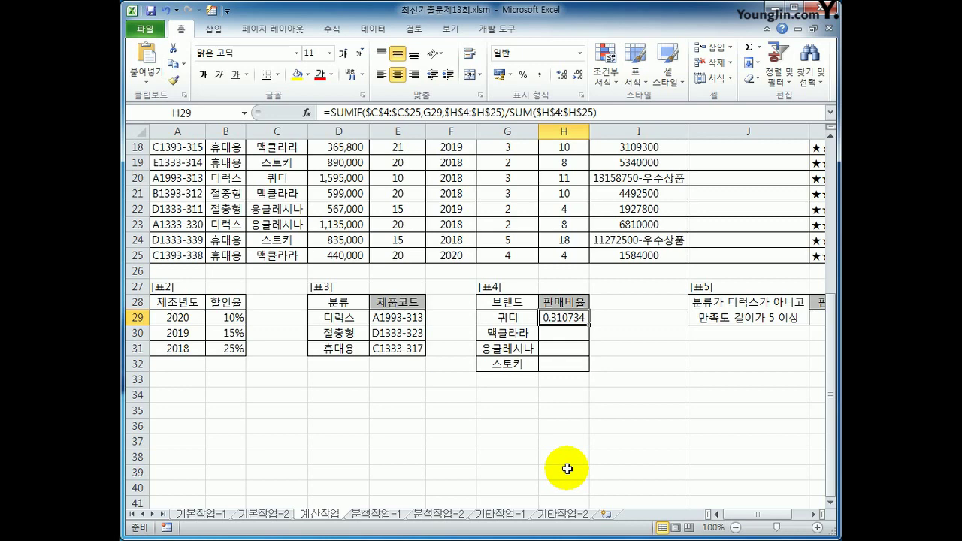
# Wrap the H29 formula in TEXT with the format "0.0%" and fill it down to H32
pyautogui.click(328, 113)
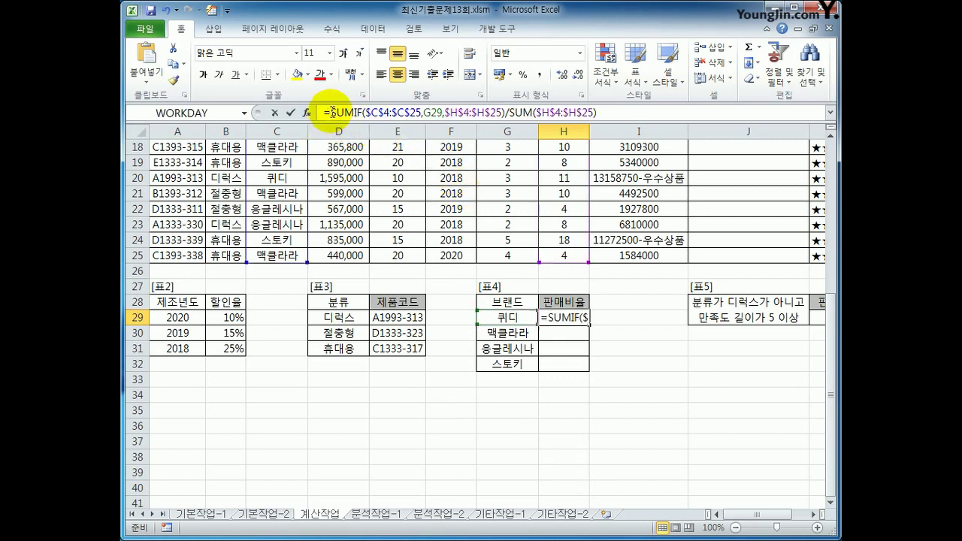
pyautogui.write('TEXT(')
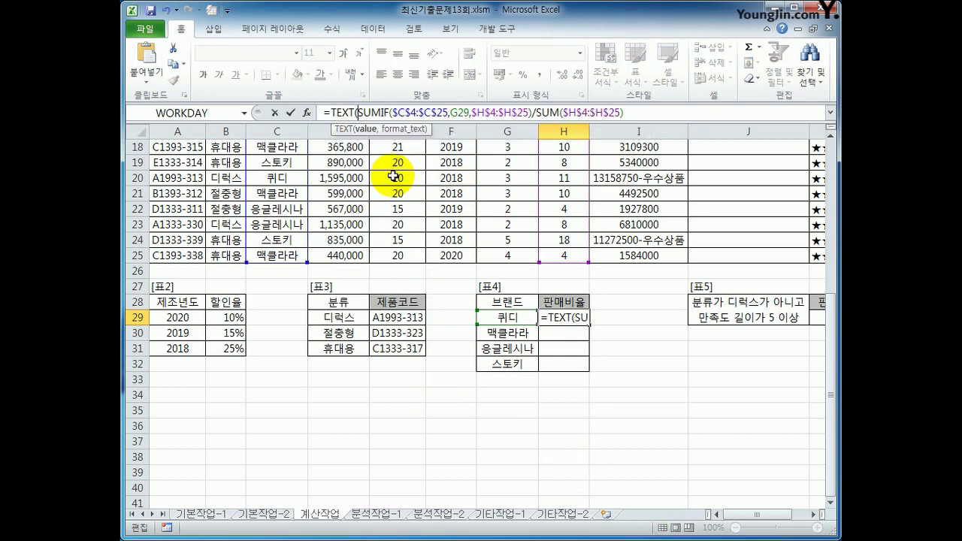
pyautogui.click(656, 110)
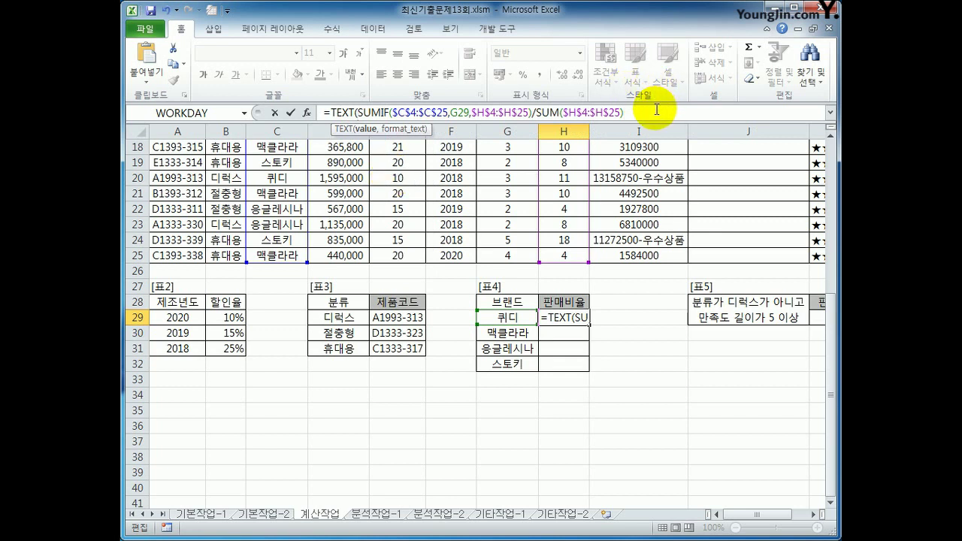
pyautogui.write(',0.0')
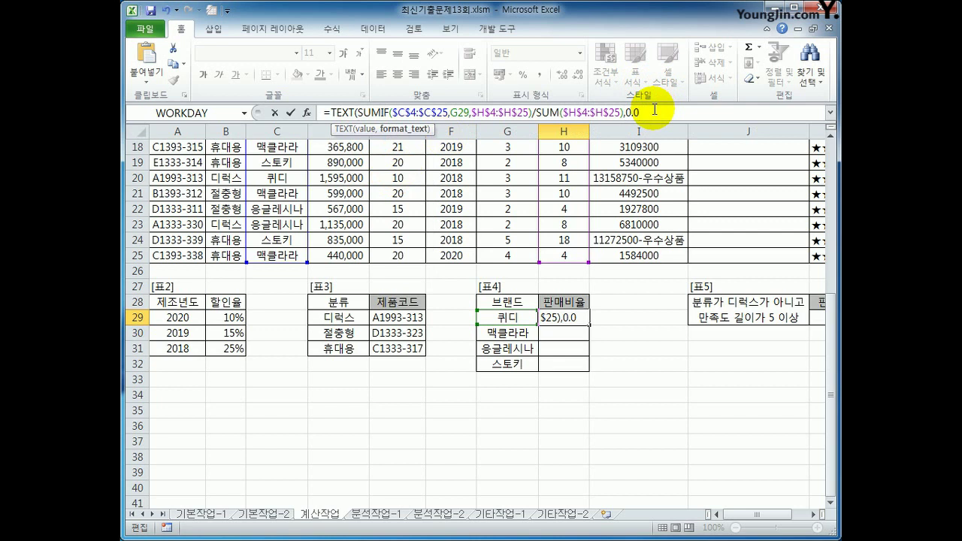
pyautogui.press('BackSpace')
pyautogui.press('BackSpace')
pyautogui.press('BackSpace')
pyautogui.write('"0.0')
pyautogui.write('%')
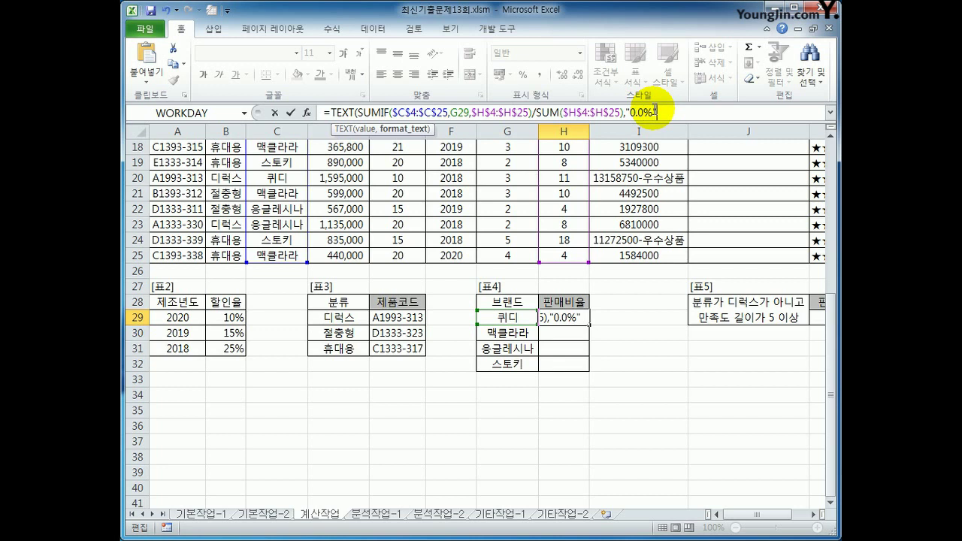
pyautogui.write('")')
pyautogui.press('Return')
pyautogui.press('Up')
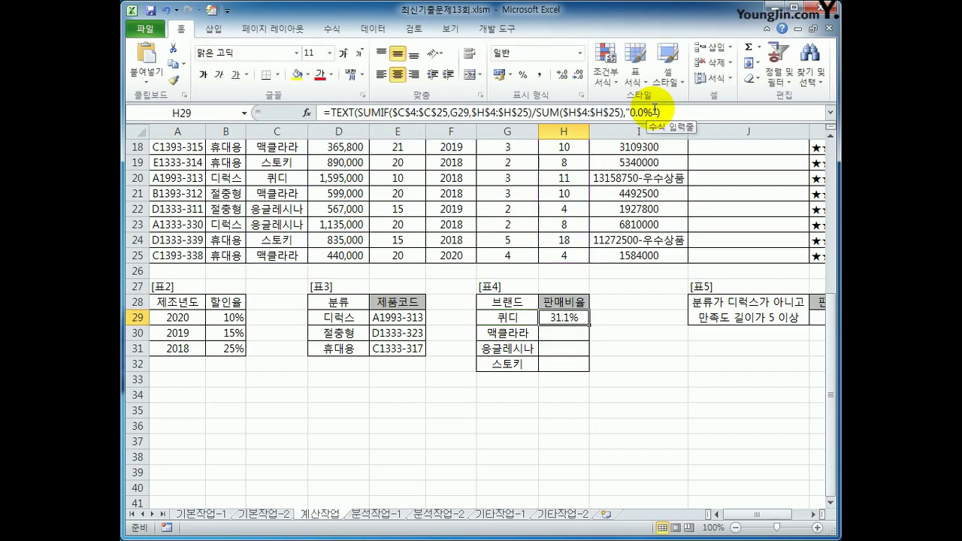
pyautogui.moveTo(589, 325); pyautogui.dragTo(586, 371)
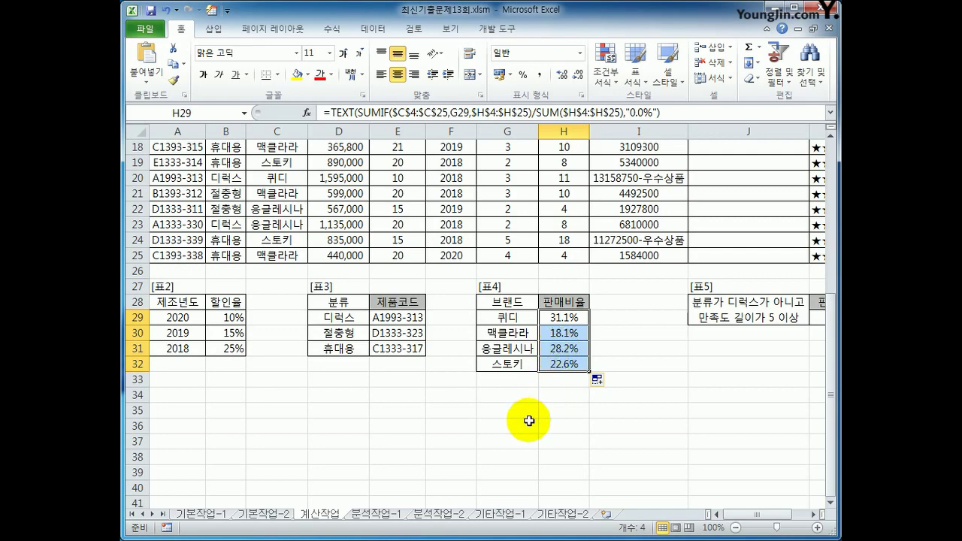
# Select J4 in the 추천 column, switch to the Visual Basic editor and insert a new module
pyautogui.scroll(4, 532, 412)
pyautogui.scroll(2, 609, 392)
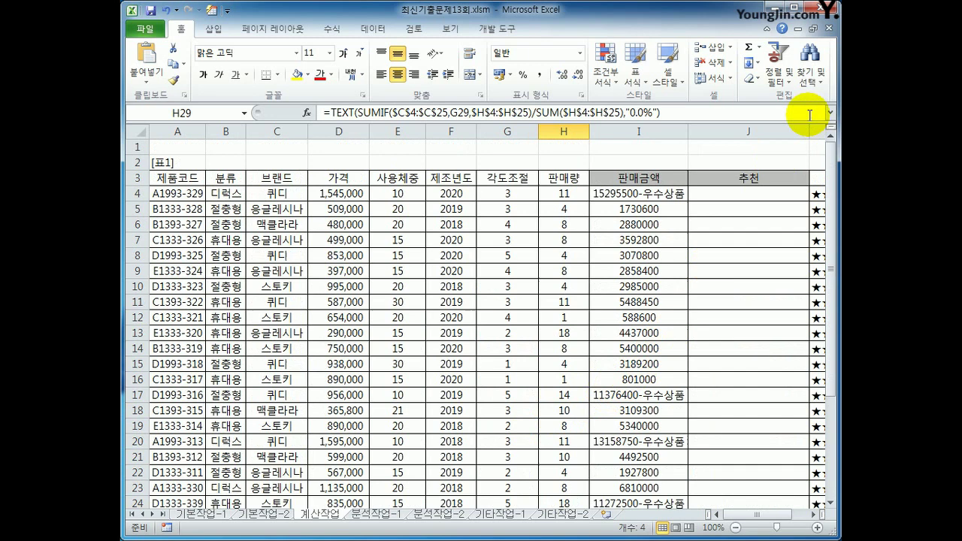
pyautogui.click(738, 197)
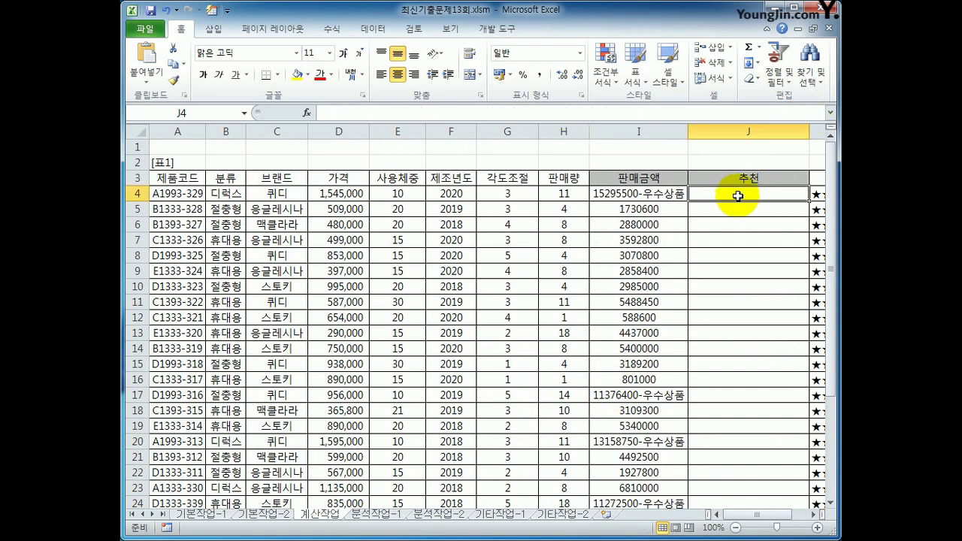
pyautogui.click(502, 29)
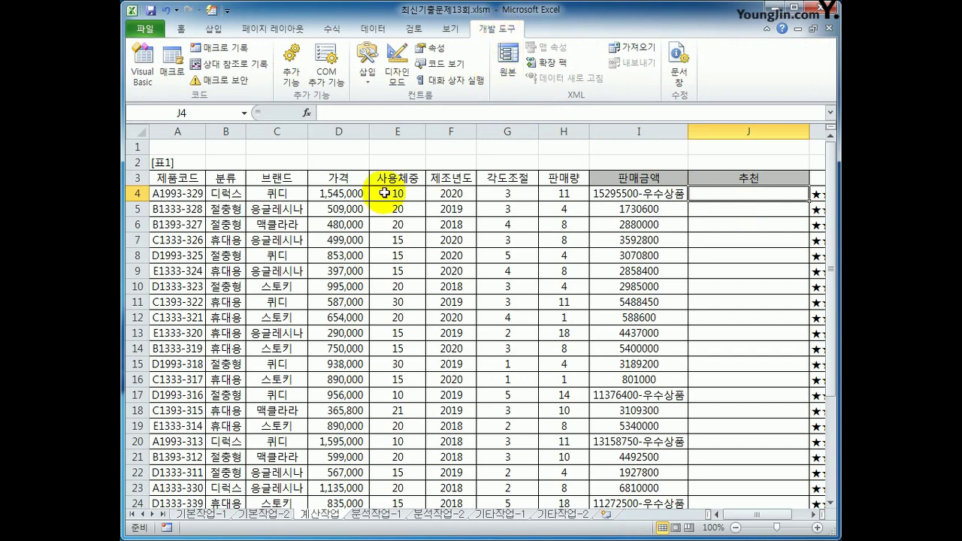
pyautogui.click(144, 69)
pyautogui.moveTo(296, 36); pyautogui.dragTo(282, 11)
pyautogui.click(267, 30)
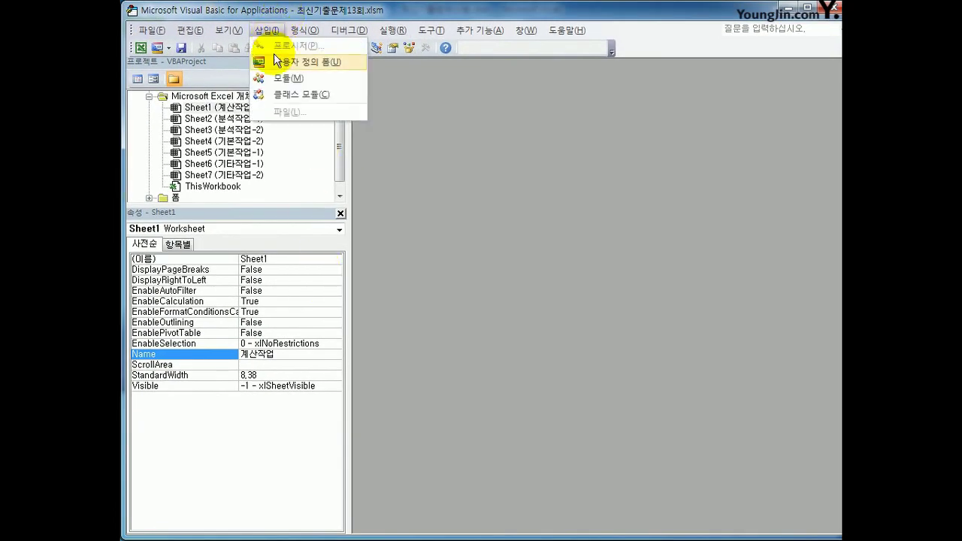
pyautogui.click(283, 75)
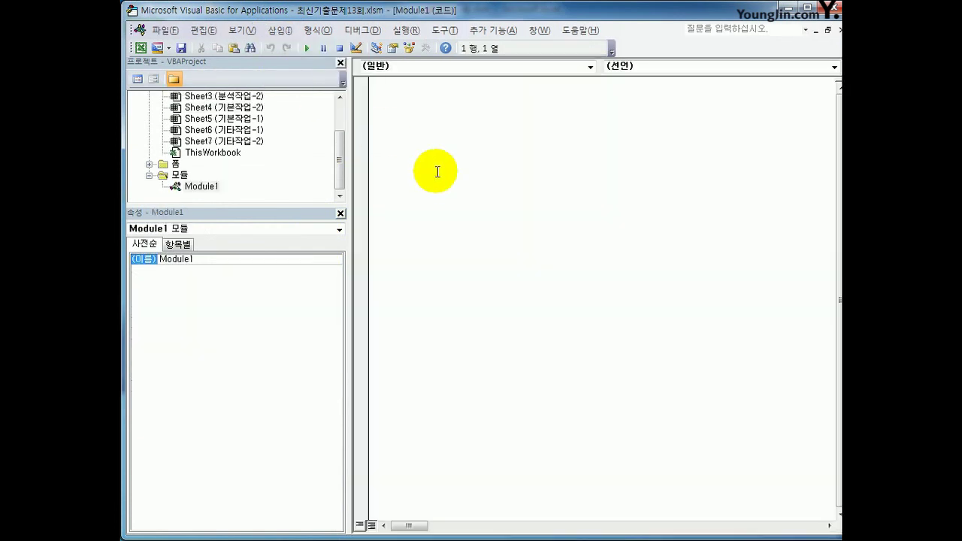
# Declare the public function fn추천 with the arguments 가격 and 제조년도 in the module
pyautogui.write('pub')
pyautogui.write('cu')
pyautogui.press('BackSpace')
pyautogui.write('unction fnㅊ')
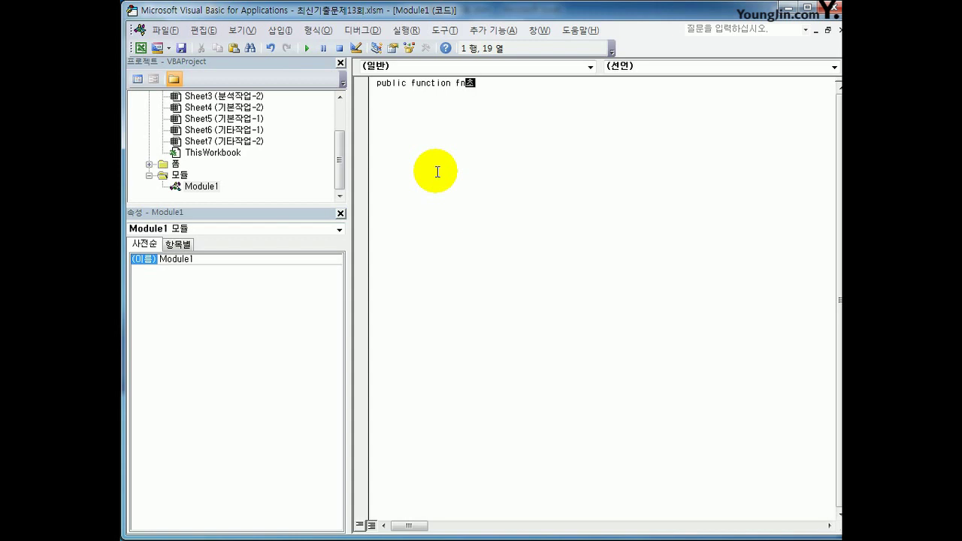
pyautogui.write('천(가격,제조년도)')
pyautogui.press('Return')
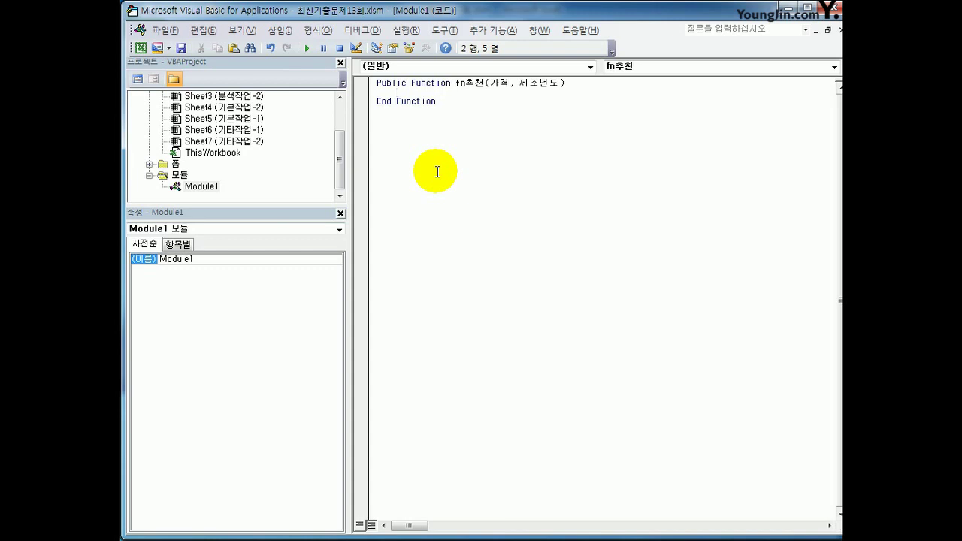
# Begin an If statement inside fn추천 with the condition 가격 < 1000000 followed by And
pyautogui.write('if ')
pyautogui.write('rkrur')
pyautogui.press('BackSpace')
pyautogui.press('BackSpace')
pyautogui.press('BackSpace')
pyautogui.press('BackSpace')
pyautogui.press('BackSpace')
pyautogui.press('Hangul')
pyautogui.write('가격 <1000000')
pyautogui.press('BackSpace')
pyautogui.press('BackSpace')
pyautogui.press('BackSpace')
pyautogui.press('BackSpace')
pyautogui.press('BackSpace')
pyautogui.press('BackSpace')
pyautogui.write('000000 and')
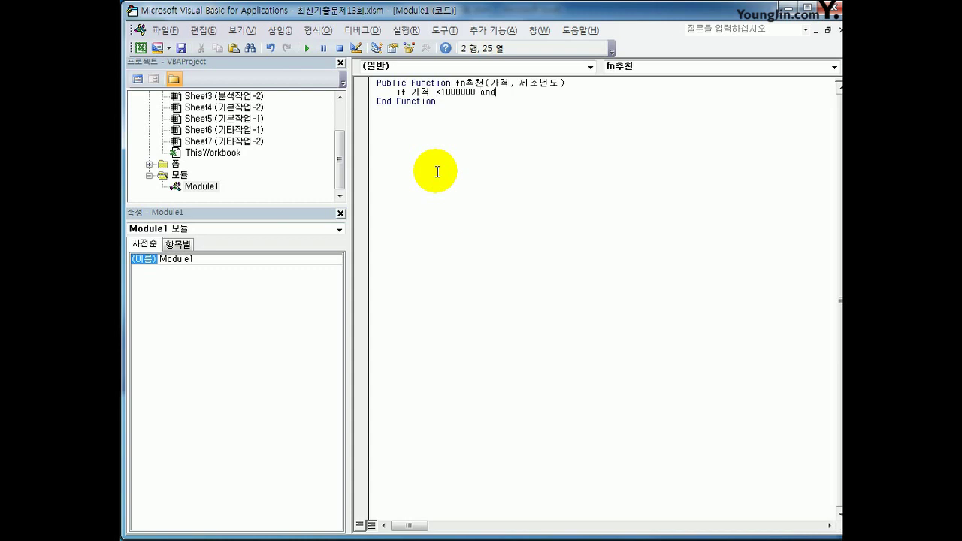
# Complete the If line with the second condition 제조년도 = 2020 and Then
pyautogui.write(' 제조년')
pyautogui.write('도')
pyautogui.write(' =2020')
pyautogui.write(' ㅅ')
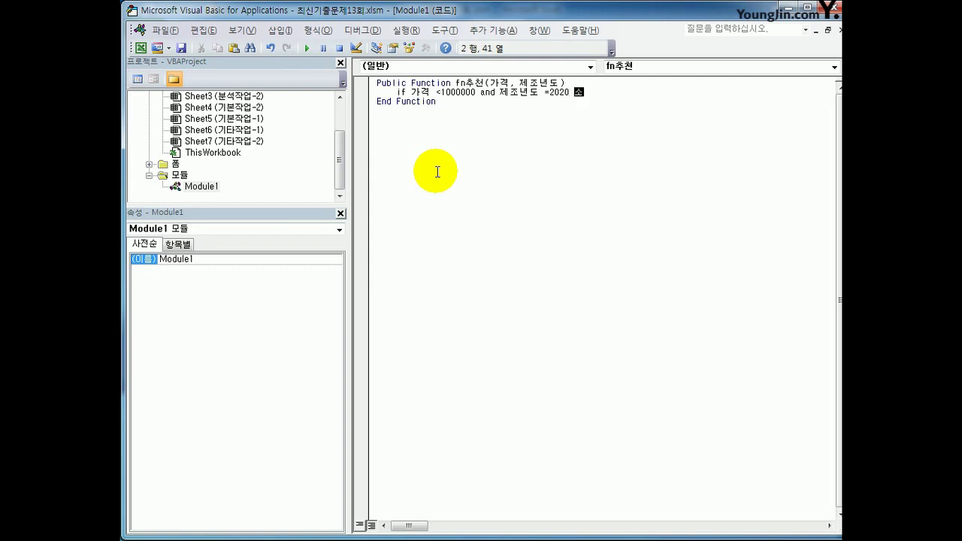
pyautogui.press('BackSpace')
pyautogui.press('BackSpace')
pyautogui.press('Hangul')
pyautogui.write('then')
pyautogui.press('Return')
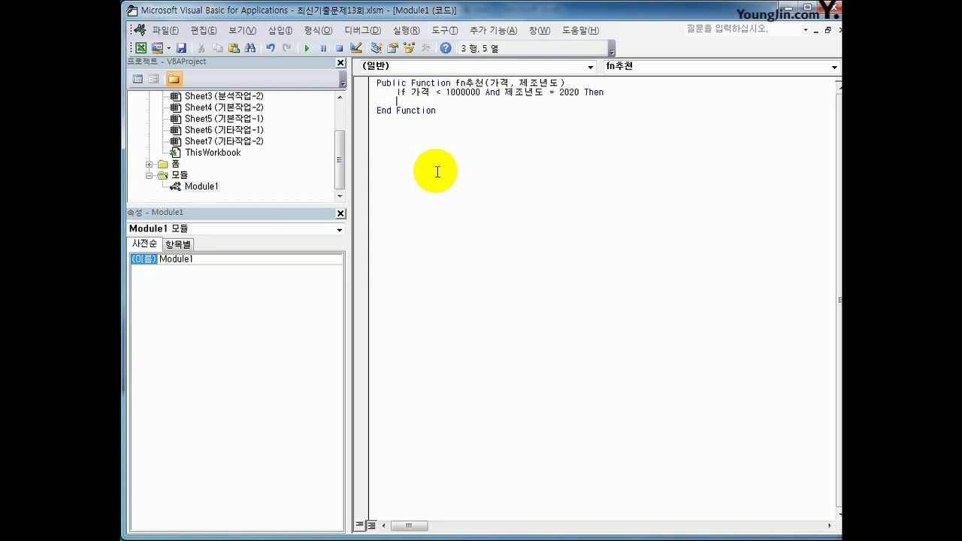
# Assign the symbol "◈" to fn추천 inside the first If branch
pyautogui.press('Tab')
pyautogui.write('fn')
pyautogui.press('Hangul')
pyautogui.write('추천 ="ㅁ')
pyautogui.press('Hangul_Hanja')
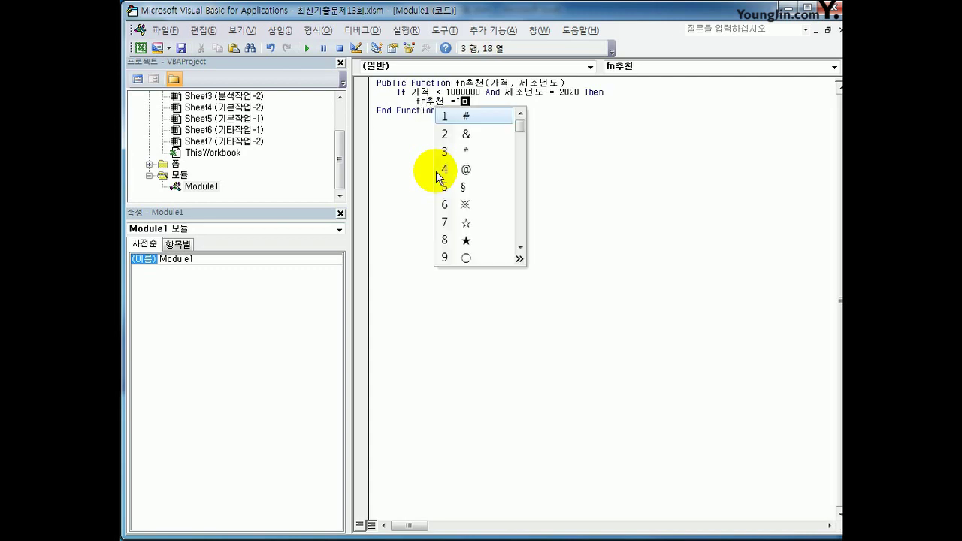
pyautogui.click(518, 259)
pyautogui.click(650, 117)
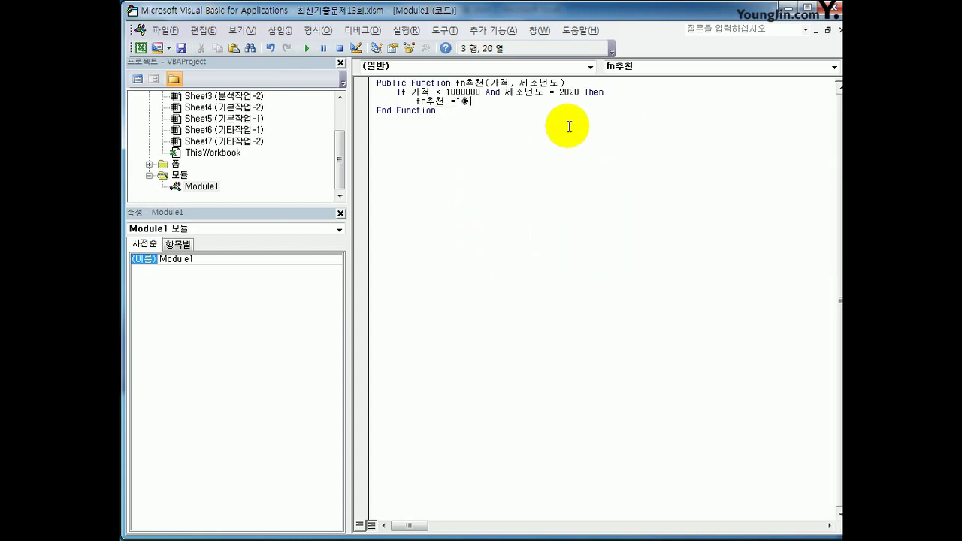
pyautogui.write('"')
pyautogui.press('Return')
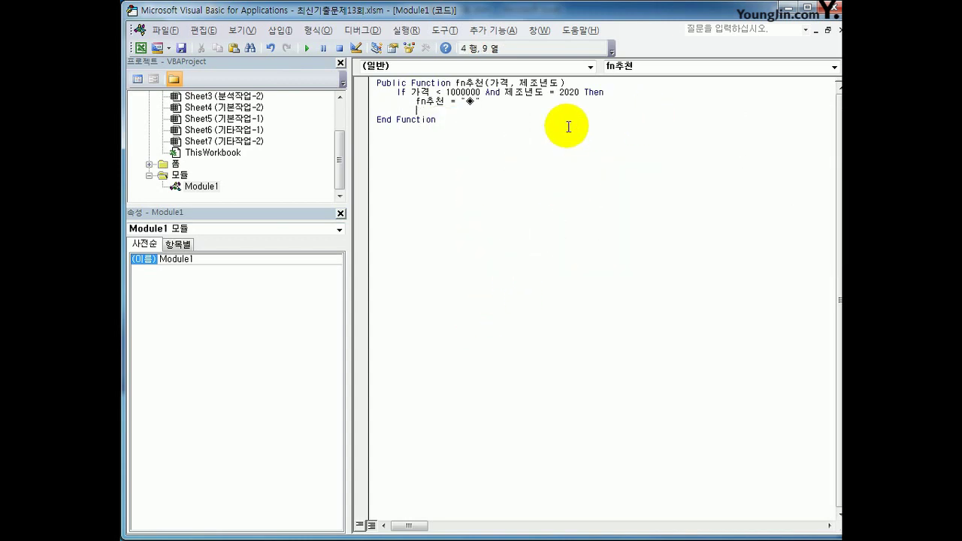
# Add an ElseIf branch with the conditions 가격 < 800000 And 제조년도 = 2019 Then
pyautogui.press('BackSpace')
pyautogui.write('elseif 가격 <800000')
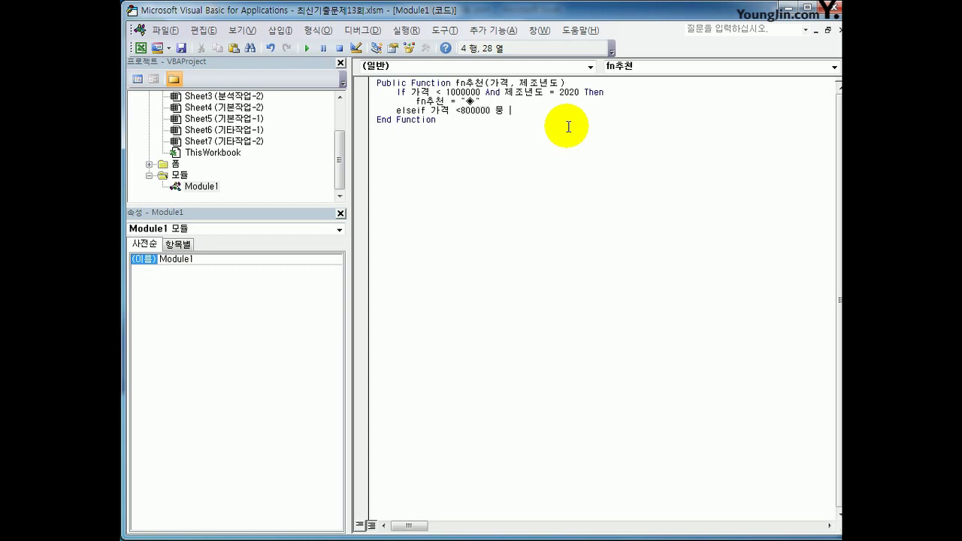
pyautogui.write(' and 제조년도')
pyautogui.write('= 2019 then')
pyautogui.press('Return')
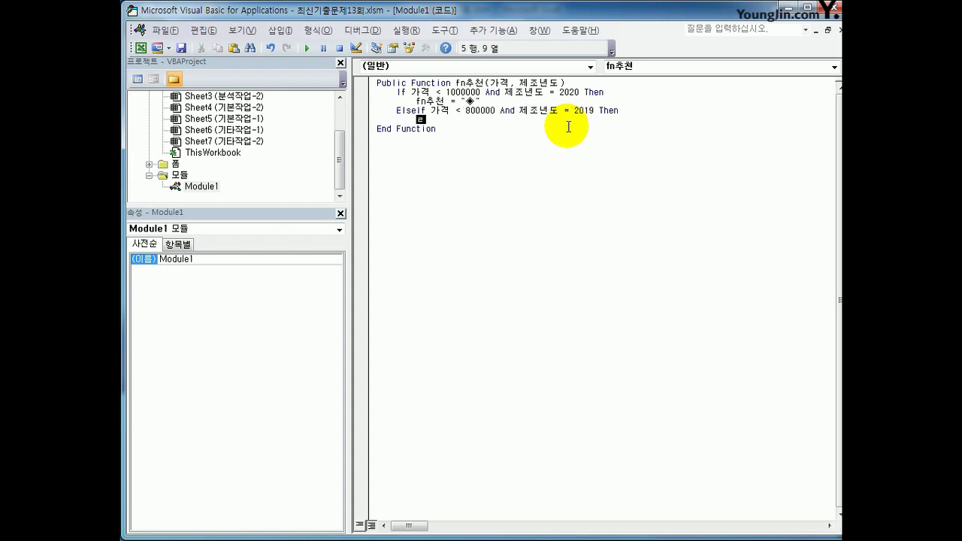
# Assign the symbol "◇" to fn추천 inside the ElseIf branch
pyautogui.write('fn추천 ="ㅁ')
pyautogui.press('Hangul_Hanja')
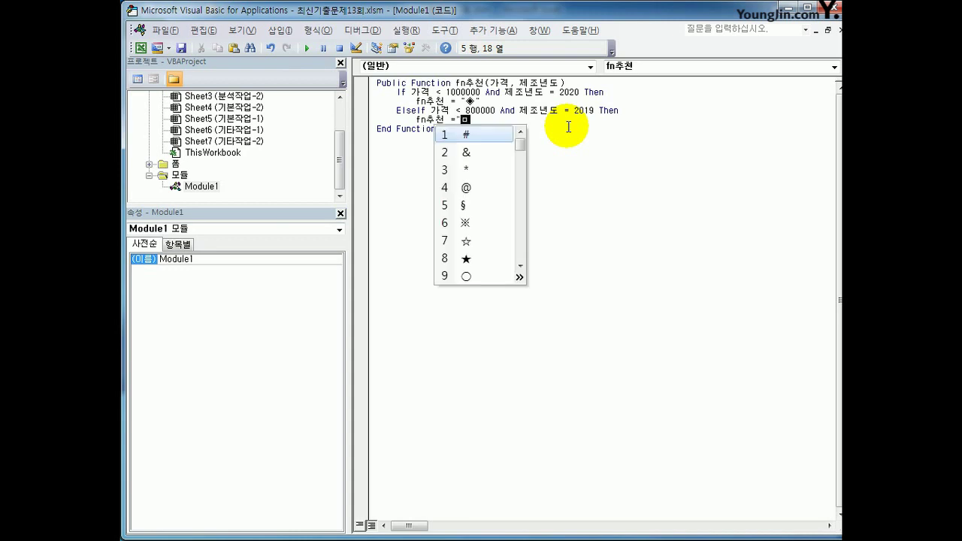
pyautogui.click(519, 277)
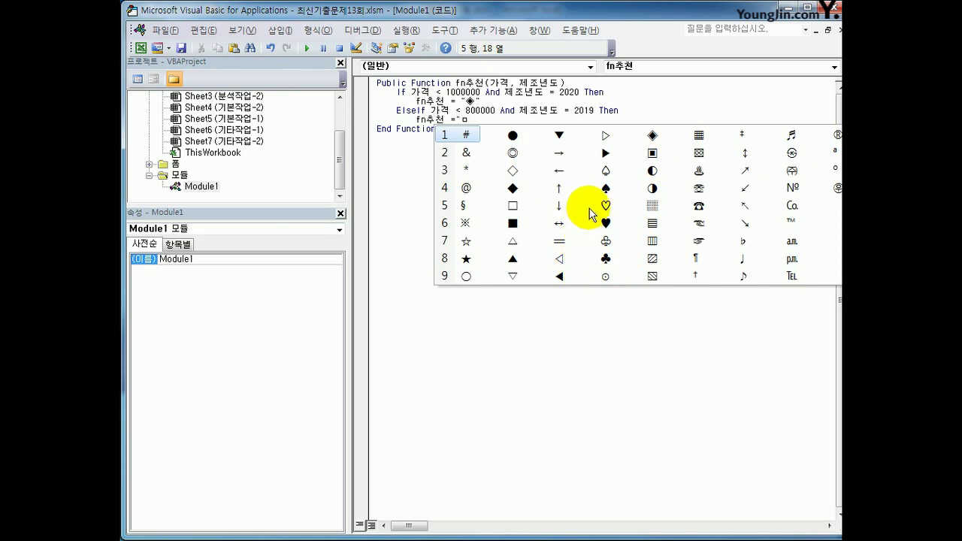
pyautogui.click(519, 175)
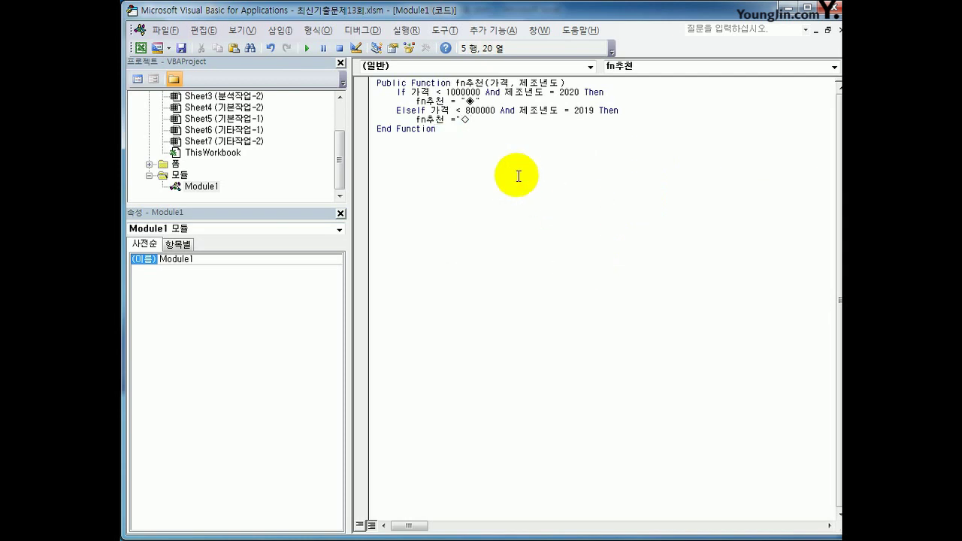
pyautogui.press('Return')
# Add an Else branch that assigns an empty string "" to fn추천
pyautogui.write('else')
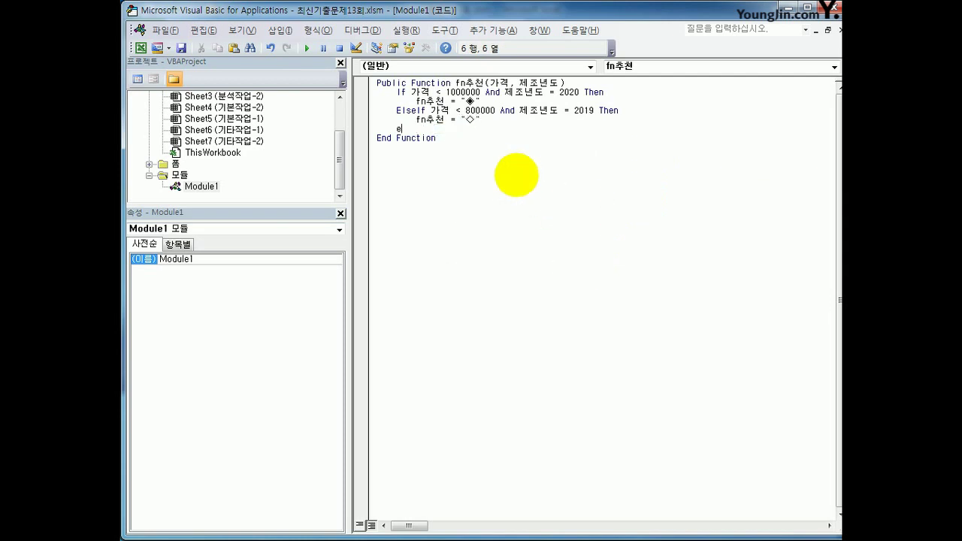
pyautogui.press('Return')
pyautogui.press('Tab')
pyautogui.write('fn')
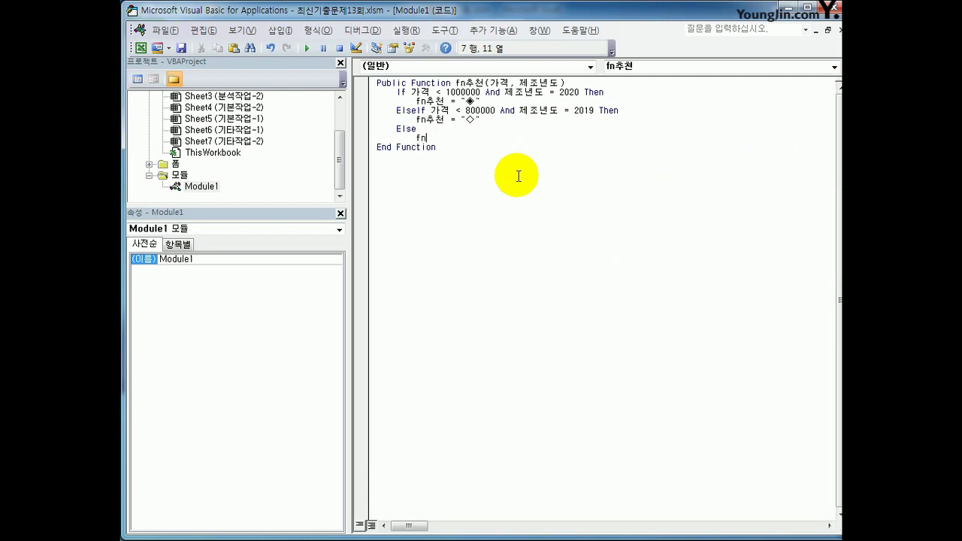
pyautogui.write('추천 = ""')
pyautogui.press('Return')
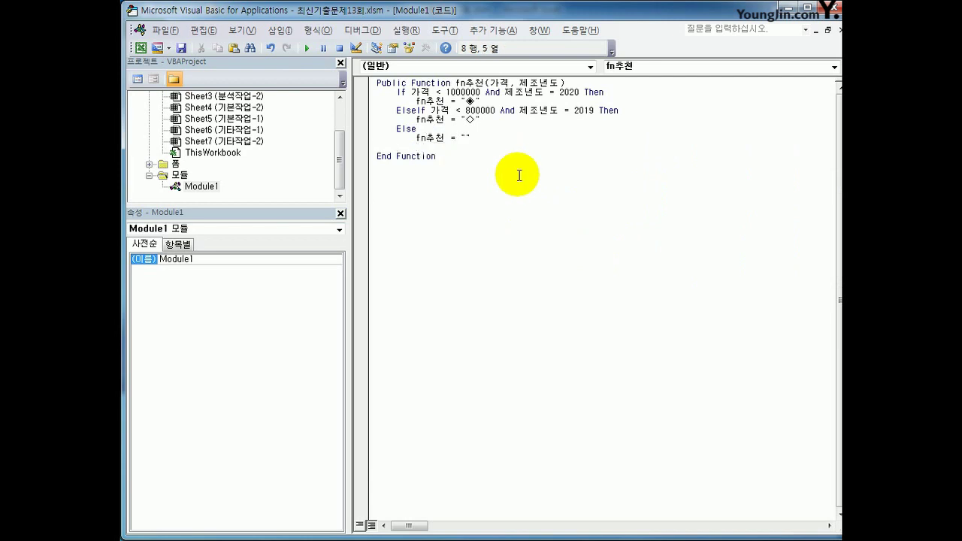
# Close the conditional block with End If and insert a blank line below the function declaration
pyautogui.write('end if')
pyautogui.press('Return')
pyautogui.press('Up')
pyautogui.press('Up')
pyautogui.press('Up')
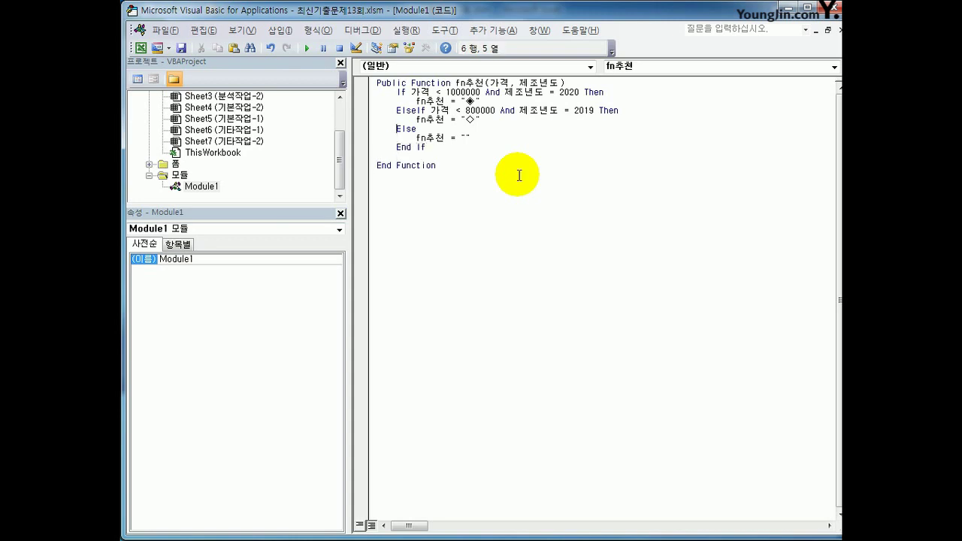
pyautogui.press('Up')
pyautogui.press('Up')
pyautogui.press('Up')
pyautogui.press('Up')
pyautogui.press('End')
pyautogui.press('Return')
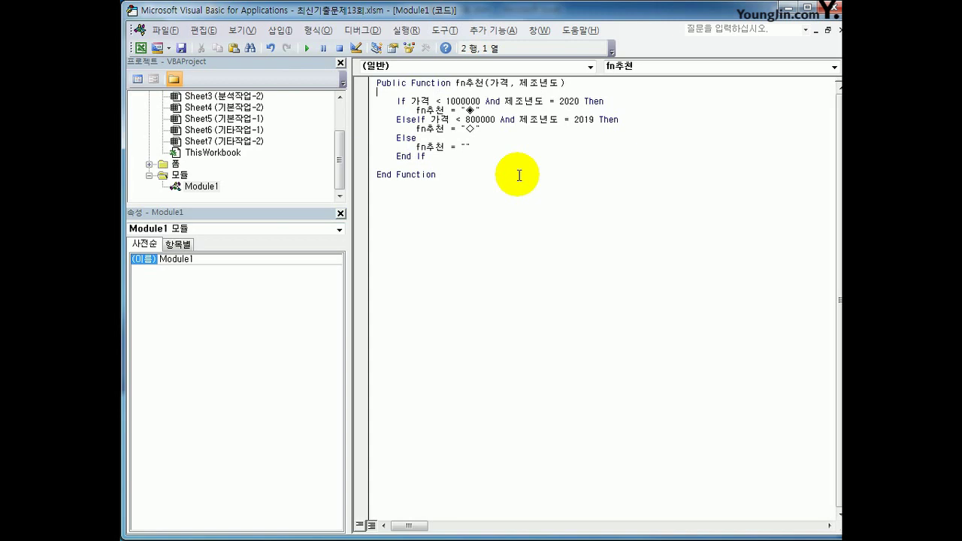
# Close the Visual Basic editor, return to Excel and insert the user-defined function fn추천 in J4
pyautogui.click(831, 9)
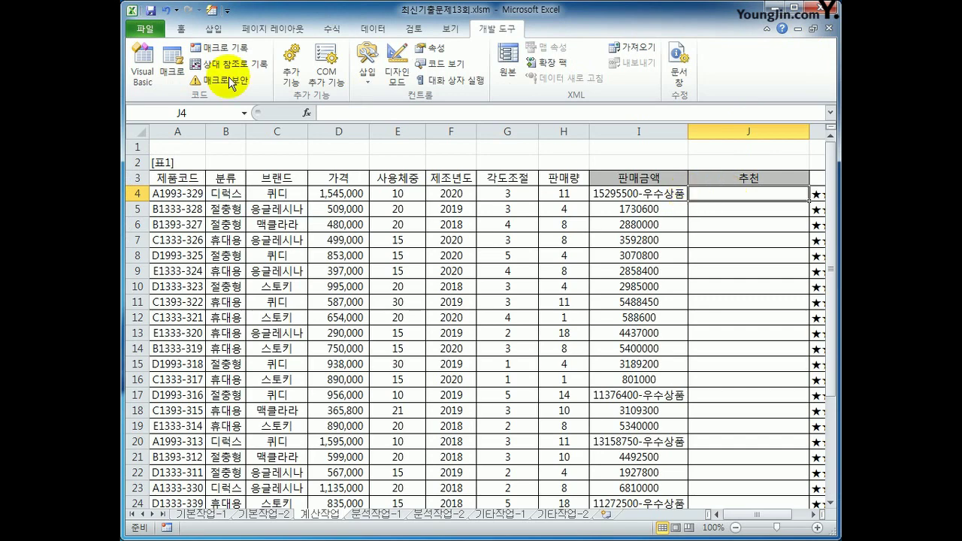
pyautogui.click(307, 113)
pyautogui.click(440, 195)
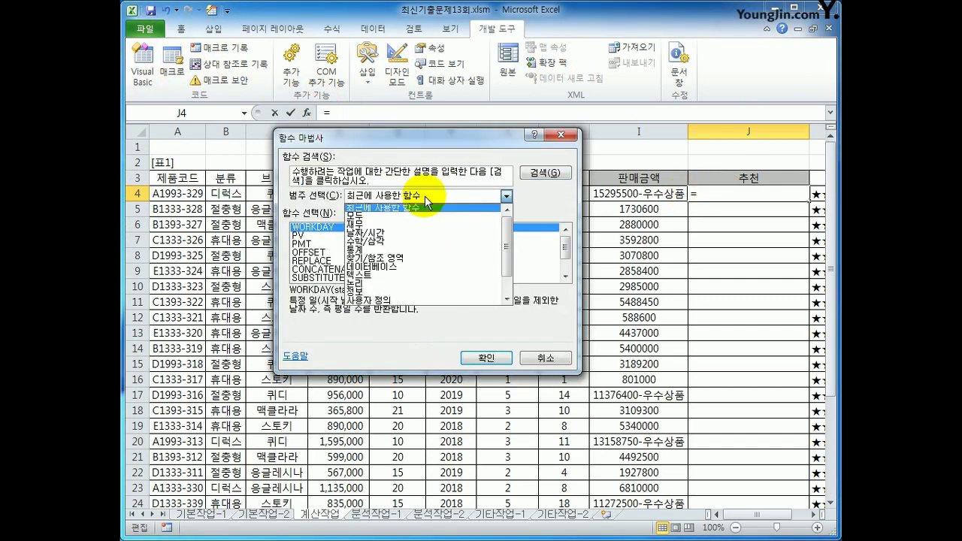
pyautogui.click(423, 301)
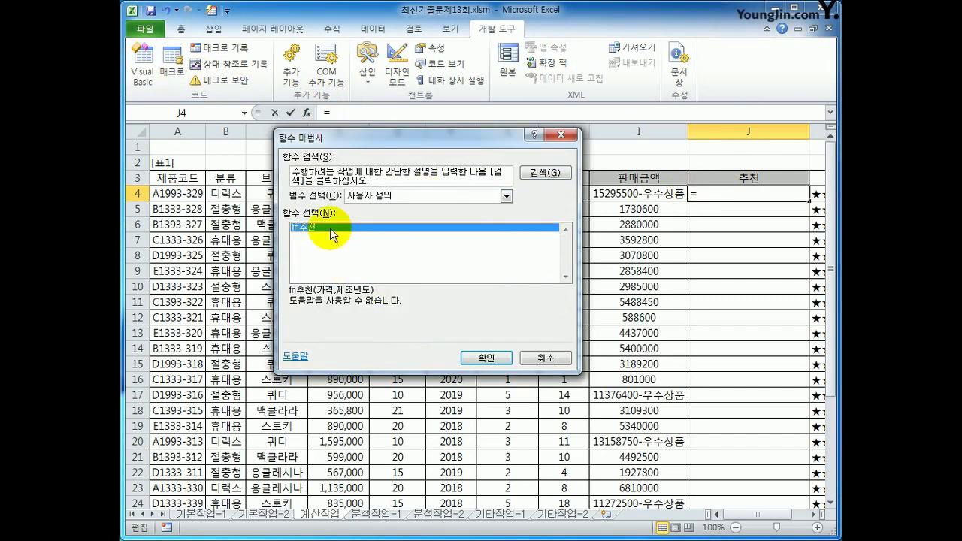
pyautogui.click(486, 358)
pyautogui.moveTo(440, 331); pyautogui.dragTo(450, 381)
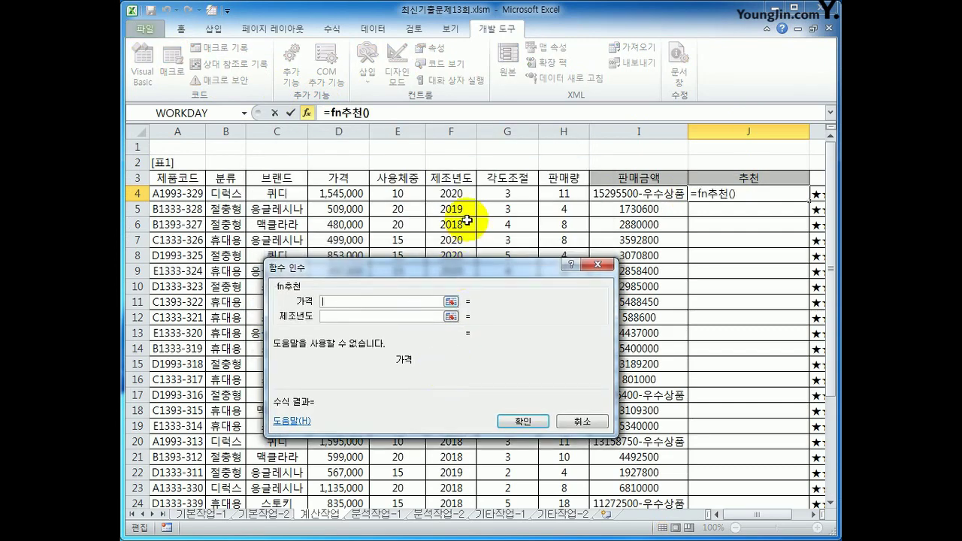
# Set fn추천's 가격 argument to D4 and 제조년도 to F4, then fill the formula down the 추천 column
pyautogui.click(359, 193)
pyautogui.click(358, 317)
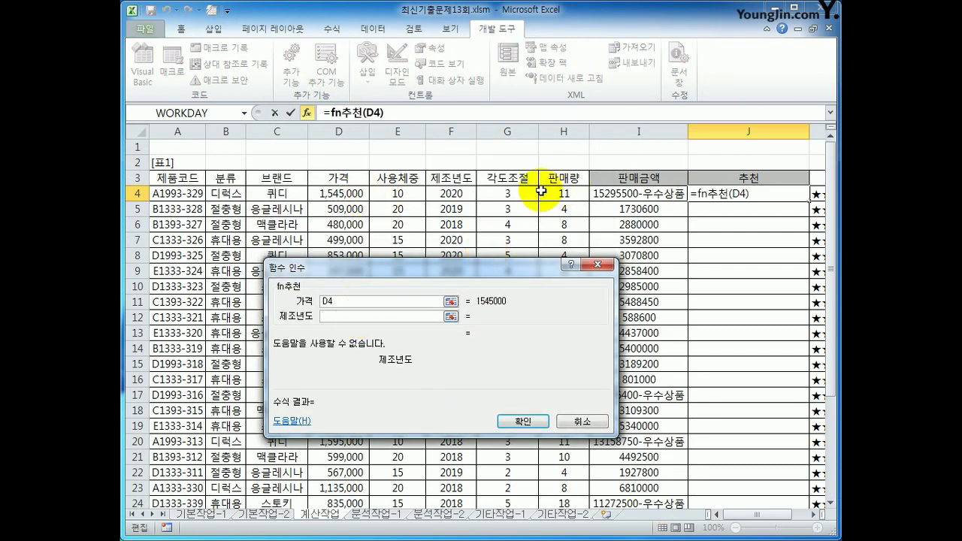
pyautogui.click(452, 194)
pyautogui.click(522, 421)
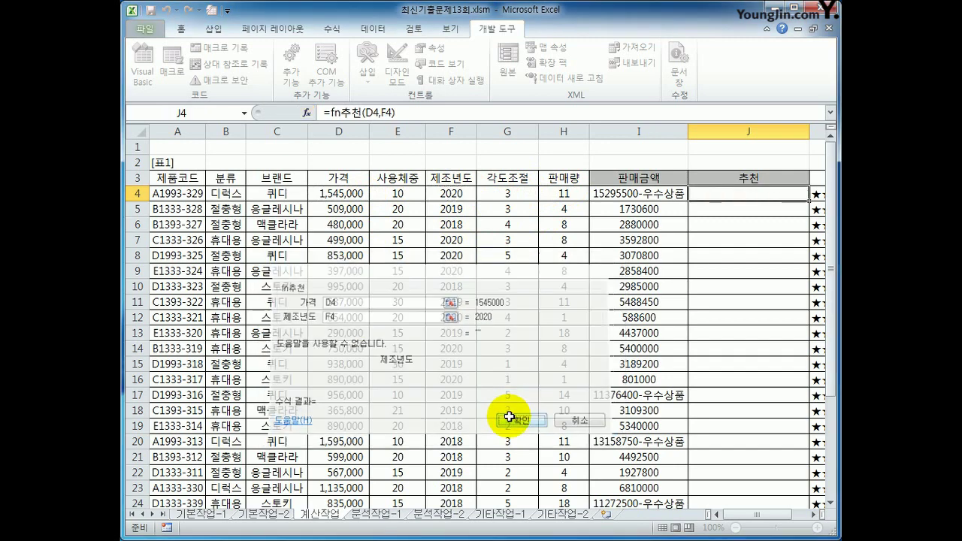
pyautogui.doubleClick(808, 202)
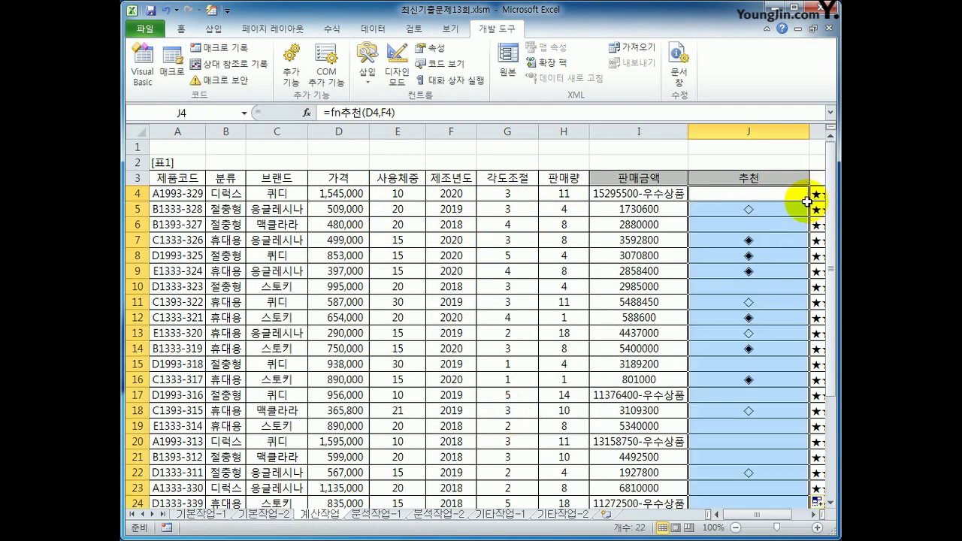
# Check the filled fn추천 formulas in J7, J5 and J4
pyautogui.click(746, 244)
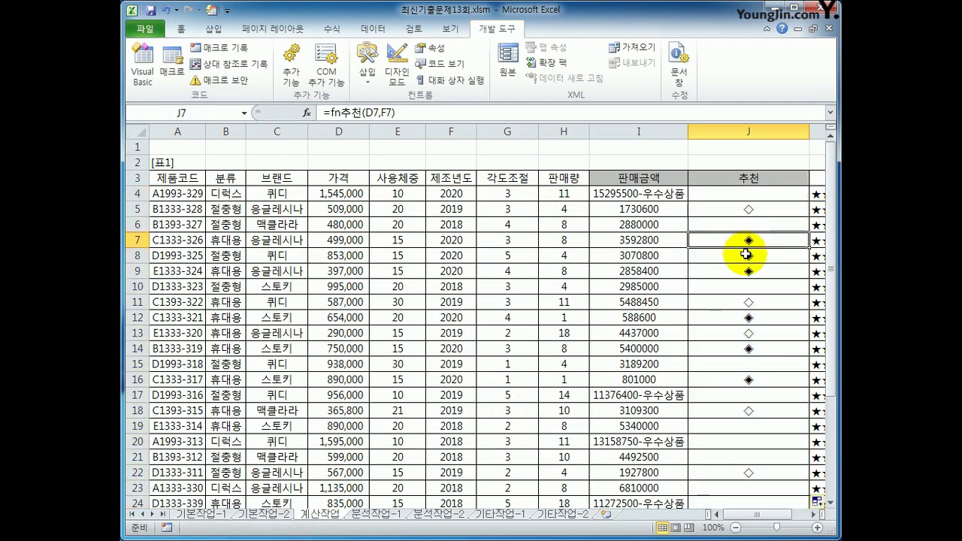
pyautogui.click(748, 209)
pyautogui.click(762, 196)
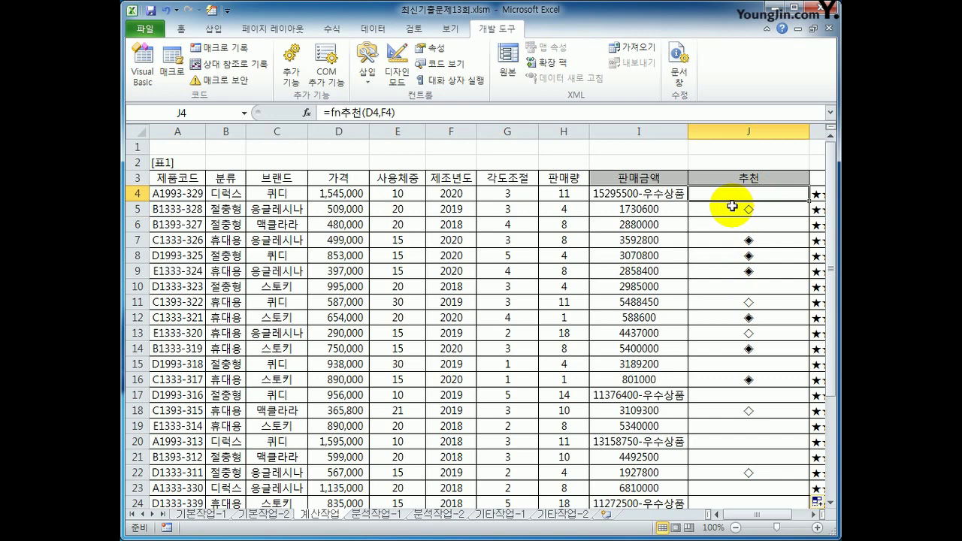
# Examine the 판매량 평균 conditions in [표5] and the 분류, 판매량 and 만족도 columns of [표1]
pyautogui.moveTo(736, 515); pyautogui.dragTo(765, 519)
pyautogui.scroll(-3, 688, 444)
pyautogui.click(752, 445)
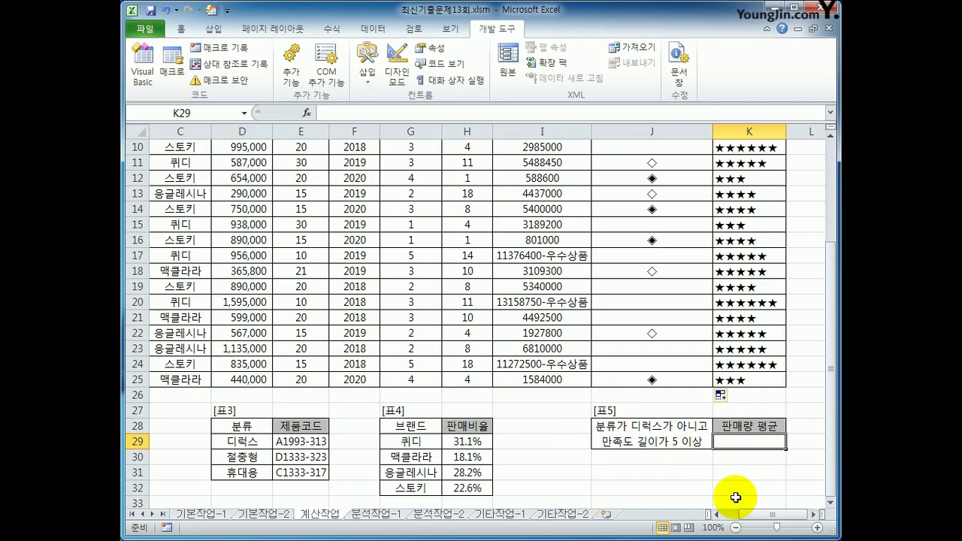
pyautogui.scroll(3, 687, 469)
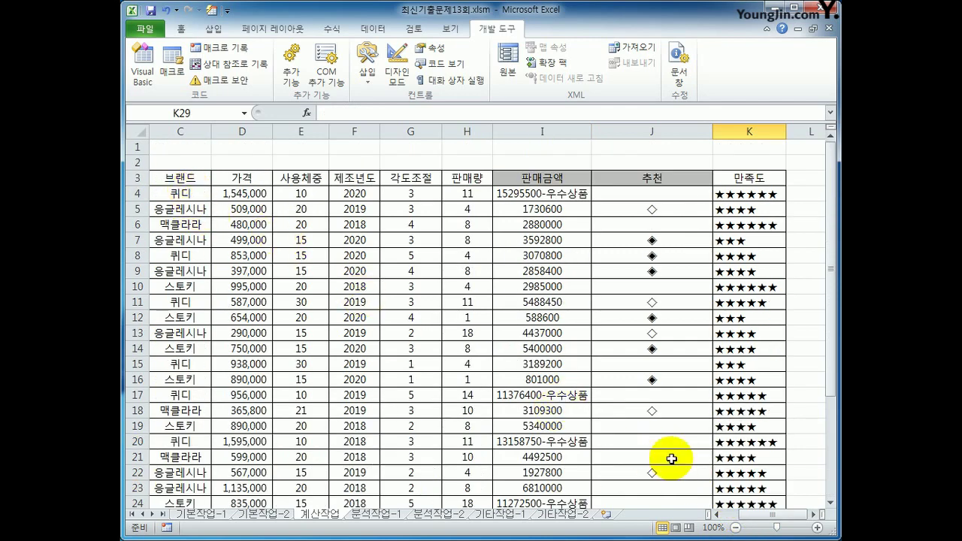
pyautogui.moveTo(752, 518); pyautogui.dragTo(744, 516)
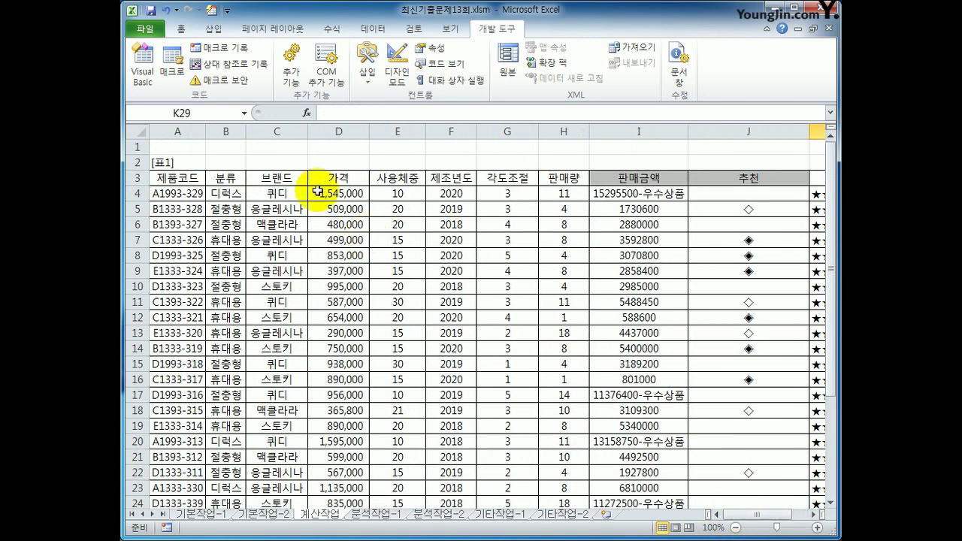
pyautogui.click(222, 192)
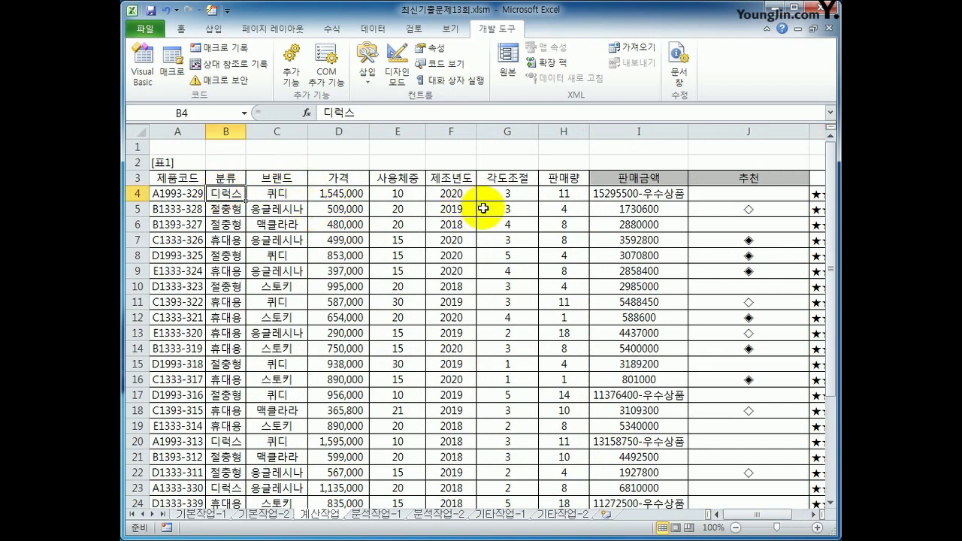
pyautogui.click(560, 194)
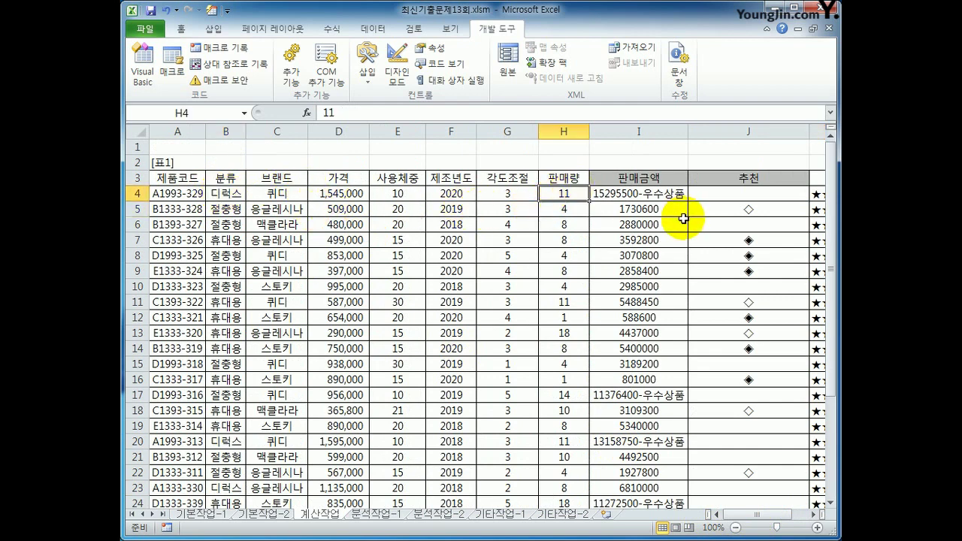
pyautogui.moveTo(748, 517); pyautogui.dragTo(755, 514)
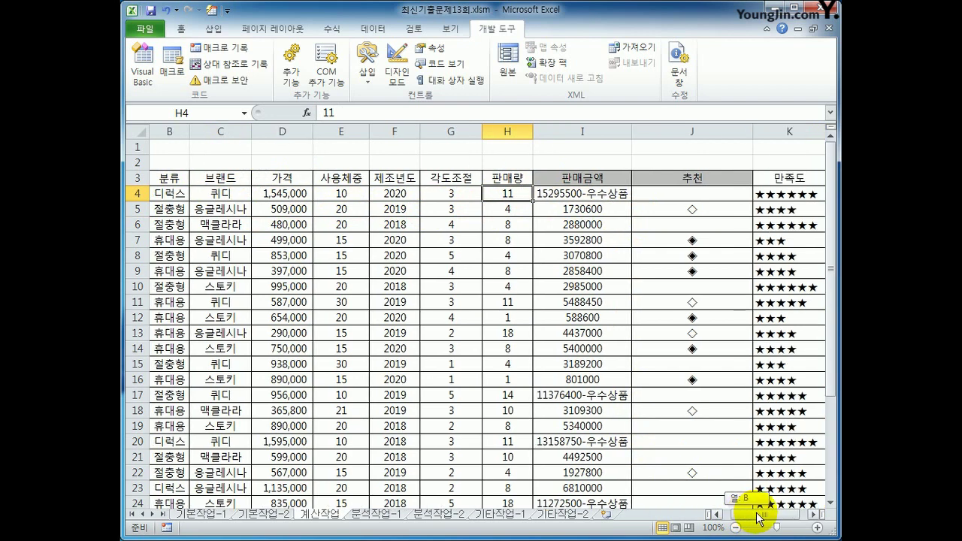
# Start a formula in K29 of [표5] with AVERAGE and a nested IF function
pyautogui.scroll(-2, 744, 516)
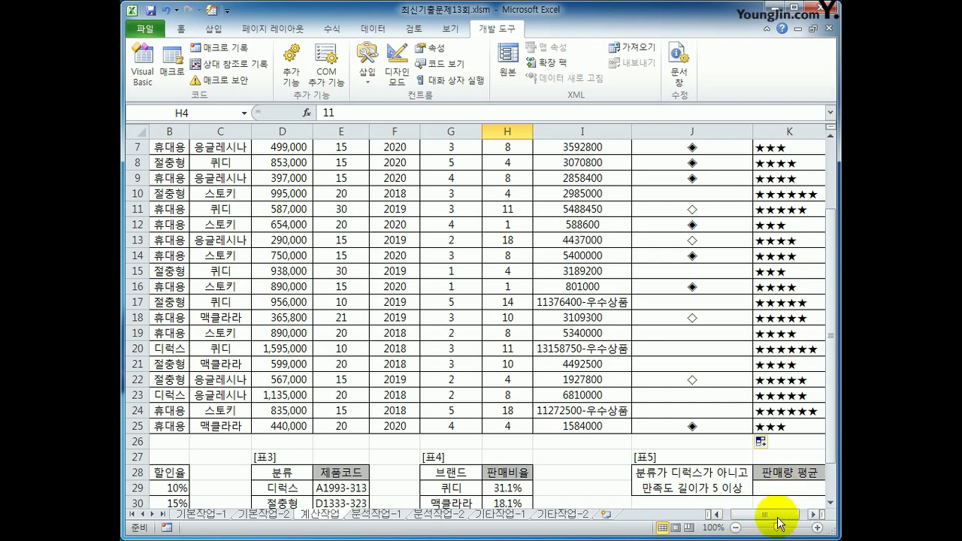
pyautogui.click(785, 489)
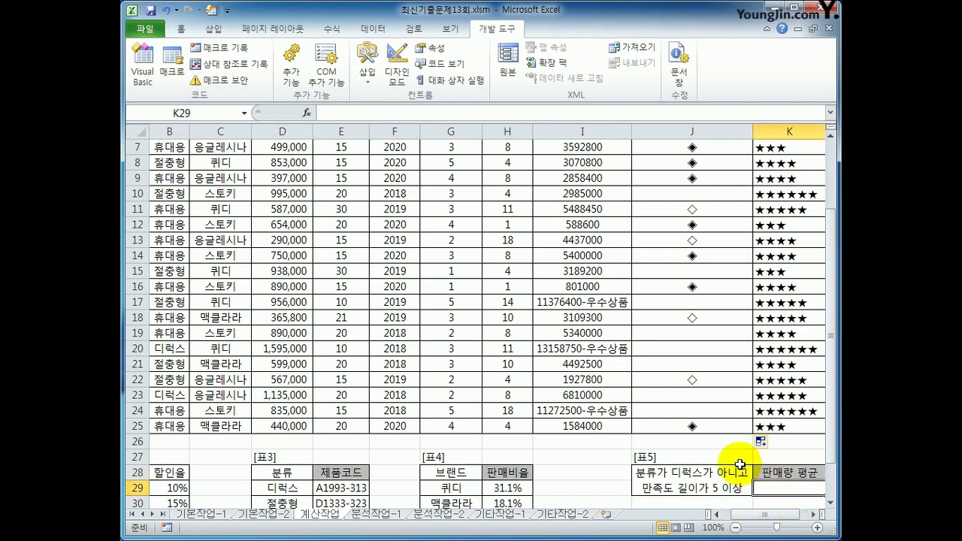
pyautogui.write('=ave')
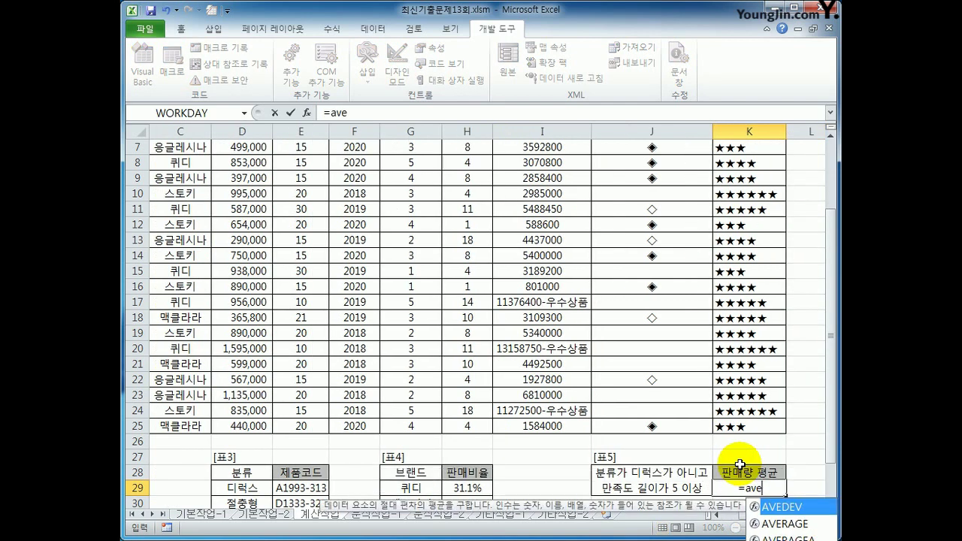
pyautogui.press('Down')
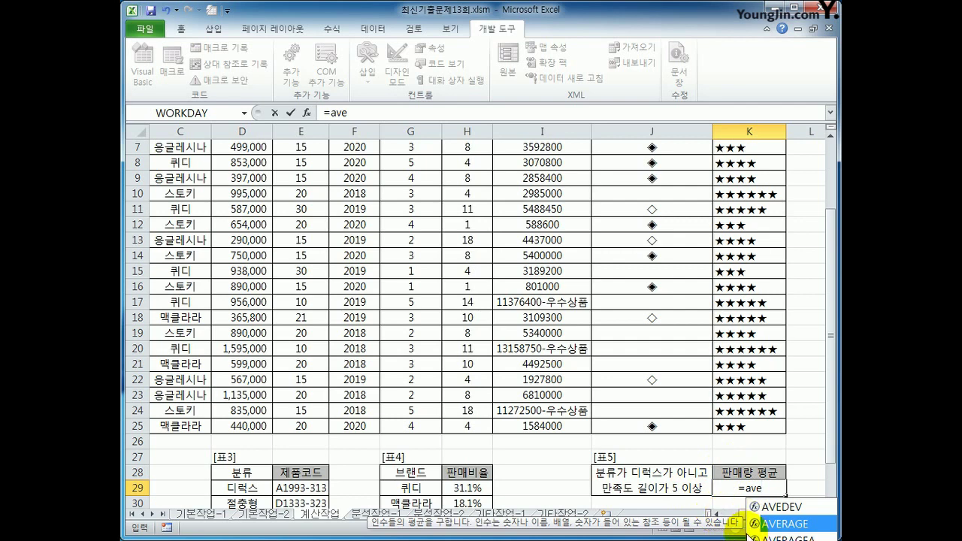
pyautogui.doubleClick(774, 523)
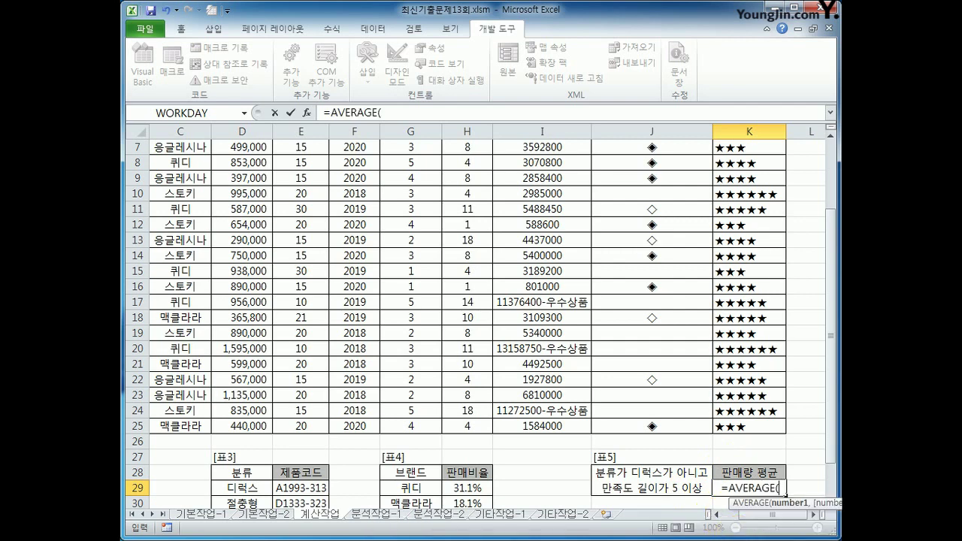
pyautogui.write('if(')
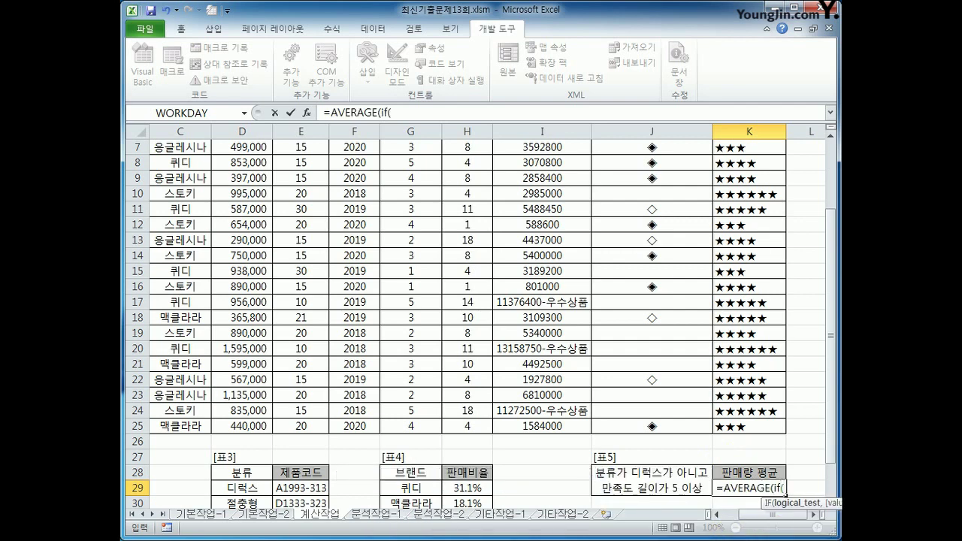
pyautogui.scroll(-1, 786, 488)
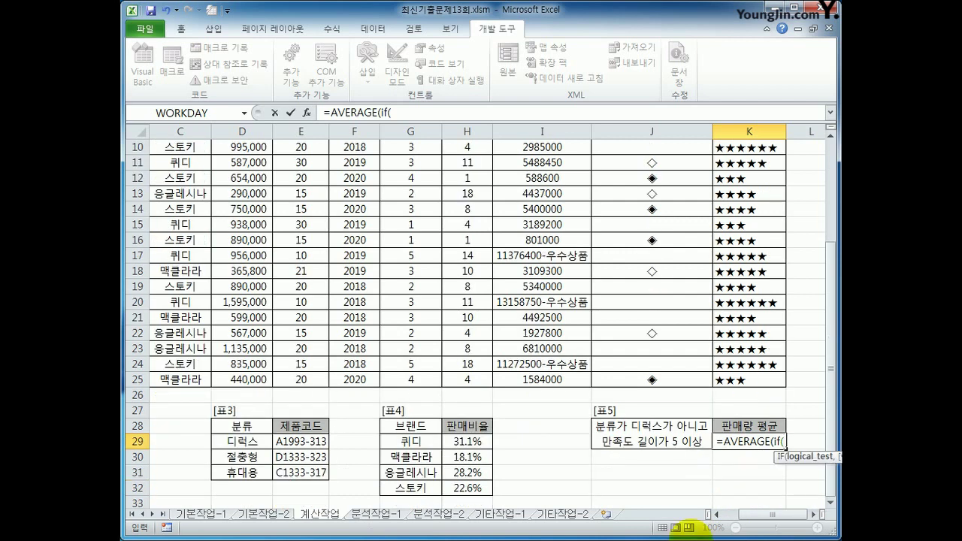
# Add the first IF condition that 분류 differs from 디럭스, as ($B$4:$B$25<>"디럭스") with absolute references
pyautogui.write('(')
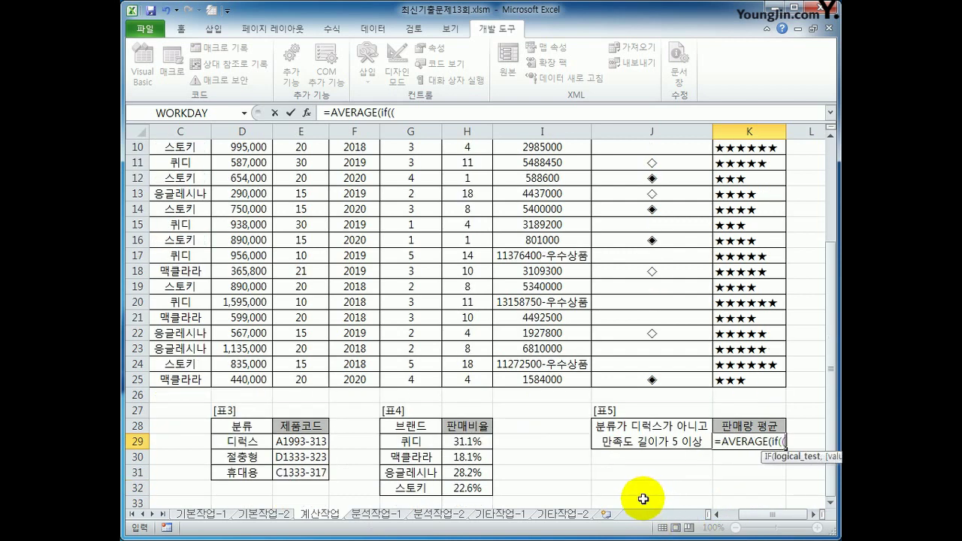
pyautogui.scroll(3, 651, 499)
pyautogui.click(717, 515)
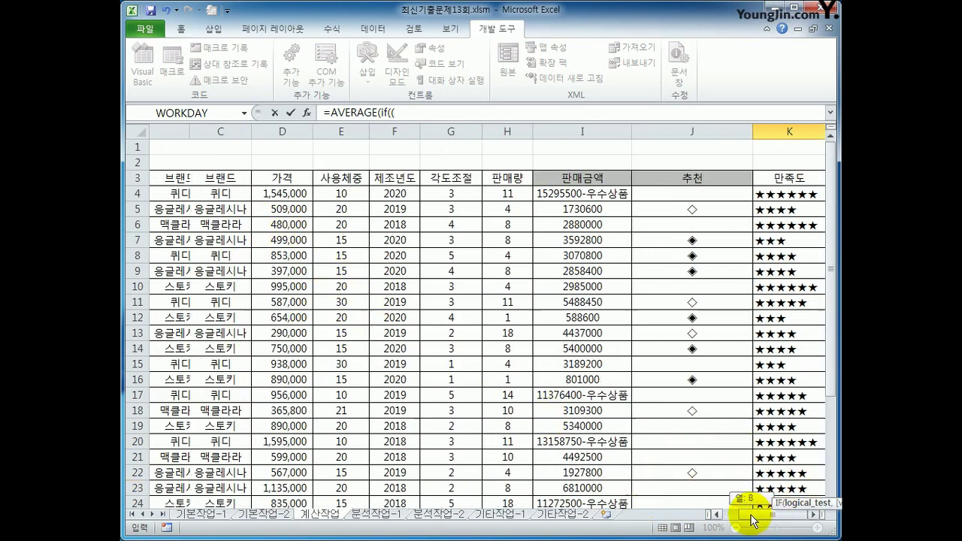
pyautogui.click(717, 514)
pyautogui.moveTo(221, 190); pyautogui.dragTo(231, 475)
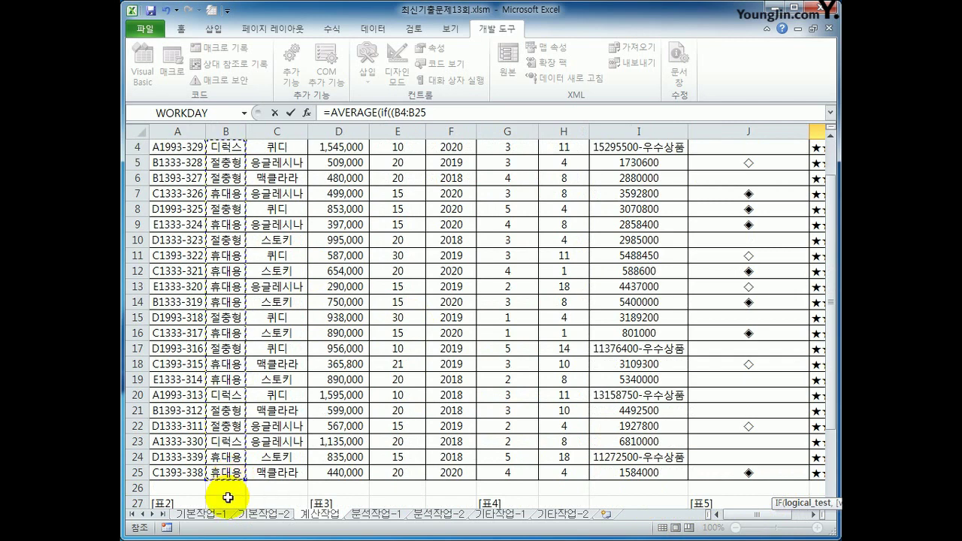
pyautogui.press('F4')
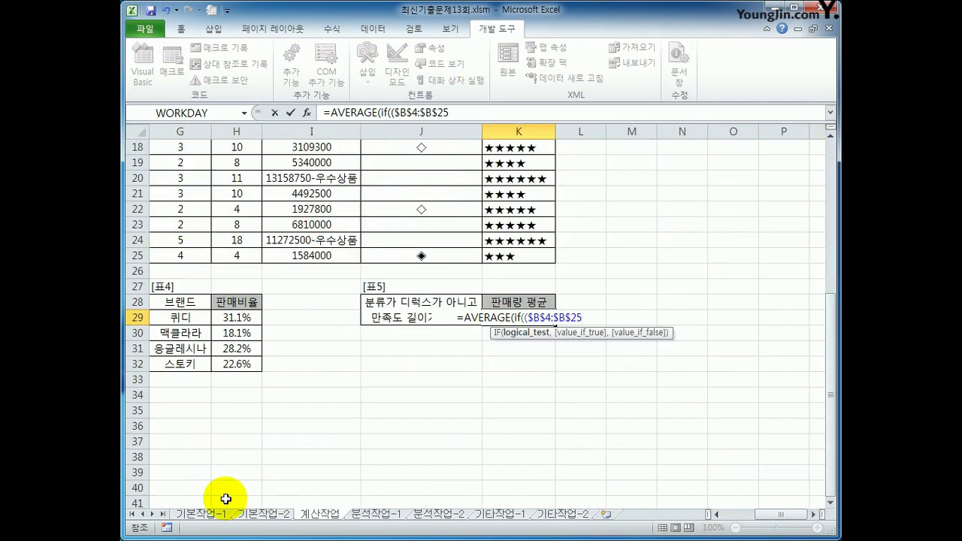
pyautogui.write('<>"ㄷ')
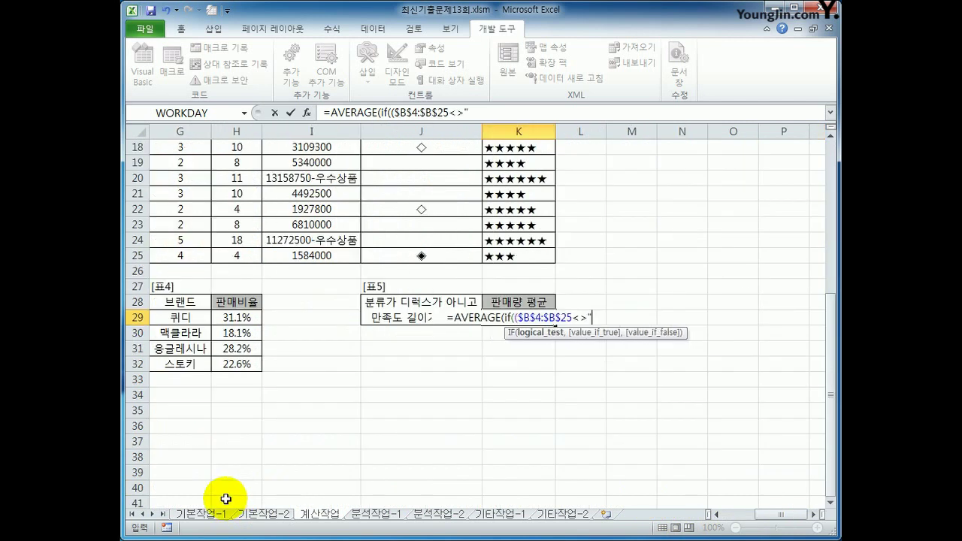
pyautogui.write('디럭스"')
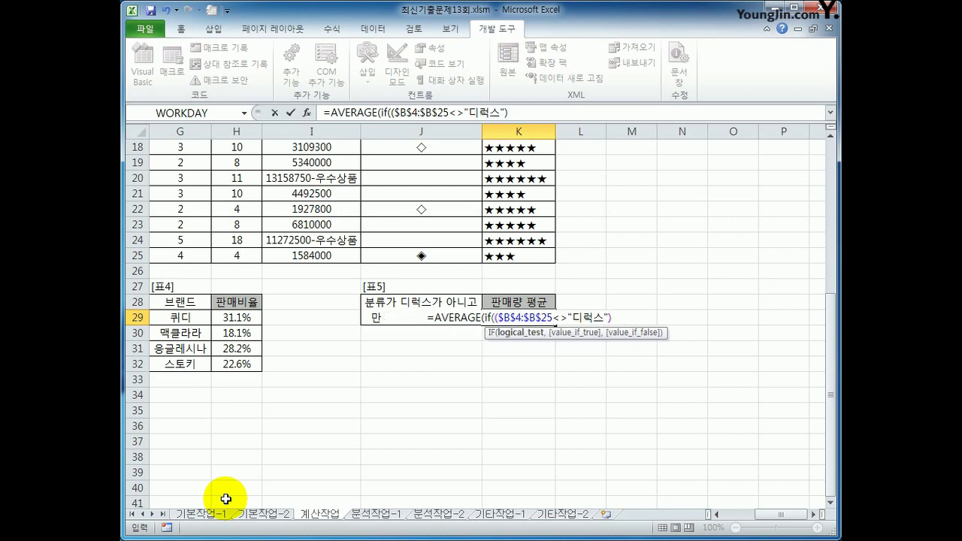
# Multiply it by a second condition that the 만족도 length is at least 5, as (LEN($K$4:$K$25)>=5)
pyautogui.write('*')
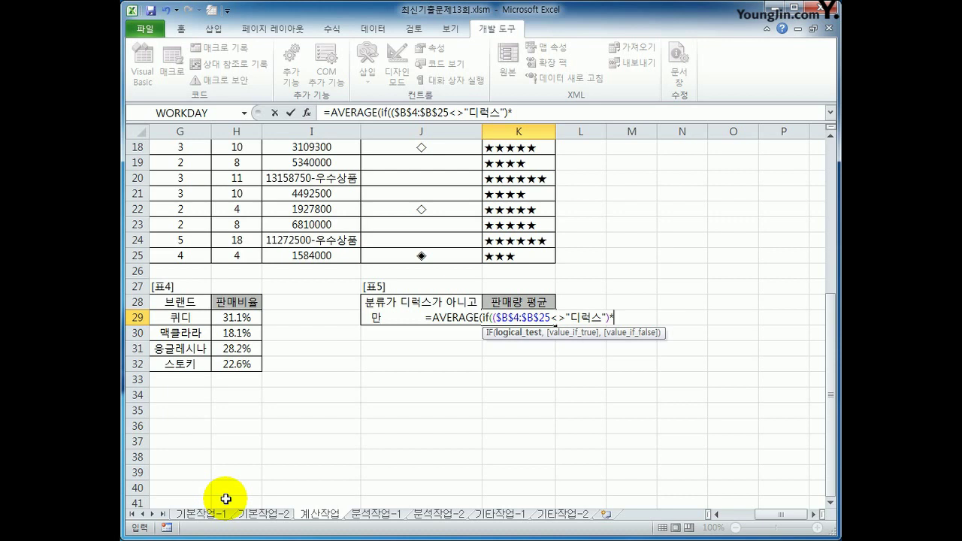
pyautogui.write('(')
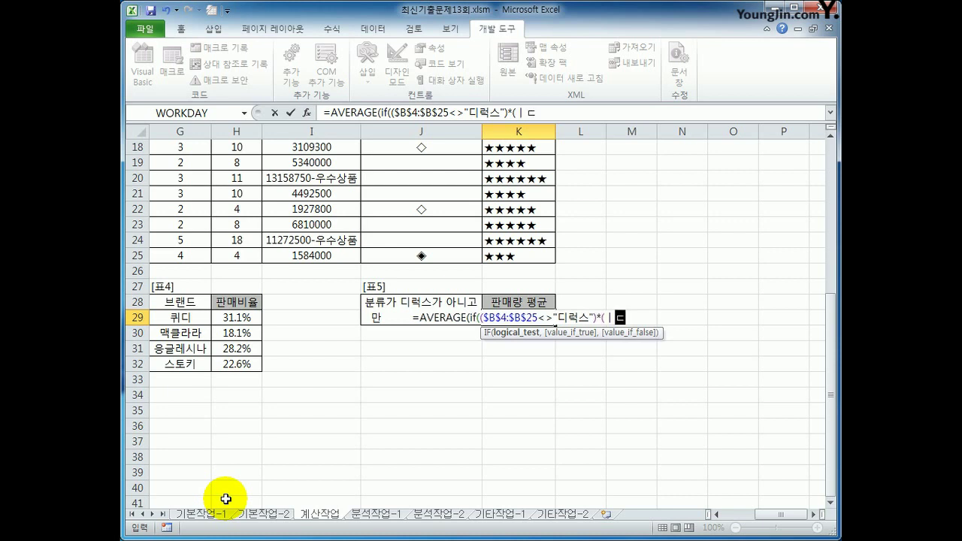
pyautogui.write('len(')
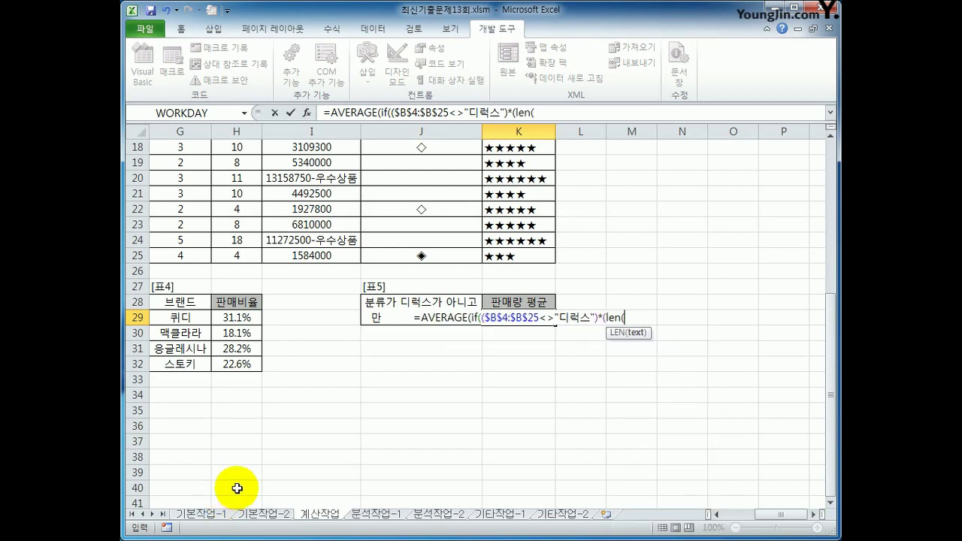
pyautogui.scroll(6, 222, 534)
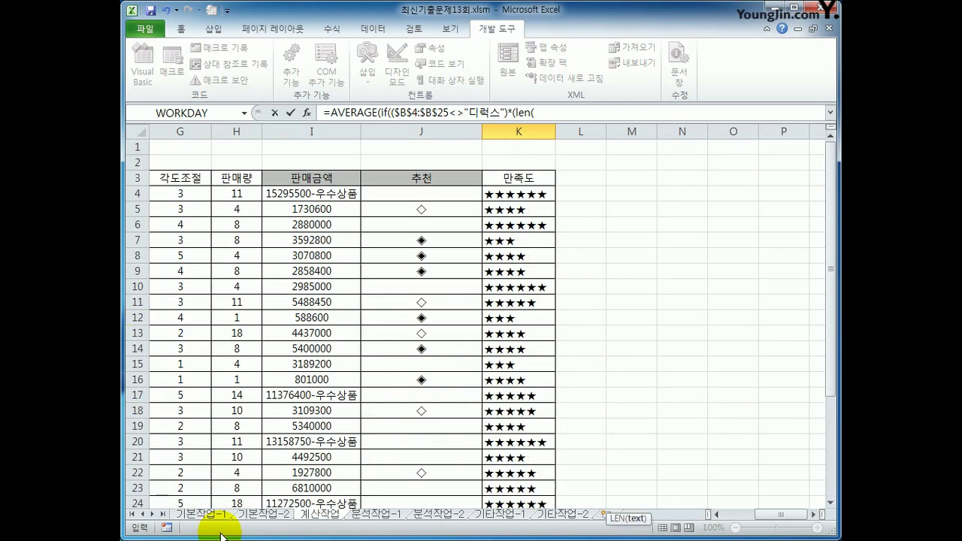
pyautogui.moveTo(507, 191); pyautogui.dragTo(516, 476)
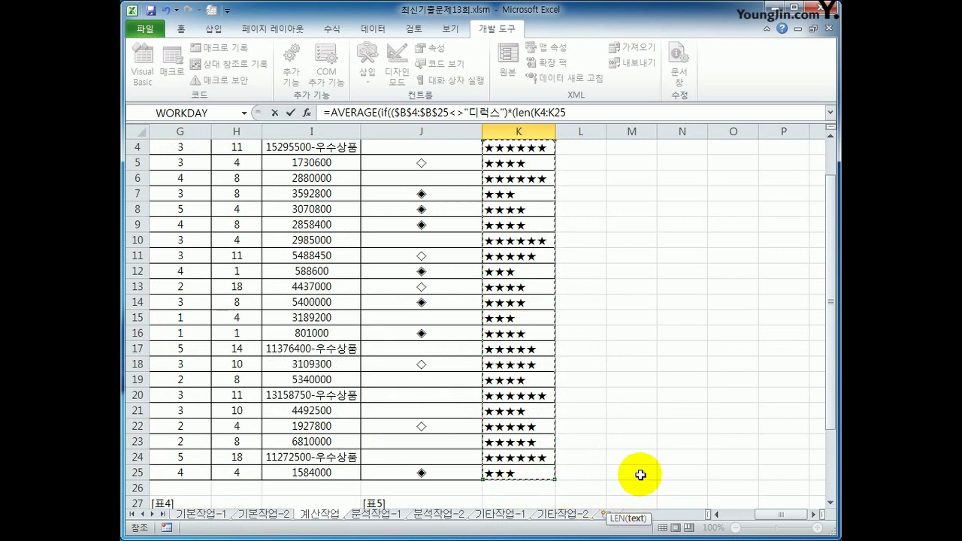
pyautogui.press('F4')
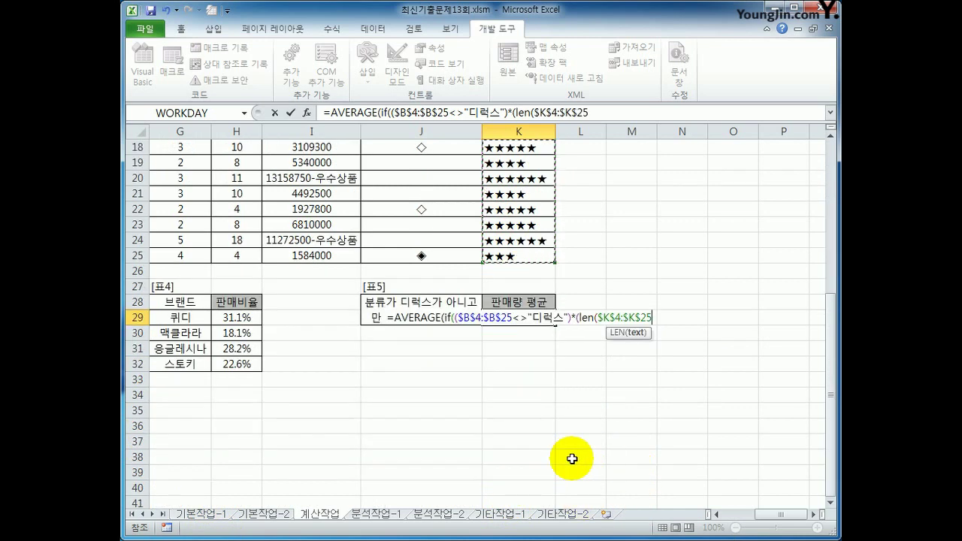
pyautogui.write(')')
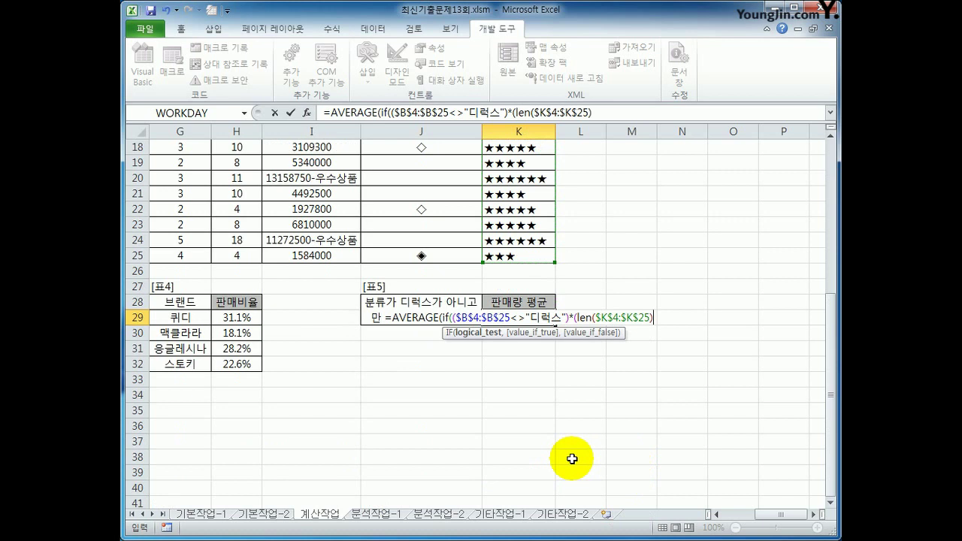
pyautogui.write('>=5')
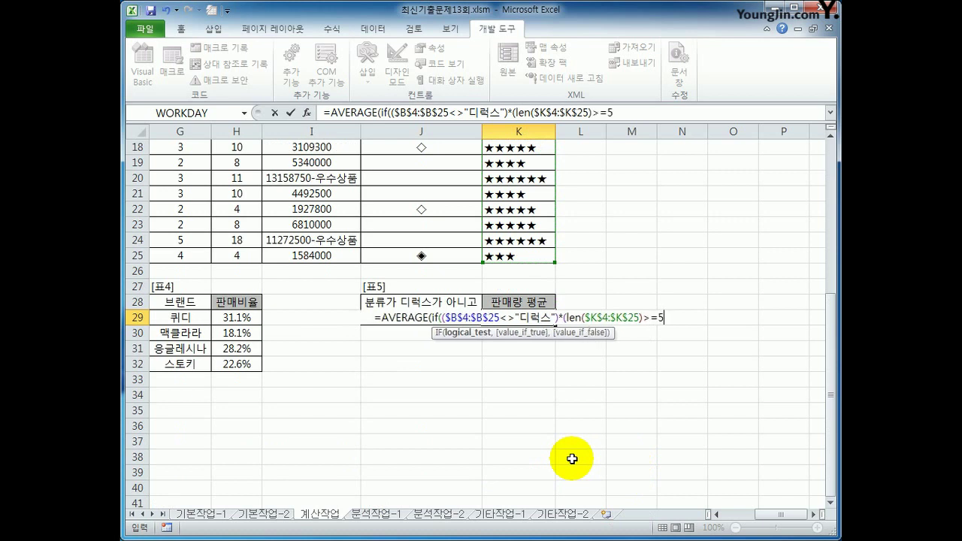
pyautogui.write(')')
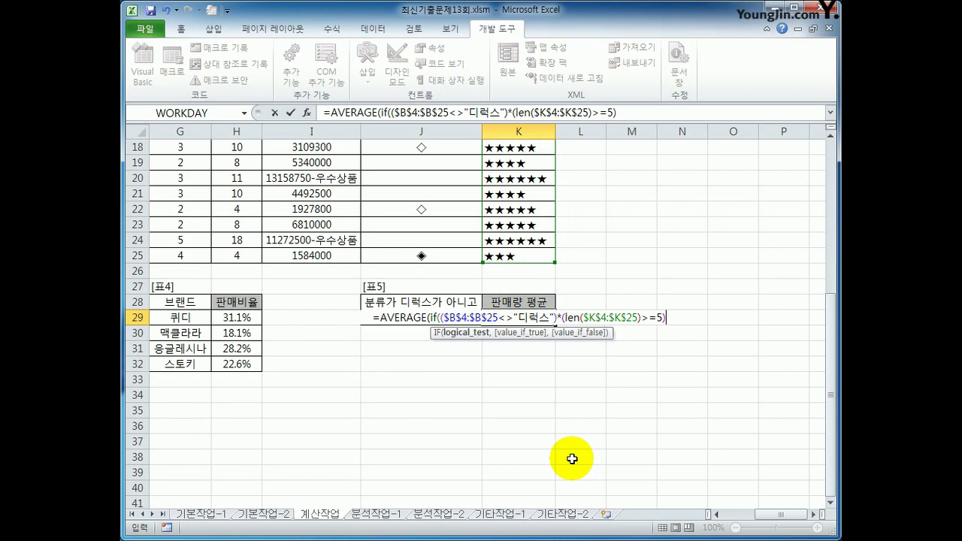
# Set the 판매량 range $H$4:$H$25 as IF's true value, close both functions and enter K29 as an array formula
pyautogui.write(',')
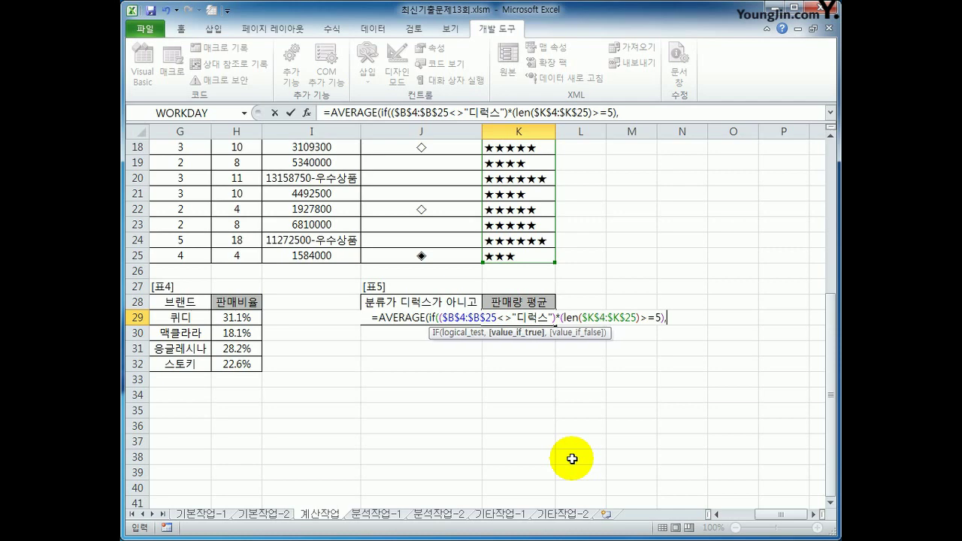
pyautogui.scroll(6, 567, 462)
pyautogui.moveTo(235, 194); pyautogui.dragTo(250, 467)
pyautogui.press('F4')
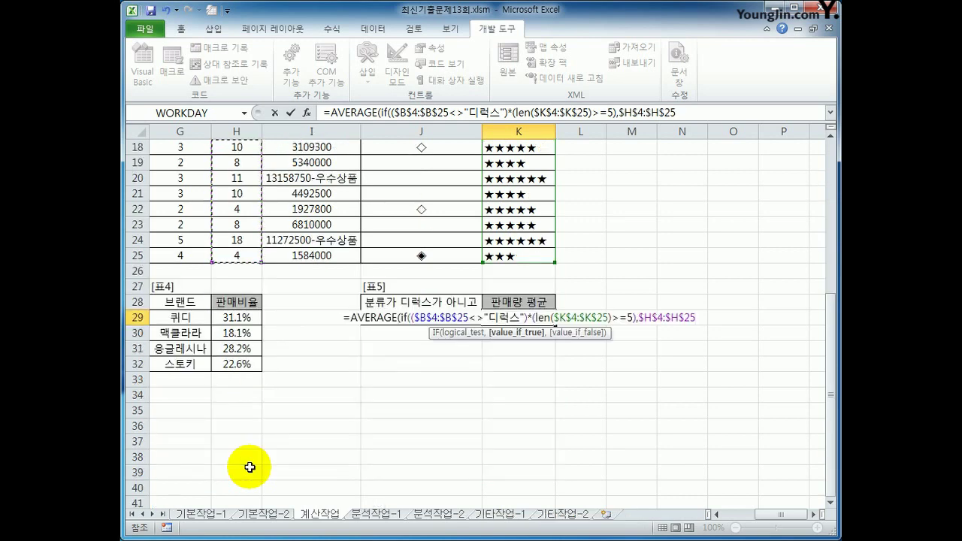
pyautogui.write('))')
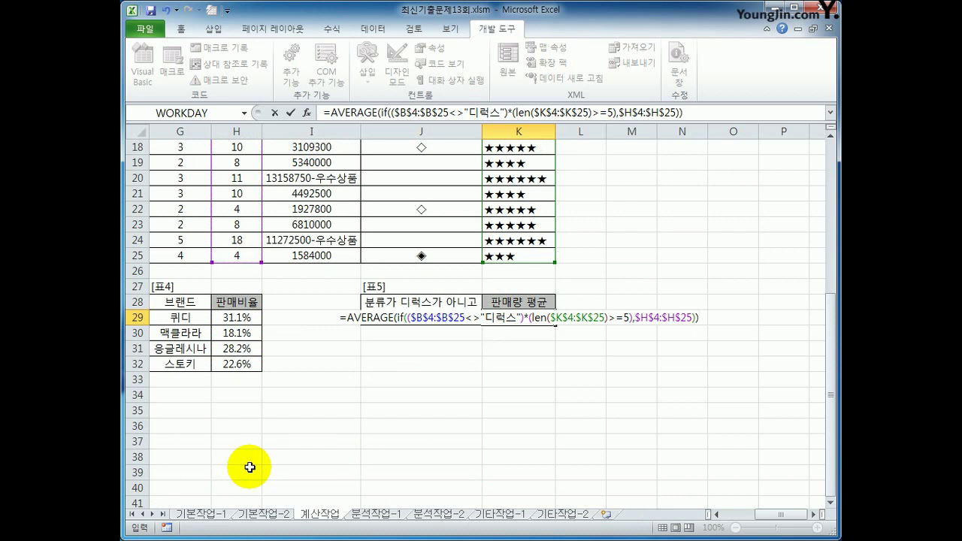
pyautogui.hotkey('ctrl', 'shift', 'Return')
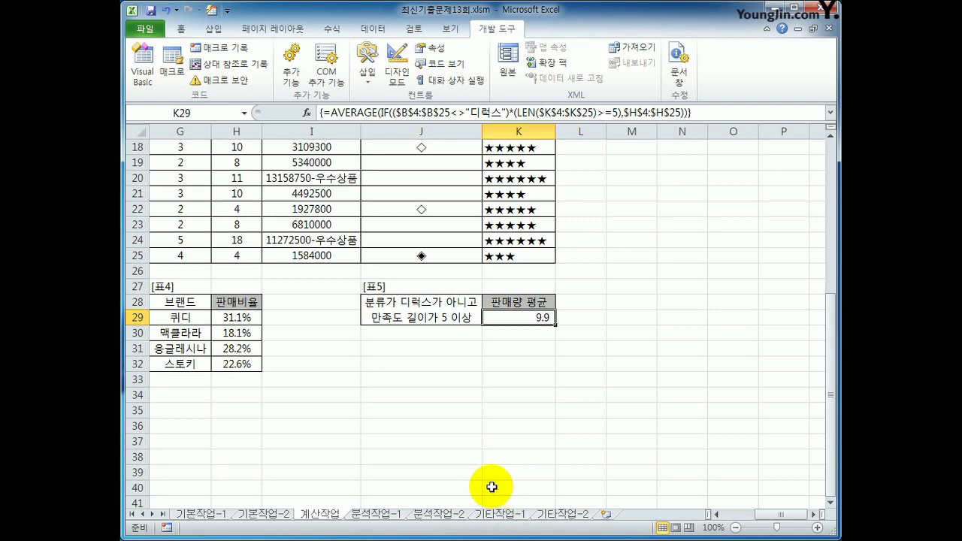
# On sheet 분석작업-1, create a PivotTable from $A$1:$I$30, placed in the existing worksheet at K4
pyautogui.click(393, 516)
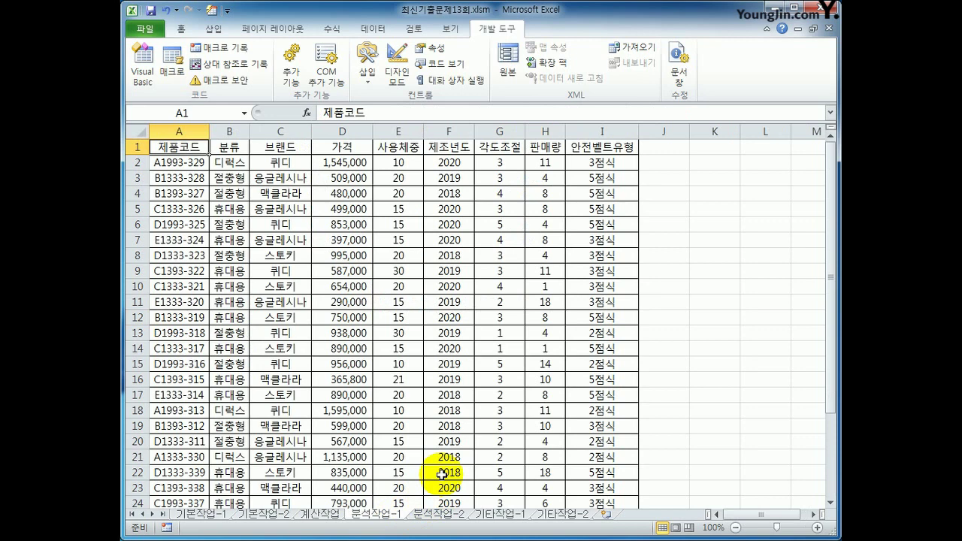
pyautogui.click(204, 30)
pyautogui.click(151, 54)
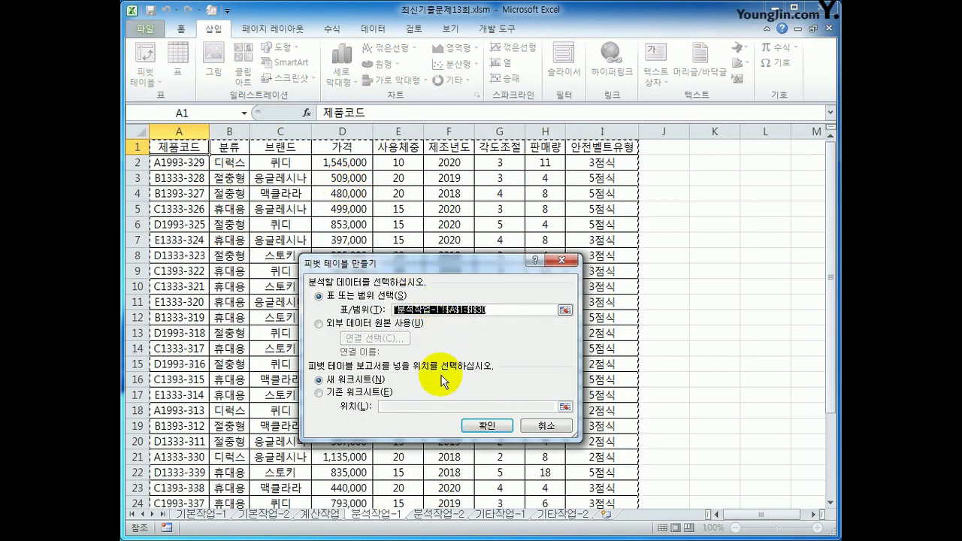
pyautogui.scroll(-2, 409, 409)
pyautogui.scroll(-2, 391, 412)
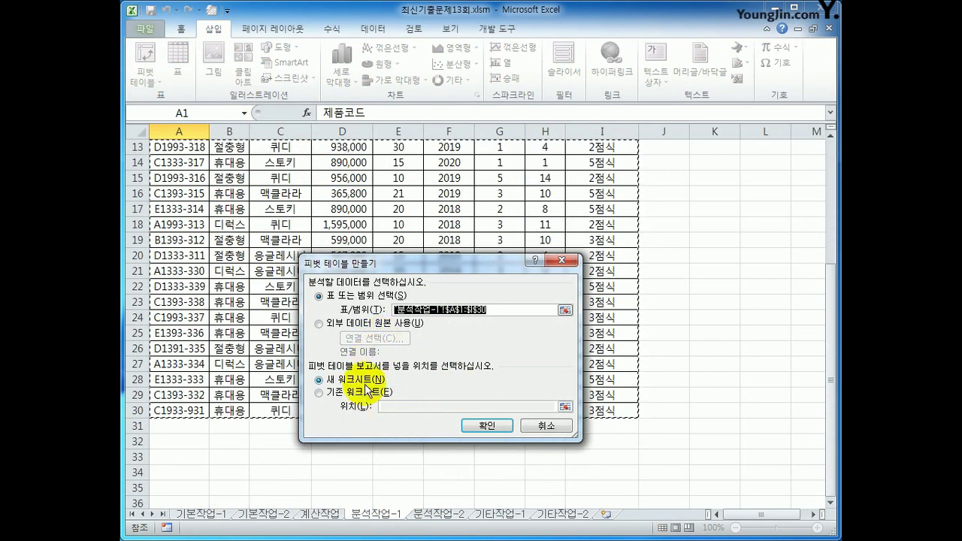
pyautogui.click(373, 392)
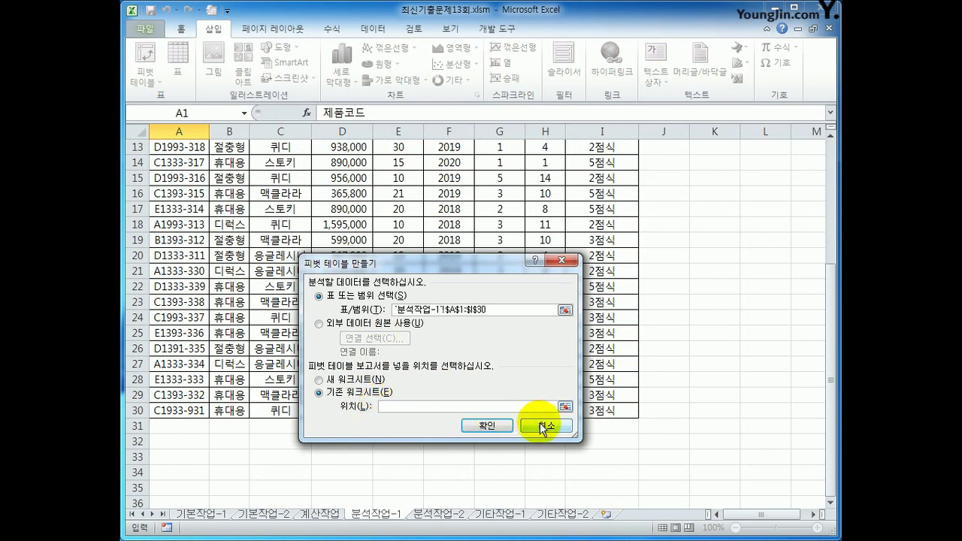
pyautogui.scroll(4, 542, 427)
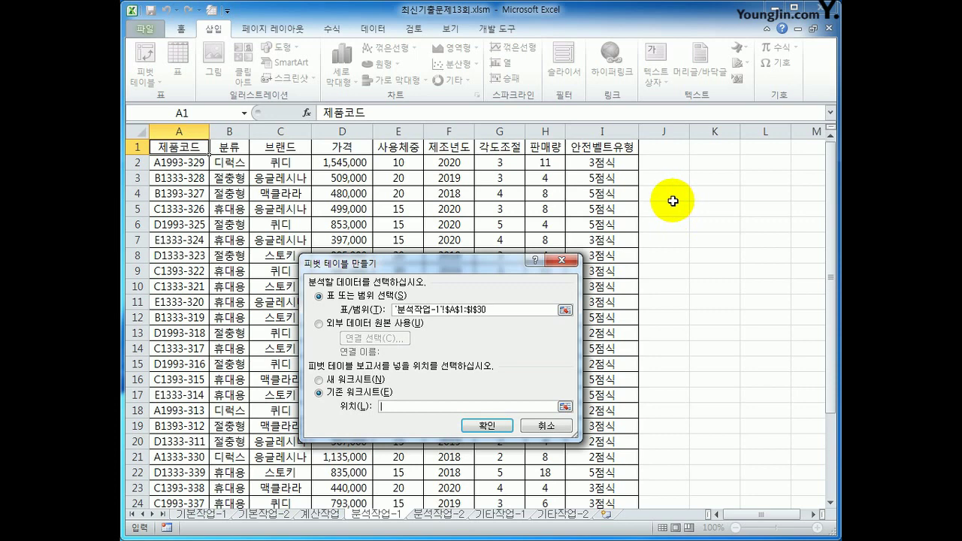
pyautogui.click(713, 195)
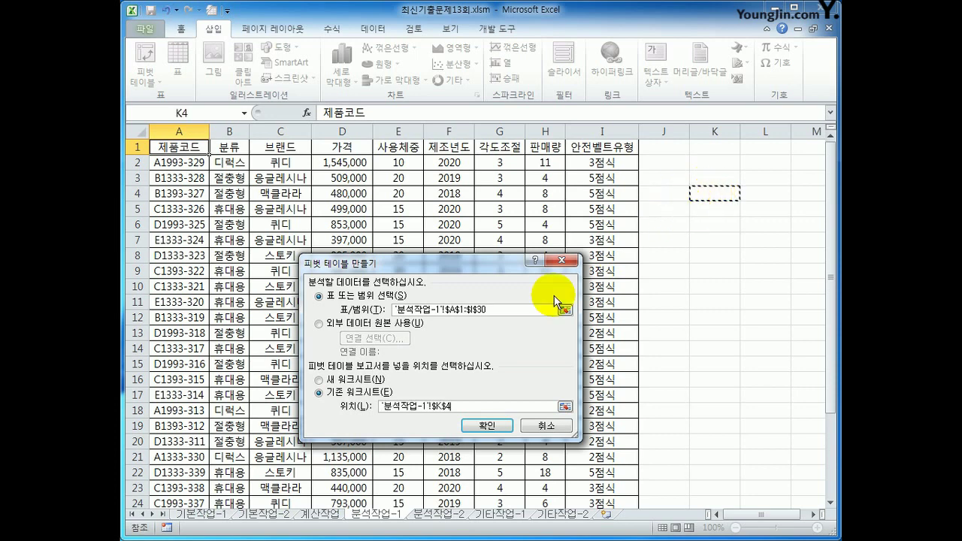
pyautogui.click(487, 425)
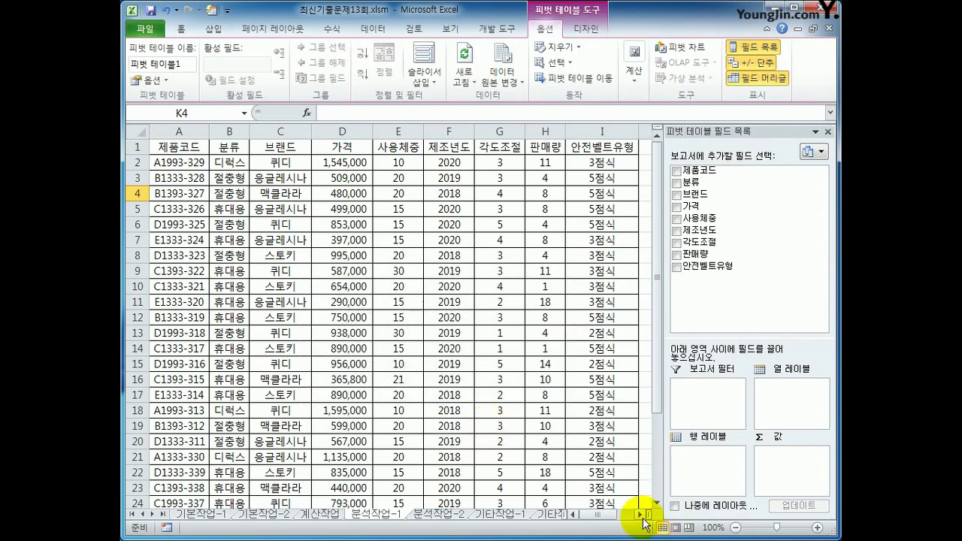
# Add the 분류 field to the new PivotTable as a report filter
pyautogui.click(643, 514)
pyautogui.click(643, 514)
pyautogui.click(643, 515)
pyautogui.click(642, 515)
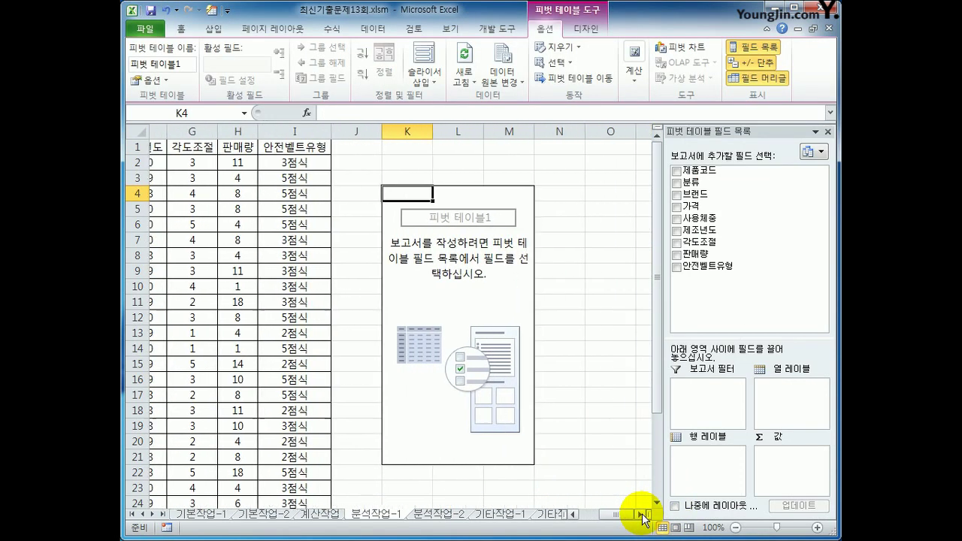
pyautogui.click(642, 515)
pyautogui.moveTo(724, 183); pyautogui.dragTo(716, 404)
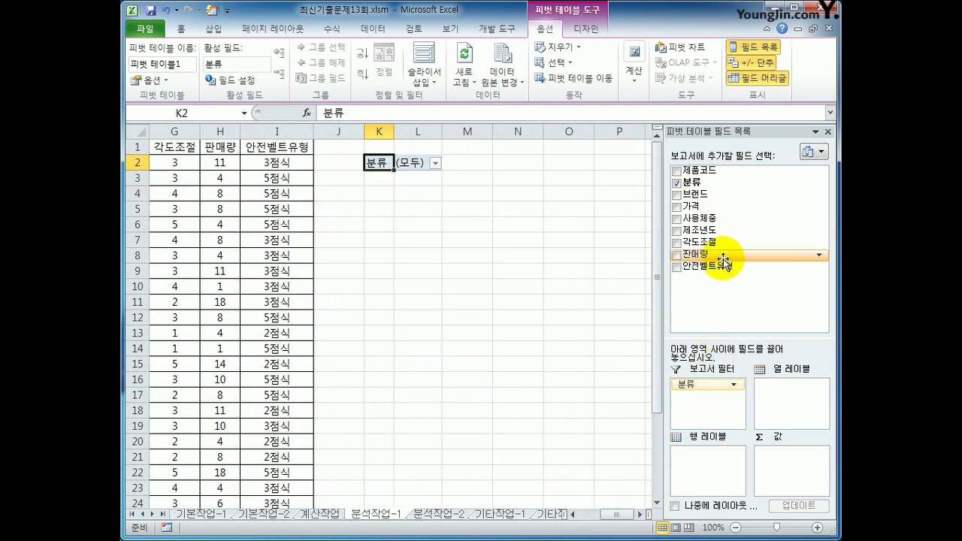
# Add 안전벨트유형 and 브랜드 as the PivotTable's row labels, and 판매량 and 가격 as its summed values
pyautogui.moveTo(724, 266); pyautogui.dragTo(707, 487)
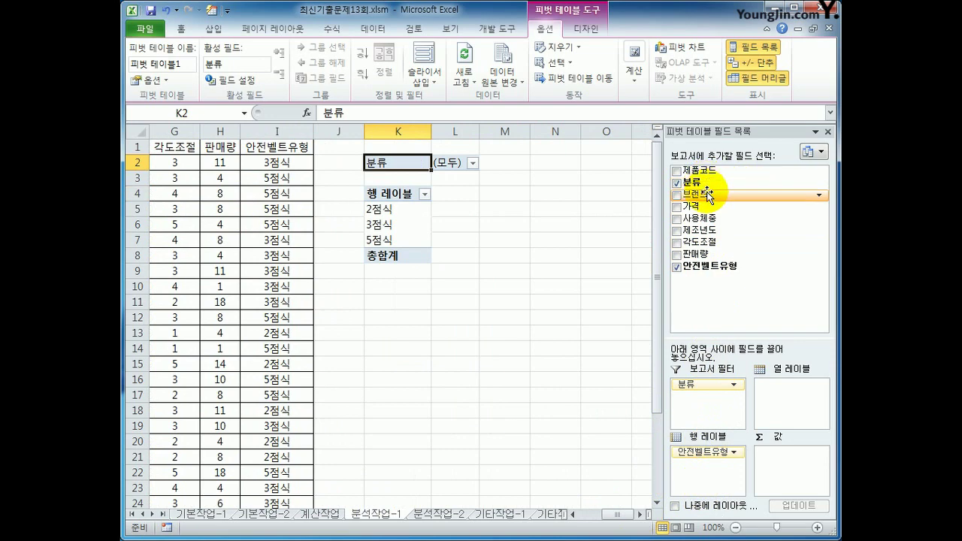
pyautogui.moveTo(711, 193); pyautogui.dragTo(698, 474)
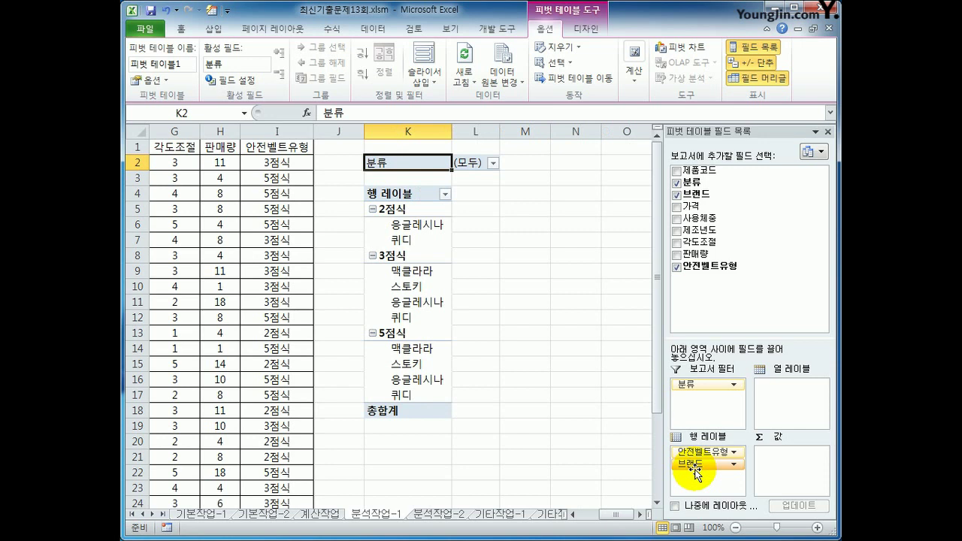
pyautogui.moveTo(695, 254); pyautogui.dragTo(778, 462)
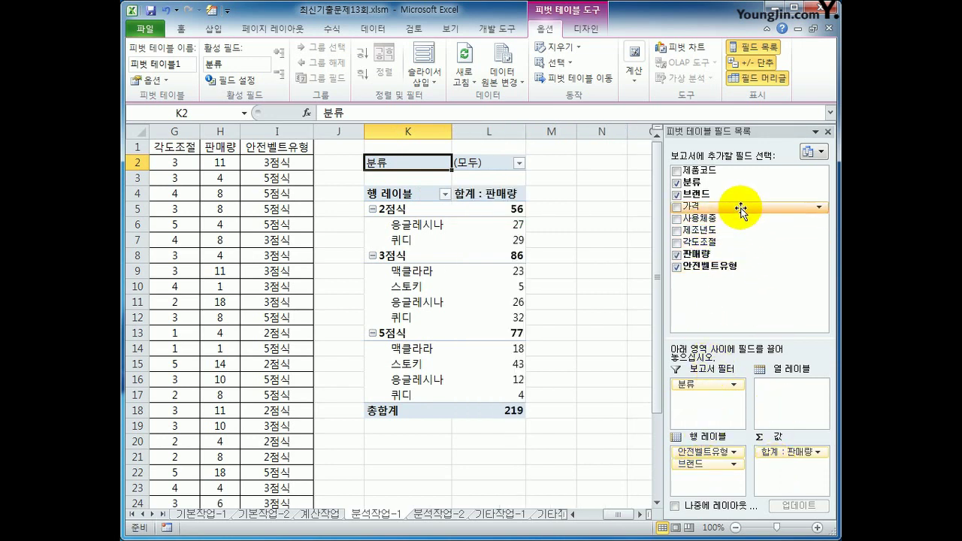
pyautogui.moveTo(740, 211); pyautogui.dragTo(807, 494)
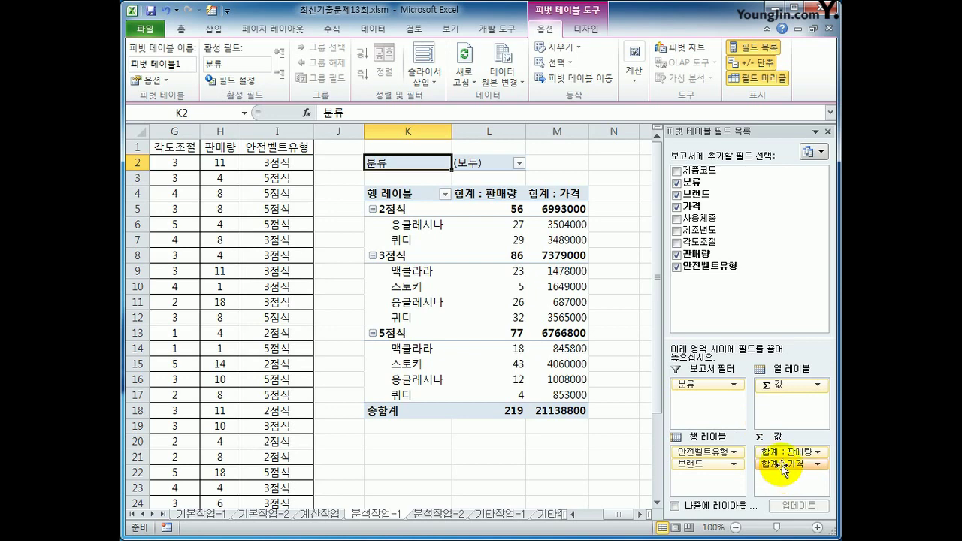
# Show the PivotTable report layout in tabular form (테이블 형식으로 표시)
pyautogui.click(591, 33)
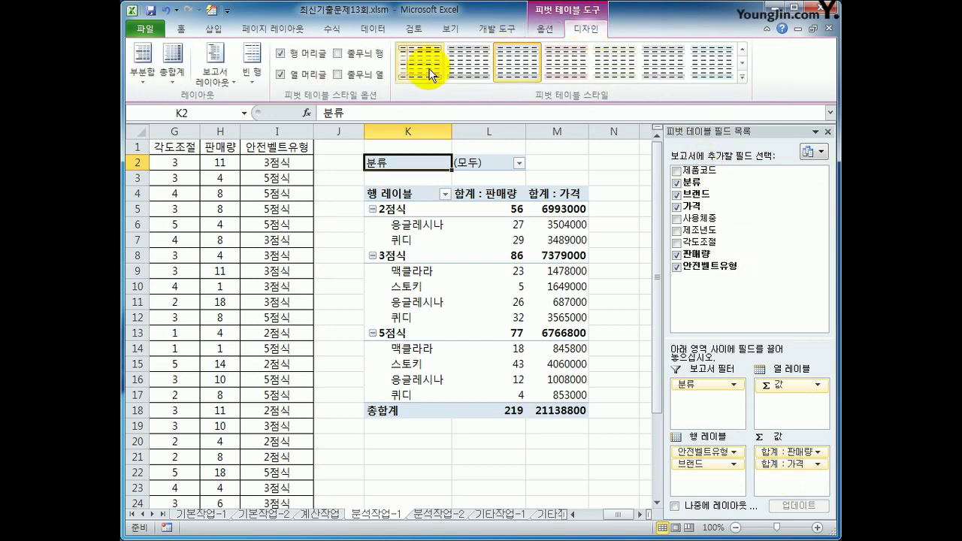
pyautogui.click(224, 80)
pyautogui.click(248, 167)
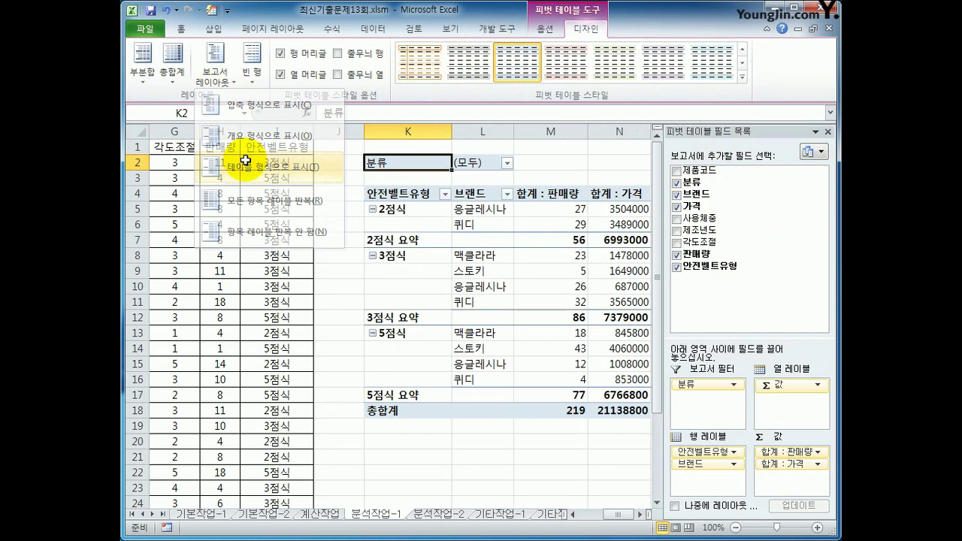
# Add the 가격 field to the values a second time and give this copy the custom name 가격비율
pyautogui.click(637, 515)
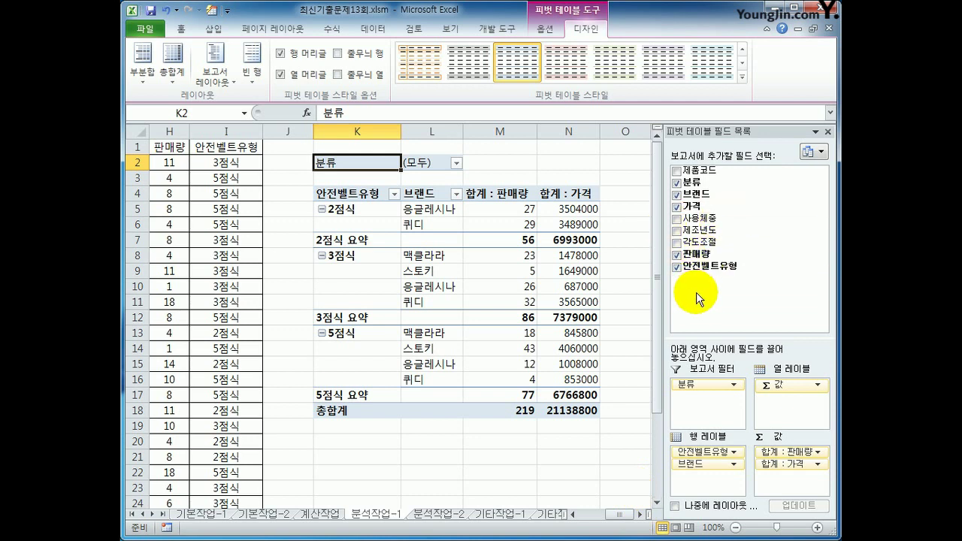
pyautogui.moveTo(708, 208); pyautogui.dragTo(777, 480)
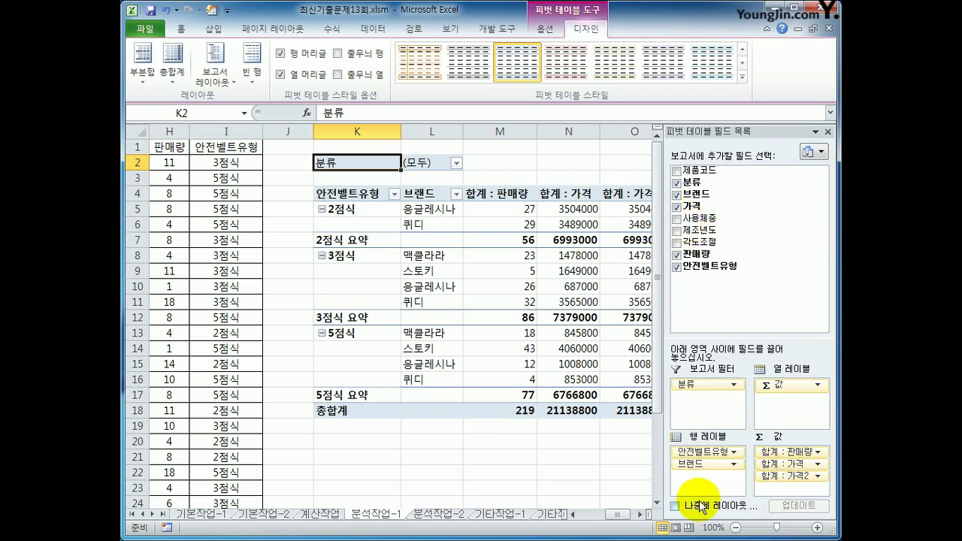
pyautogui.click(641, 515)
pyautogui.click(640, 515)
pyautogui.click(504, 185)
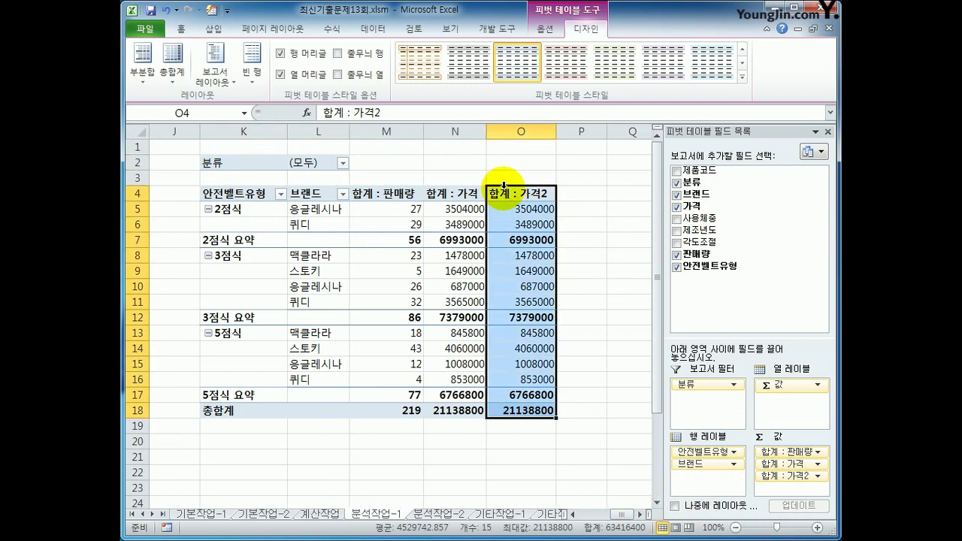
pyautogui.click(503, 191)
pyautogui.rightClick(503, 192)
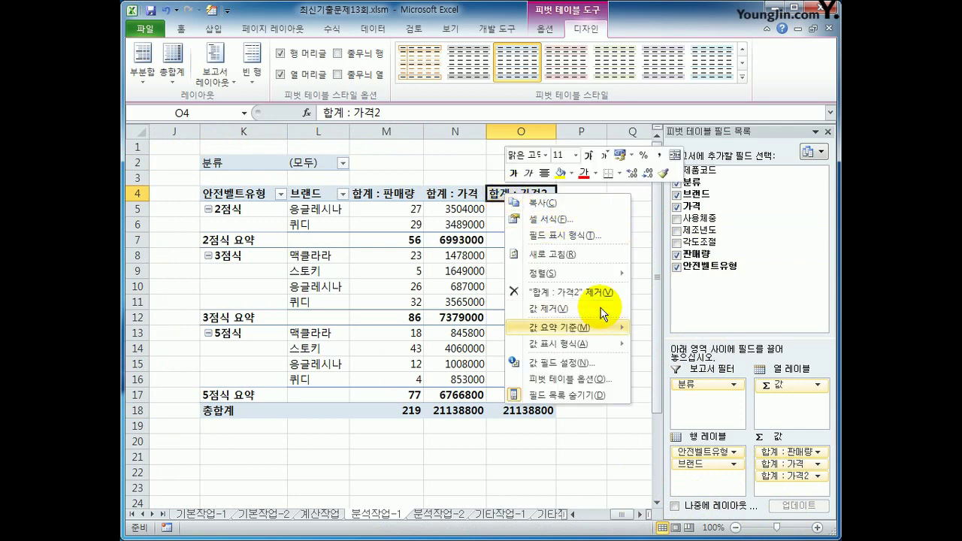
pyautogui.click(591, 371)
pyautogui.moveTo(554, 273); pyautogui.dragTo(543, 227)
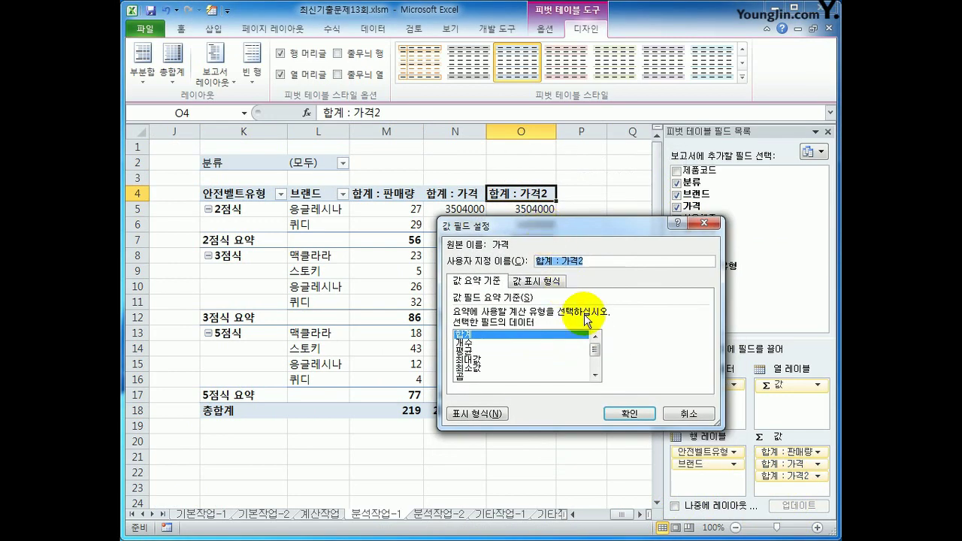
pyautogui.write('rk')
pyautogui.press('BackSpace')
pyautogui.press('BackSpace')
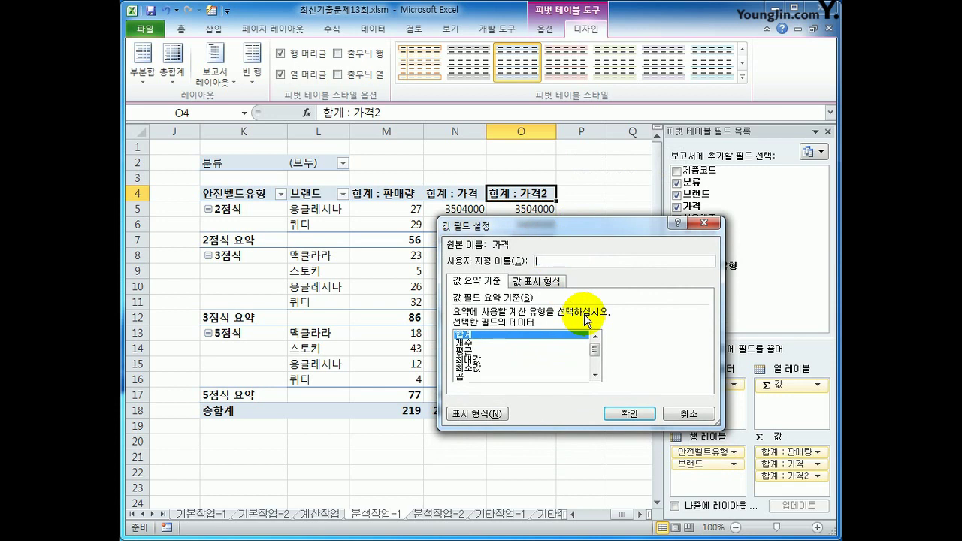
pyautogui.write('가격비율')
# Show the 가격비율 values as 열 합계 비율 and apply the field settings
pyautogui.click(554, 283)
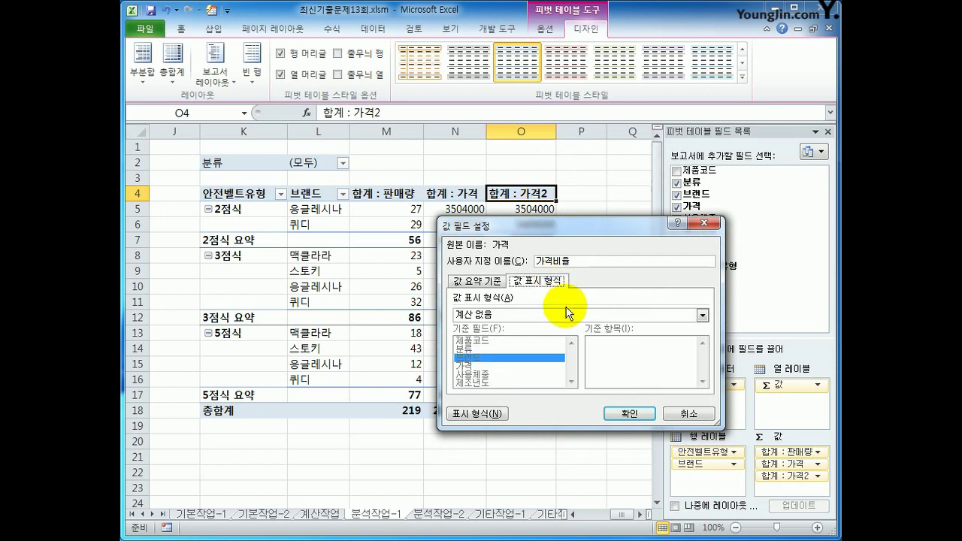
pyautogui.click(567, 315)
pyautogui.click(559, 345)
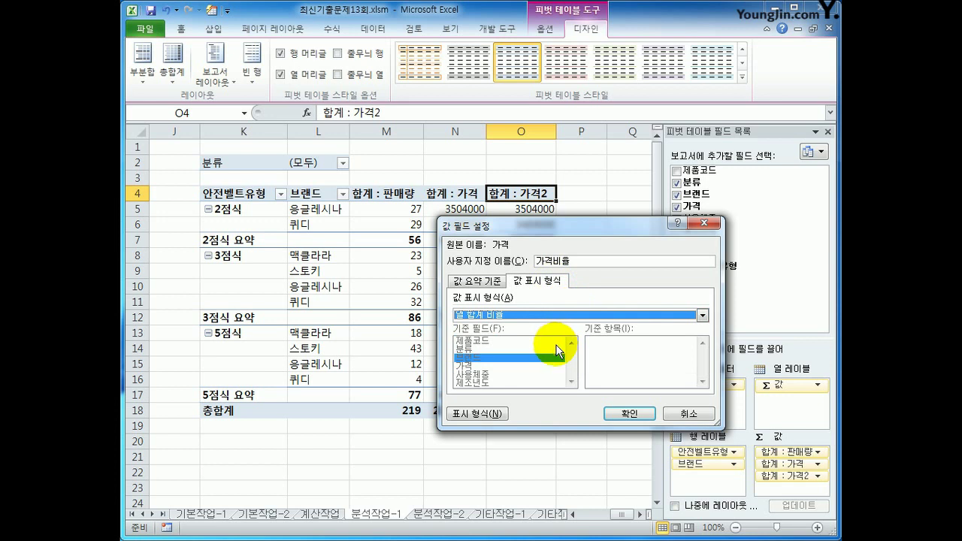
pyautogui.click(617, 412)
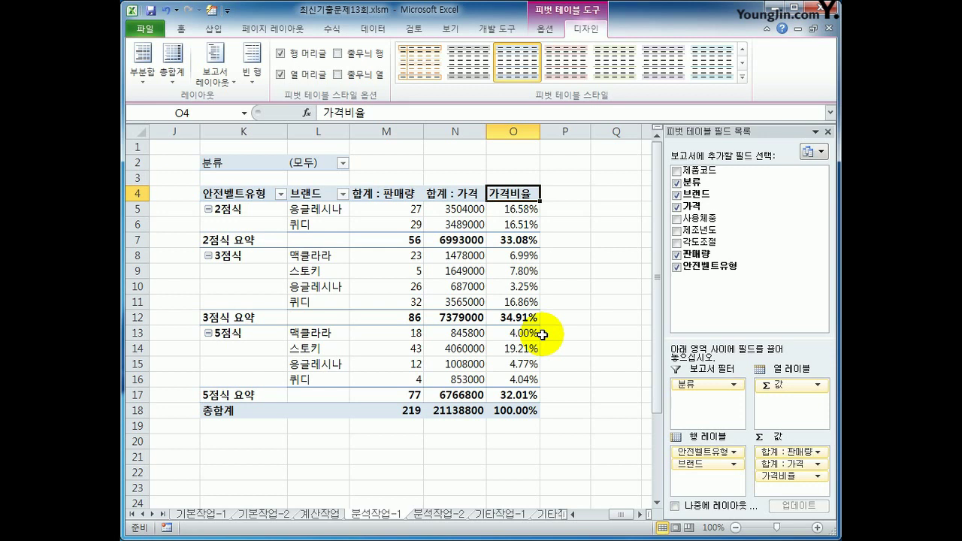
# Format the 합계 : 가격 value field with the 숫자 category and the 1000 단위 구분 기호 separator
pyautogui.click(466, 193)
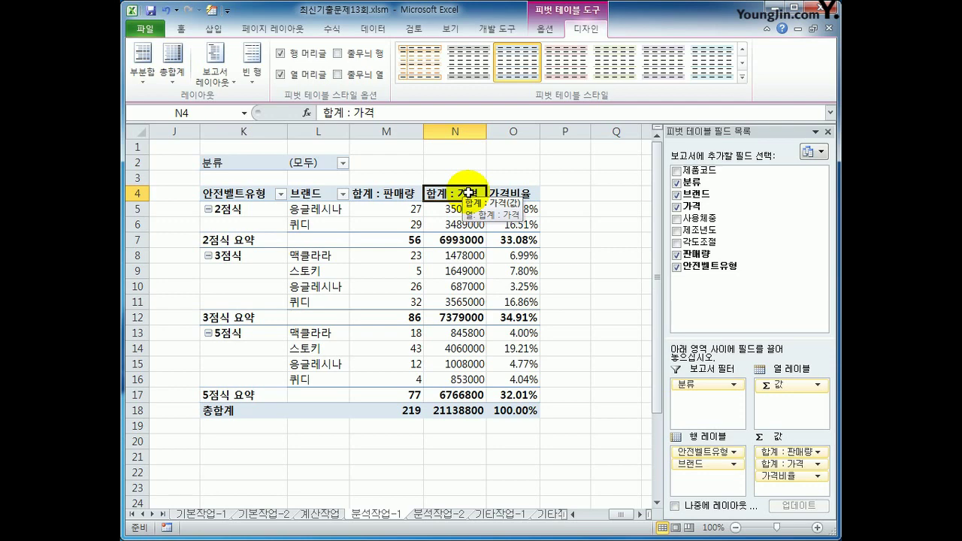
pyautogui.rightClick(466, 193)
pyautogui.click(556, 365)
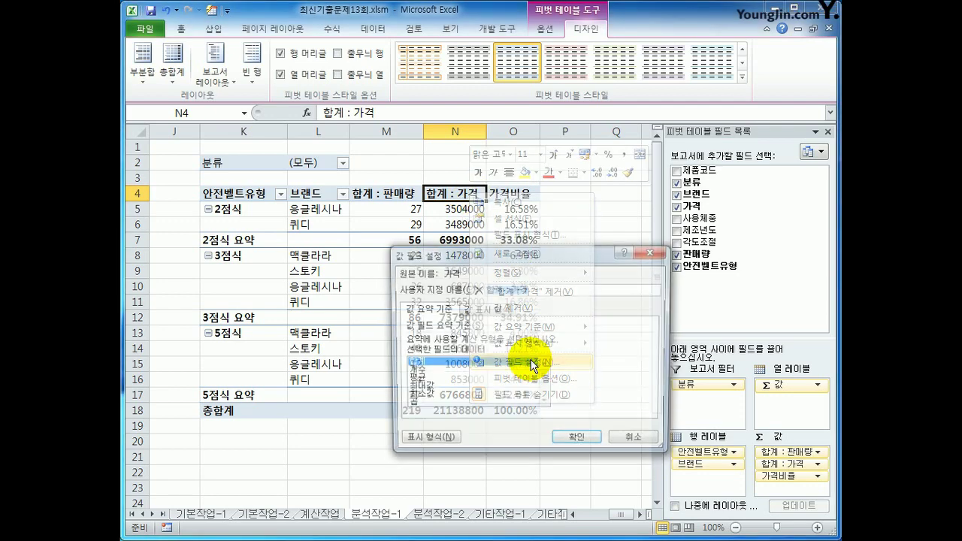
pyautogui.click(426, 442)
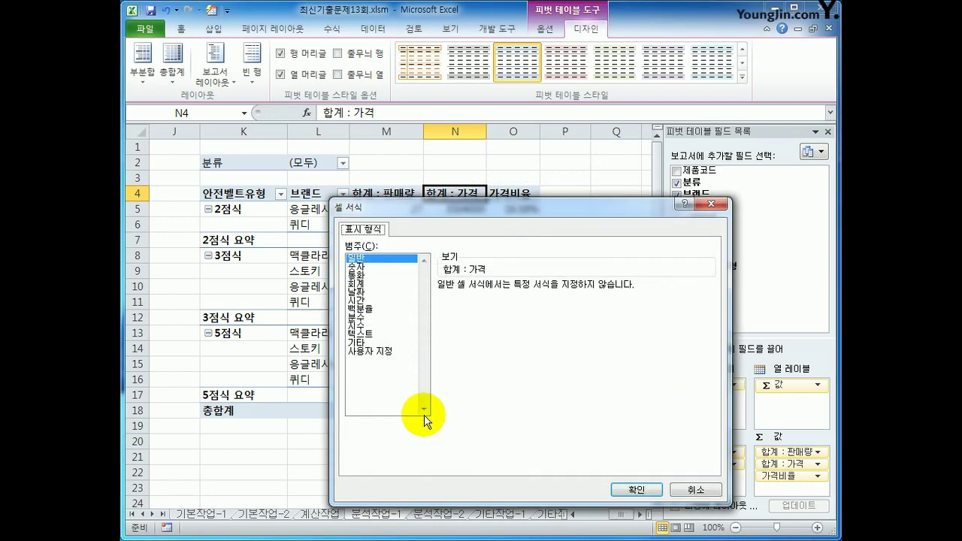
pyautogui.click(359, 267)
pyautogui.click(492, 308)
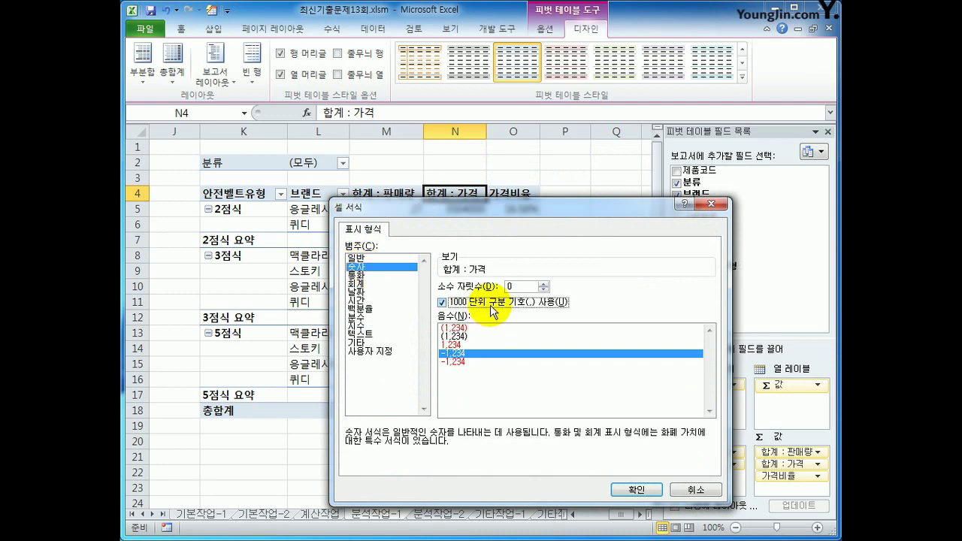
pyautogui.click(637, 489)
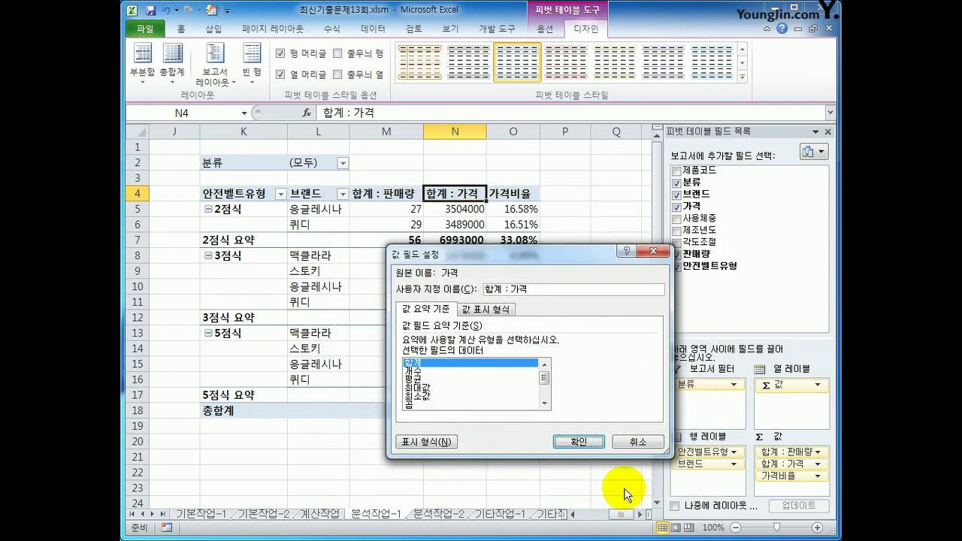
pyautogui.click(560, 438)
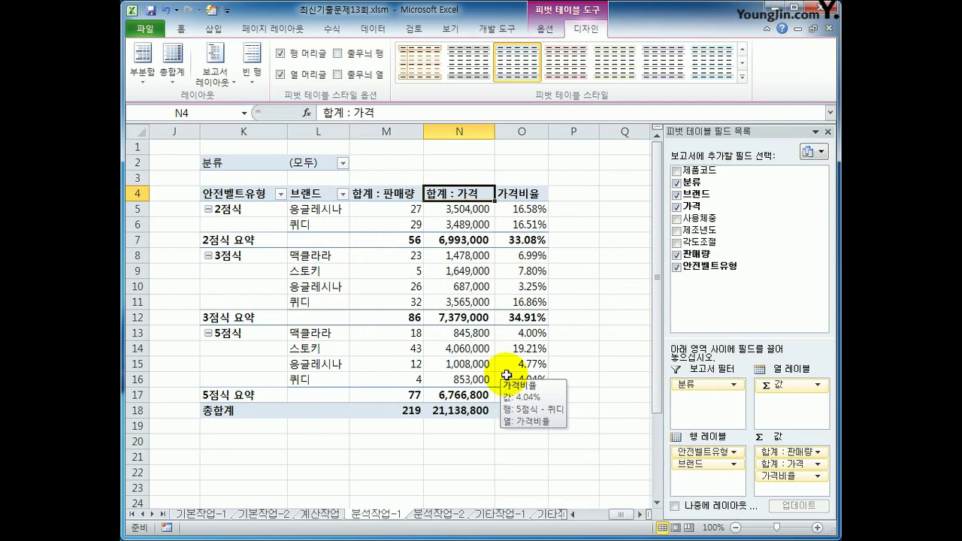
# Apply 피벗 스타일 밝게 22 to the PivotTable and turn on 줄무늬 열
pyautogui.click(743, 78)
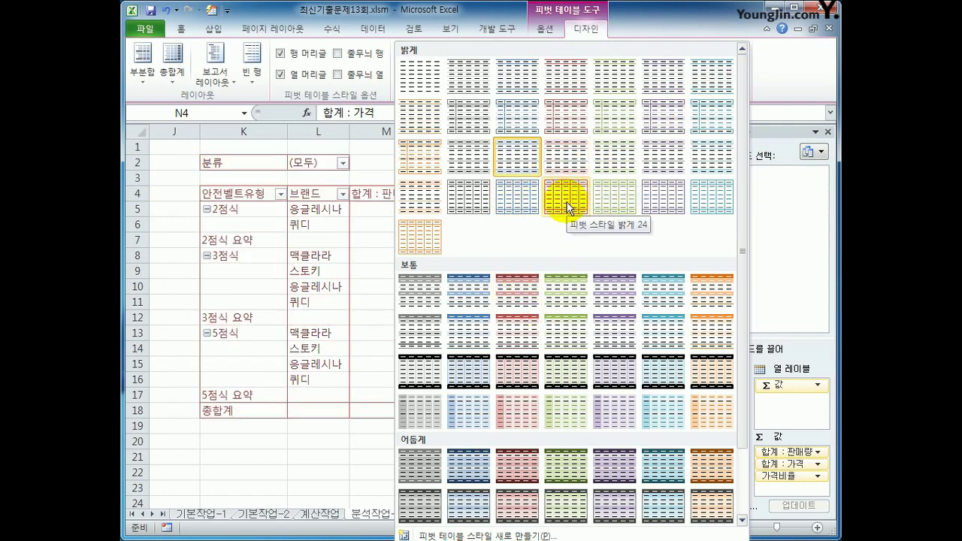
pyautogui.click(482, 202)
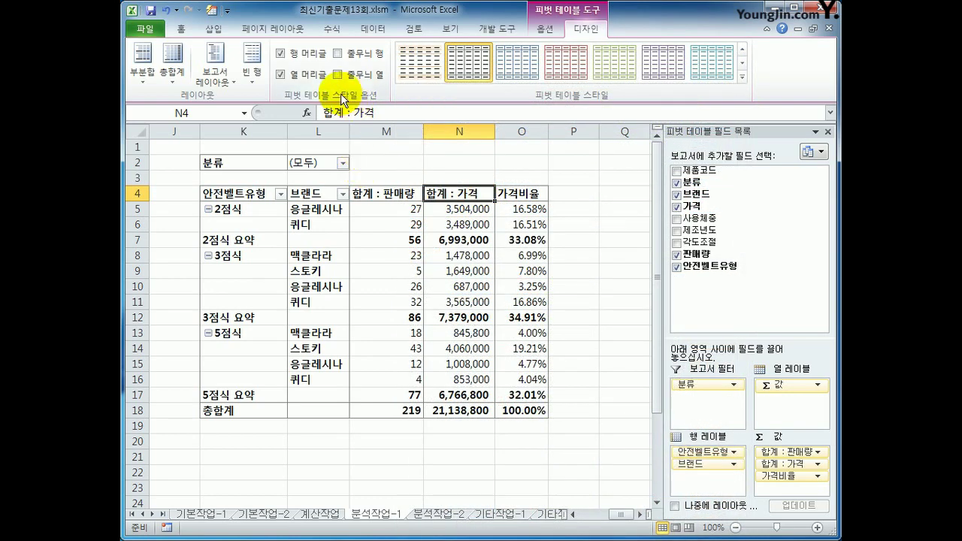
pyautogui.click(338, 75)
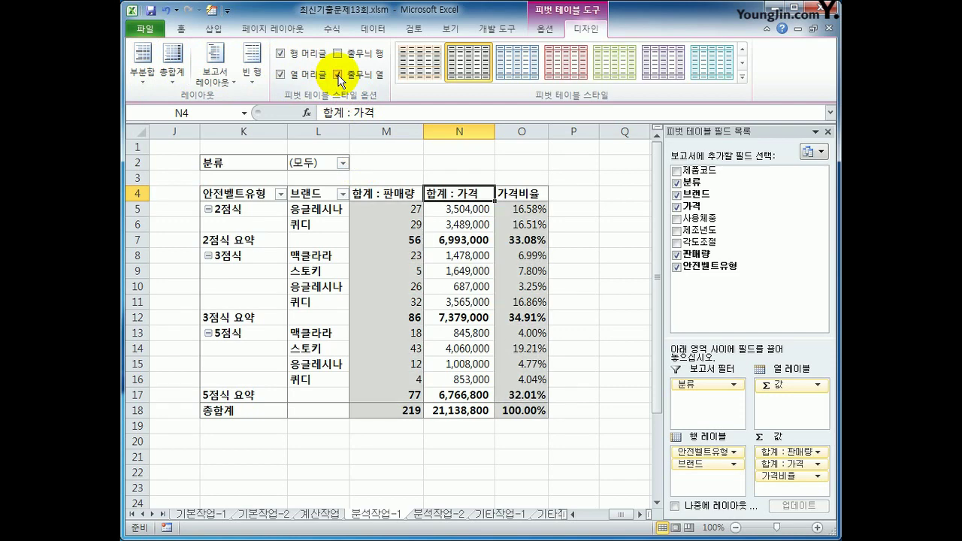
pyautogui.click(571, 272)
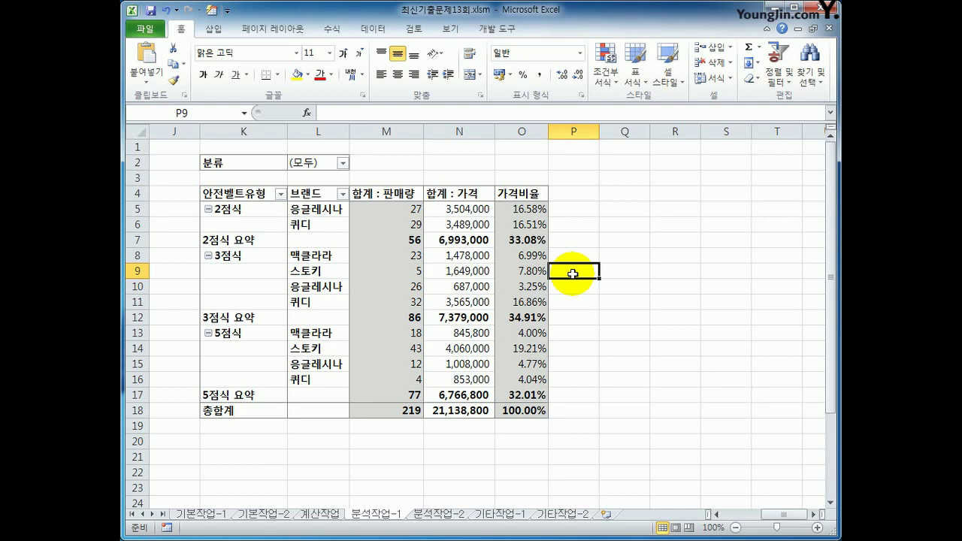
# On sheet 분석작업-2, start recording a macro named 분류별보기, stored in the current workbook
pyautogui.click(434, 504)
pyautogui.click(438, 514)
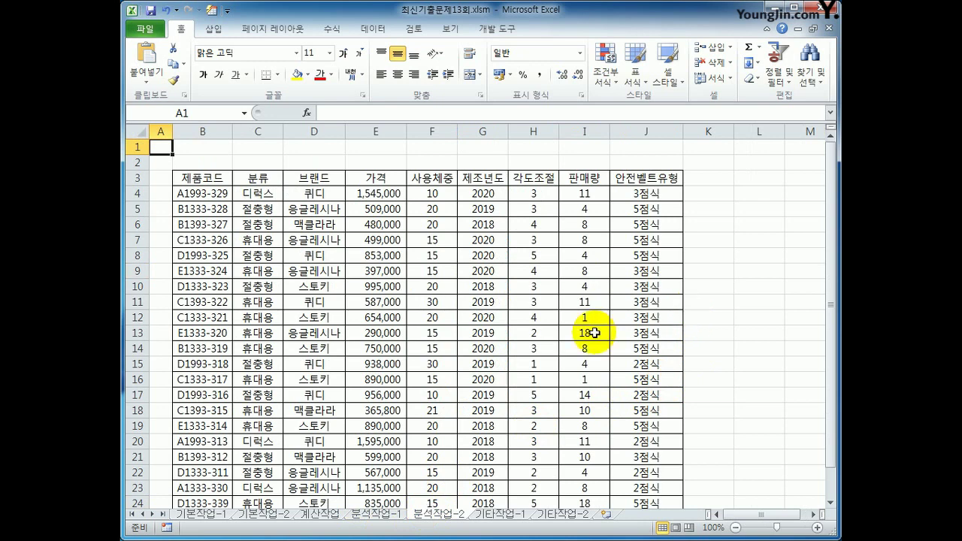
pyautogui.click(481, 30)
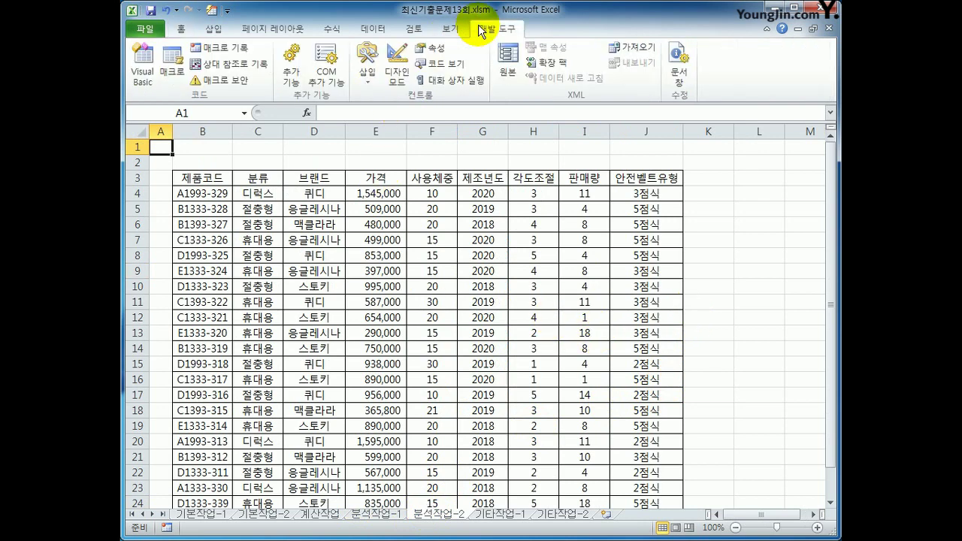
pyautogui.click(232, 48)
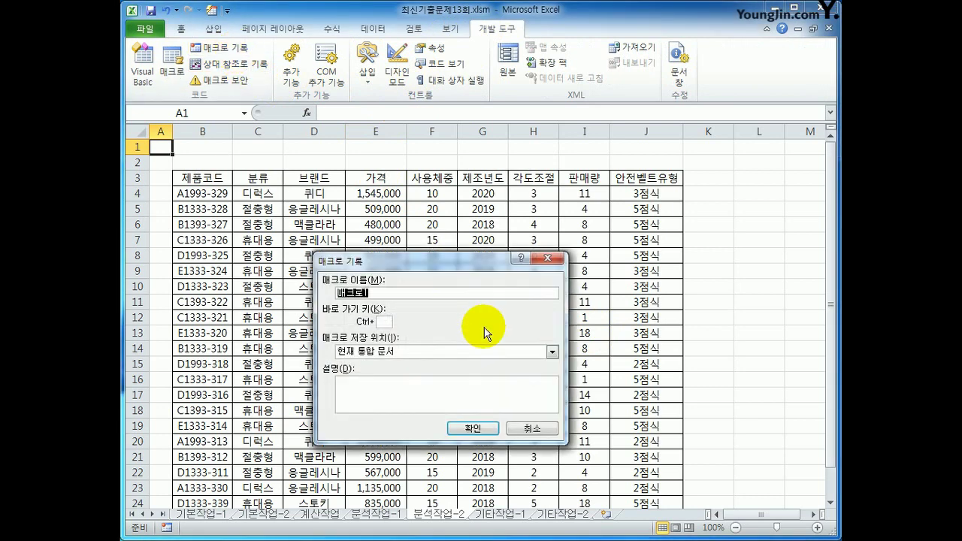
pyautogui.write('분류별보기')
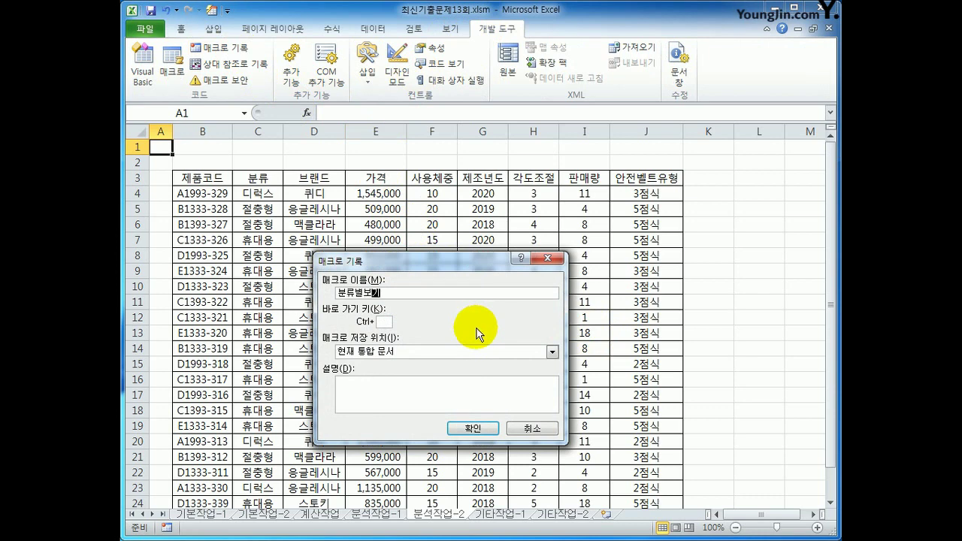
pyautogui.click(468, 427)
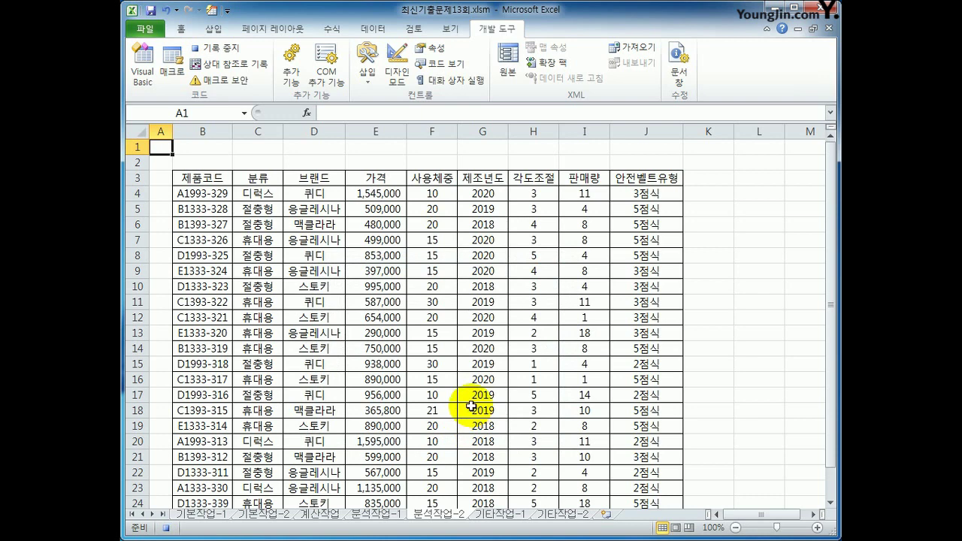
# Set up a sort of the table by 분류 values with the order defined by a 사용자 지정 목록
pyautogui.click(261, 179)
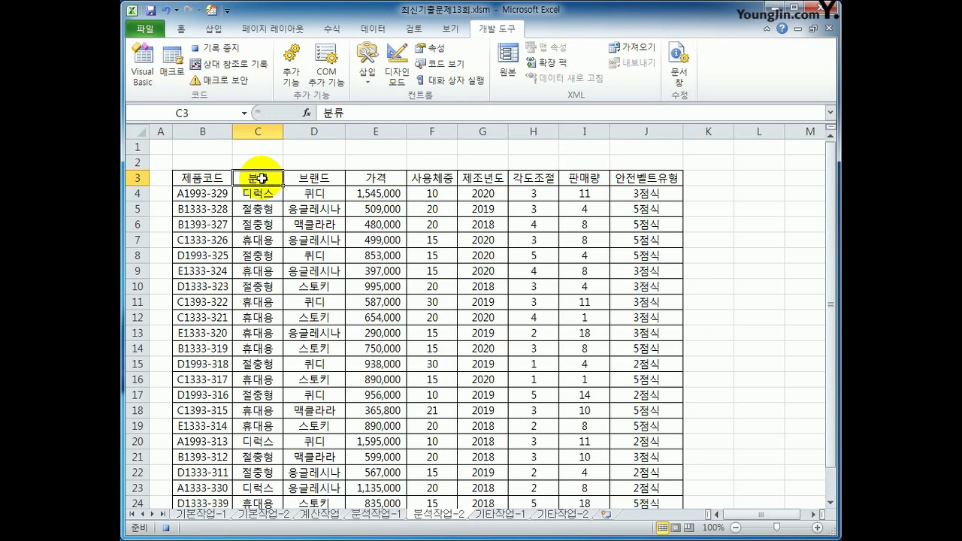
pyautogui.click(365, 30)
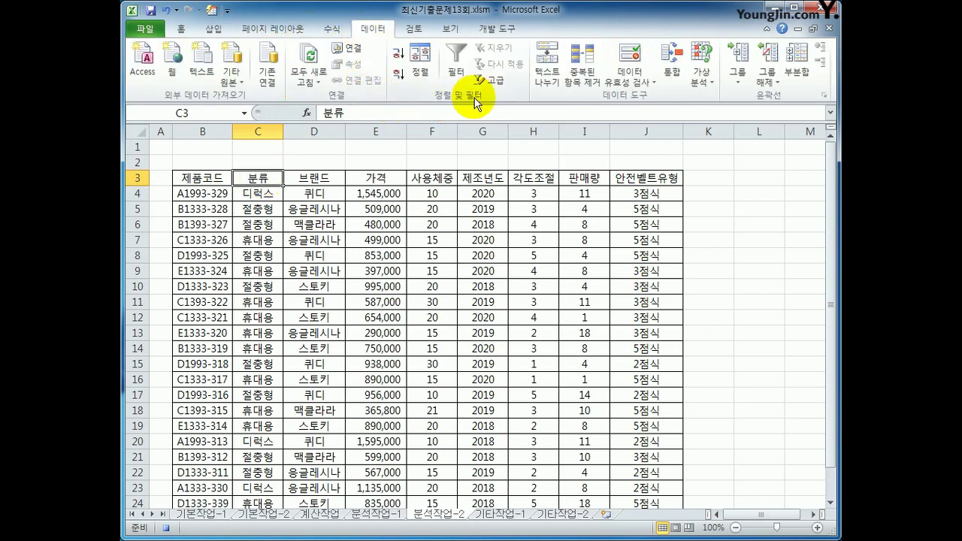
pyautogui.click(422, 73)
pyautogui.moveTo(451, 291); pyautogui.dragTo(519, 192)
pyautogui.click(415, 248)
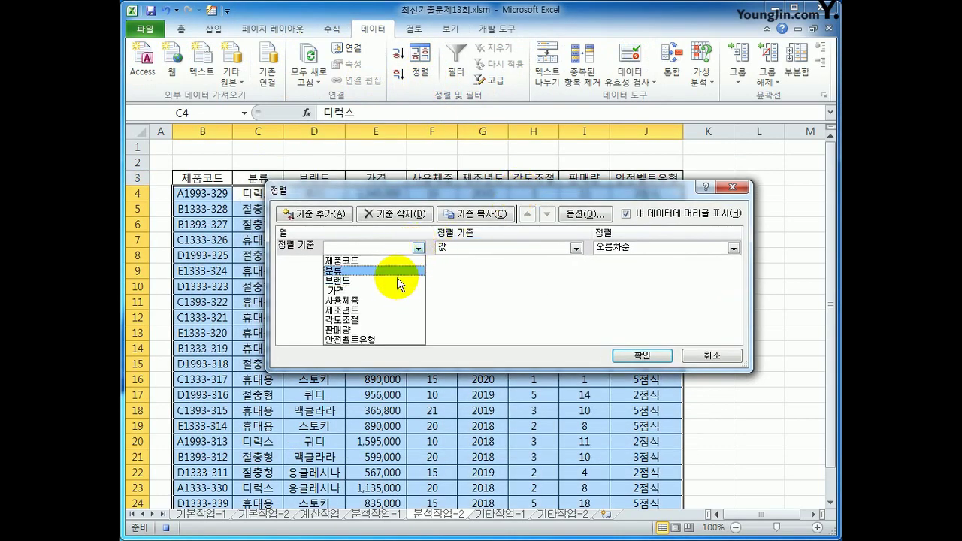
pyautogui.click(397, 274)
pyautogui.moveTo(436, 191); pyautogui.dragTo(467, 217)
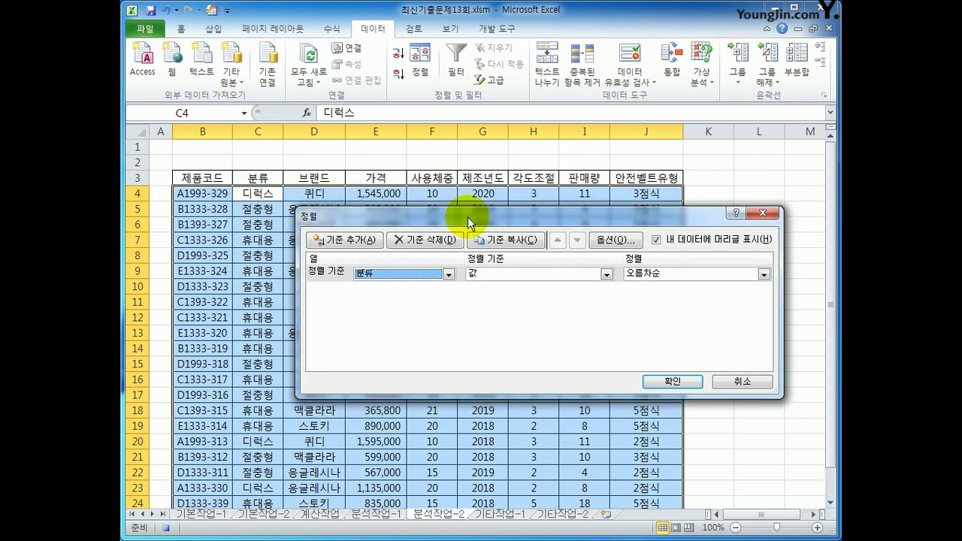
pyautogui.click(763, 275)
pyautogui.click(736, 307)
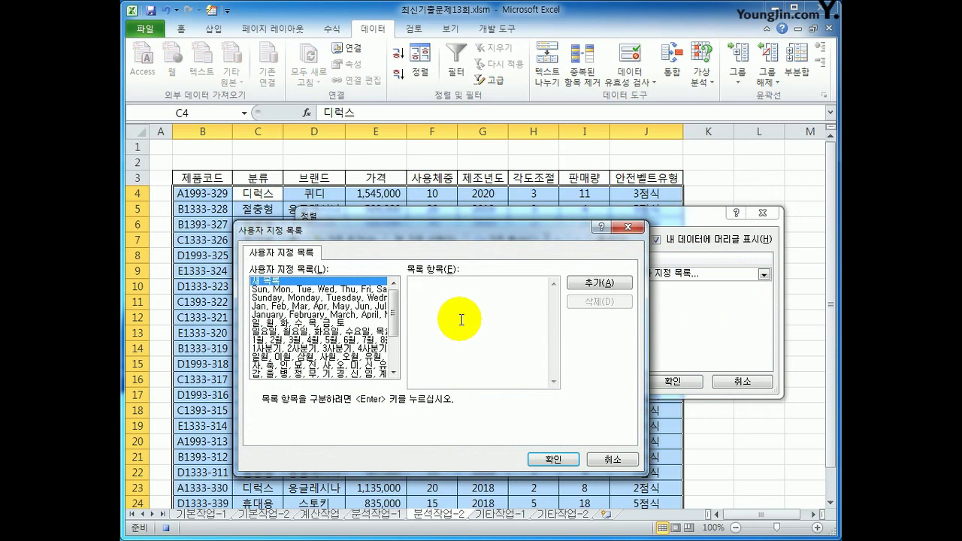
# Add the custom list 절충형, 디럭스, 휴대용 and sort the table in that order
pyautogui.write('절충')
pyautogui.press('BackSpace')
pyautogui.press('BackSpace')
pyautogui.press('BackSpace')
pyautogui.write('충형')
pyautogui.press('Return')
pyautogui.write('디럭스')
pyautogui.press('Return')
pyautogui.write('휴대용')
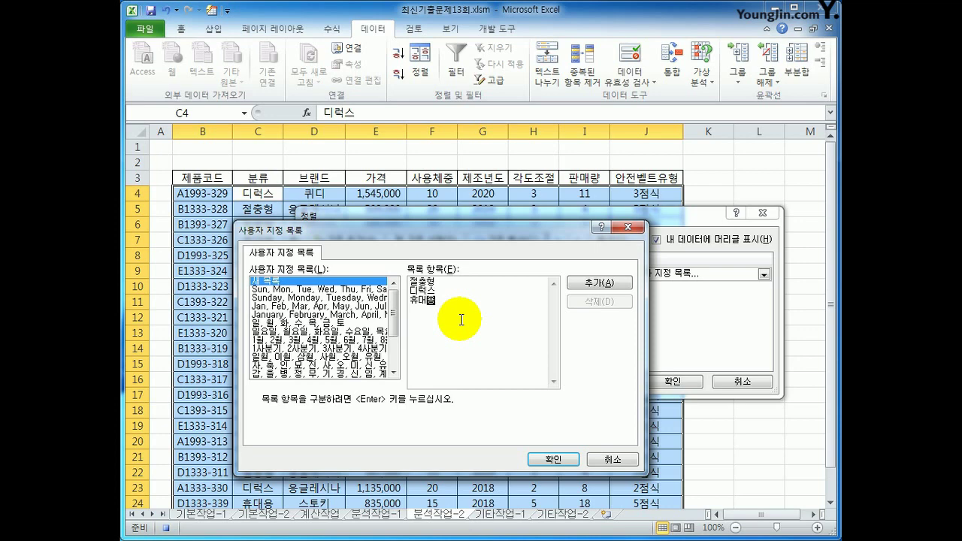
pyautogui.click(606, 286)
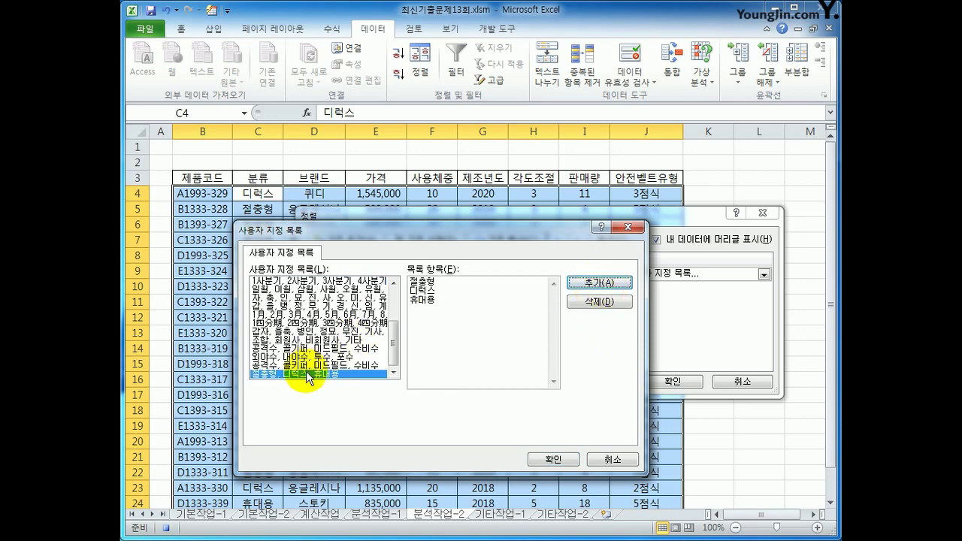
pyautogui.click(536, 461)
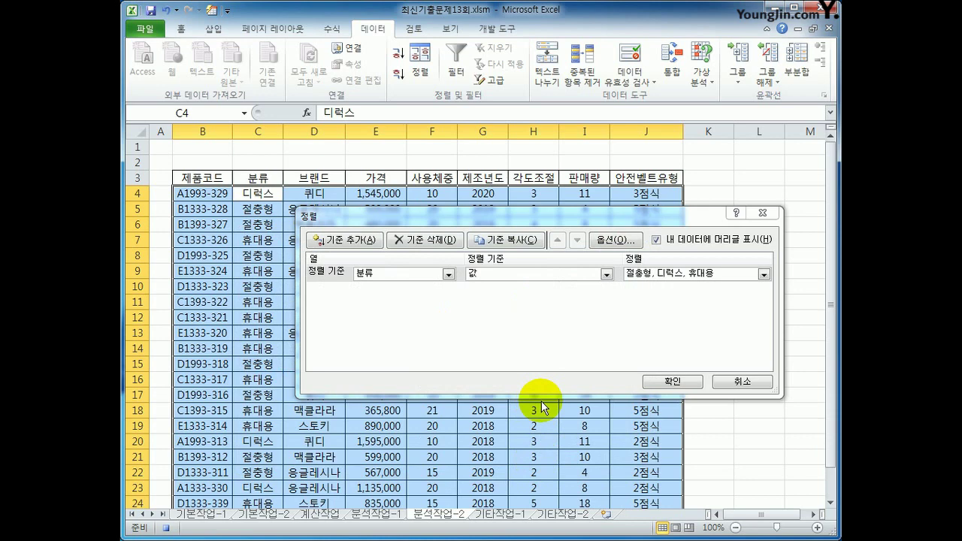
pyautogui.click(648, 381)
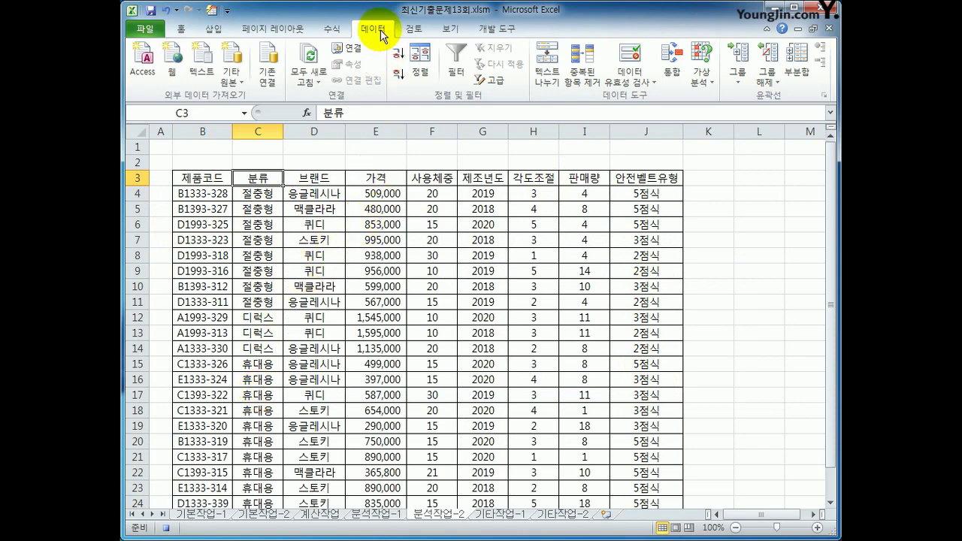
# Set up a 부분합 for the table grouped by 분류 with the 합계 function
pyautogui.click(788, 75)
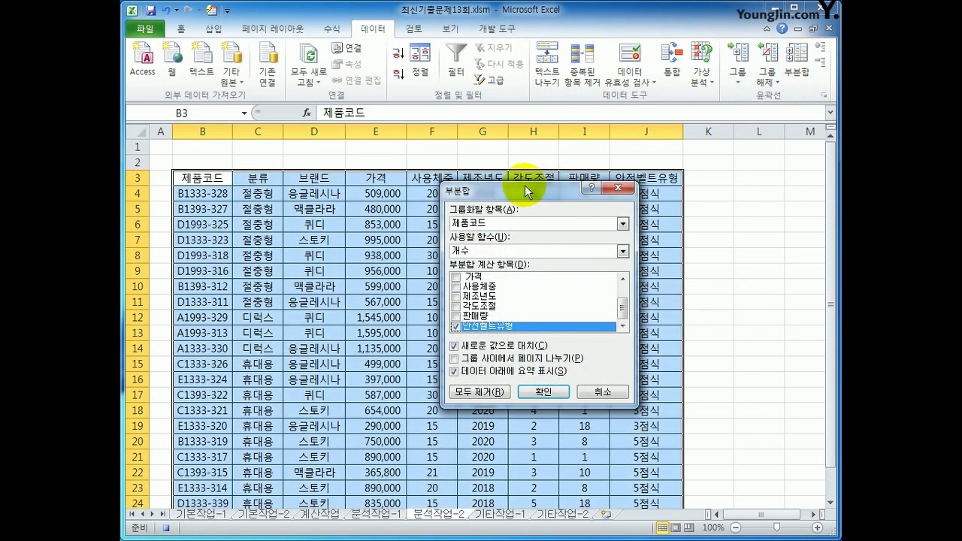
pyautogui.moveTo(575, 152); pyautogui.dragTo(606, 125)
pyautogui.click(704, 163)
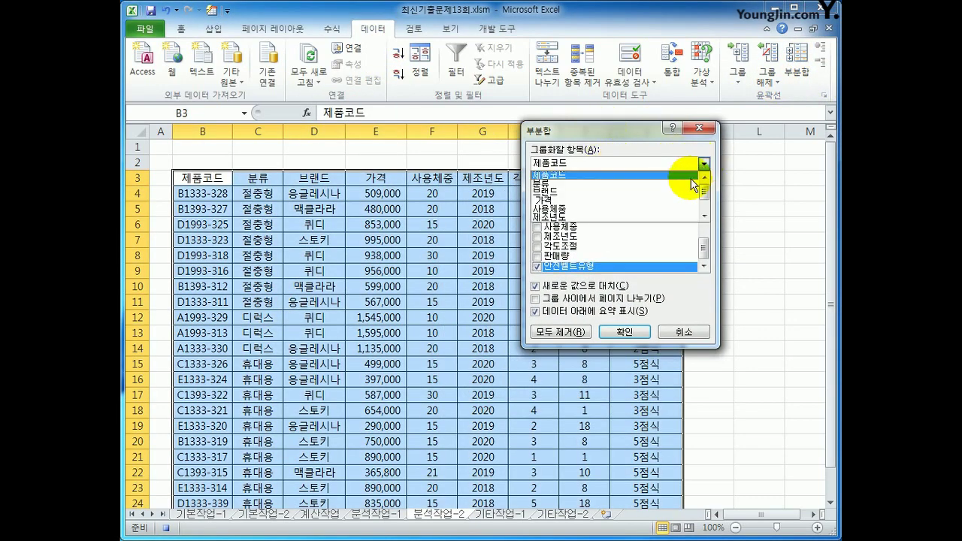
pyautogui.click(681, 185)
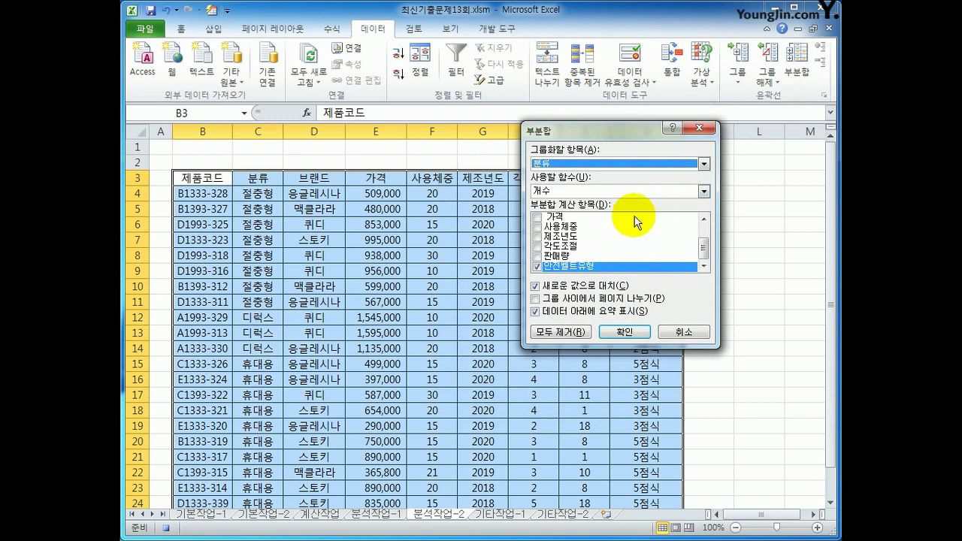
pyautogui.click(578, 192)
pyautogui.click(579, 202)
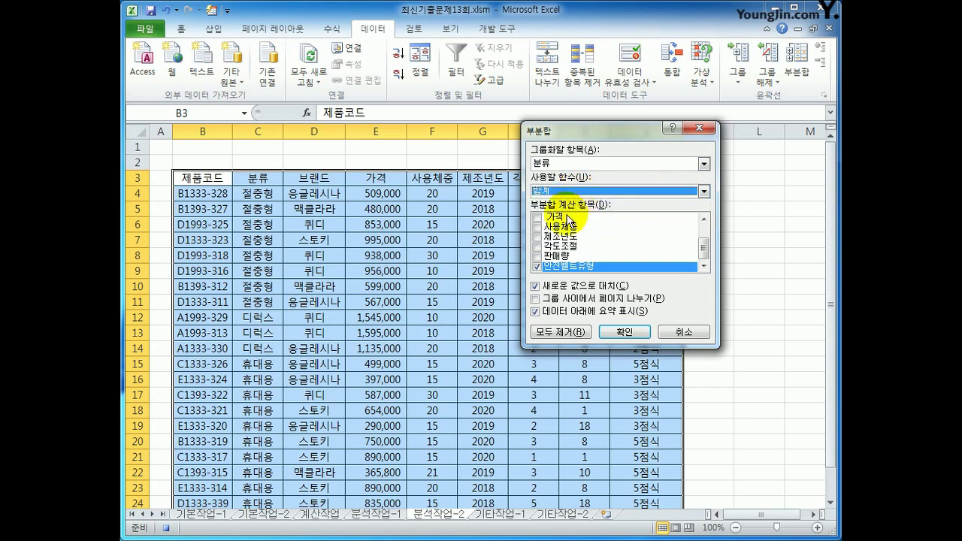
# Apply the subtotals to 가격 and 판매량 only, excluding 안전벨트유형, and stop recording the macro
pyautogui.click(537, 217)
pyautogui.click(537, 268)
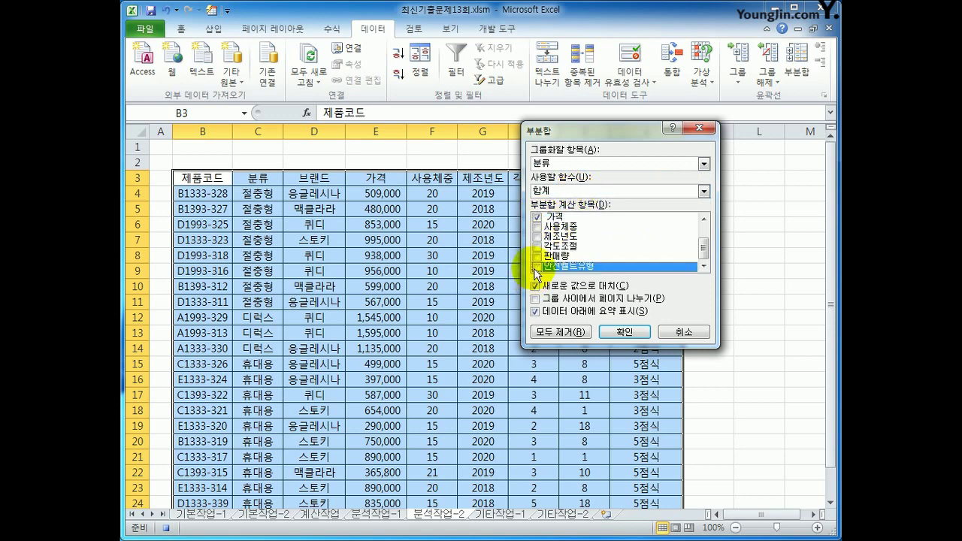
pyautogui.click(538, 258)
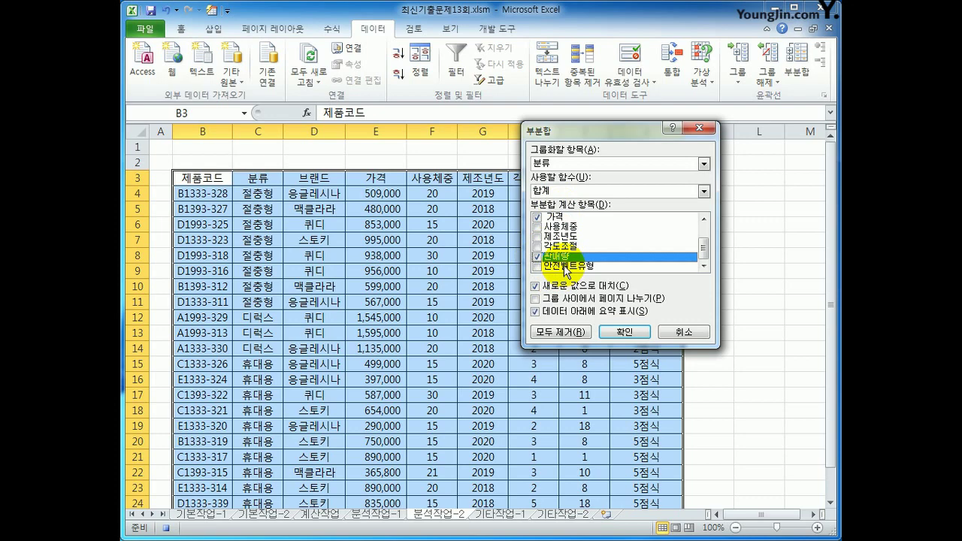
pyautogui.click(623, 333)
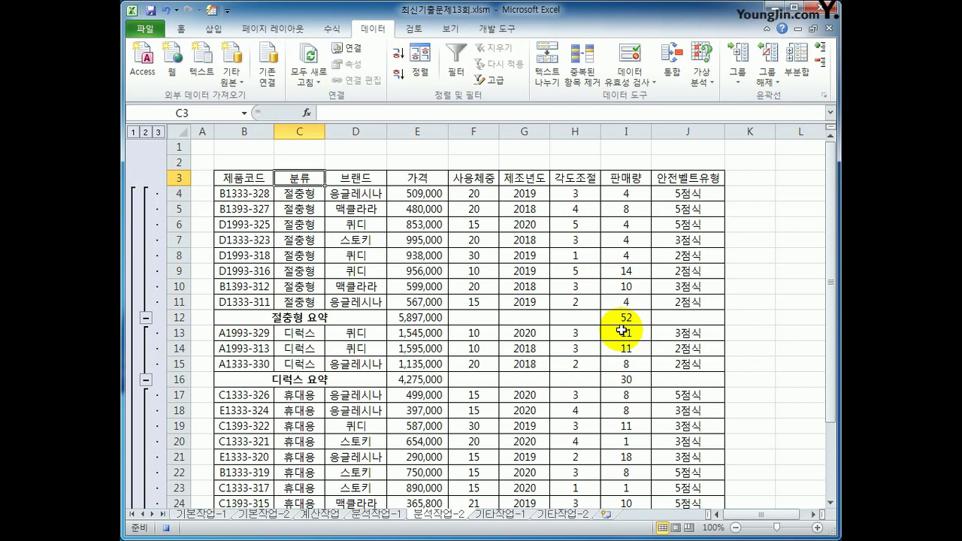
pyautogui.click(497, 29)
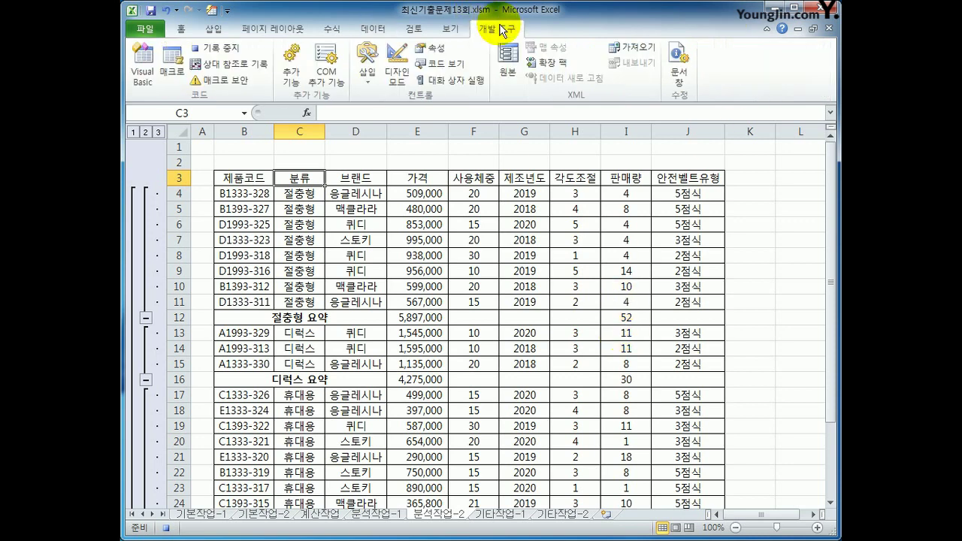
pyautogui.click(219, 47)
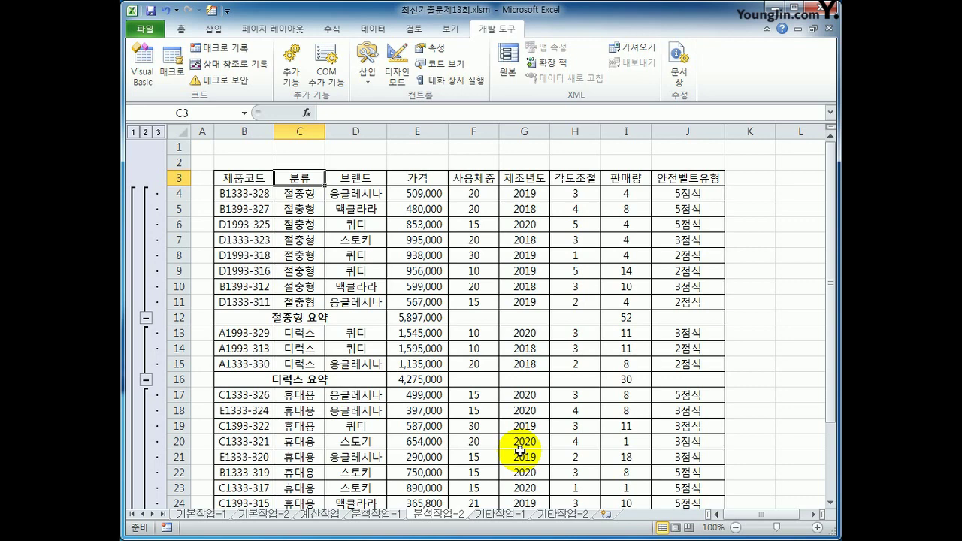
# Draw a 한쪽 모서리가 잘린 사각형 shape over cells L3:M4, about 3.81 cm wide and 1.16 cm high
pyautogui.click(217, 30)
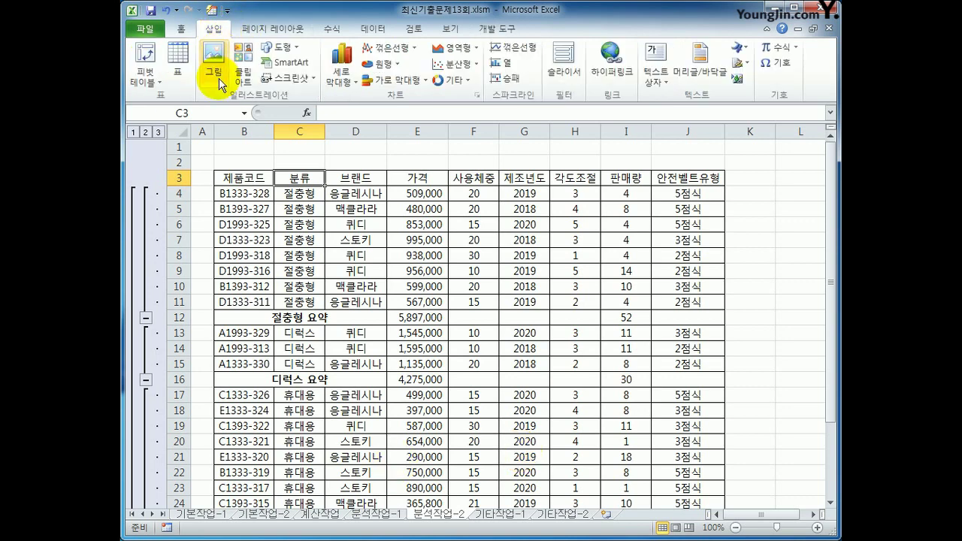
pyautogui.click(278, 49)
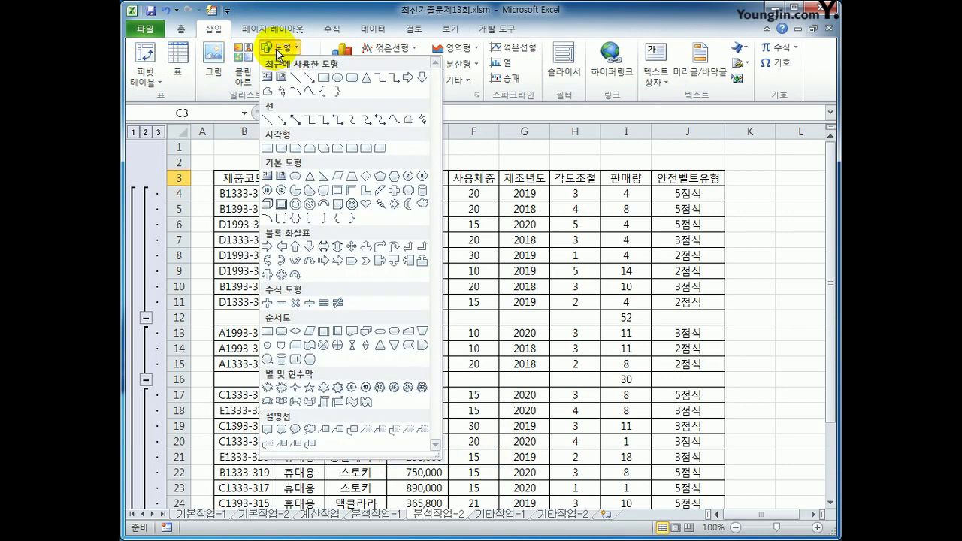
pyautogui.click(295, 149)
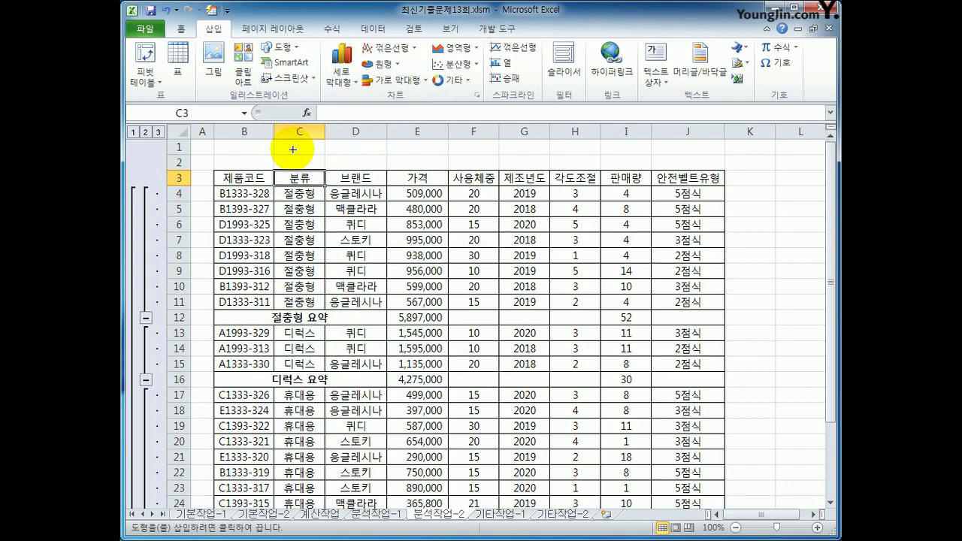
pyautogui.click(811, 515)
pyautogui.click(812, 515)
pyautogui.click(811, 514)
pyautogui.click(812, 515)
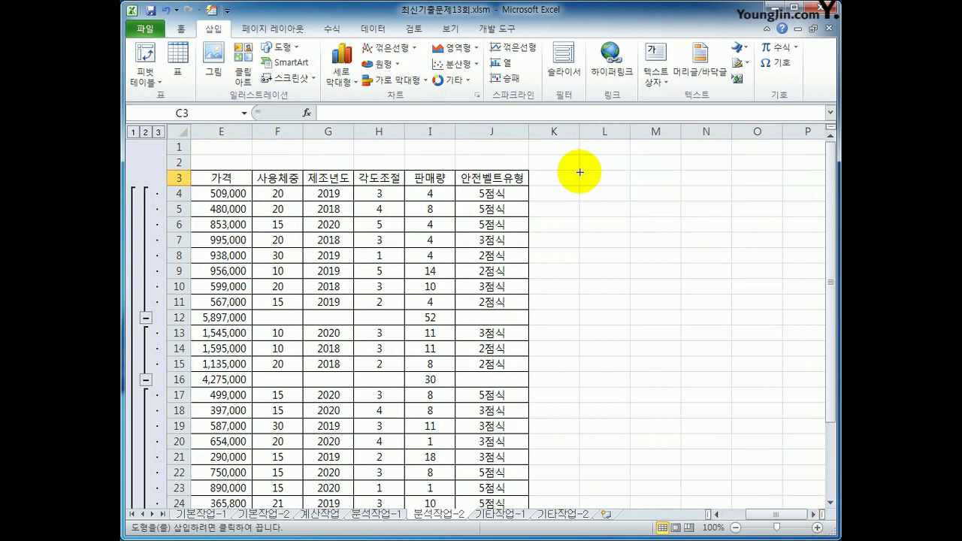
pyautogui.moveTo(580, 172); pyautogui.dragTo(681, 201)
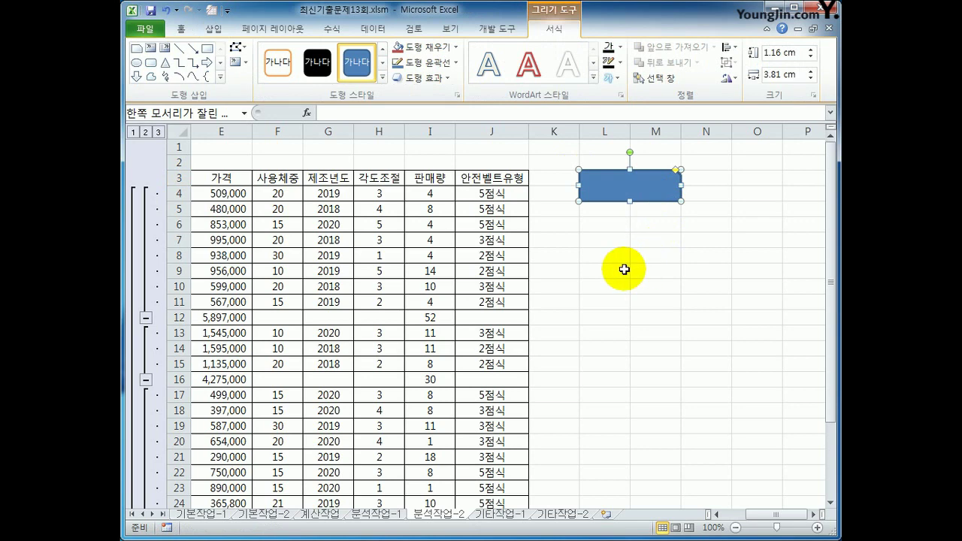
# Label the shape 분류별 보기 and center its text both vertically and horizontally
pyautogui.write('분류별 보기')
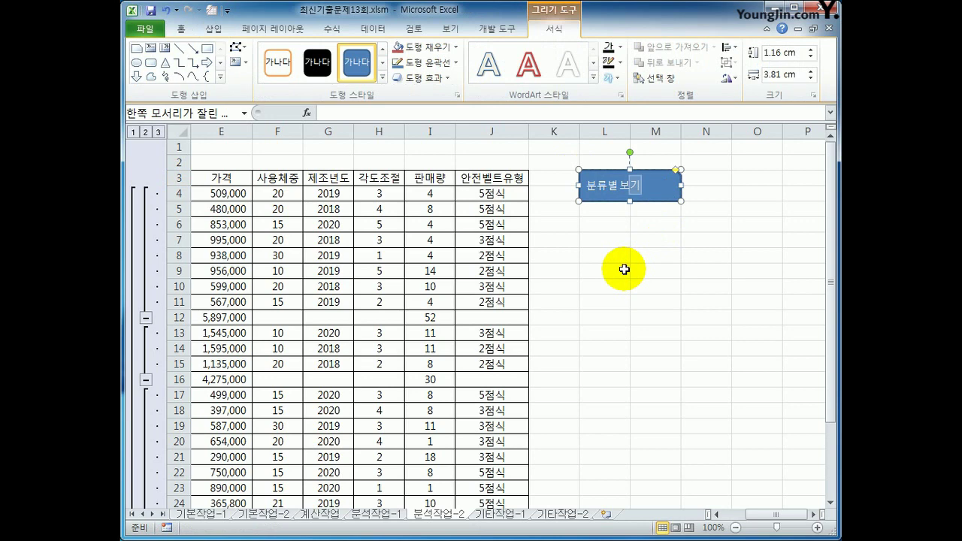
pyautogui.click(654, 189)
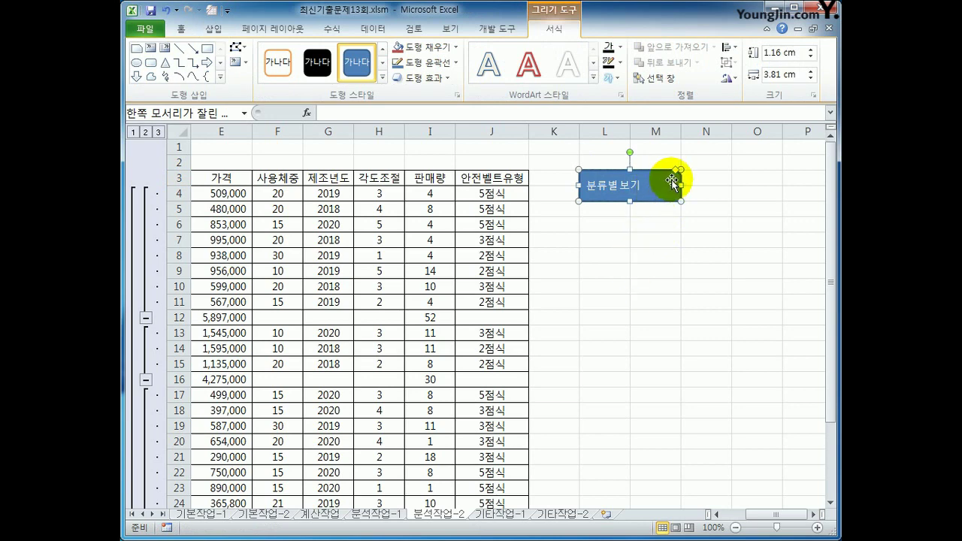
pyautogui.click(183, 29)
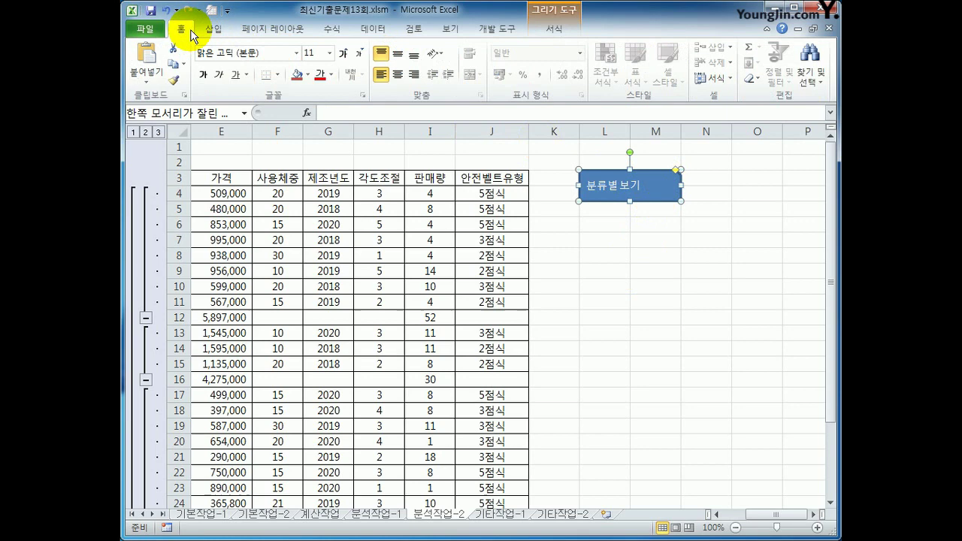
pyautogui.click(397, 53)
pyautogui.click(396, 75)
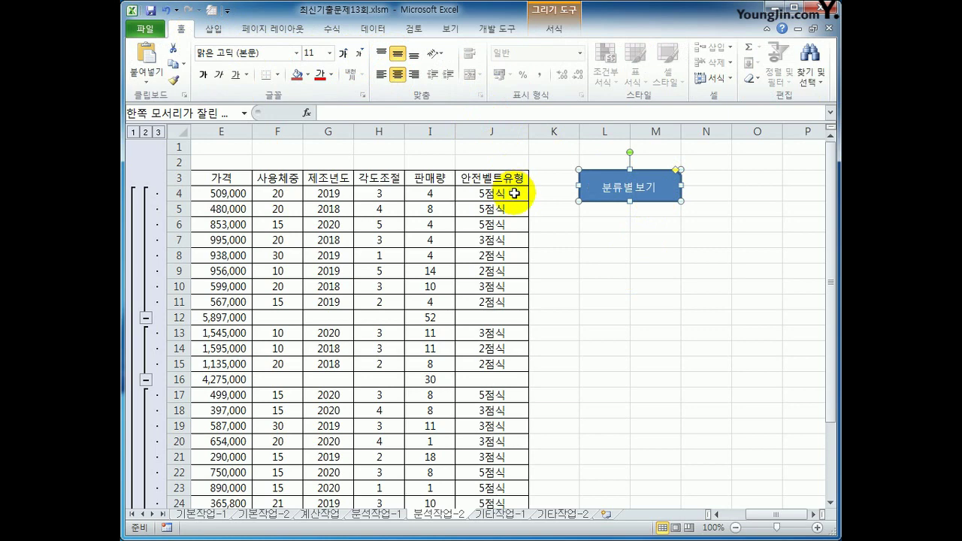
# Assign the 분류별보기 macro to the snipped-corner shape and deselect the shape
pyautogui.rightClick(643, 180)
pyautogui.click(710, 359)
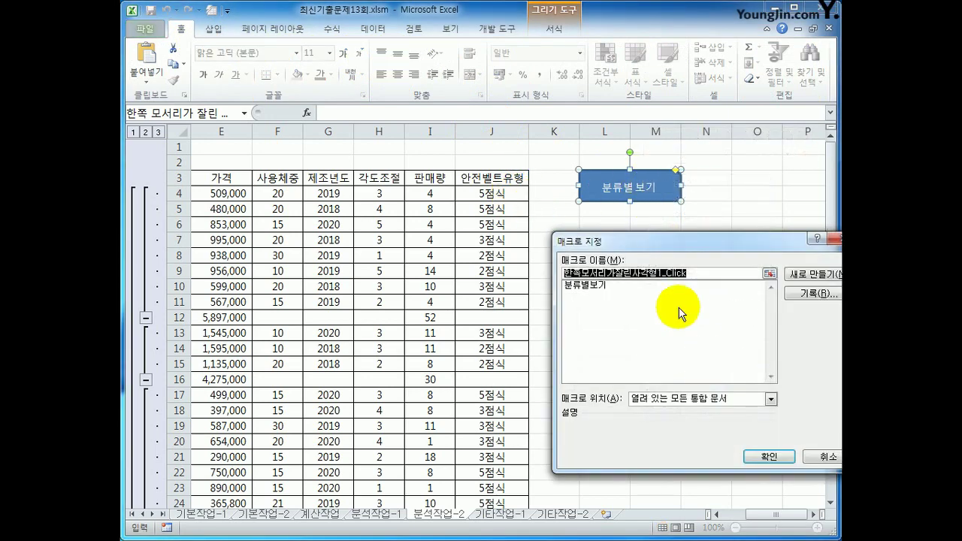
pyautogui.moveTo(621, 240); pyautogui.dragTo(384, 176)
pyautogui.click(376, 220)
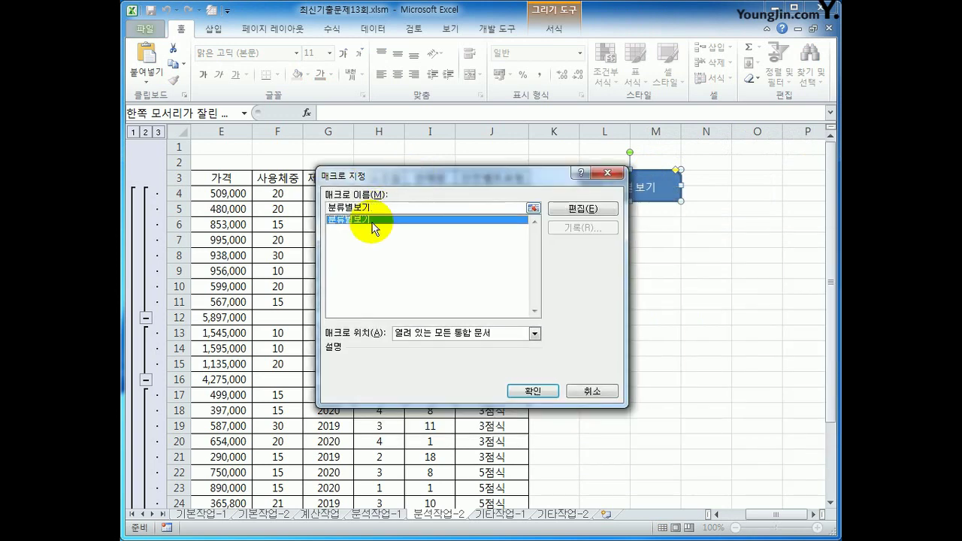
pyautogui.click(532, 390)
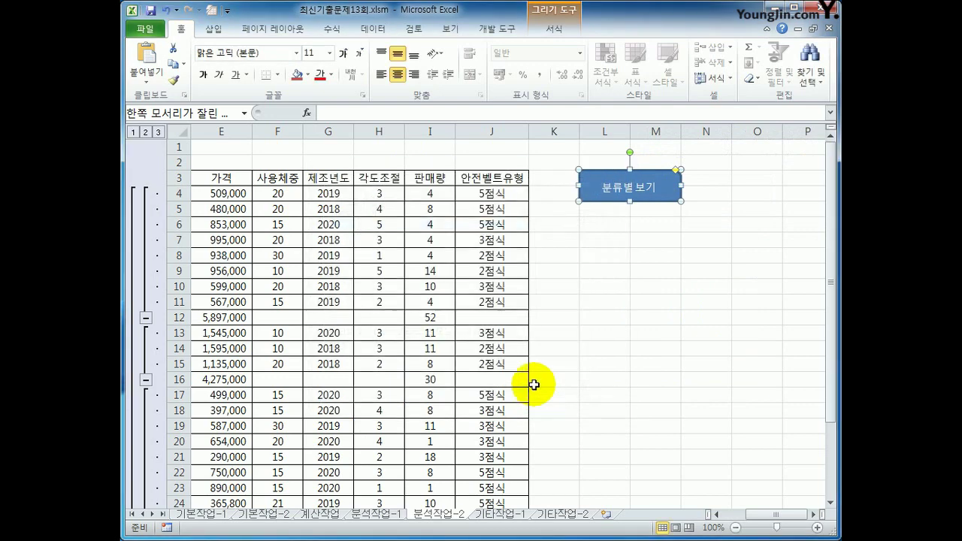
pyautogui.click(639, 312)
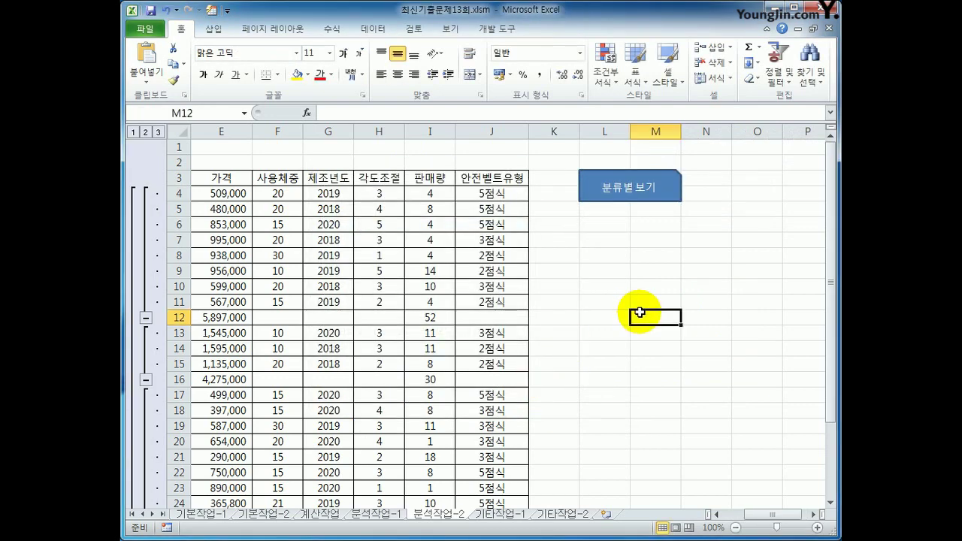
# Remove all subtotals from the table and run the 분류별보기 macro from its shape to test it
pyautogui.click(433, 270)
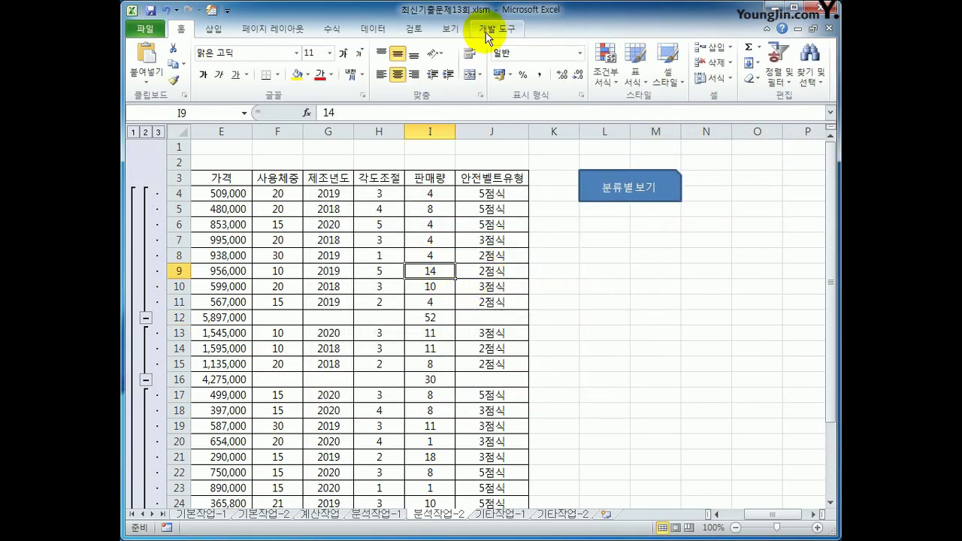
pyautogui.click(373, 29)
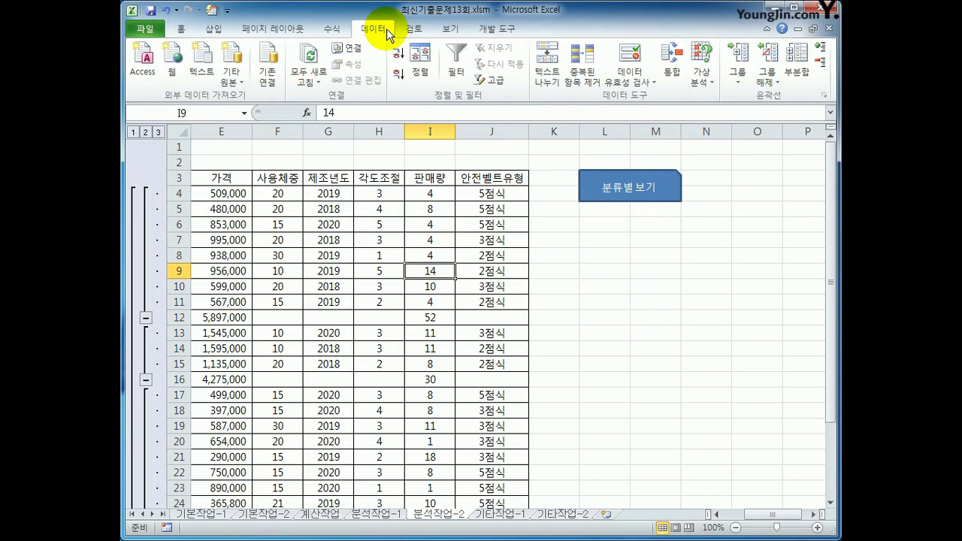
pyautogui.click(797, 68)
pyautogui.click(559, 332)
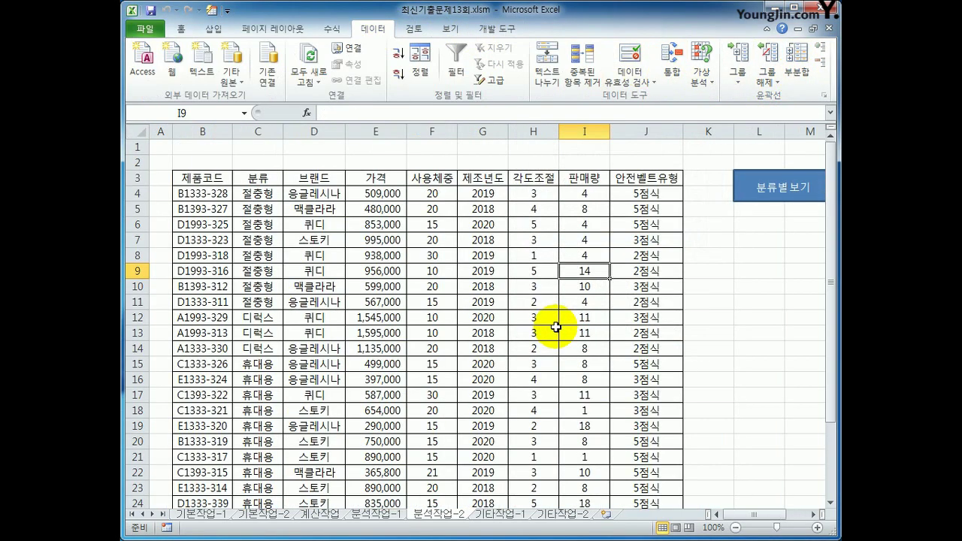
pyautogui.click(761, 316)
pyautogui.click(758, 195)
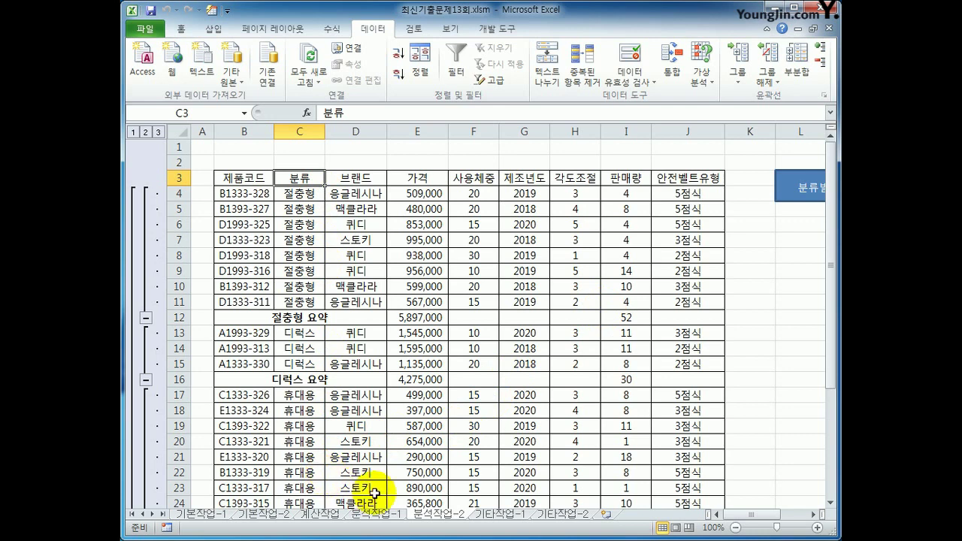
# On the 기타작업-1 sheet, change the chart type of the 판매량 series to a 꺾은선형 line with markers
pyautogui.click(503, 514)
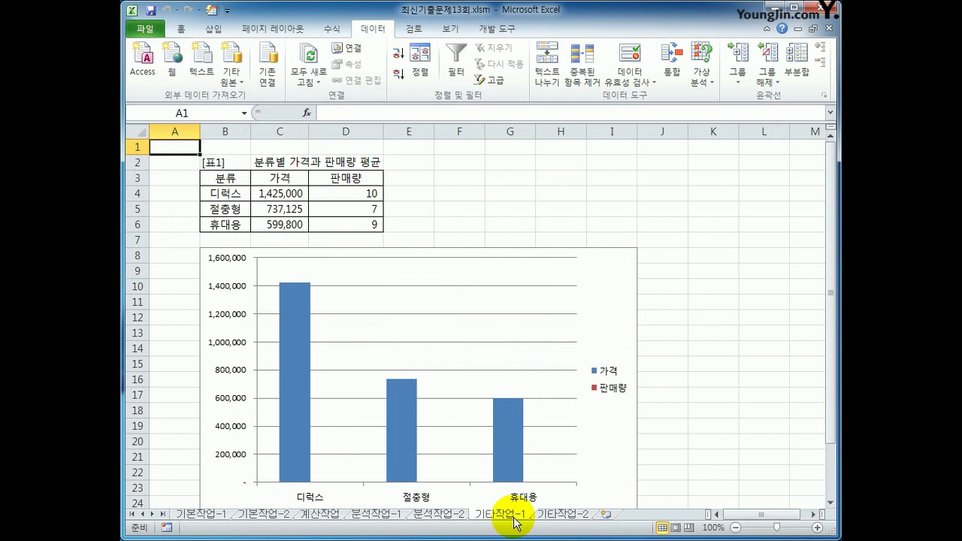
pyautogui.scroll(-2, 719, 365)
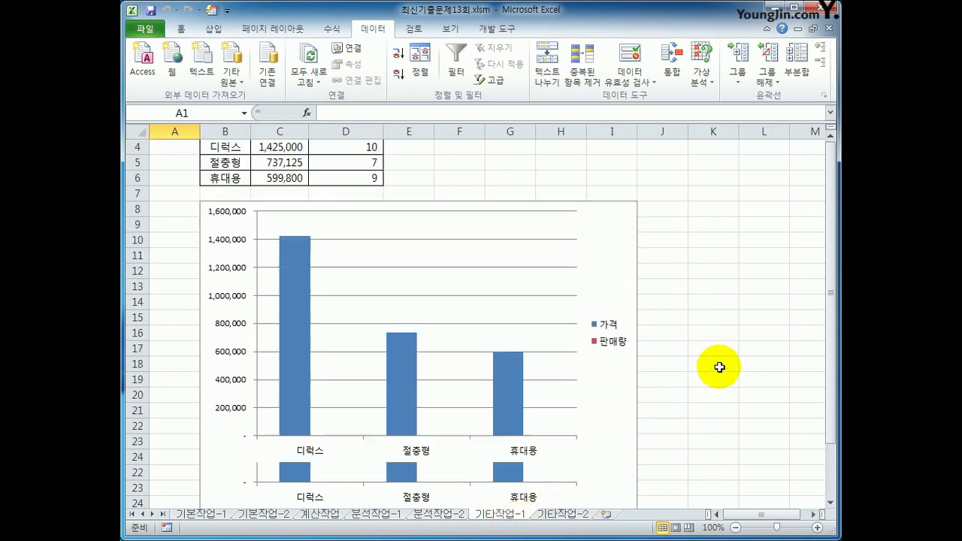
pyautogui.click(627, 198)
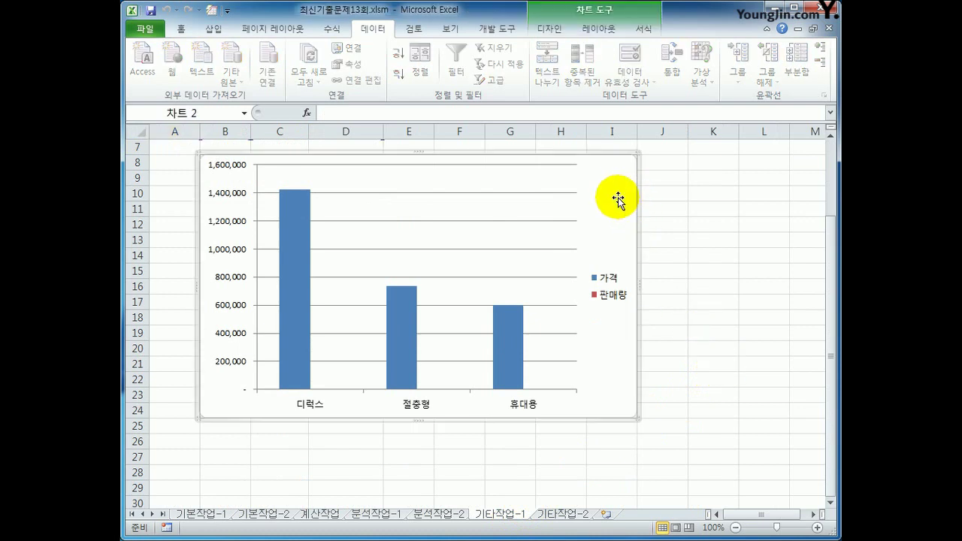
pyautogui.moveTo(500, 369)
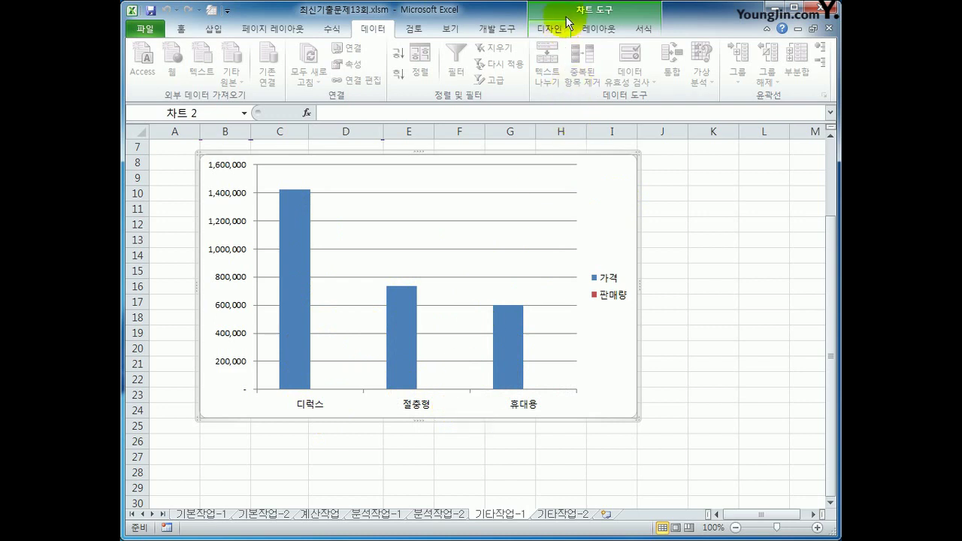
pyautogui.click(587, 30)
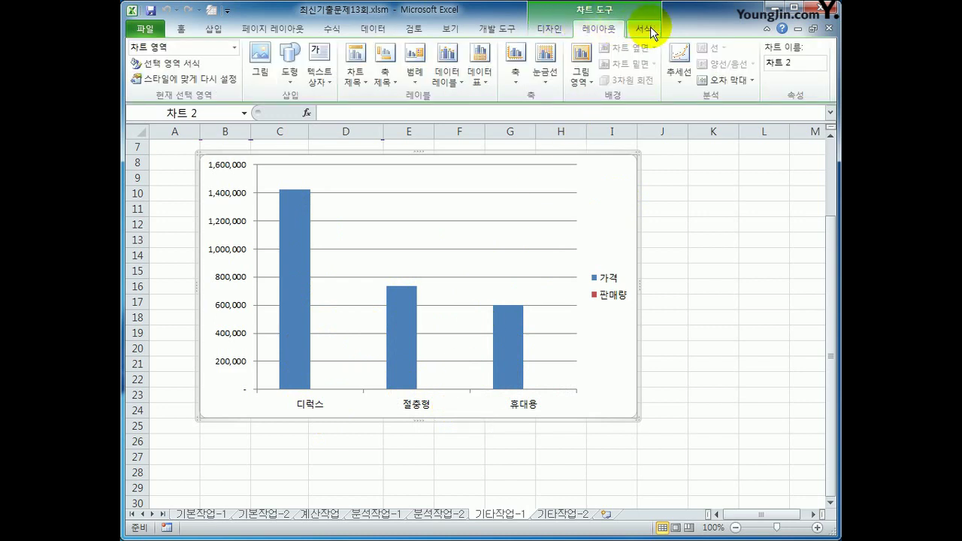
pyautogui.click(649, 29)
pyautogui.click(596, 31)
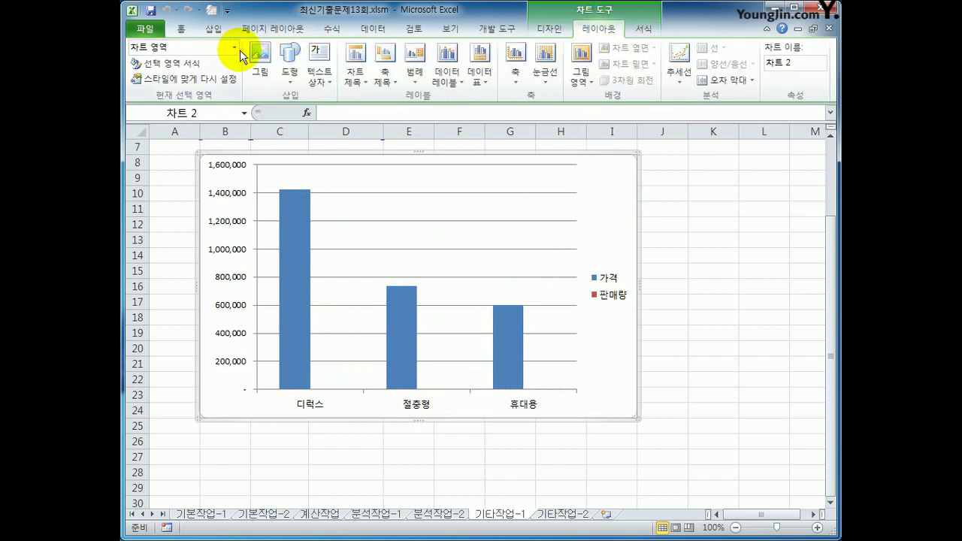
pyautogui.click(236, 47)
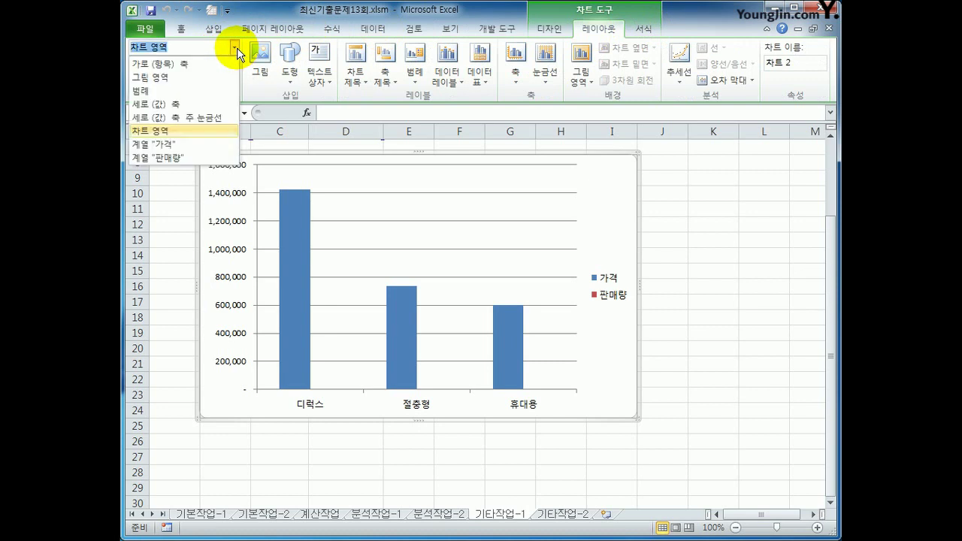
pyautogui.click(211, 159)
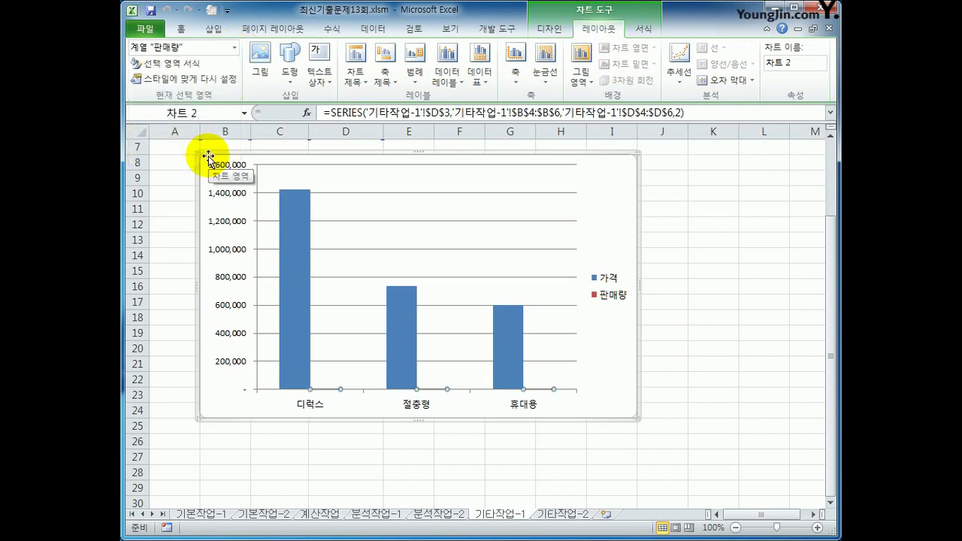
pyautogui.click(548, 29)
pyautogui.click(147, 59)
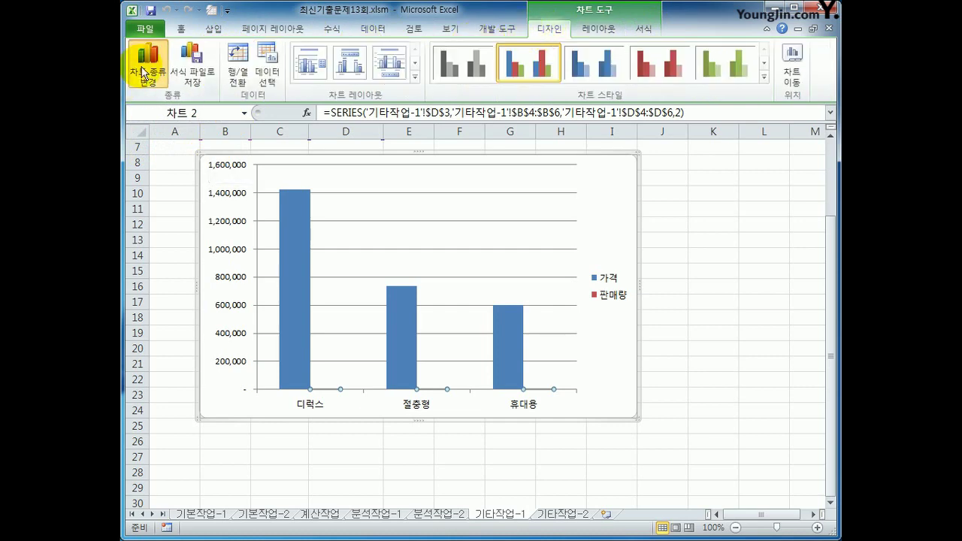
pyautogui.click(446, 306)
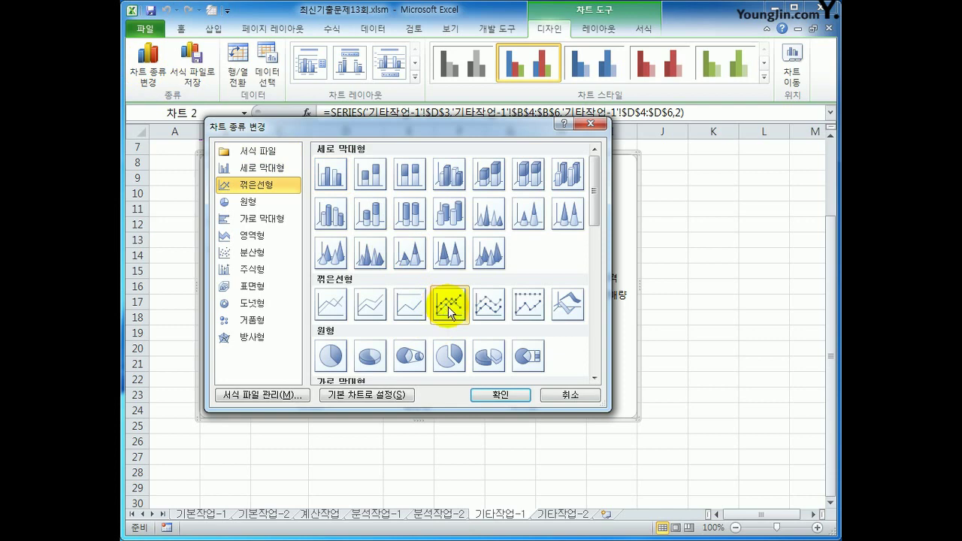
pyautogui.click(490, 396)
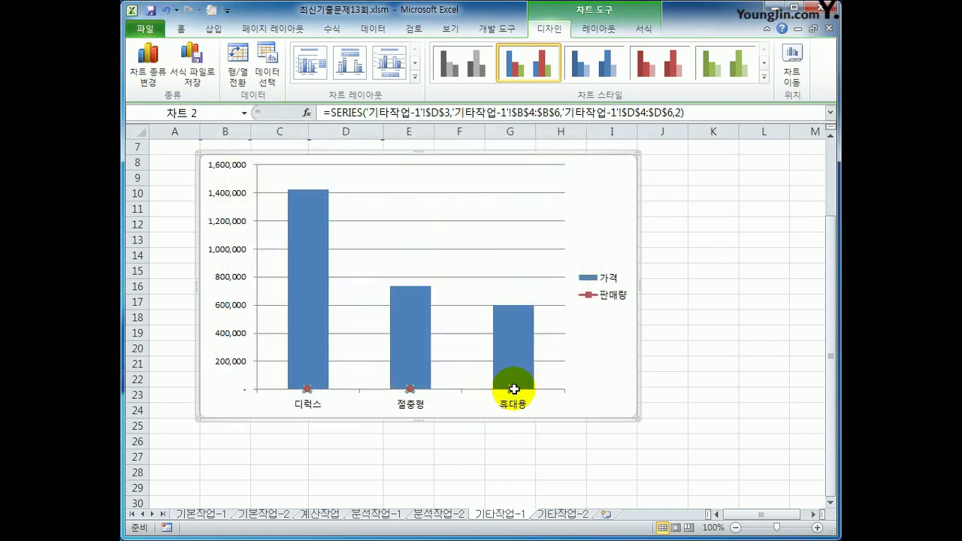
# Plot the 판매량 line series on the secondary axis (보조 축) and deselect the chart
pyautogui.rightClick(513, 389)
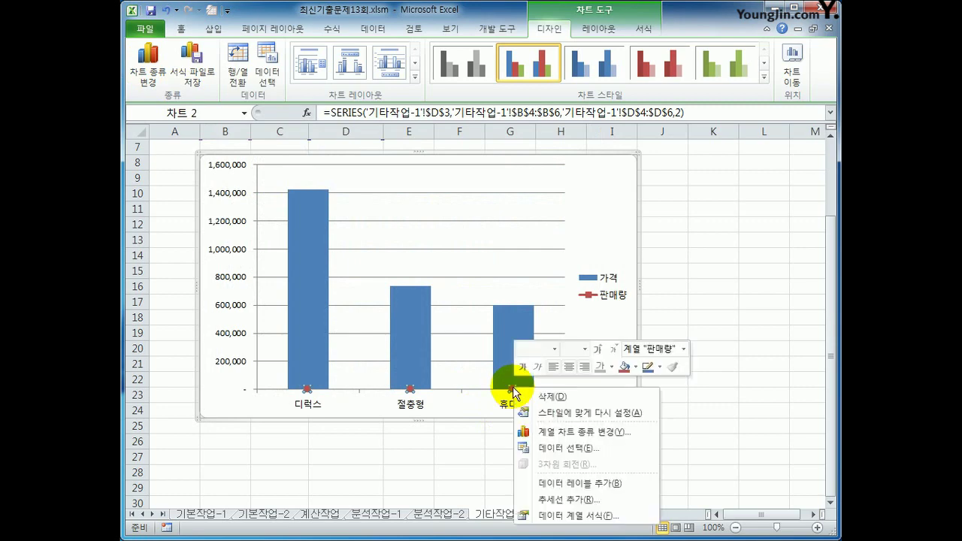
pyautogui.click(586, 517)
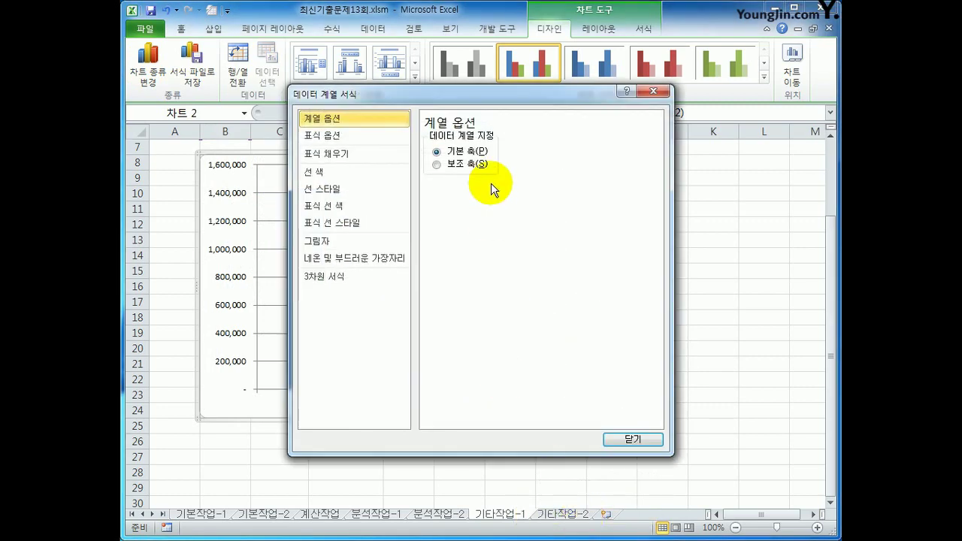
pyautogui.click(445, 166)
pyautogui.click(618, 440)
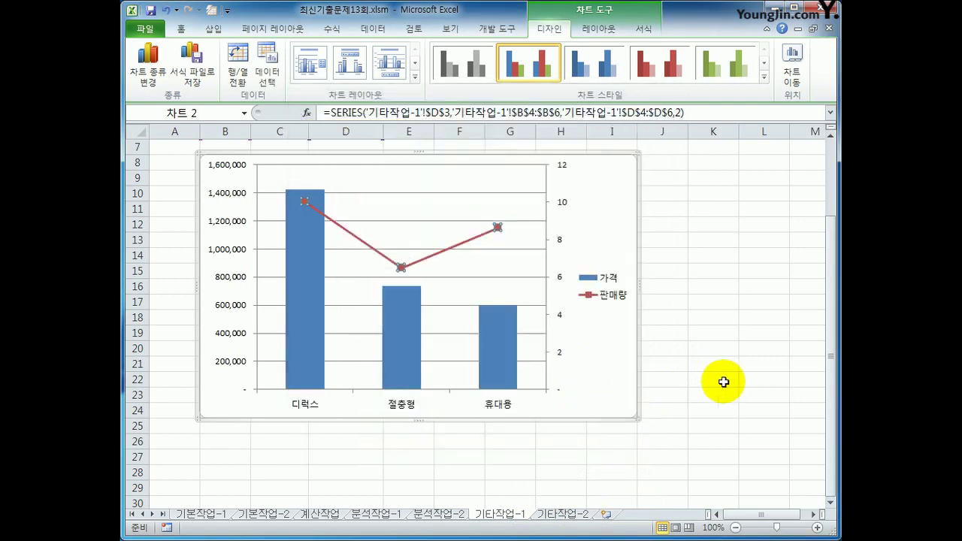
pyautogui.click(723, 381)
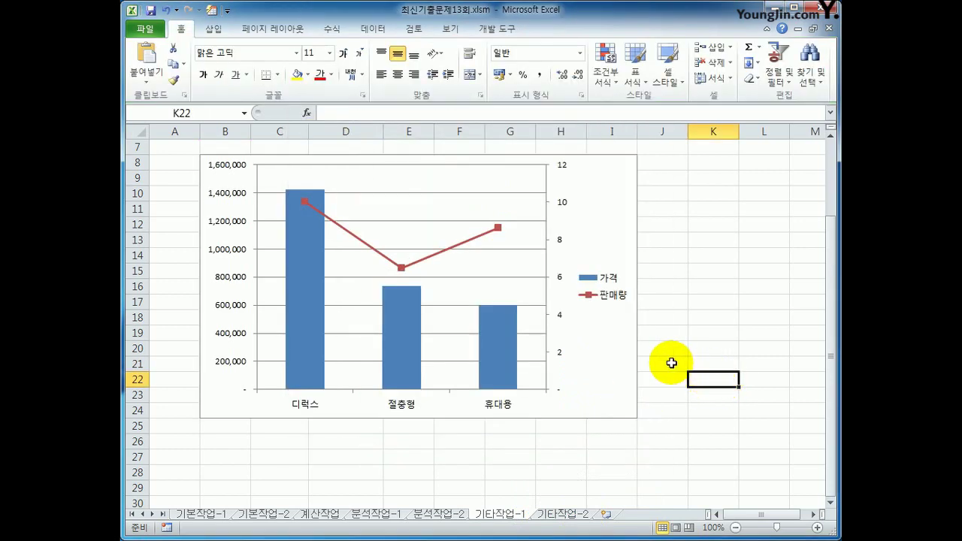
# Add a chart title above the plot area of the combo chart
pyautogui.click(586, 188)
pyautogui.click(600, 31)
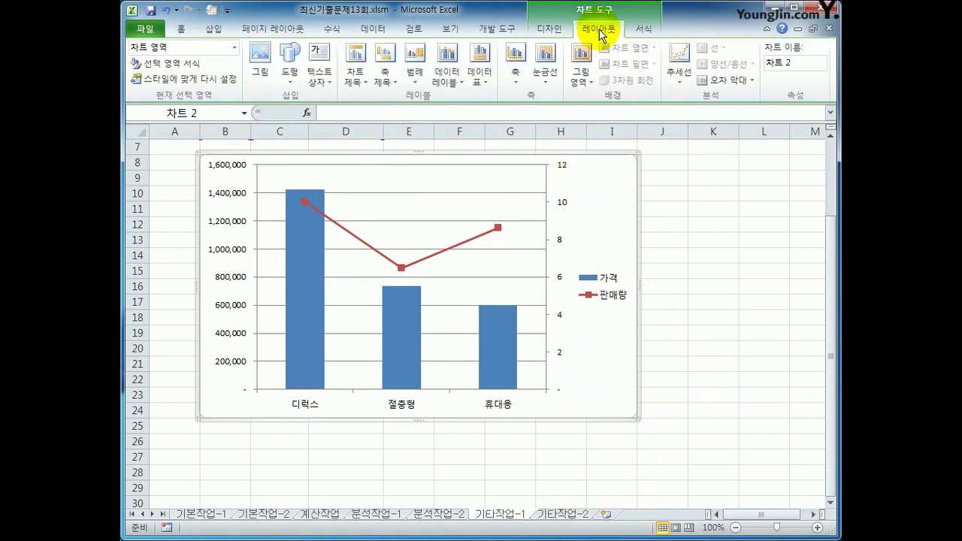
pyautogui.click(355, 76)
pyautogui.click(421, 194)
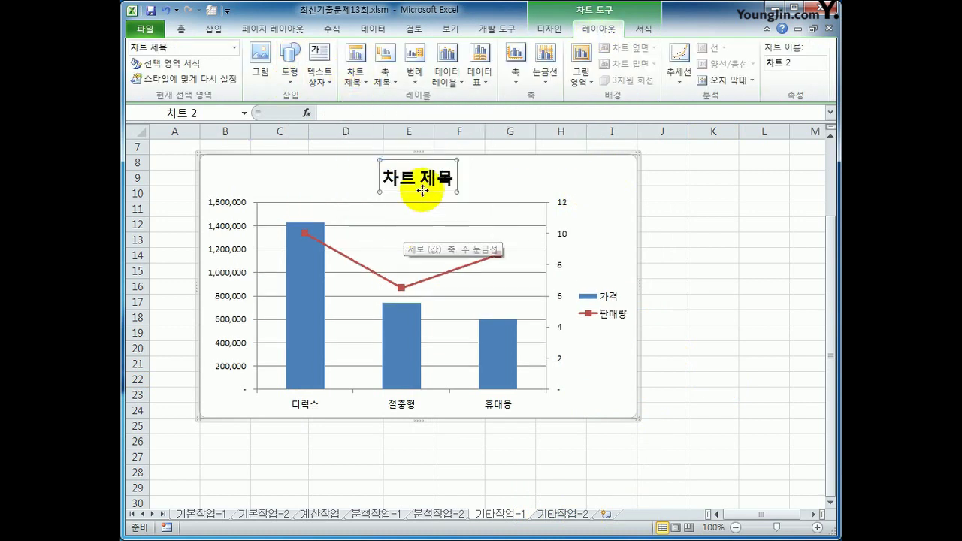
# Link the chart title to the table heading in cells C2:D2 of 기타작업-1 with a cell-reference formula
pyautogui.click(349, 113)
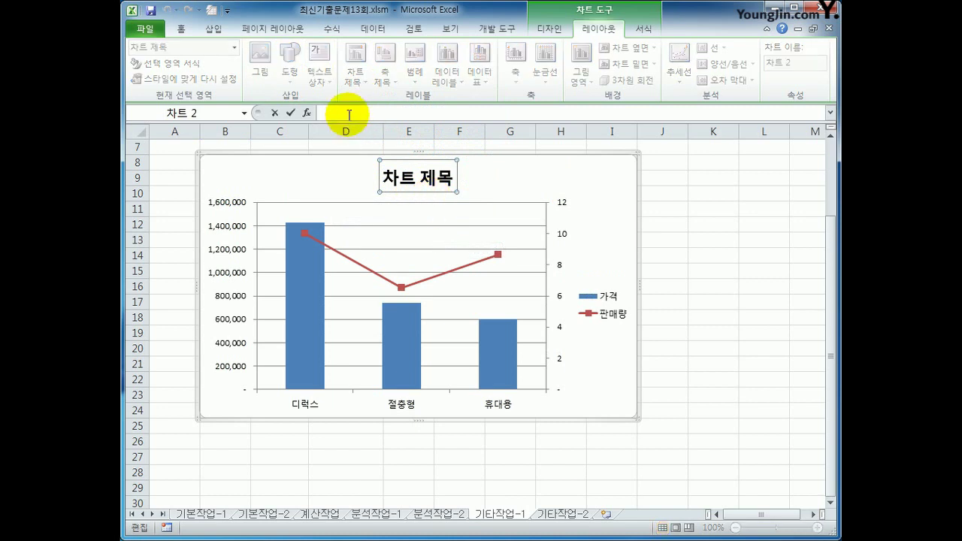
pyautogui.write('=')
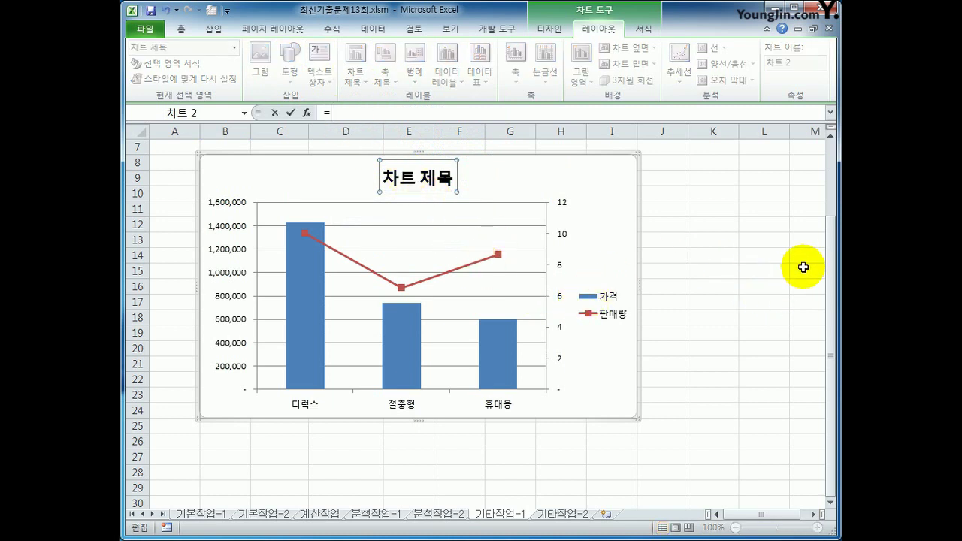
pyautogui.moveTo(830, 285); pyautogui.dragTo(823, 225)
pyautogui.click(275, 163)
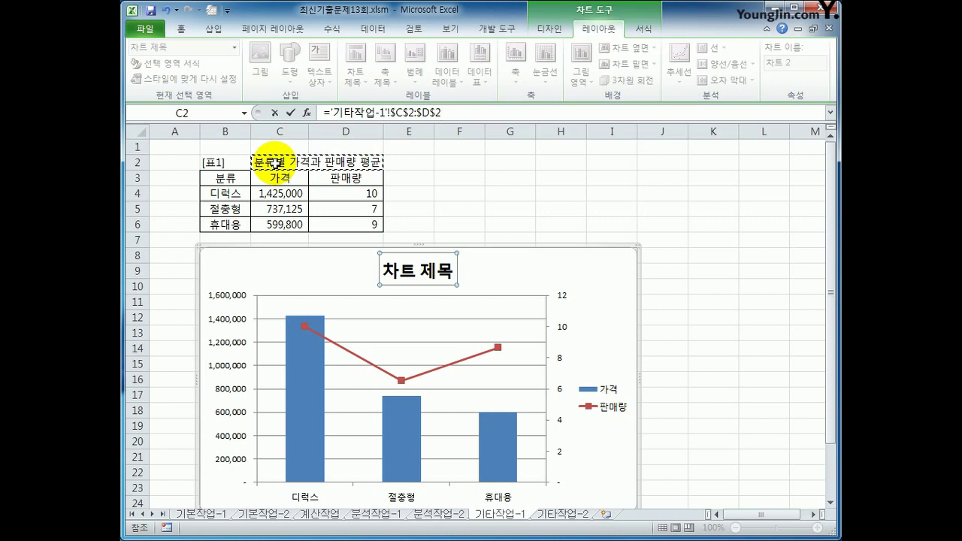
pyautogui.press('Return')
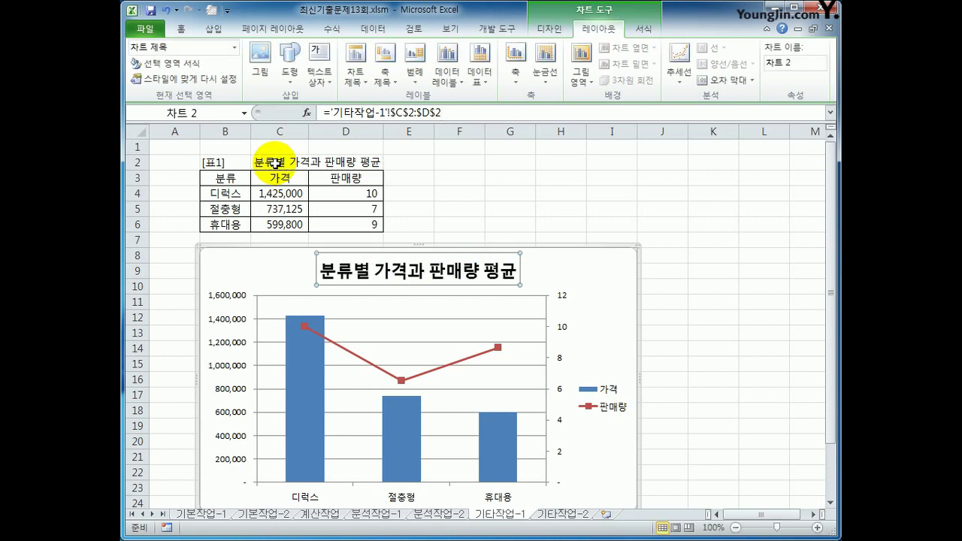